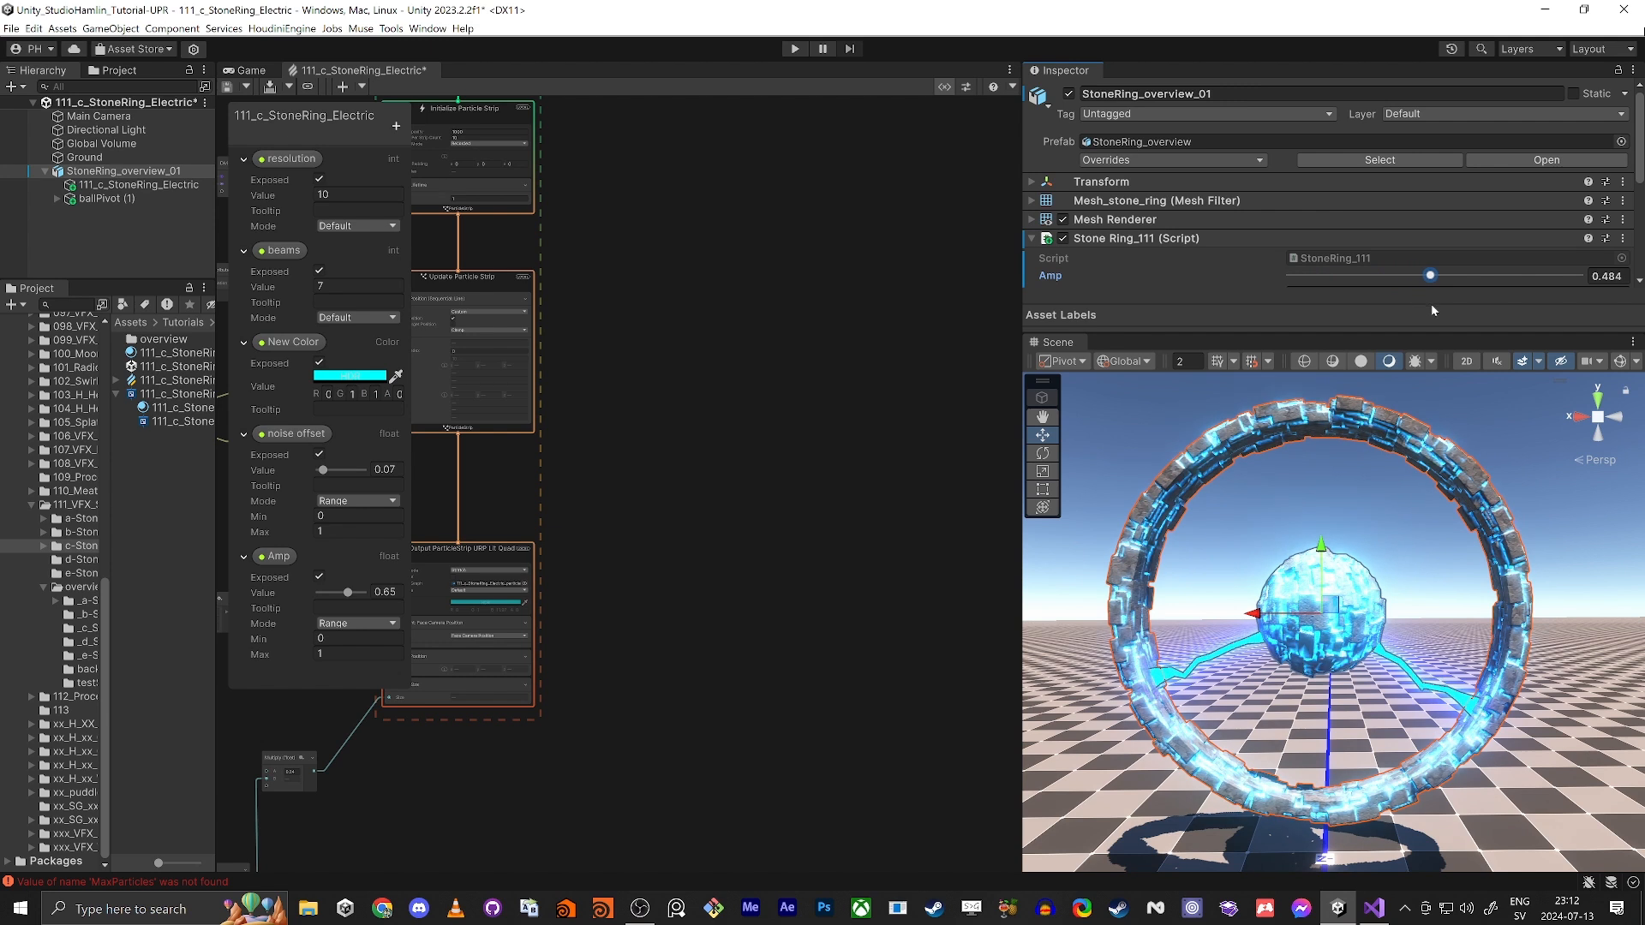
Step: Set the Amp value of the Stone Ring script on StoneRing_overview_01 to 0.66
left_click_drag(1453, 306, 1481, 329)
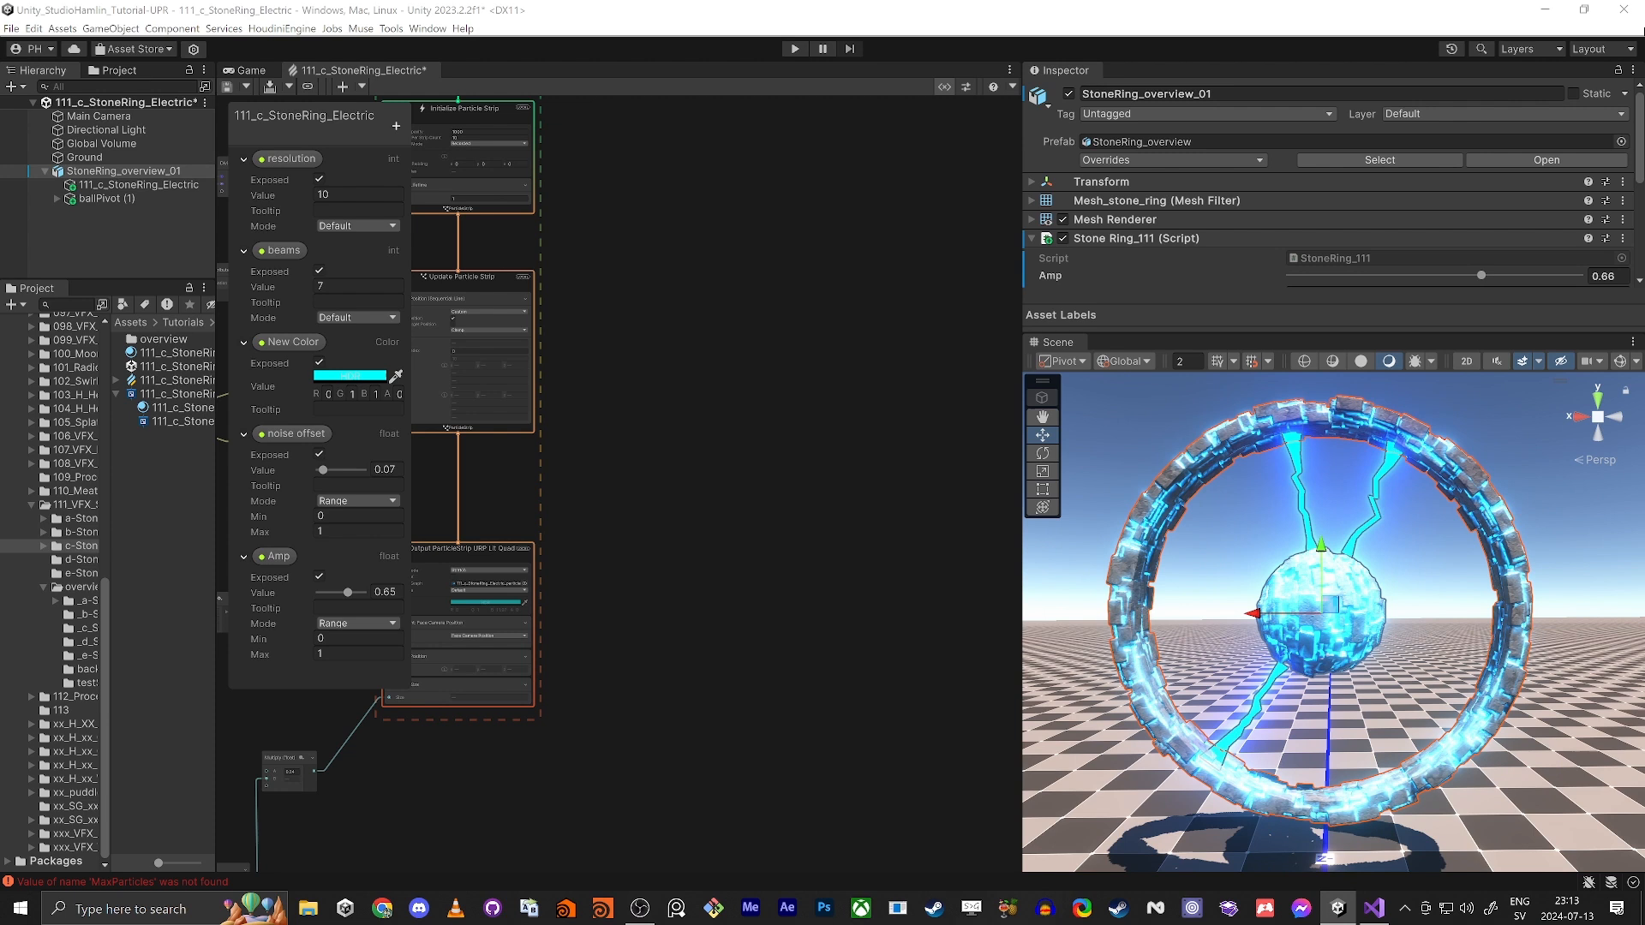
Step: Add a new Multiply node beside the 0.24 Multiply node that drives the particle strip's size
middle_click_drag(730, 615, 924, 228)
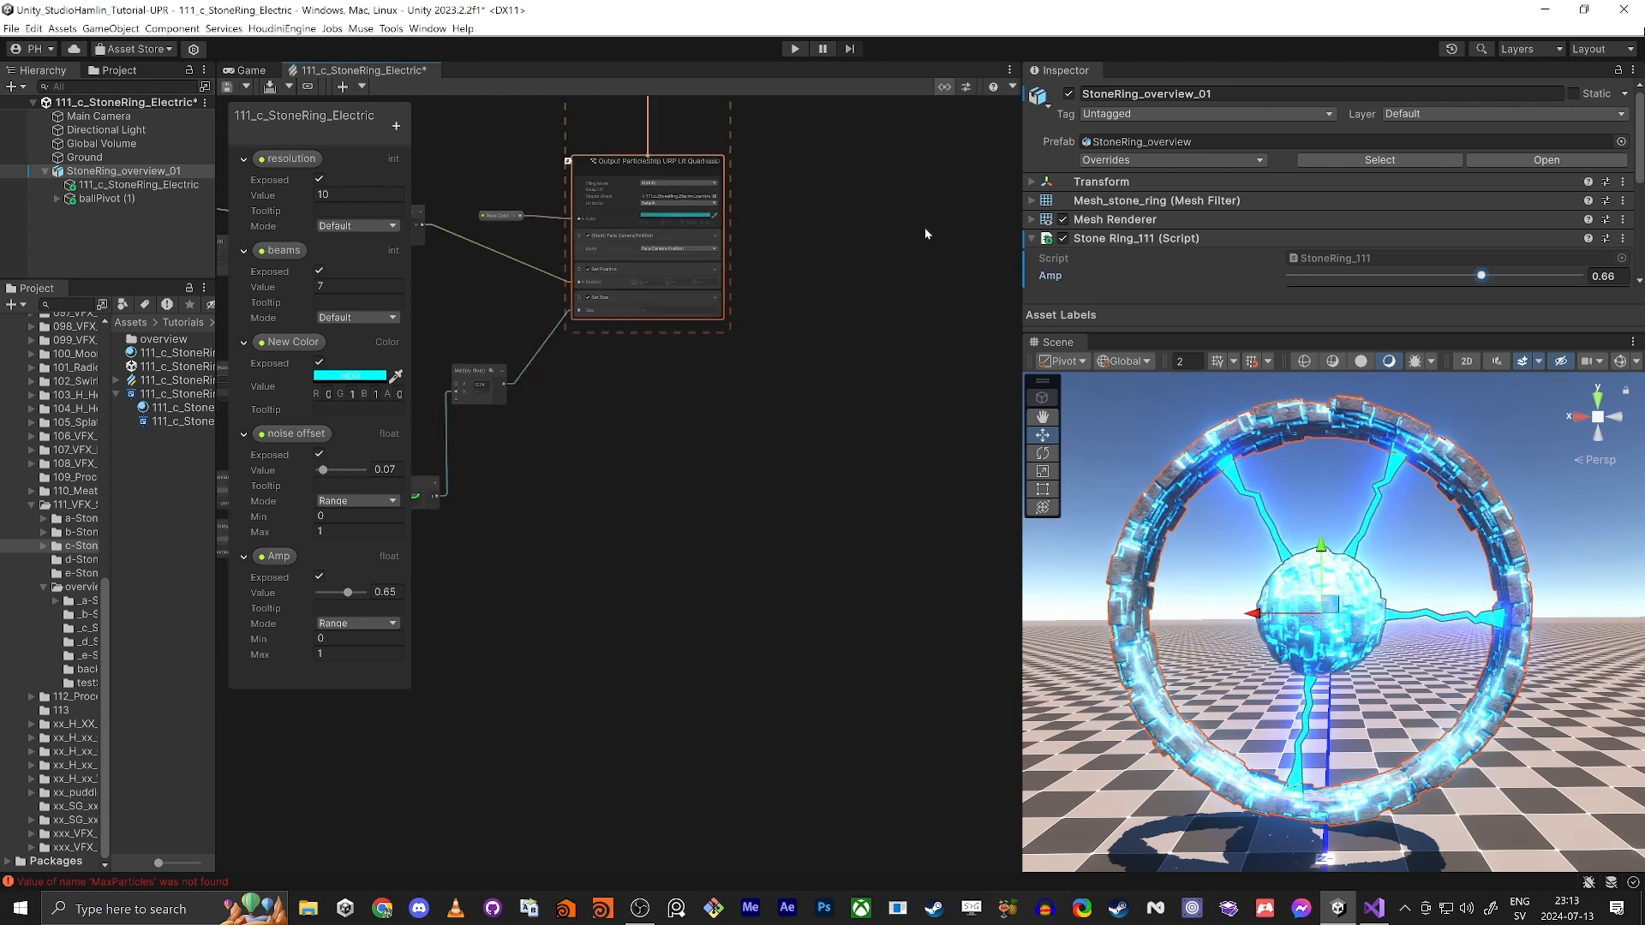
scroll(923, 228, "down", 4)
scroll(612, 374, "up", 6)
middle_click_drag(822, 248, 773, 458)
scroll(773, 458, "up", 1)
scroll(850, 381, "up", 3)
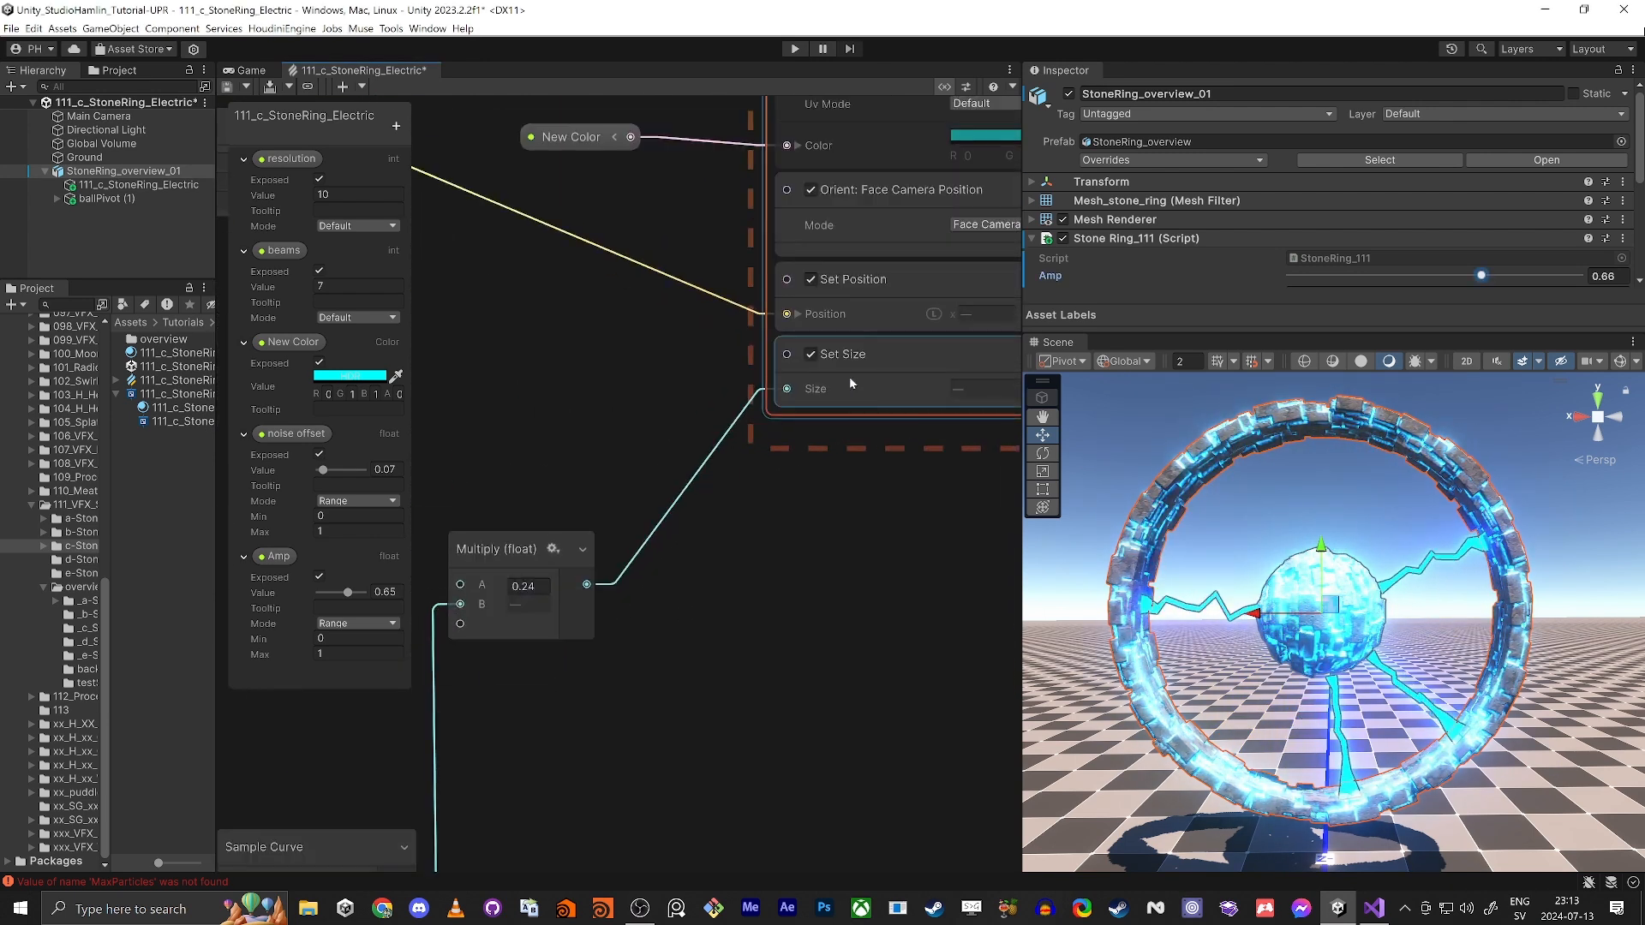
middle_click_drag(704, 771, 857, 659)
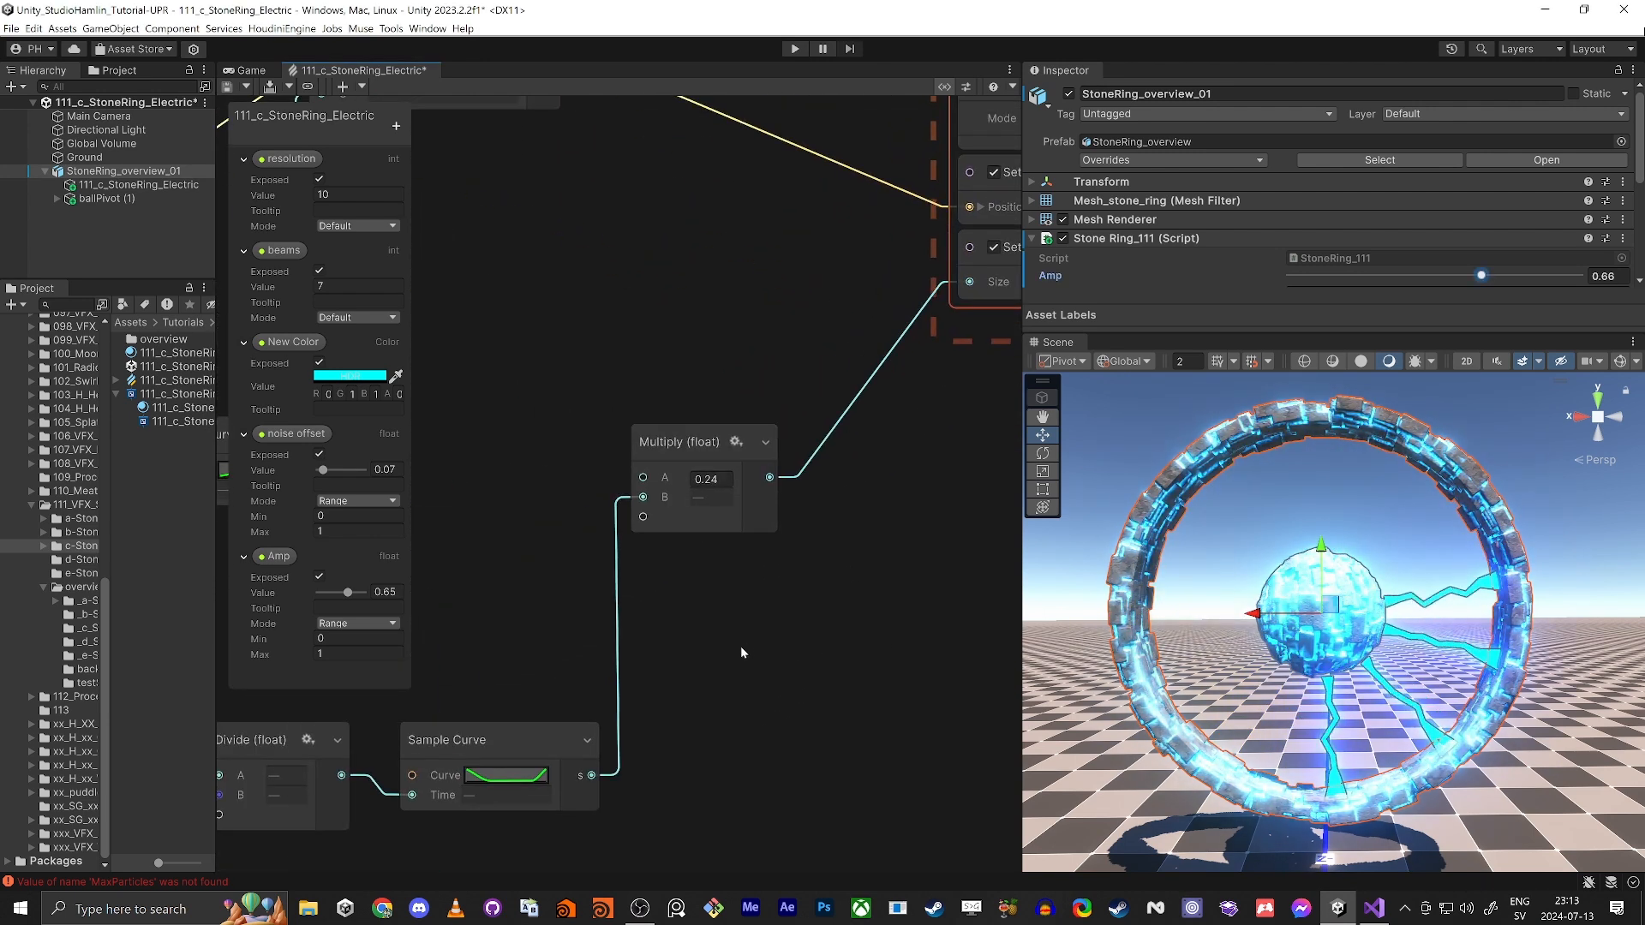
key("space")
type("mul")
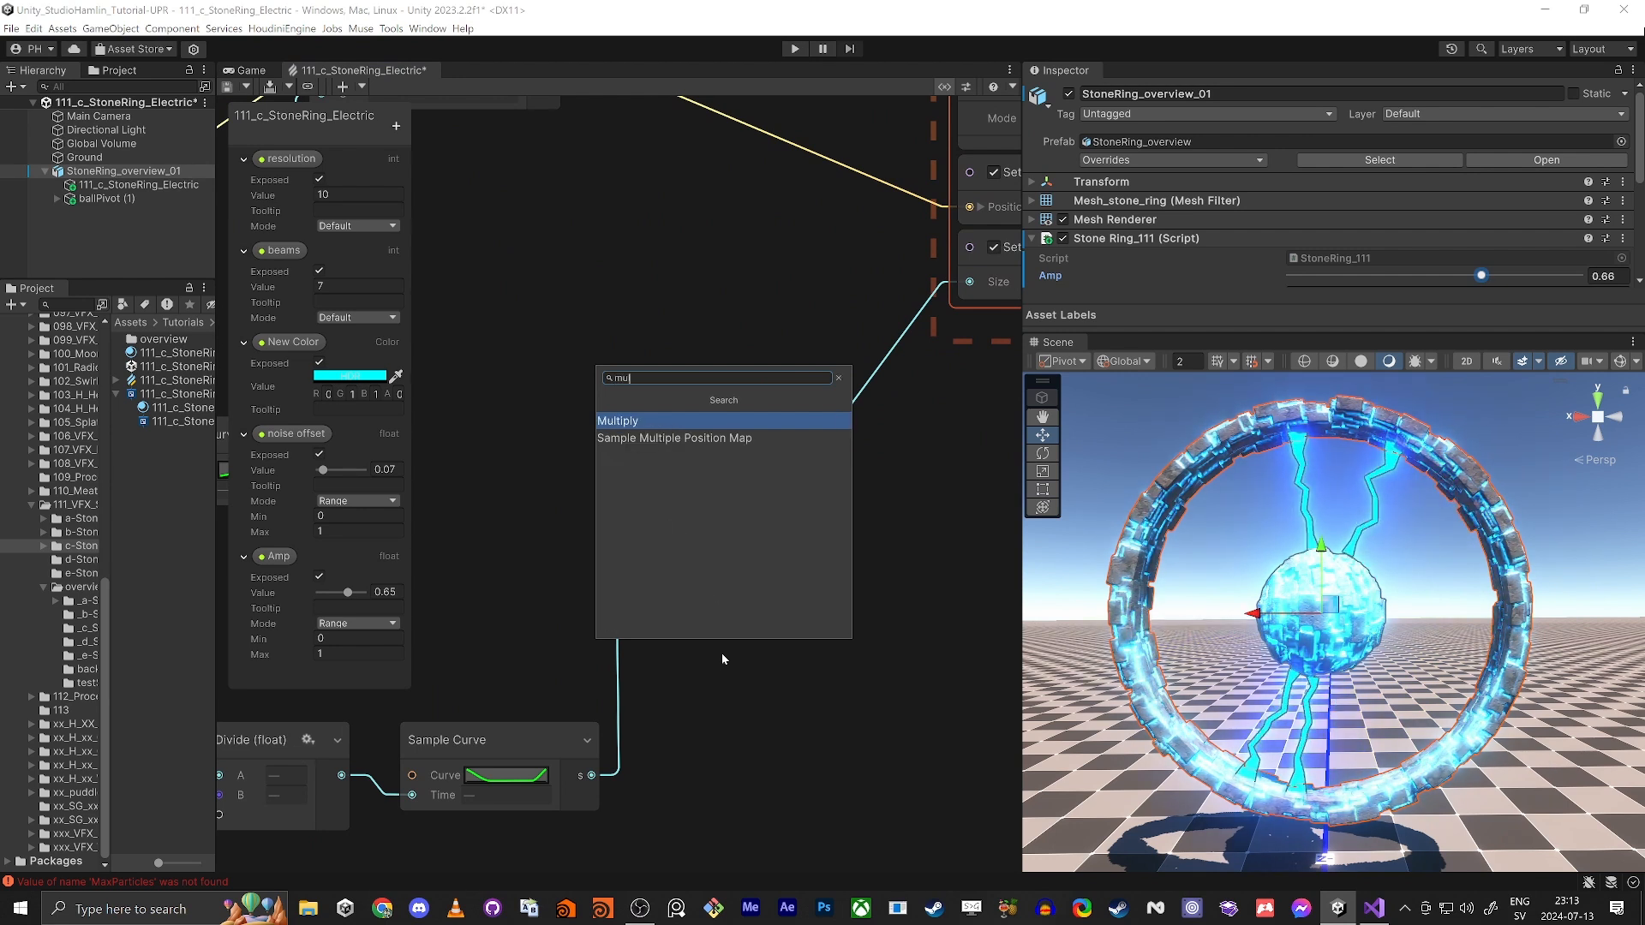
key("Return")
Step: Feed the Amp property and the 0.24 Multiply's output into the new Multiply node, and connect its result to Set Size
left_click_drag(279, 556, 711, 610)
left_click_drag(772, 480, 753, 610)
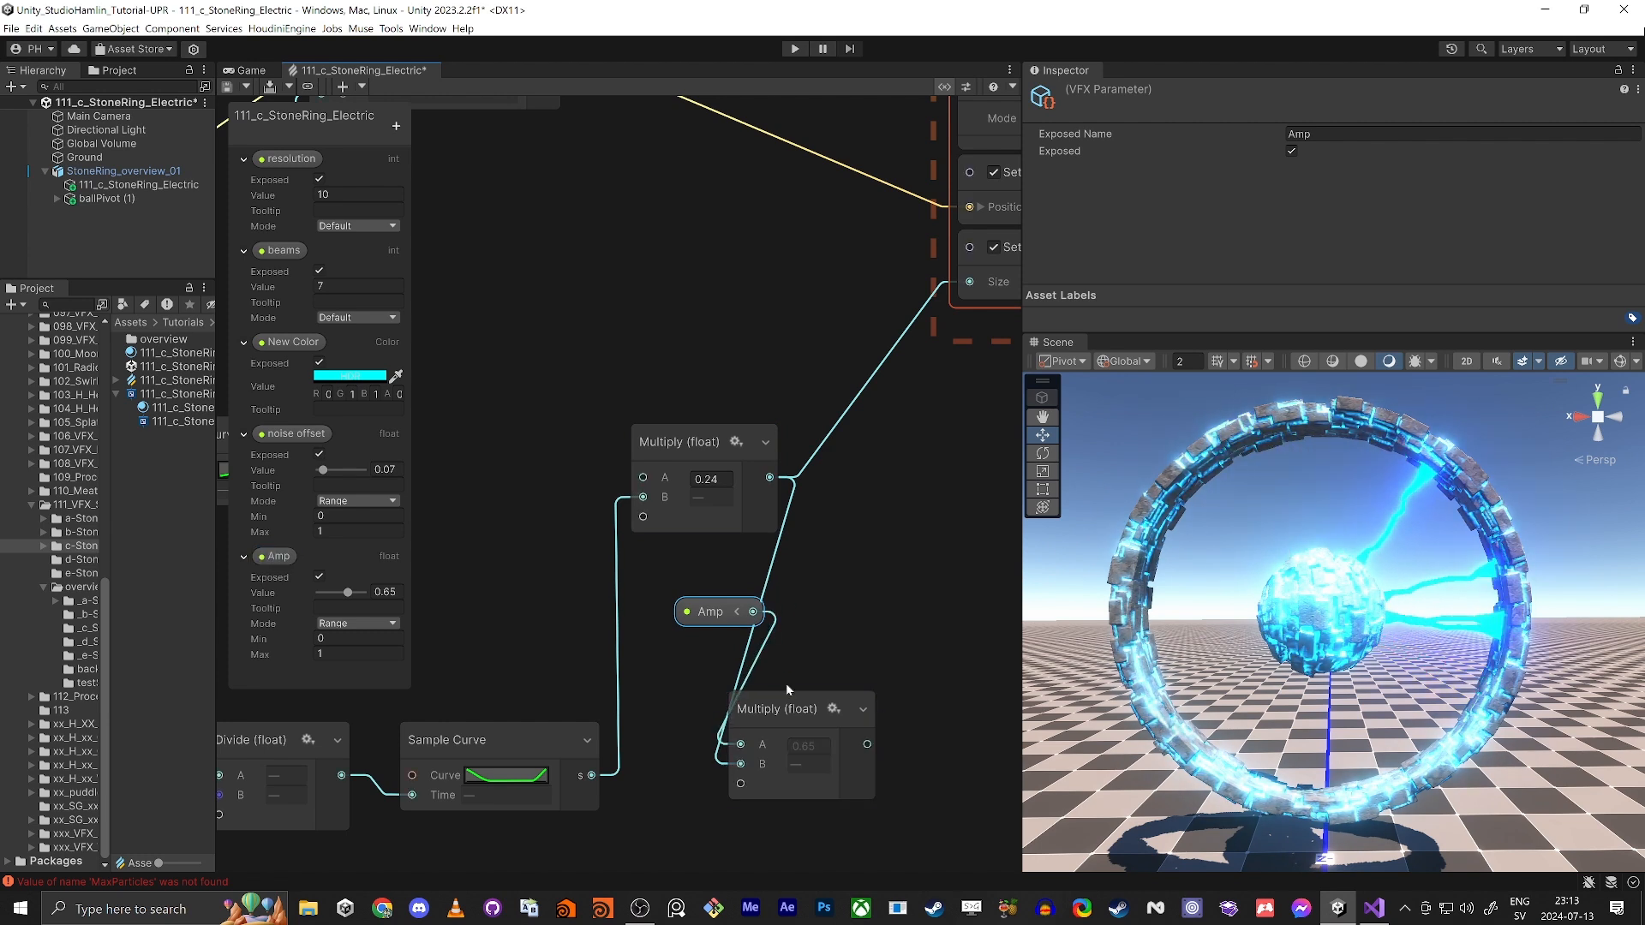
left_click_drag(784, 708, 885, 467)
left_click_drag(992, 488, 847, 282)
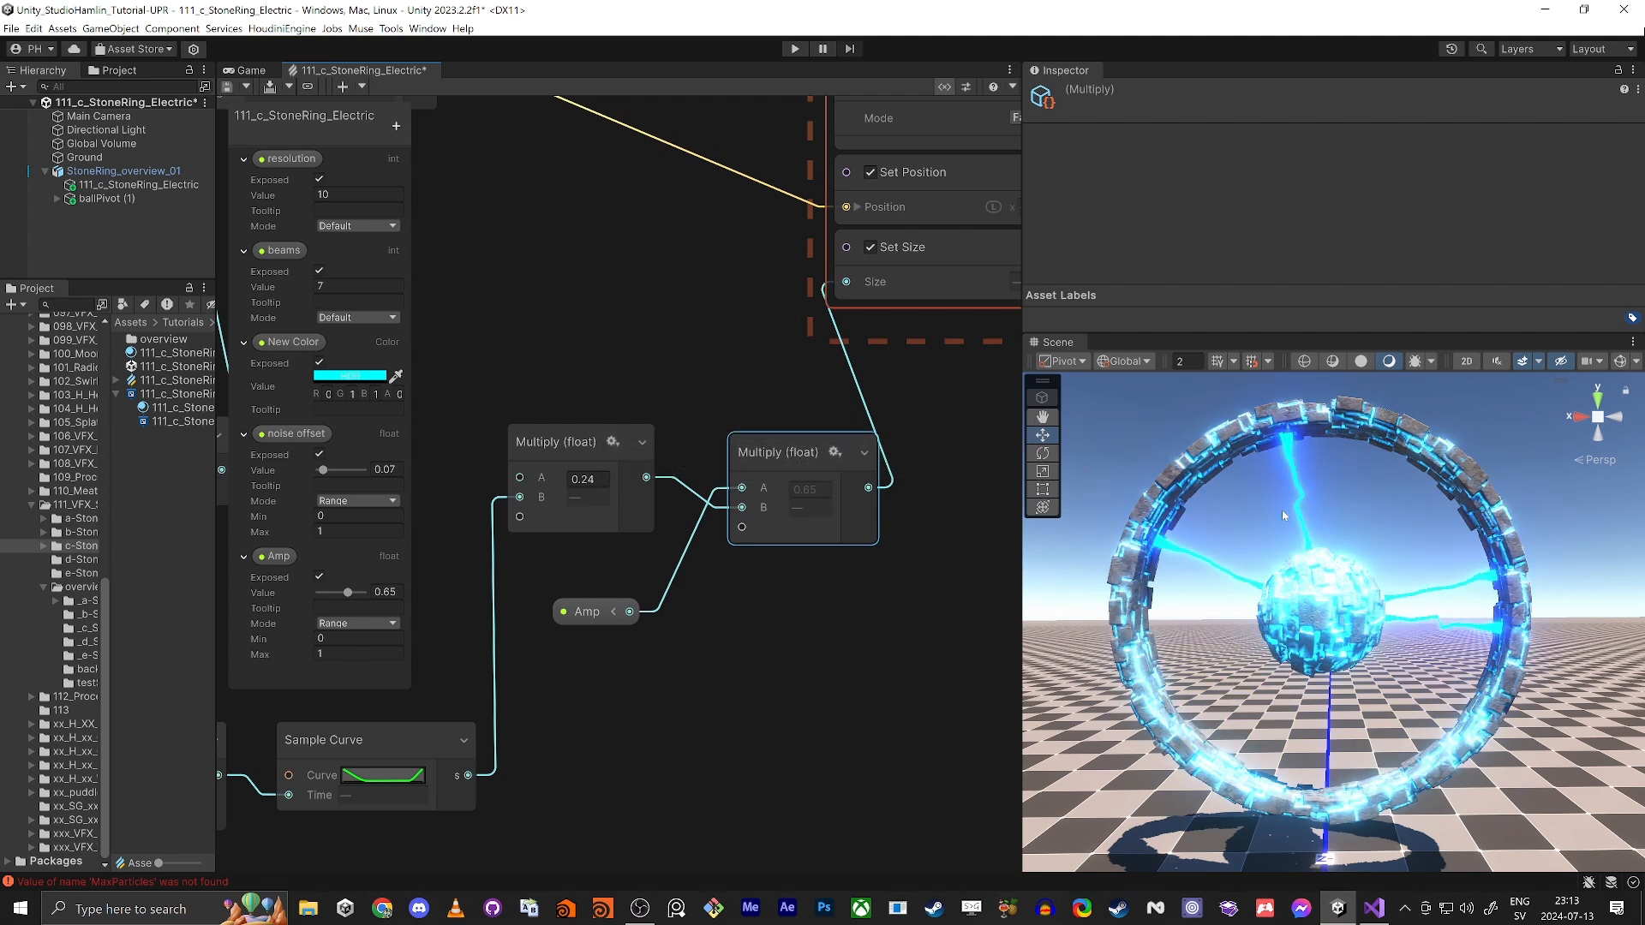
Step: Test the Amp value of StoneRing_overview_01 at 0.231, and set it to 0.712
left_click(120, 170)
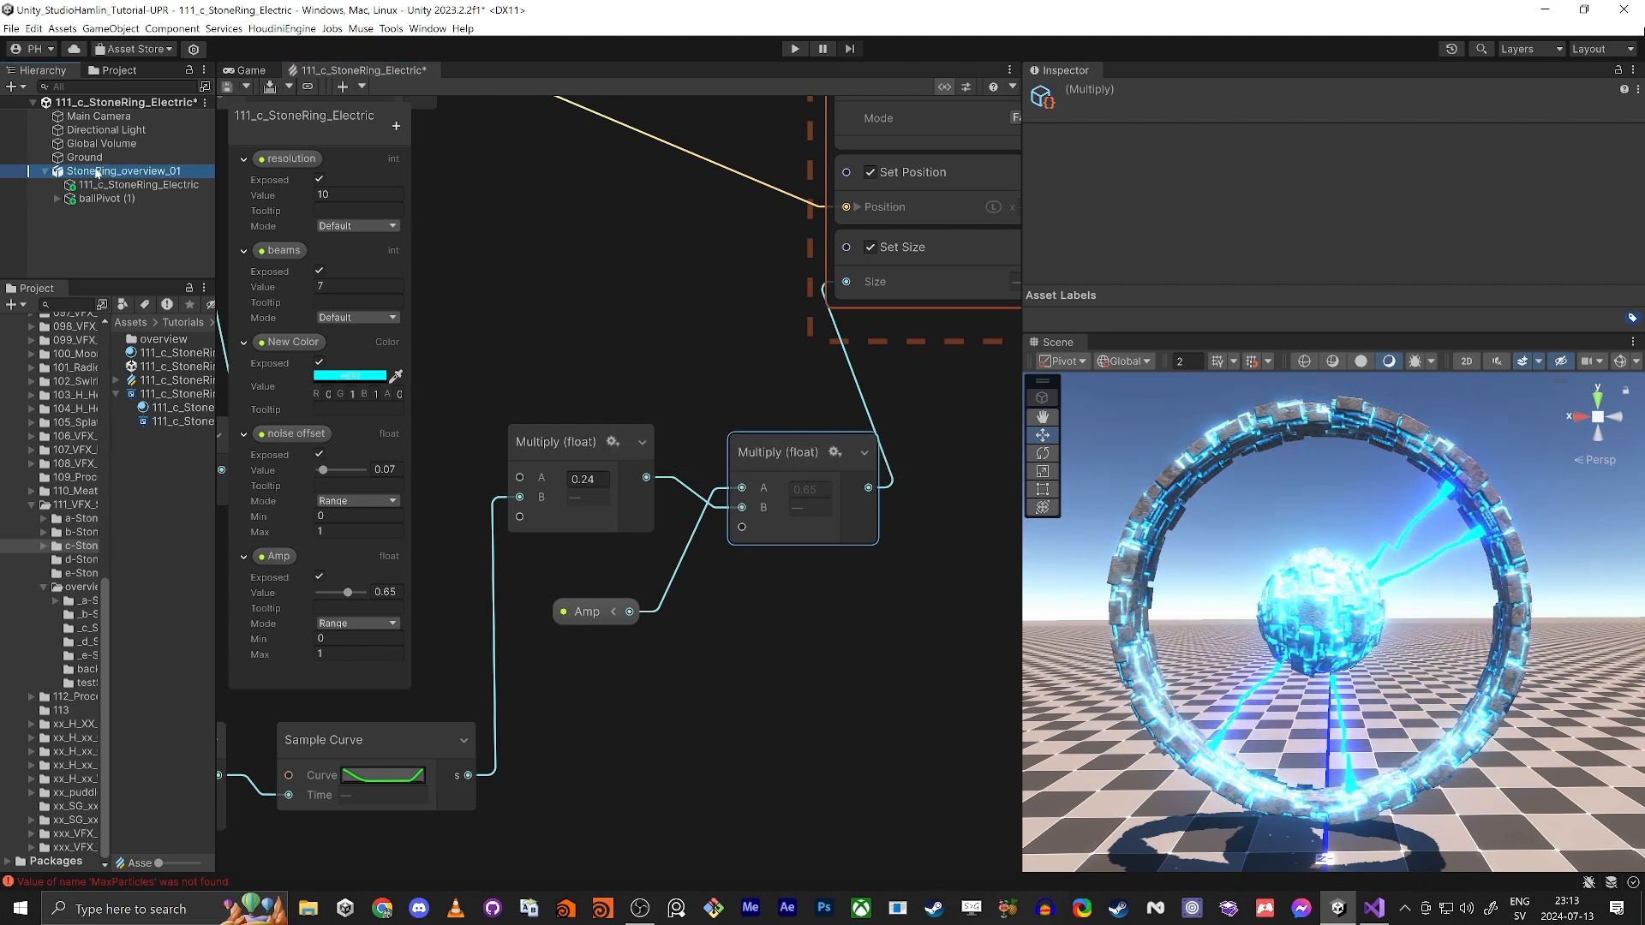
left_click_drag(1451, 279, 1356, 276)
left_click(860, 669)
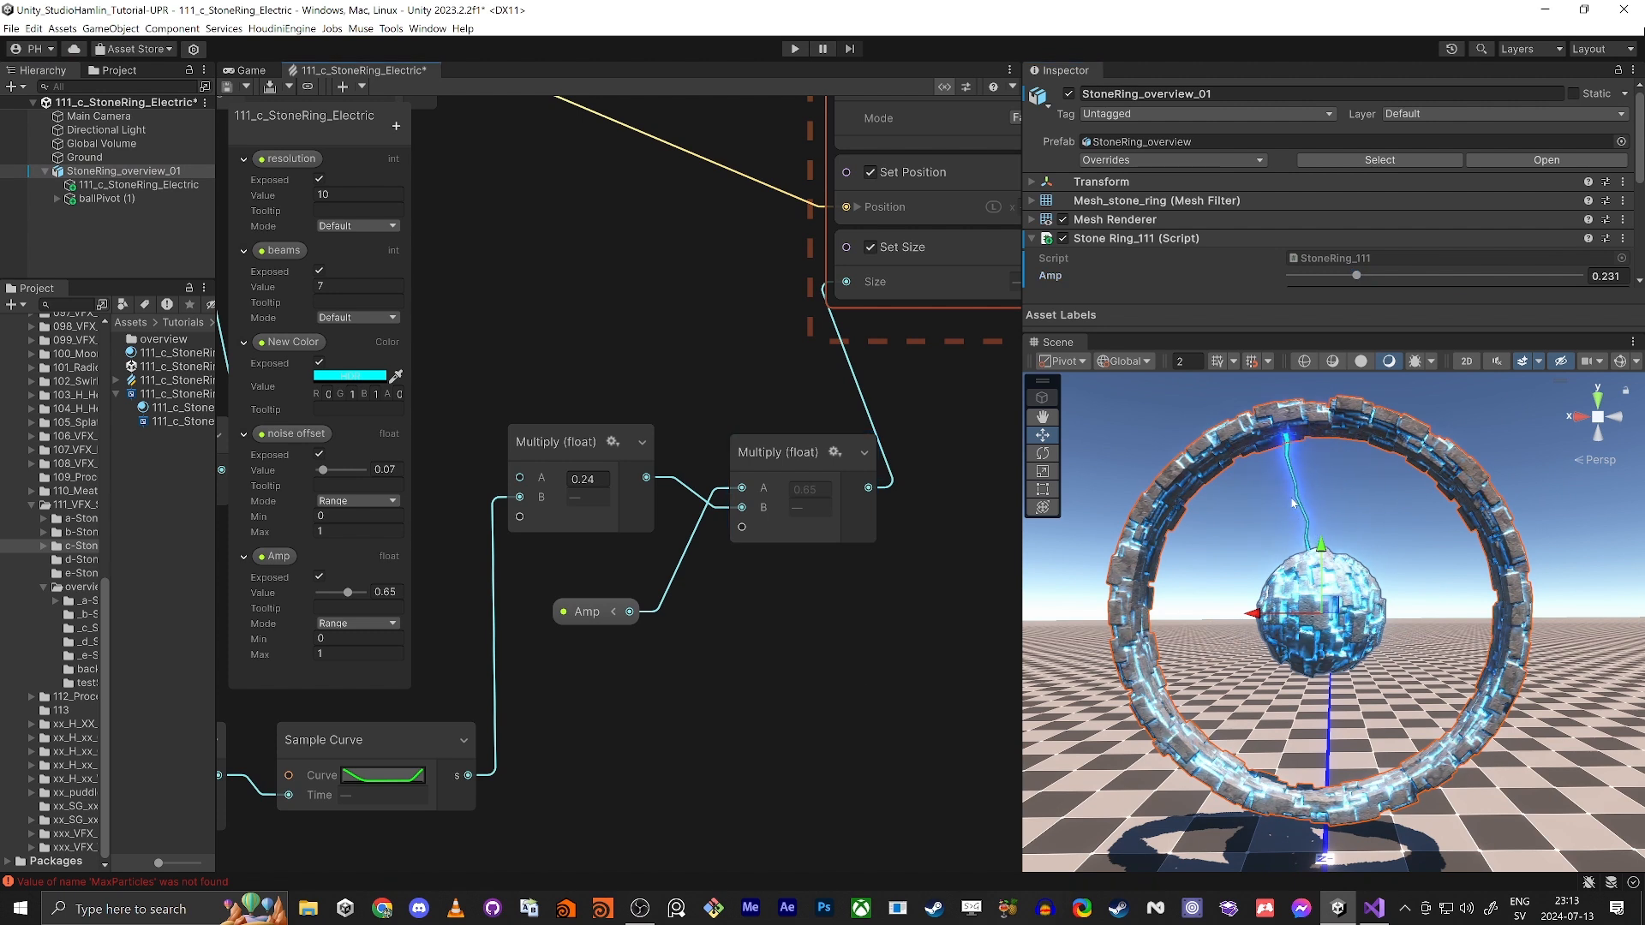
left_click(158, 255)
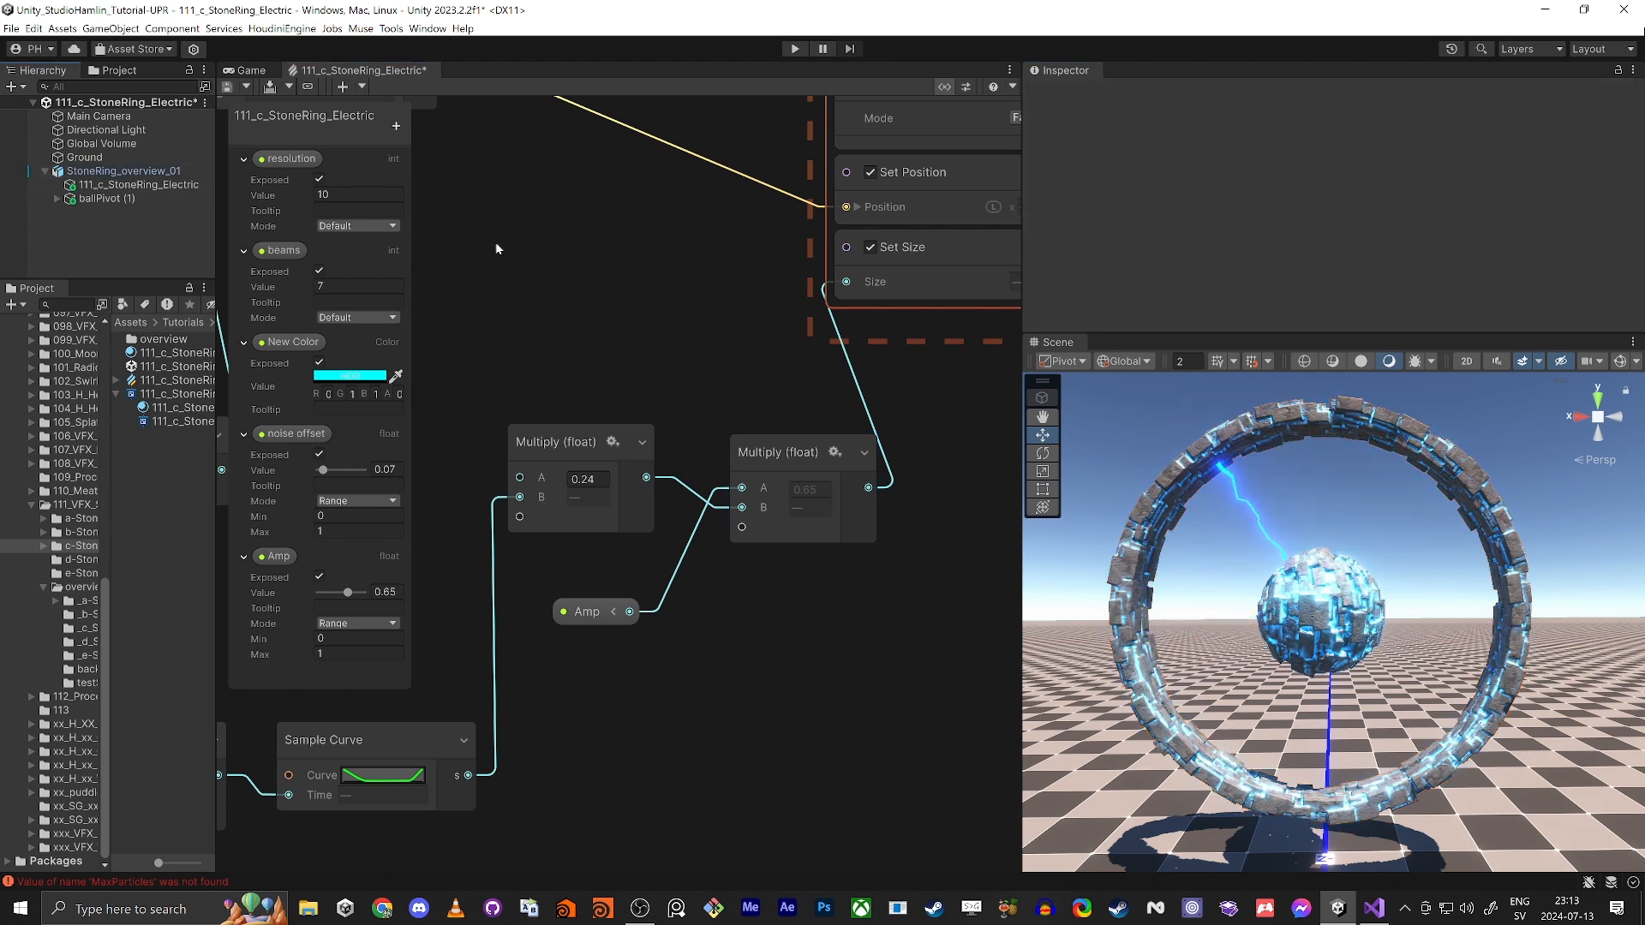
left_click(115, 172)
left_click_drag(1356, 276, 1495, 297)
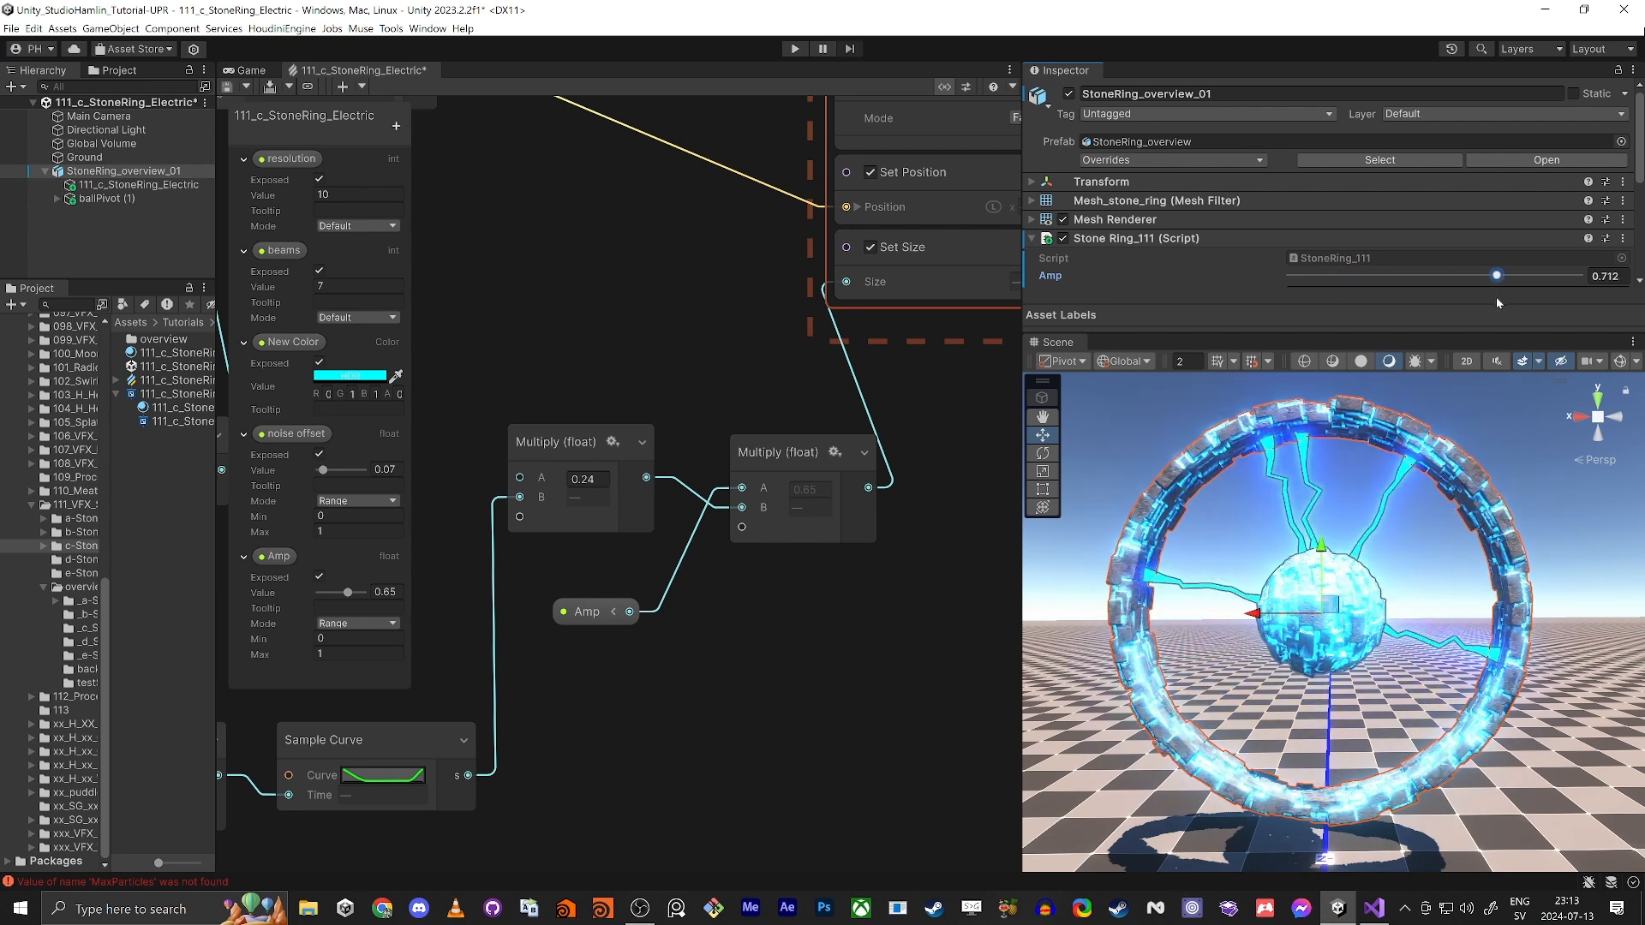
Step: Add a Trigger Event On Die block to the Update Particle Strip context
scroll(844, 680, "down", 3)
scroll(844, 680, "down", 1)
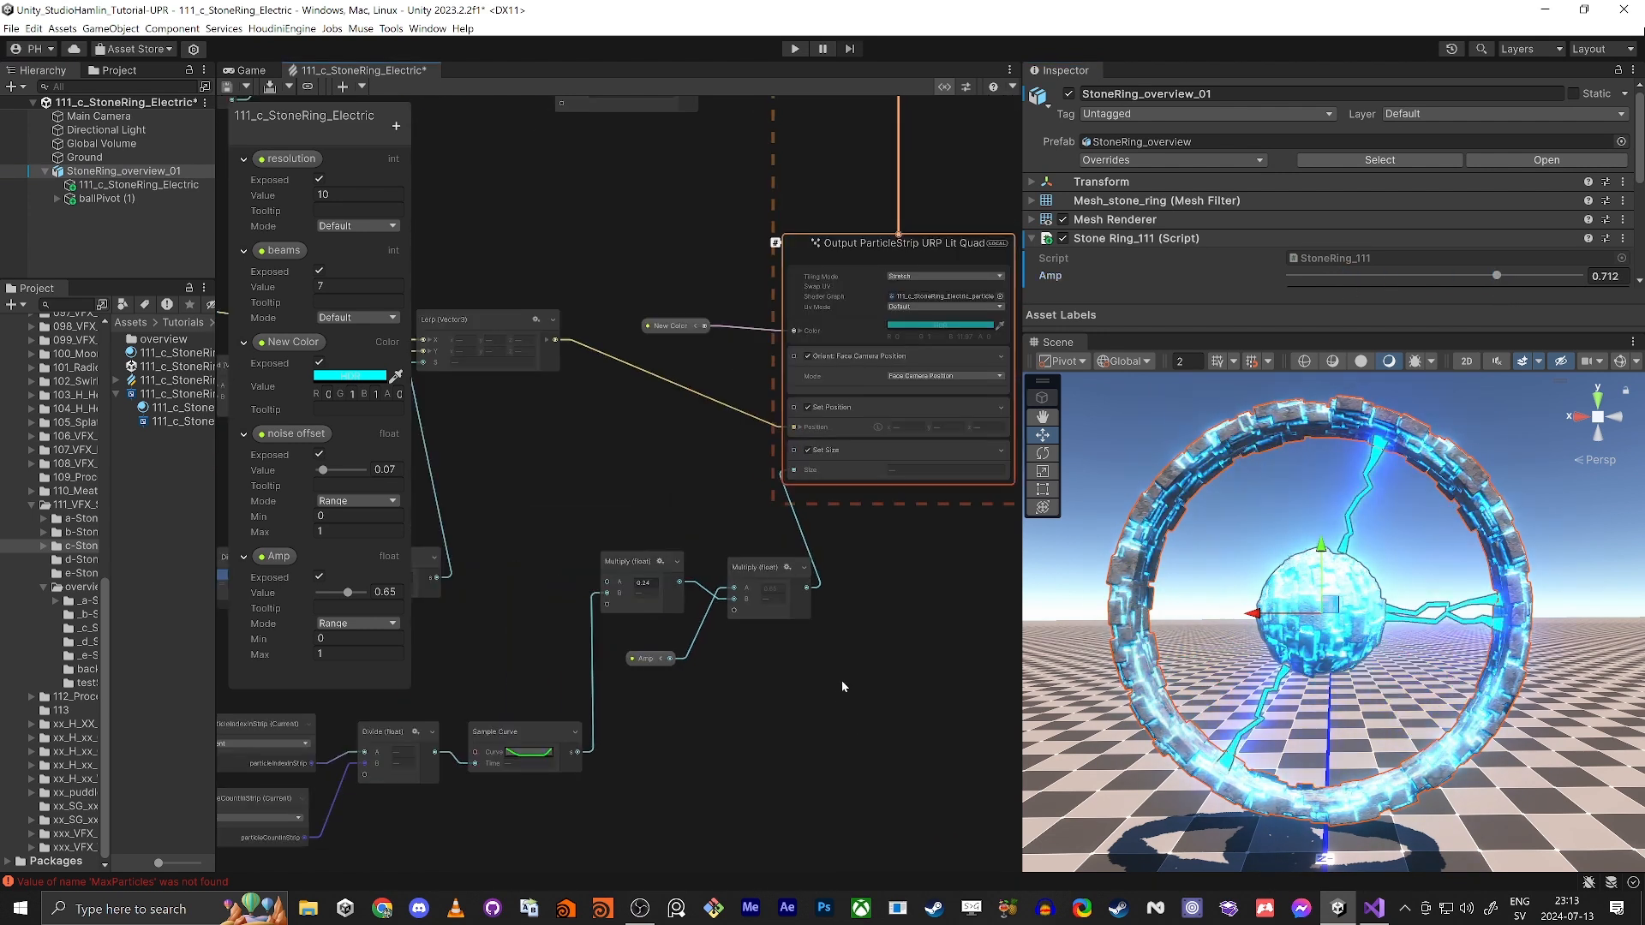
middle_click_drag(917, 635, 741, 682)
middle_click_drag(1016, 452, 979, 688)
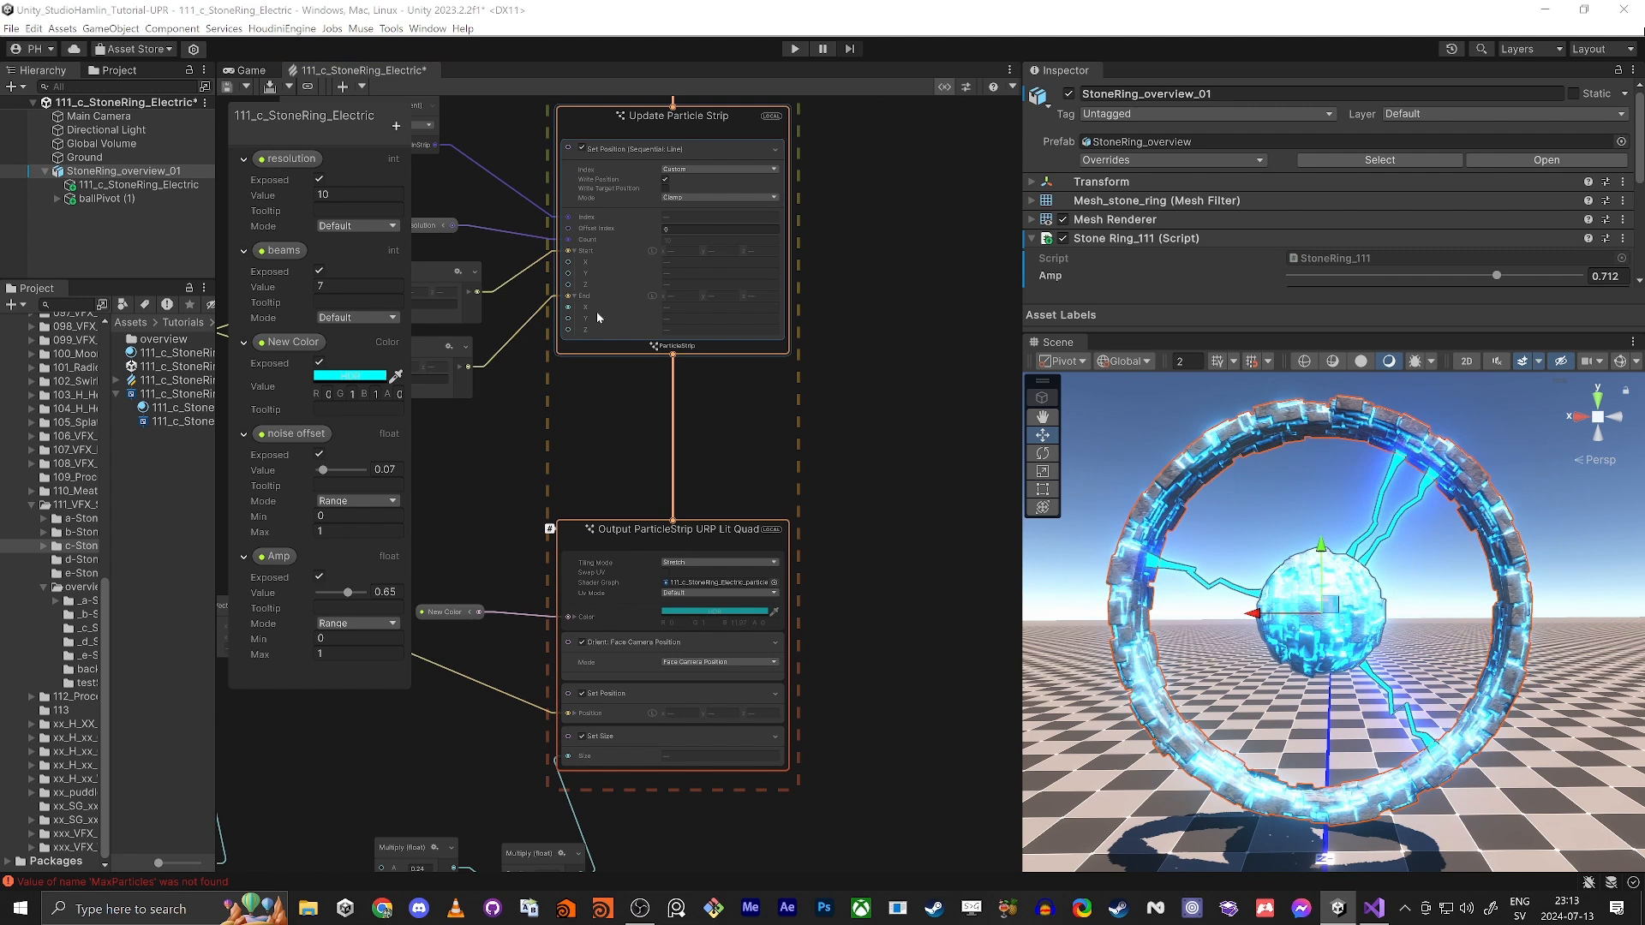
left_click(598, 122)
key("space")
type("trigge")
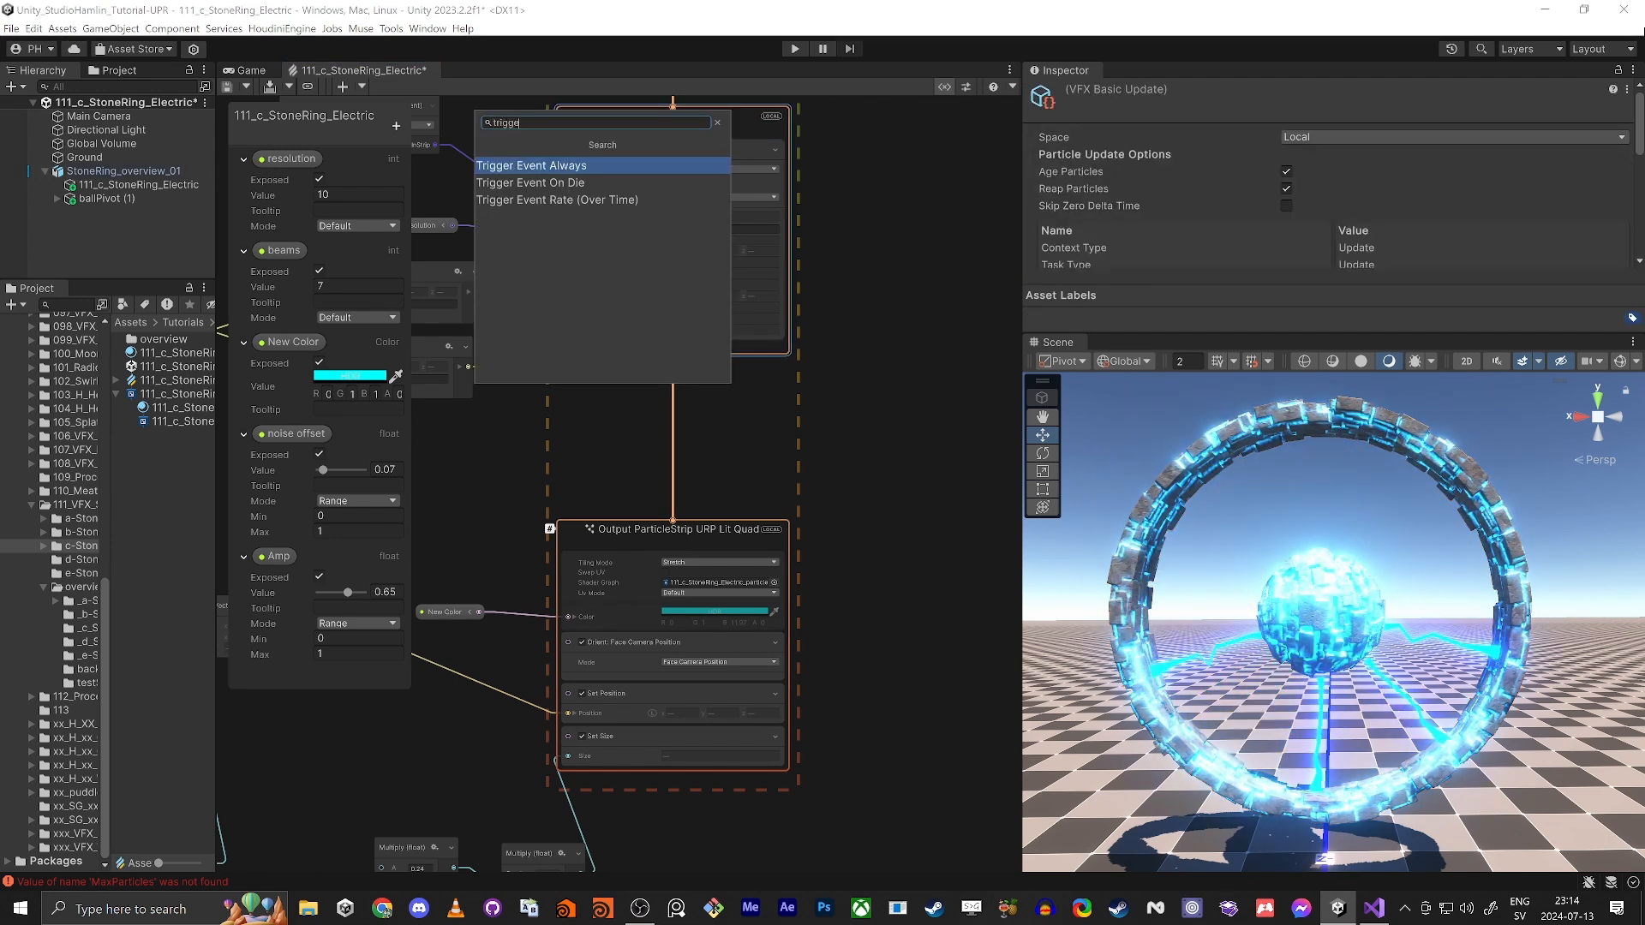
key("Down")
key("Return")
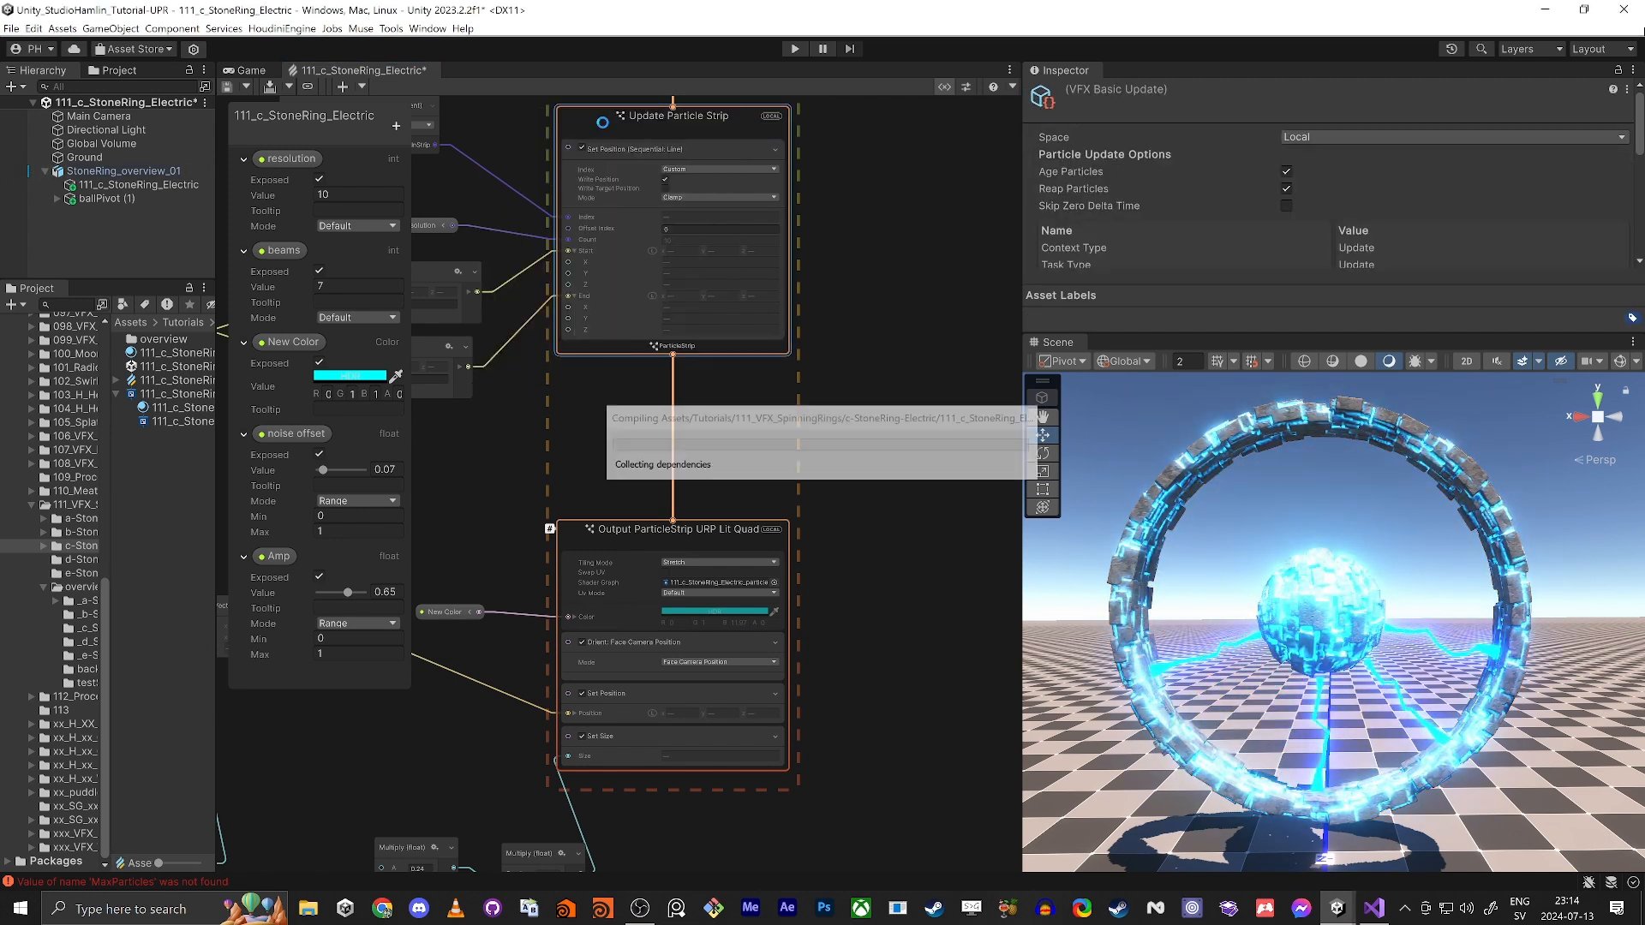
scroll(548, 399, "up", 3)
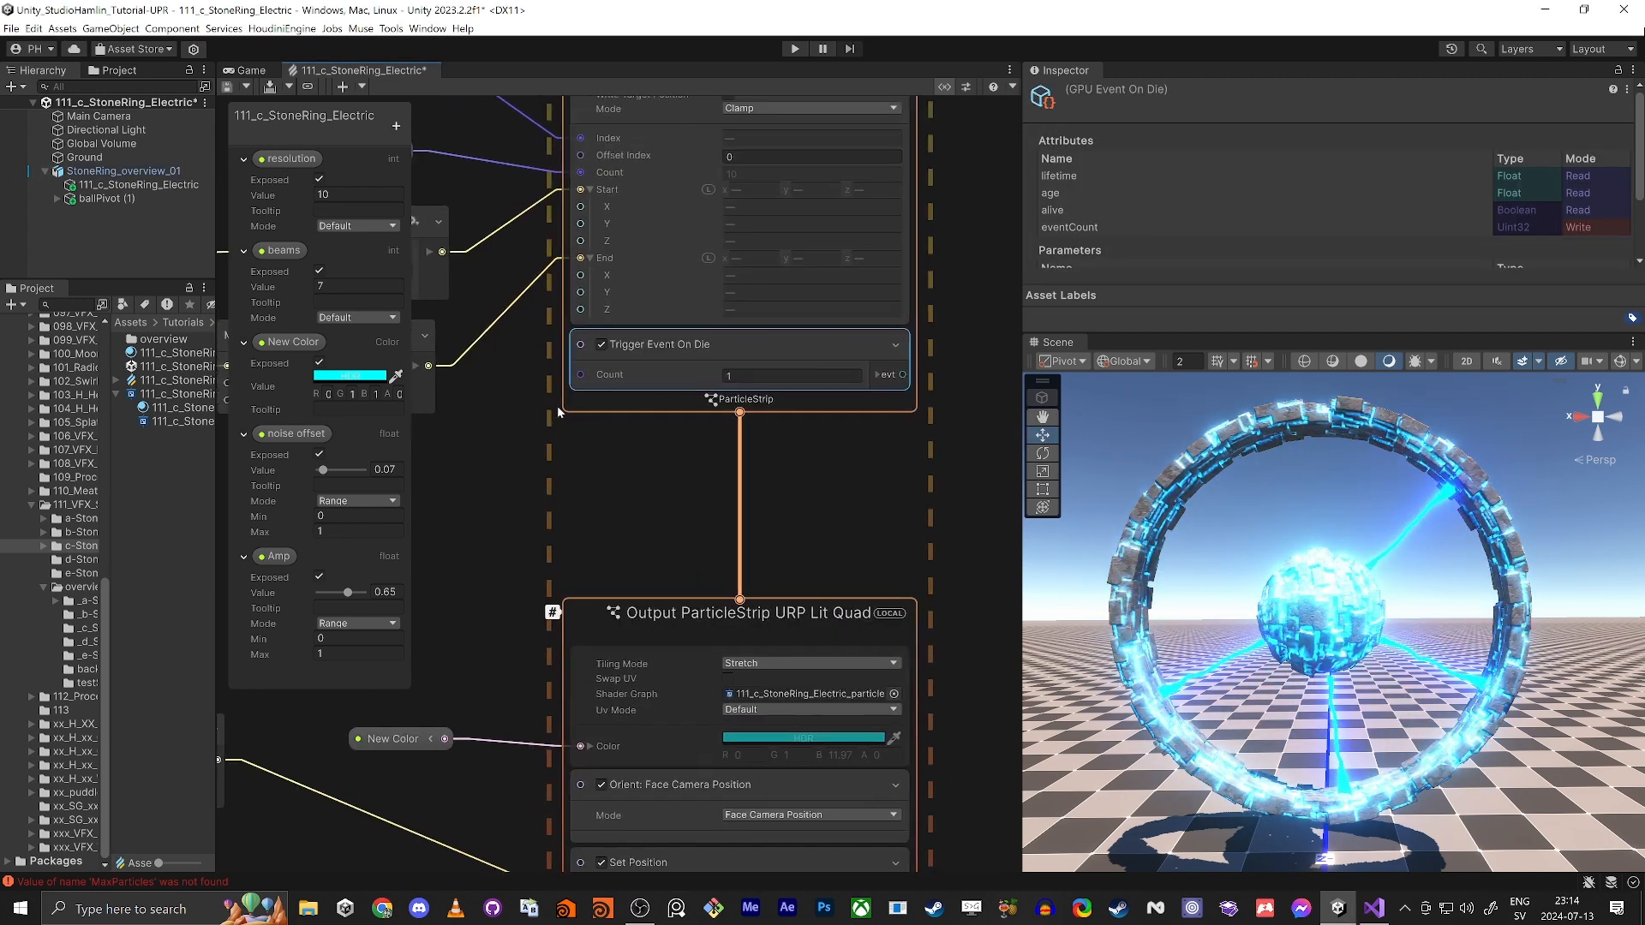
Step: Add a Set Custom Attribute block to Update Particle Strip and place it above Trigger Event On Die
middle_click_drag(603, 157, 604, 302)
left_click(674, 234)
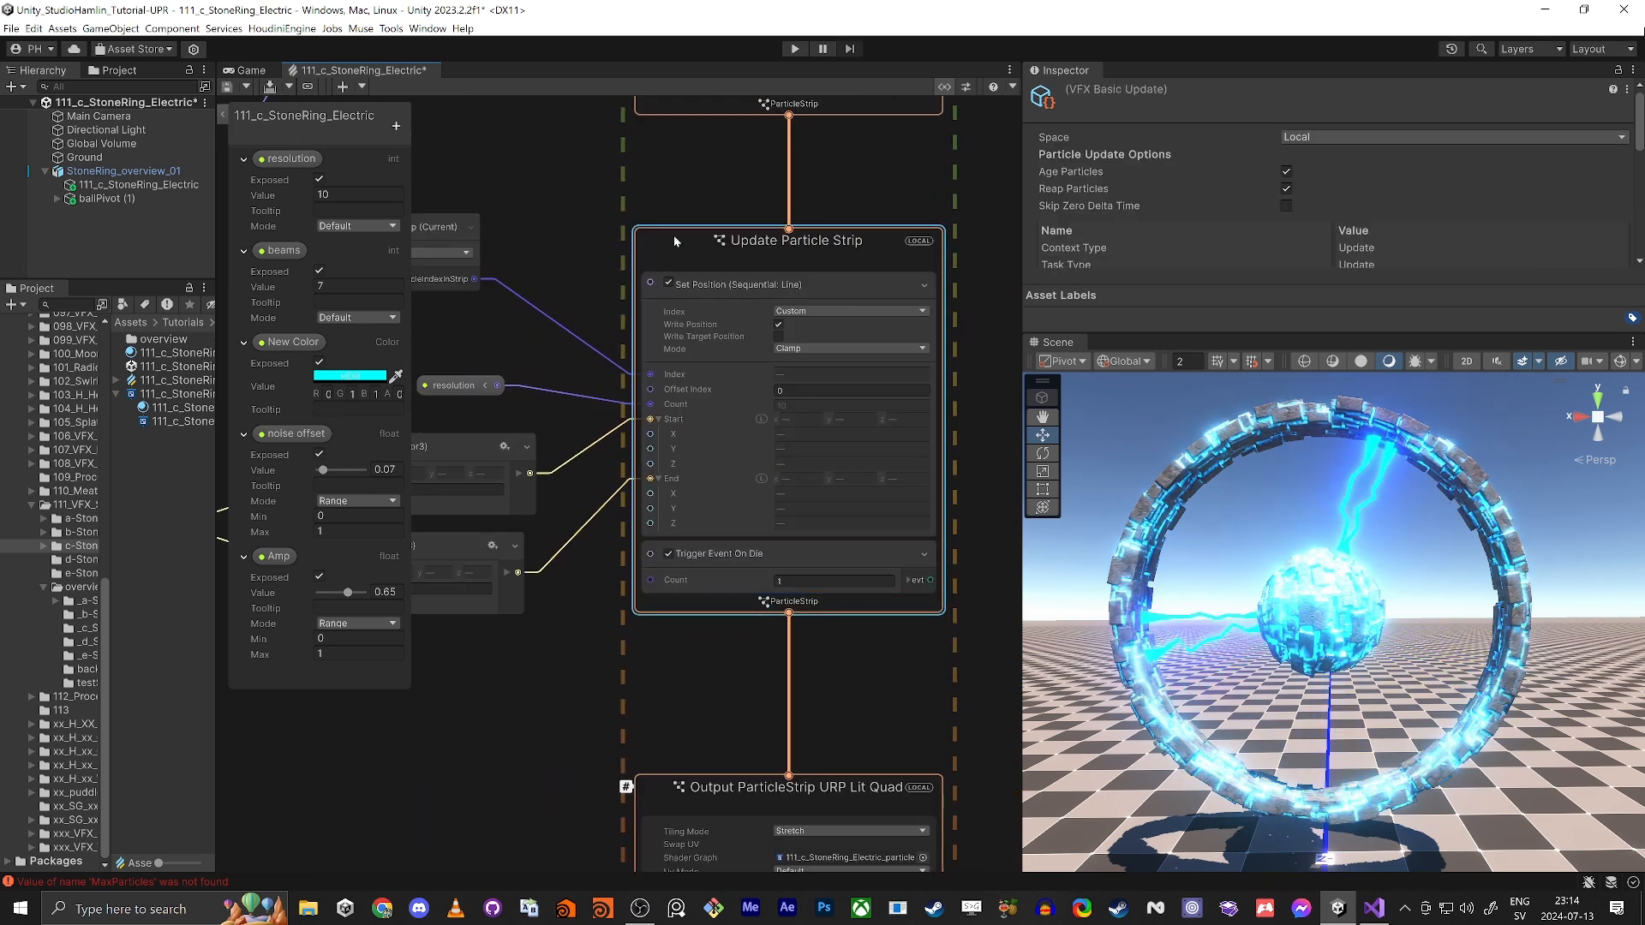
key("space")
type("s")
type("eq")
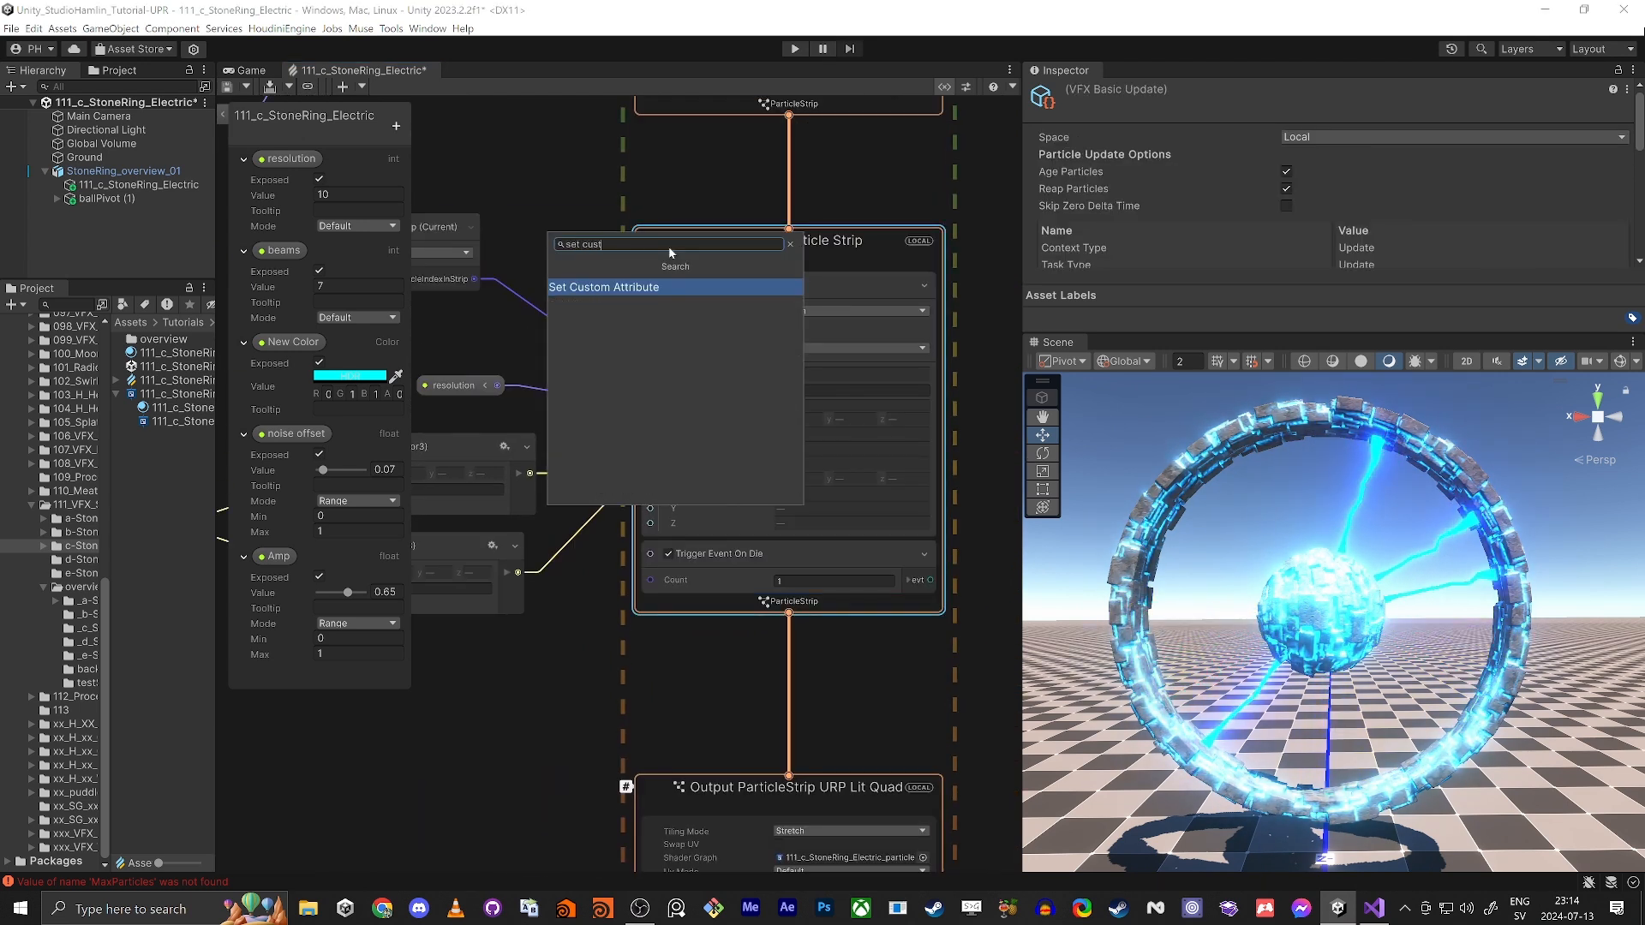
key("Return")
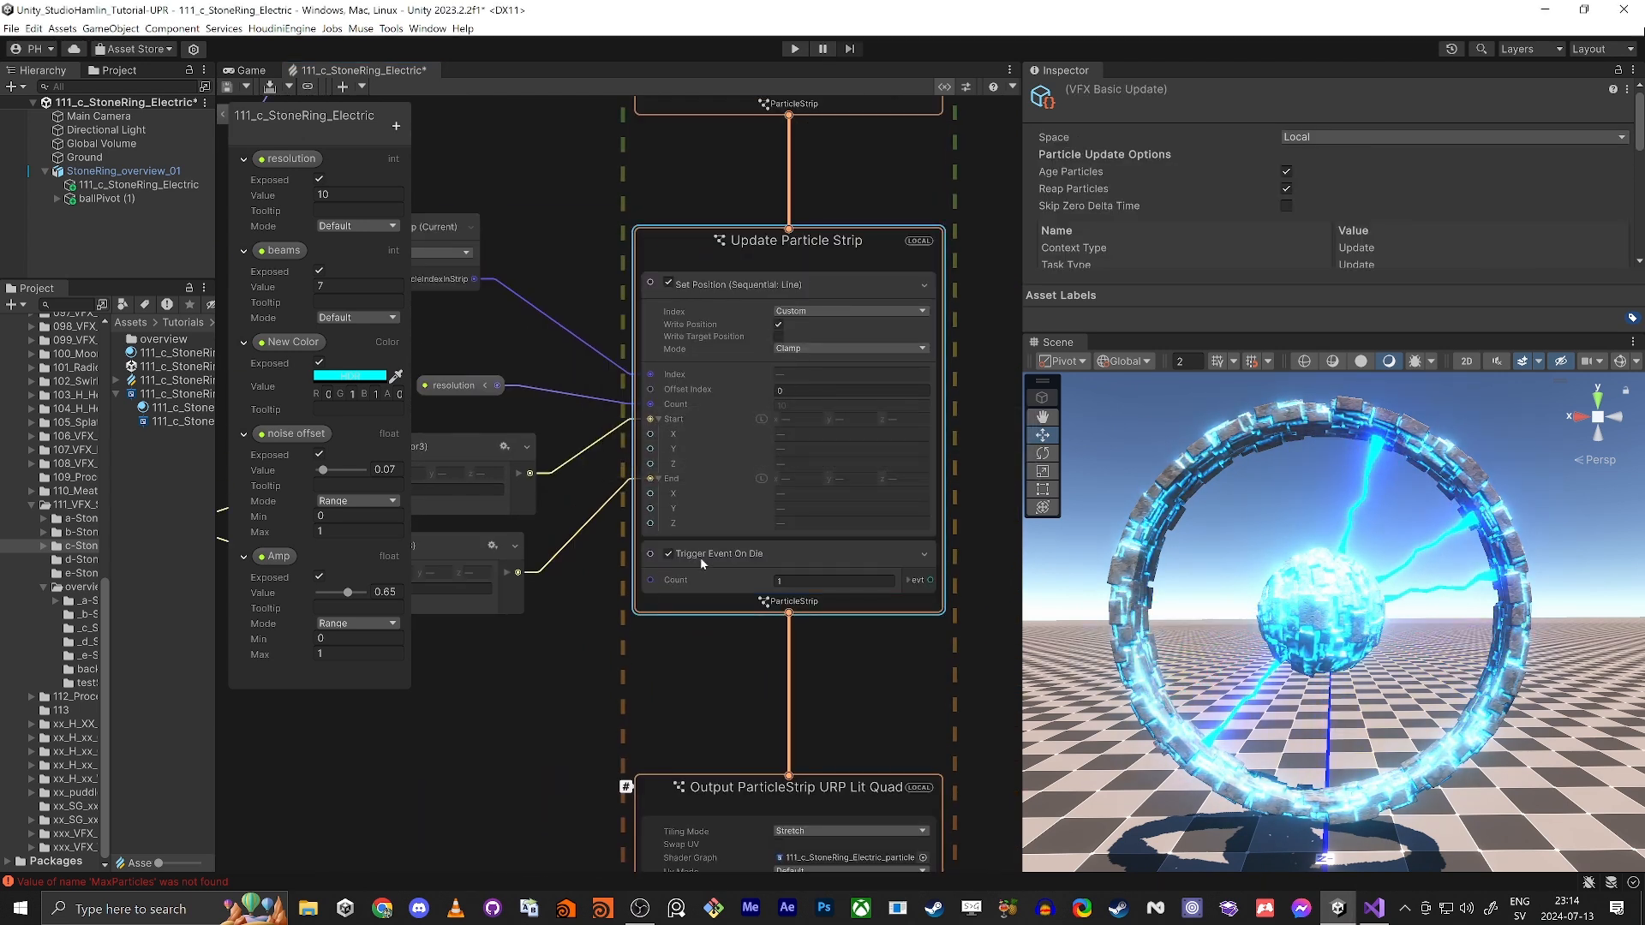
key("ctrl+v")
left_click_drag(707, 615, 716, 555)
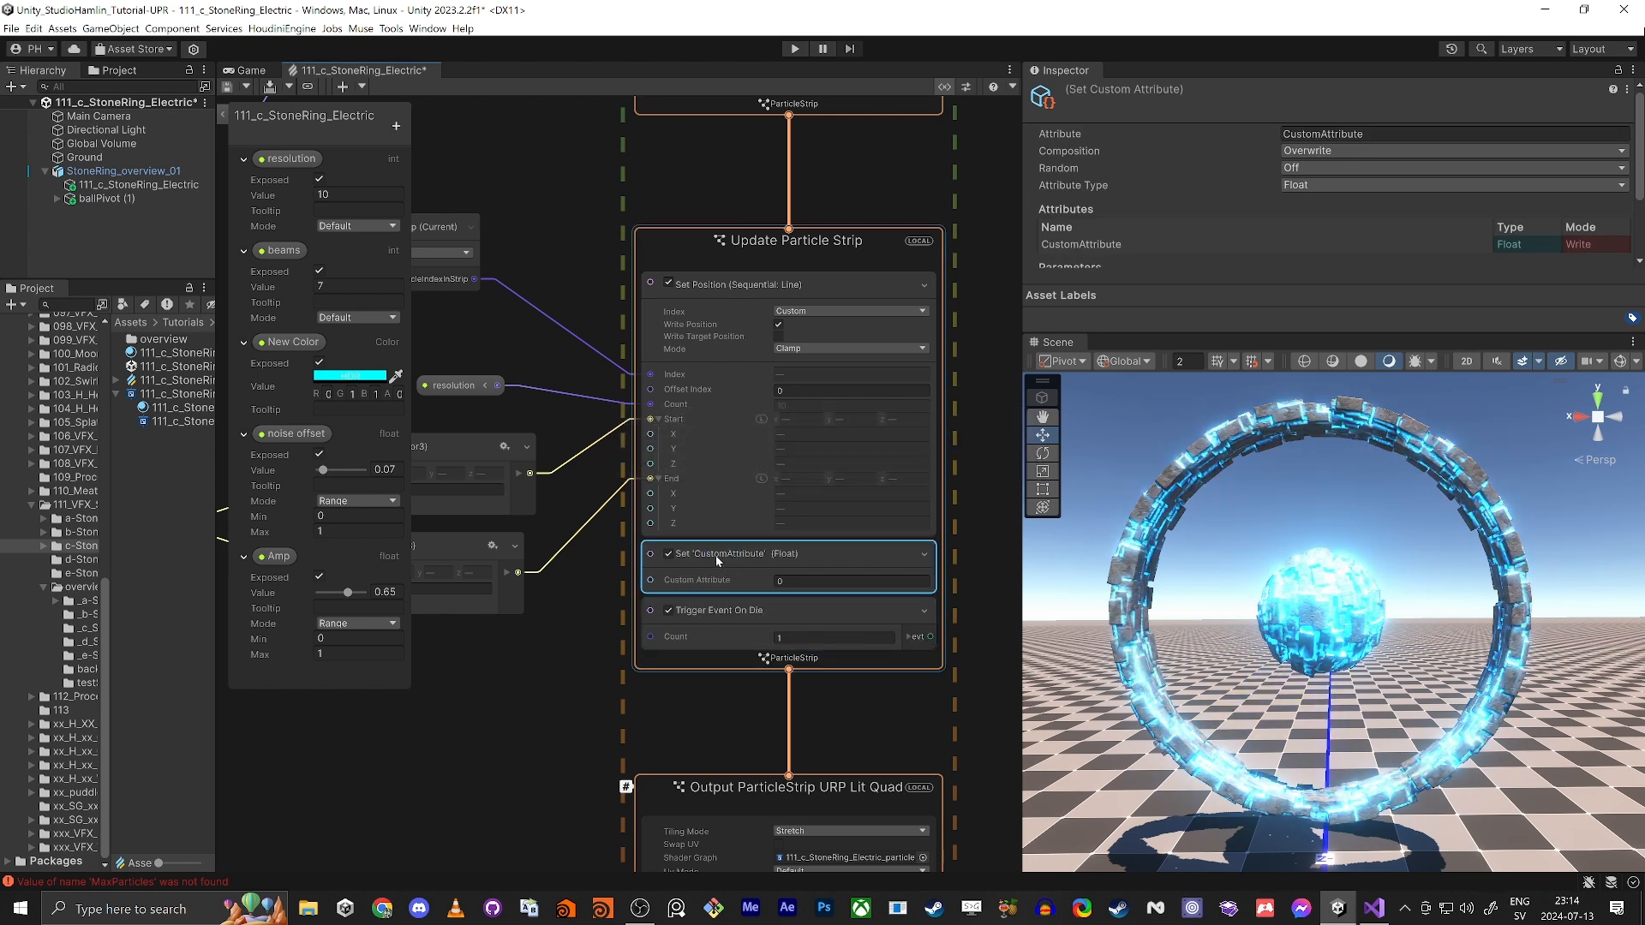
Step: Name the custom attribute SpawnPos and set its attribute type to Vector 3
left_click(1369, 132)
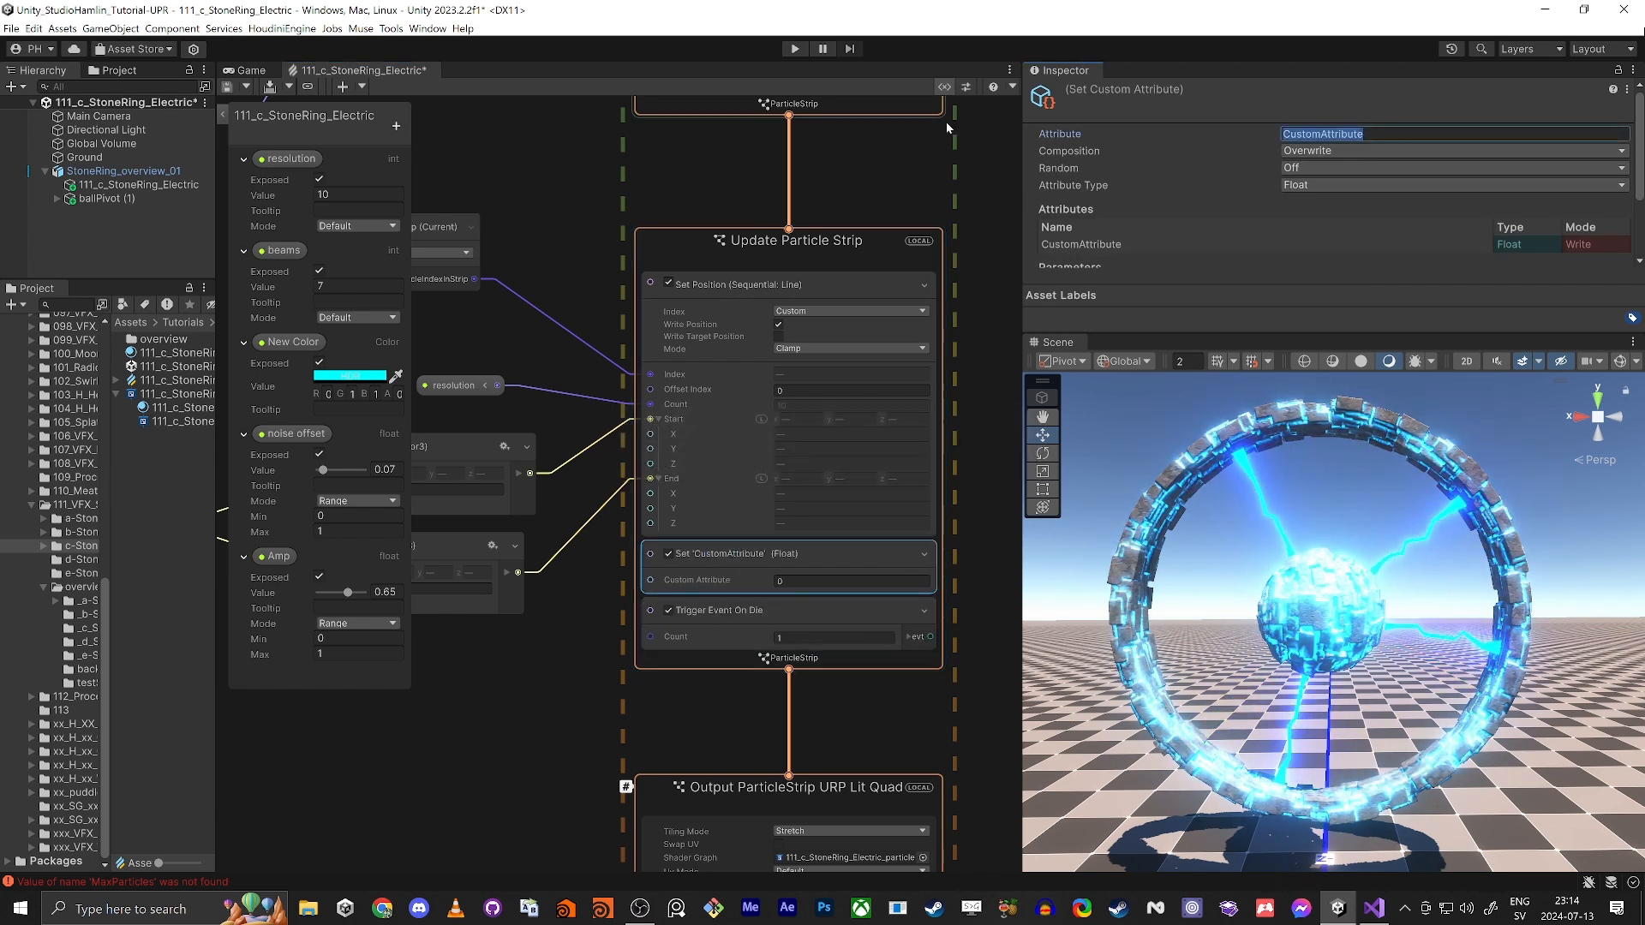
type("SpawnPos")
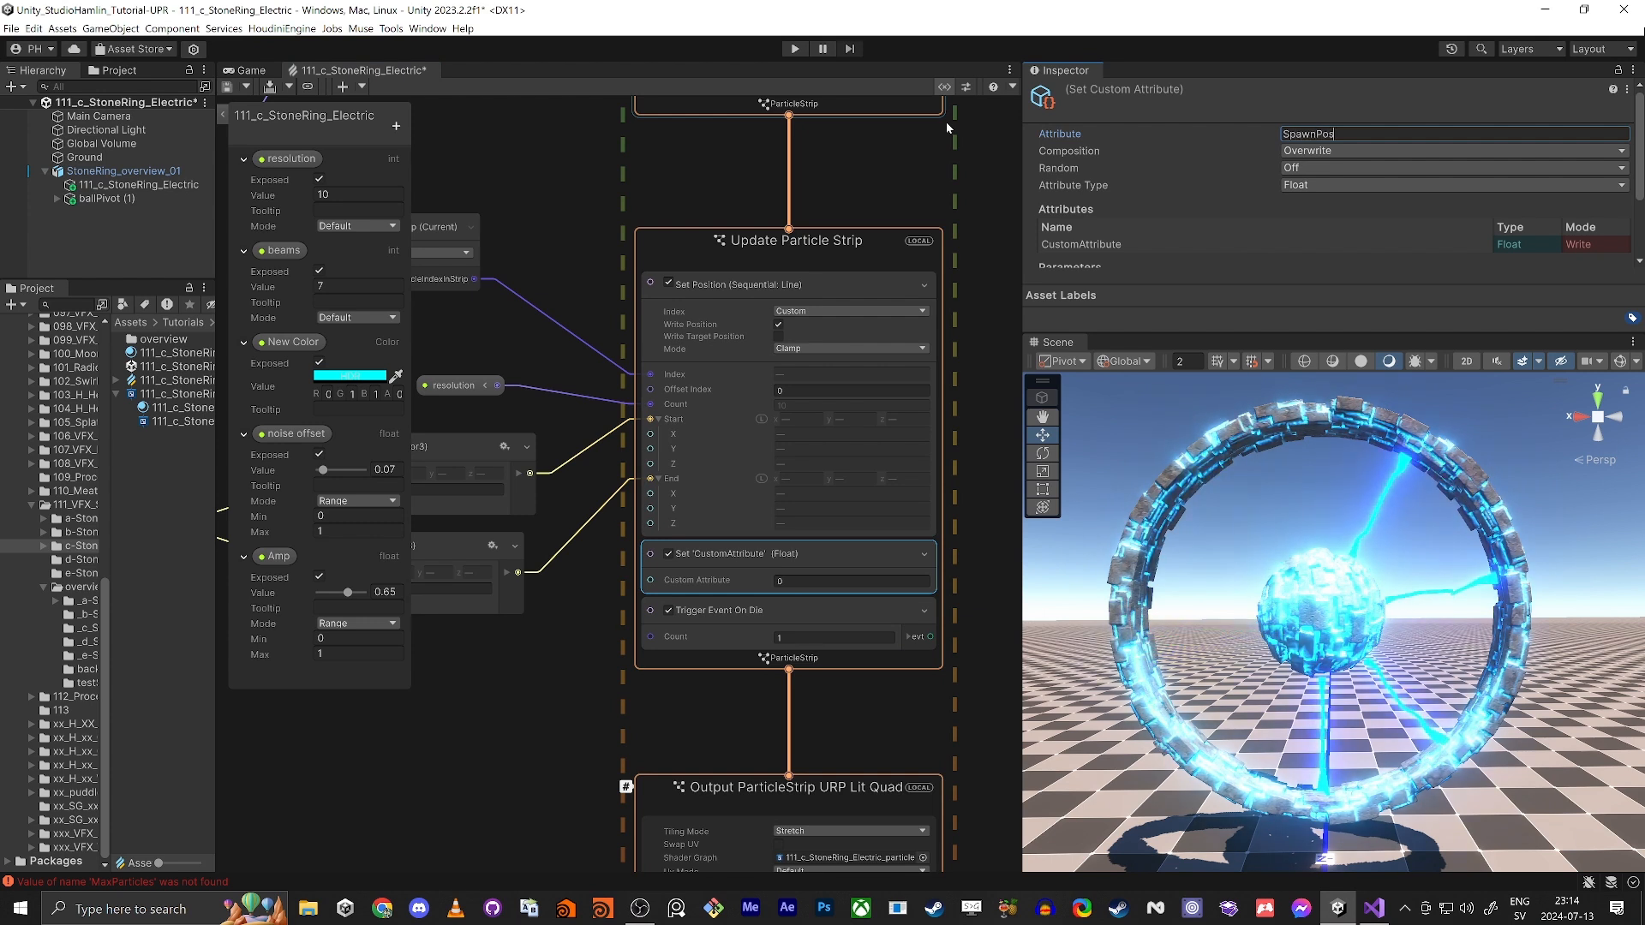
key("Return")
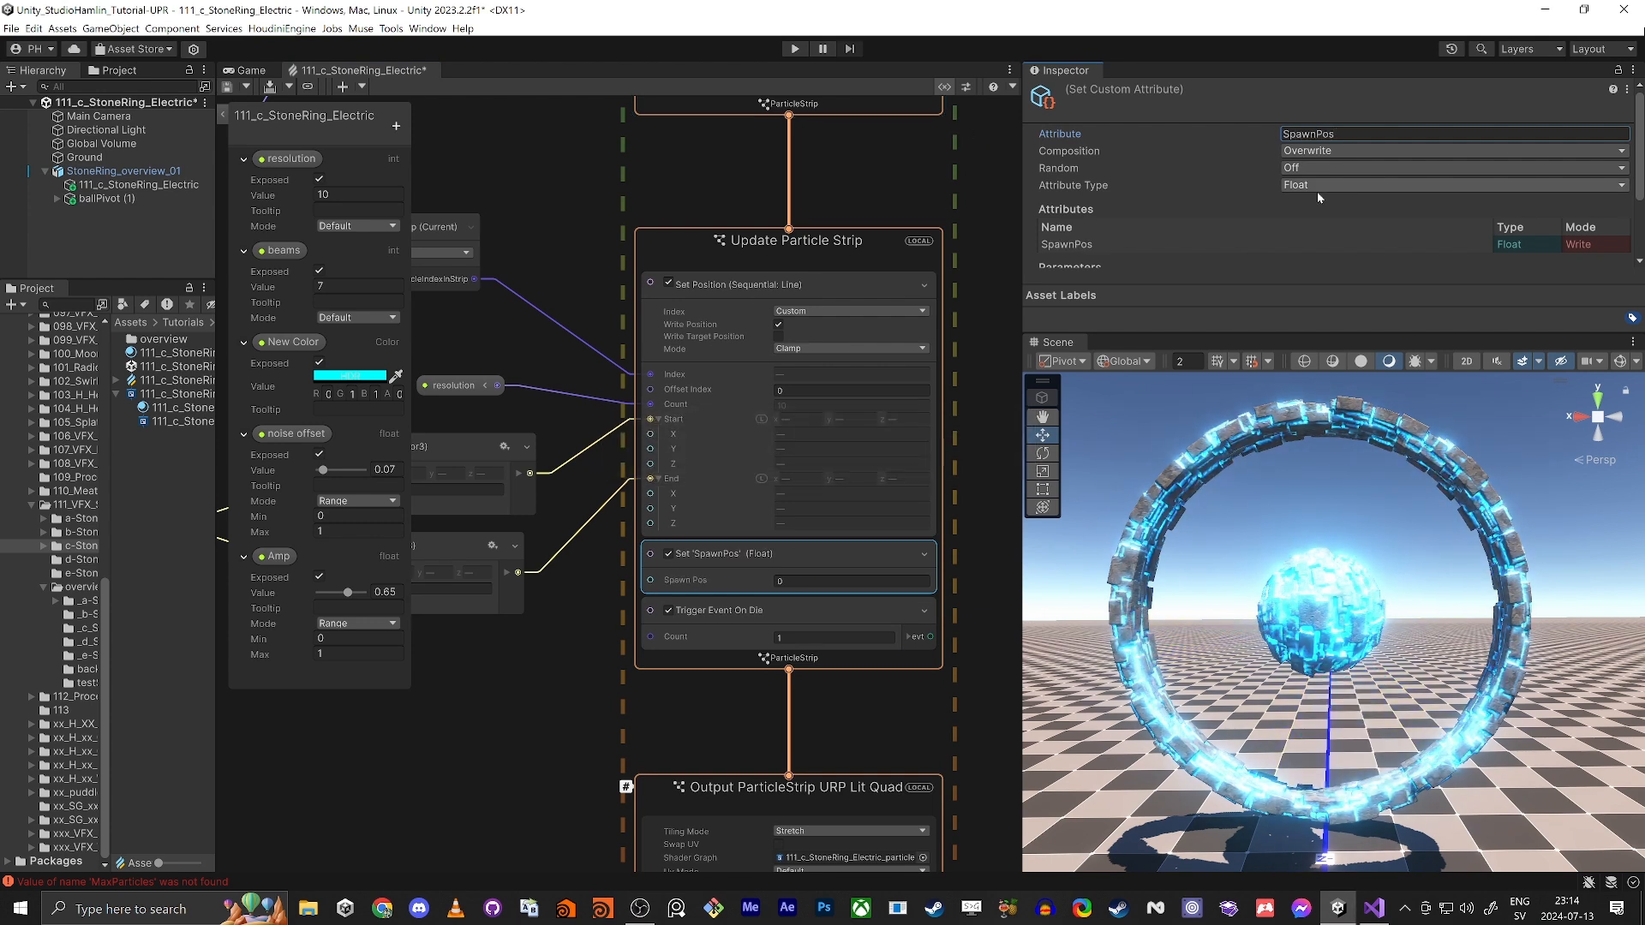
left_click(1318, 186)
left_click(1315, 207)
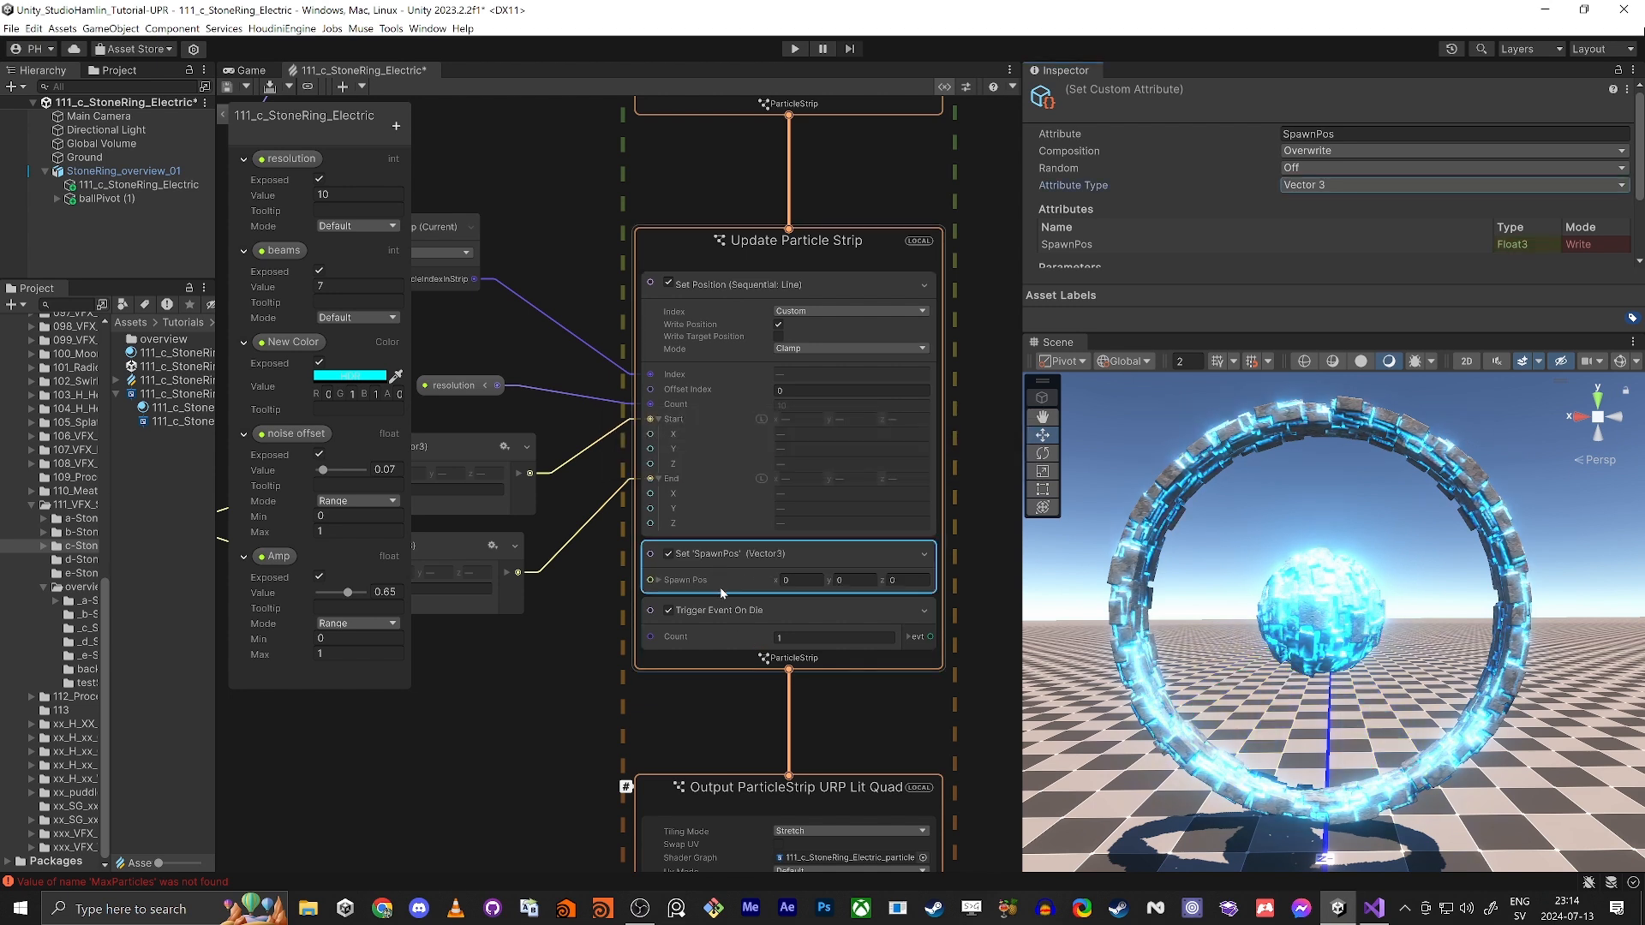
left_click(1070, 596)
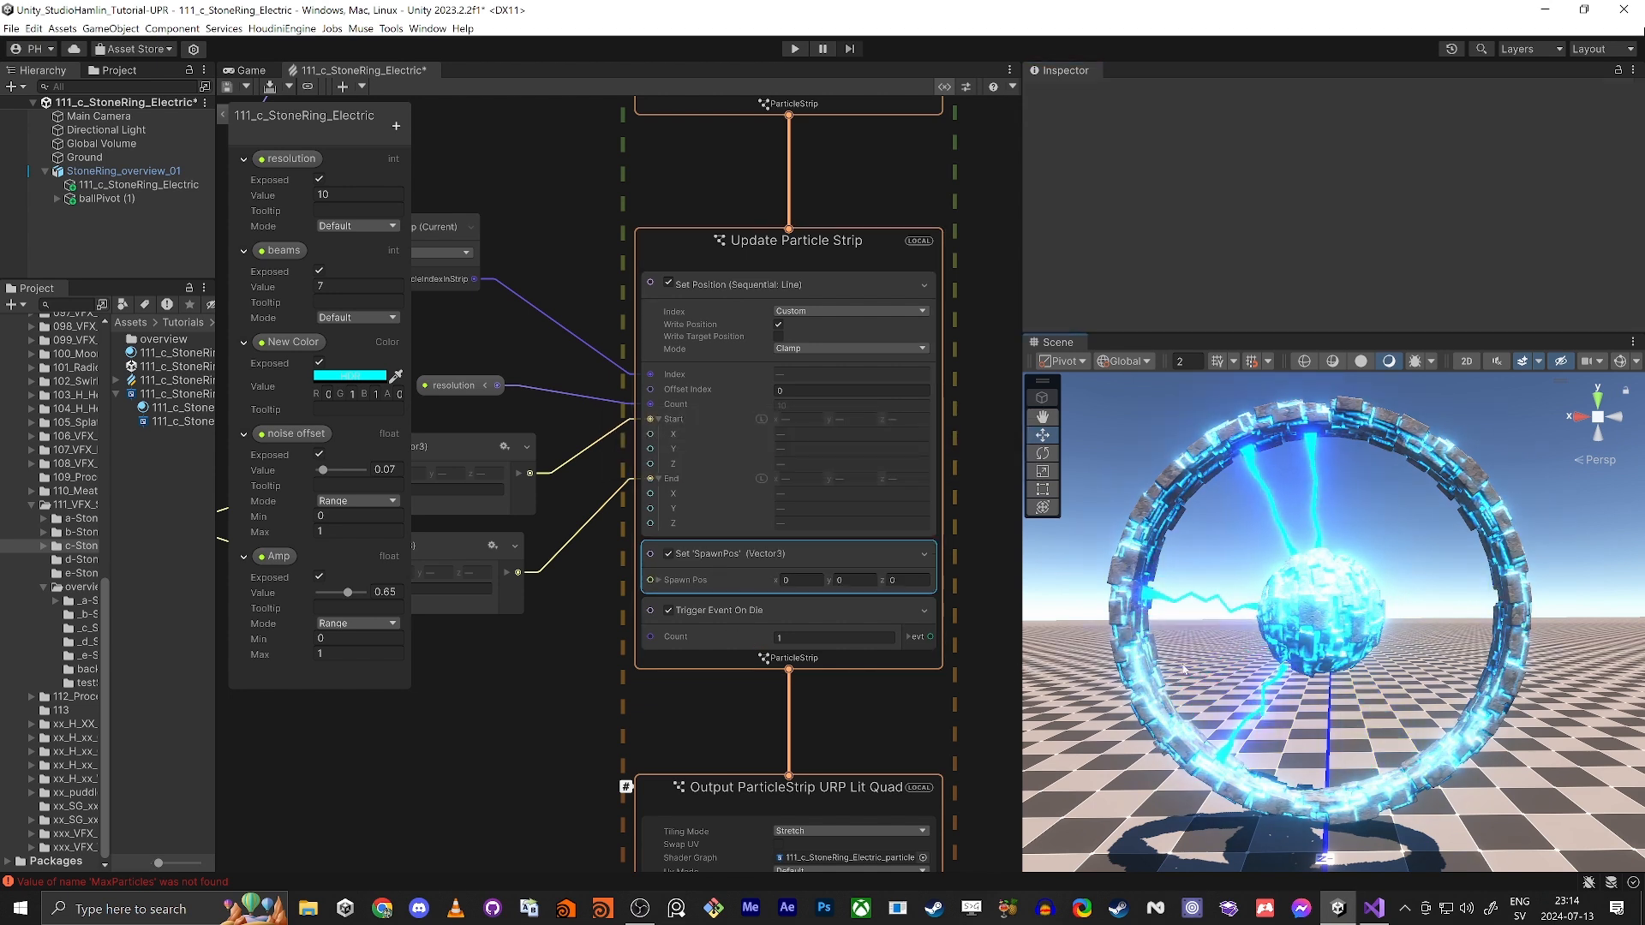
Step: Widen the graph view and add a GPUEvent context connected to the Trigger Event On Die block's event output
left_click_drag(1020, 677, 1300, 685)
middle_click_drag(835, 691, 781, 619)
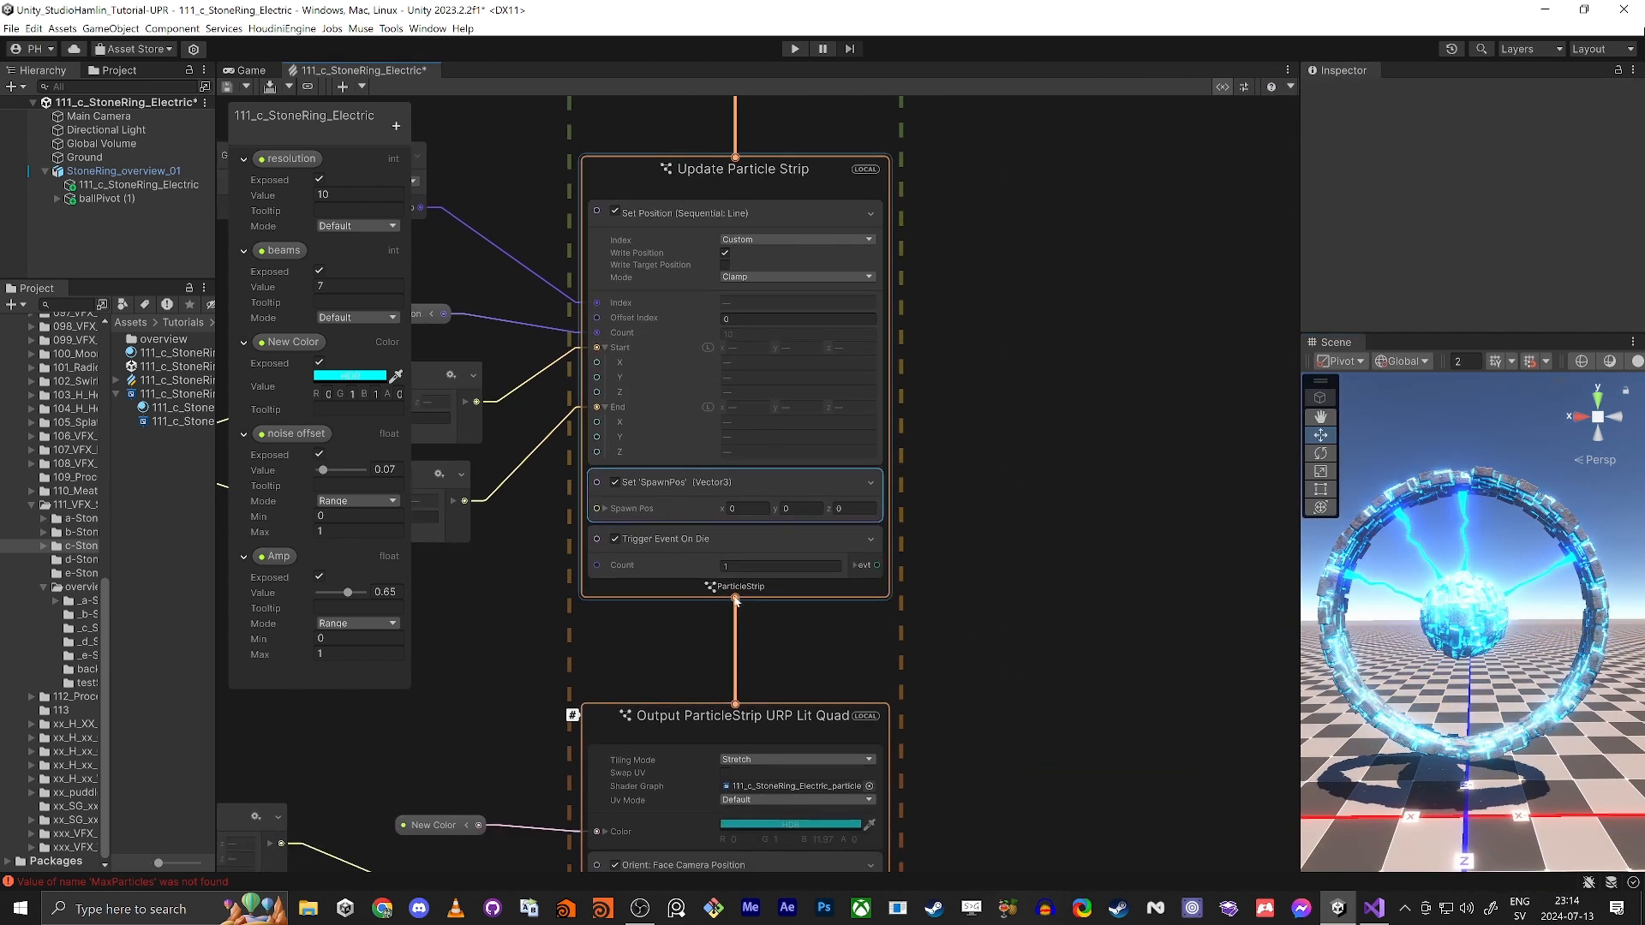
scroll(686, 564, "up", 3)
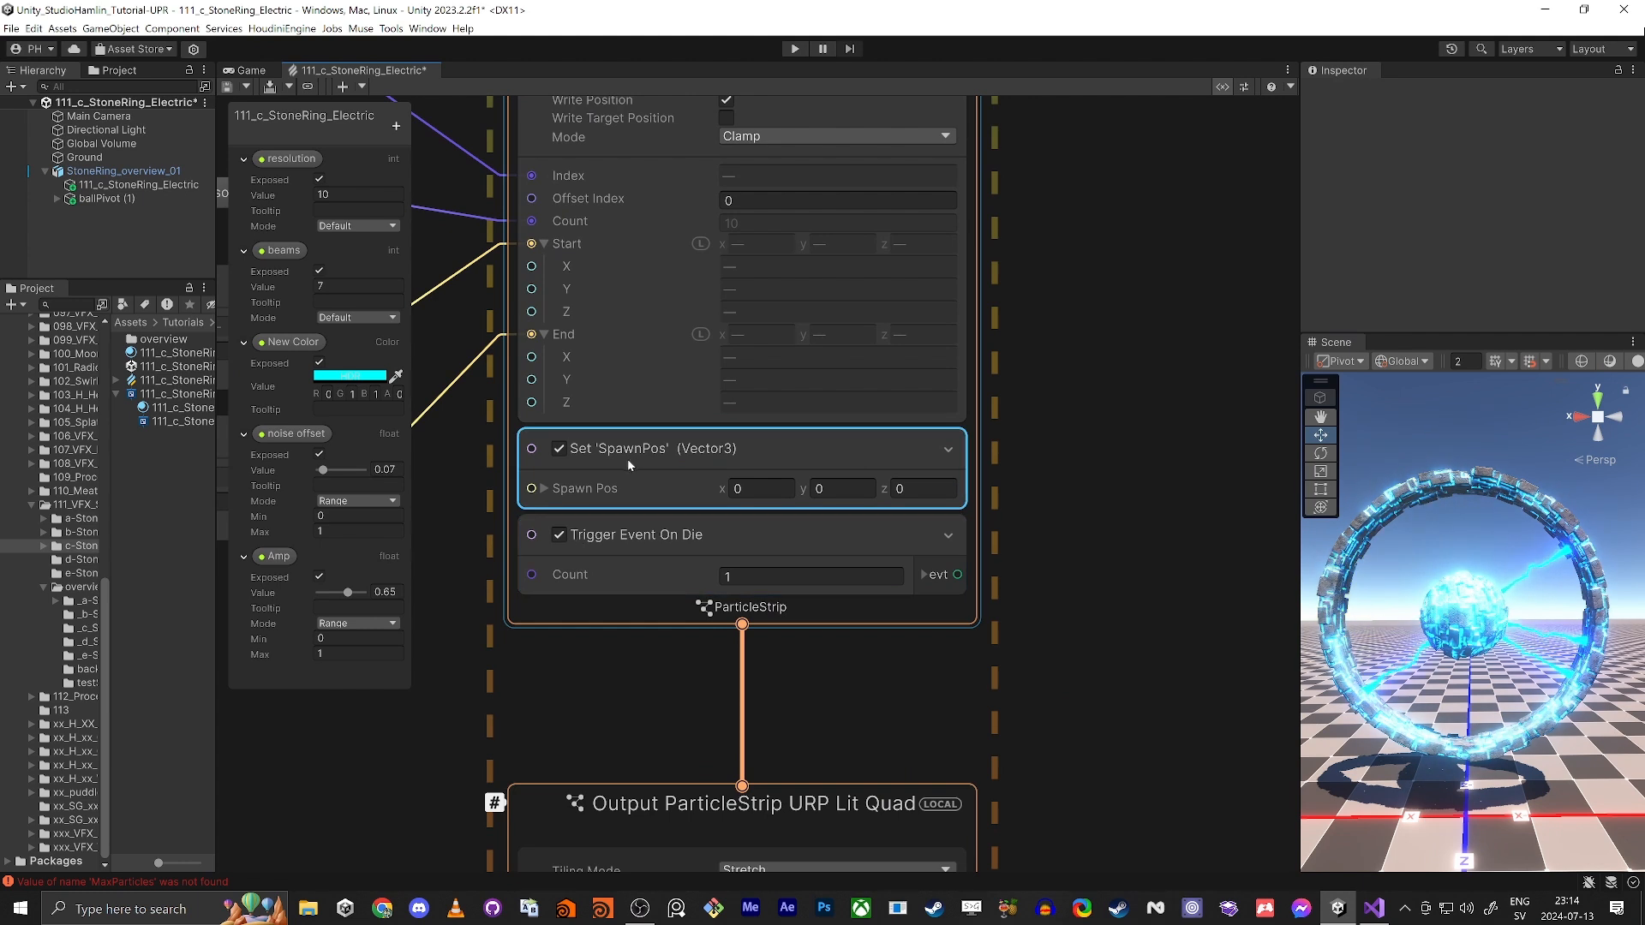
left_click(638, 537)
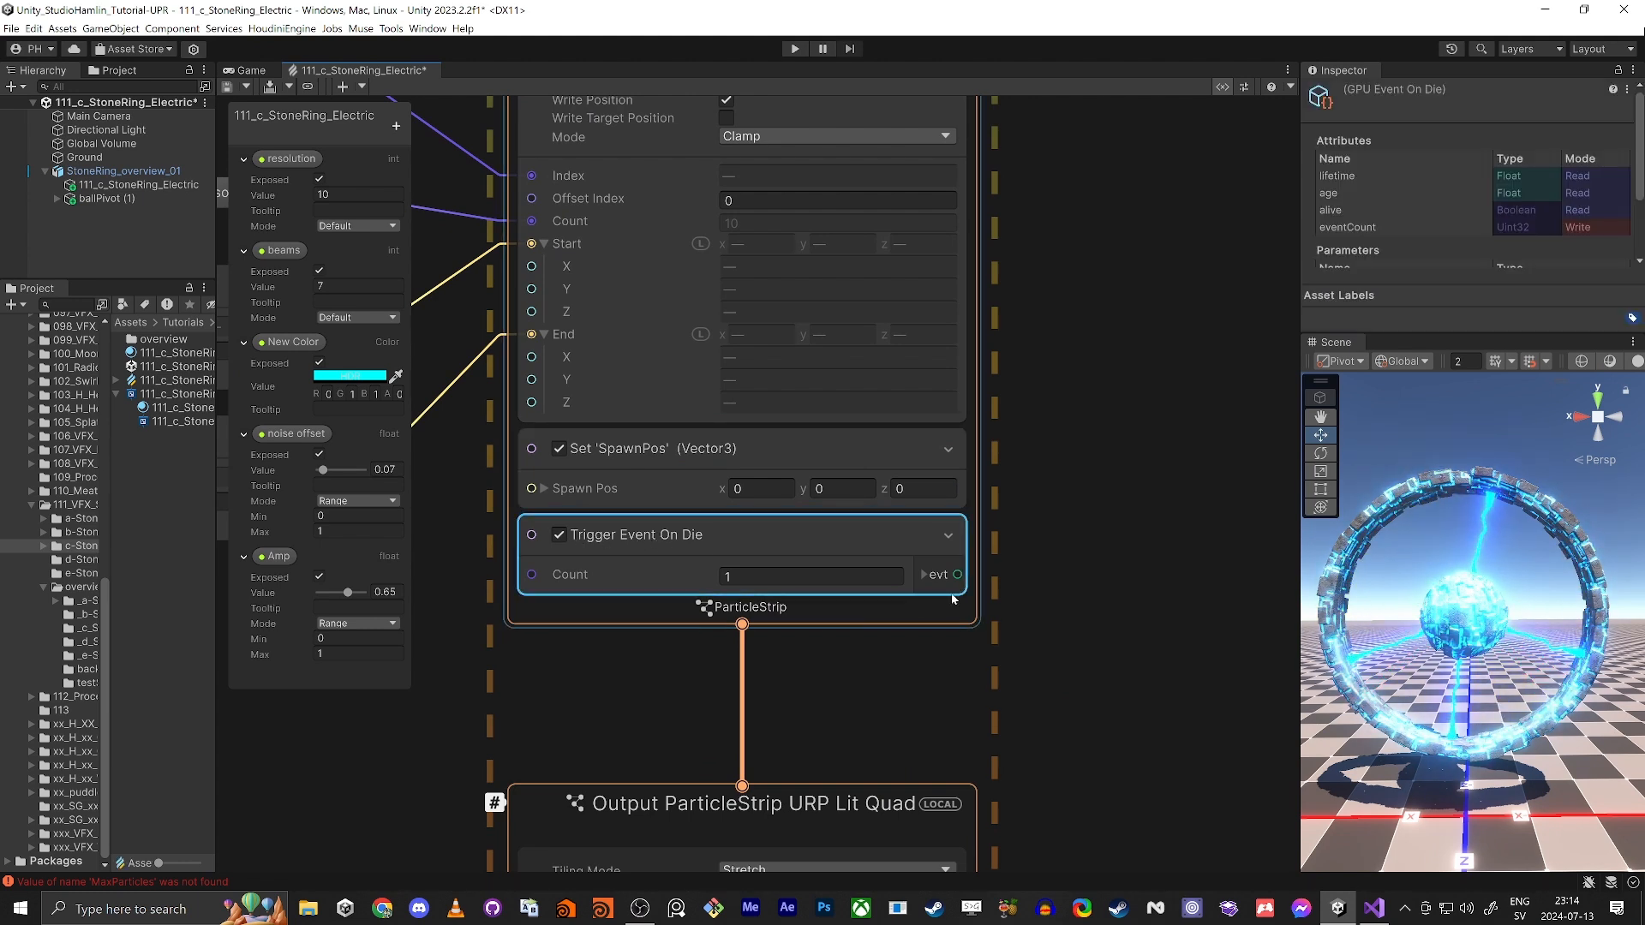
scroll(905, 553, "down", 5)
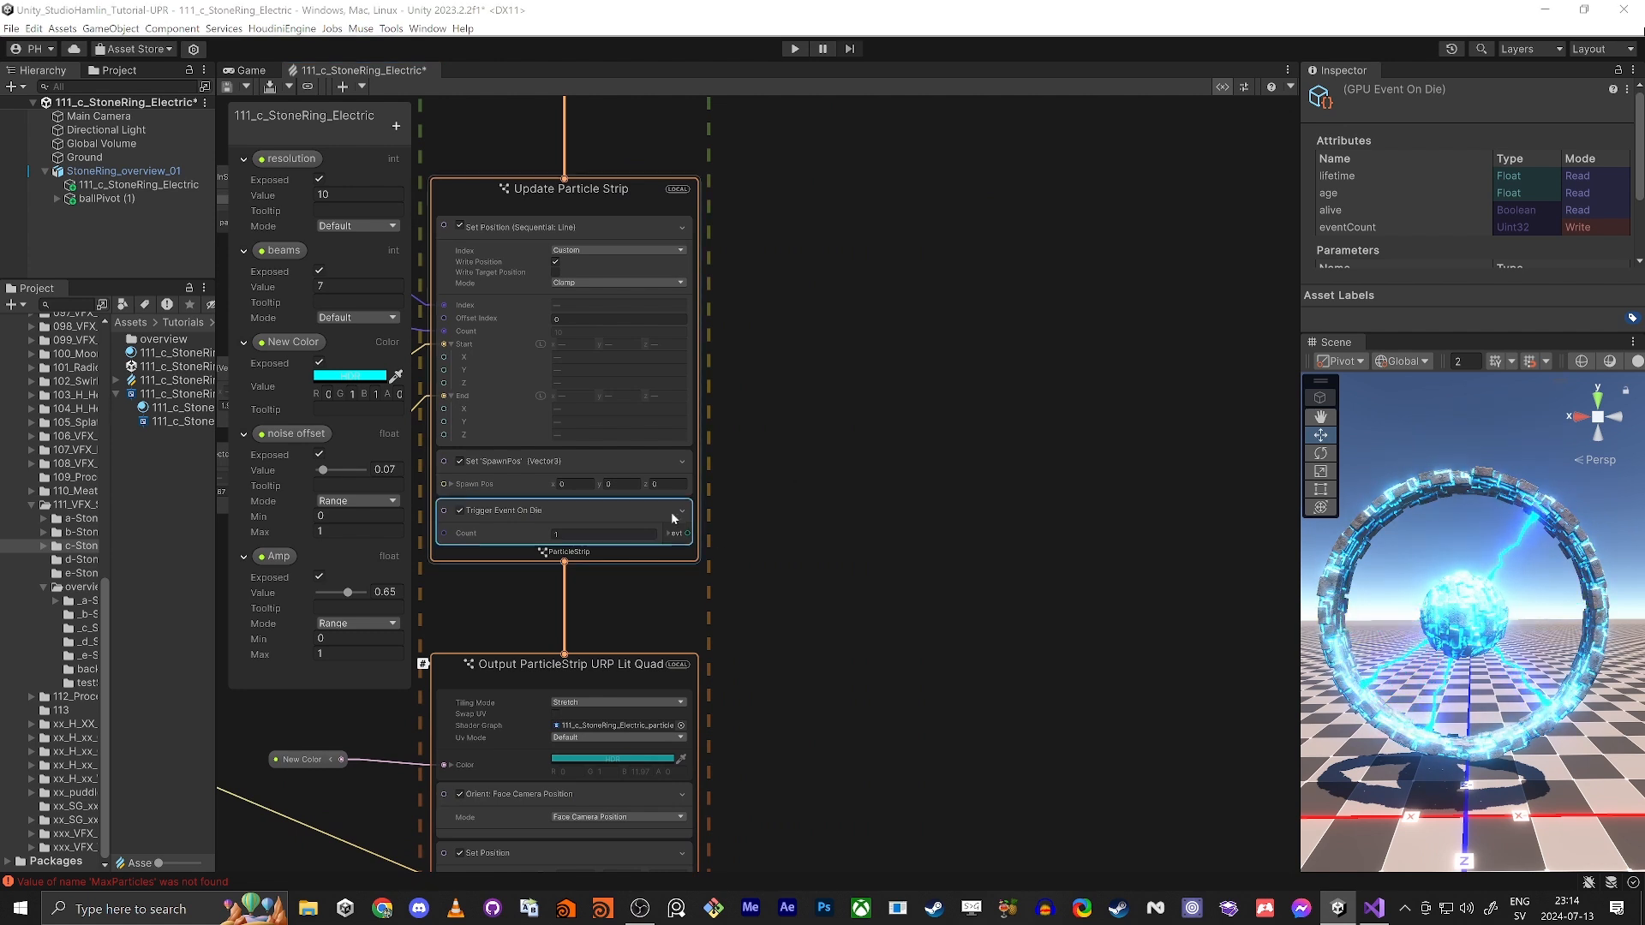
key("space")
type("gpu")
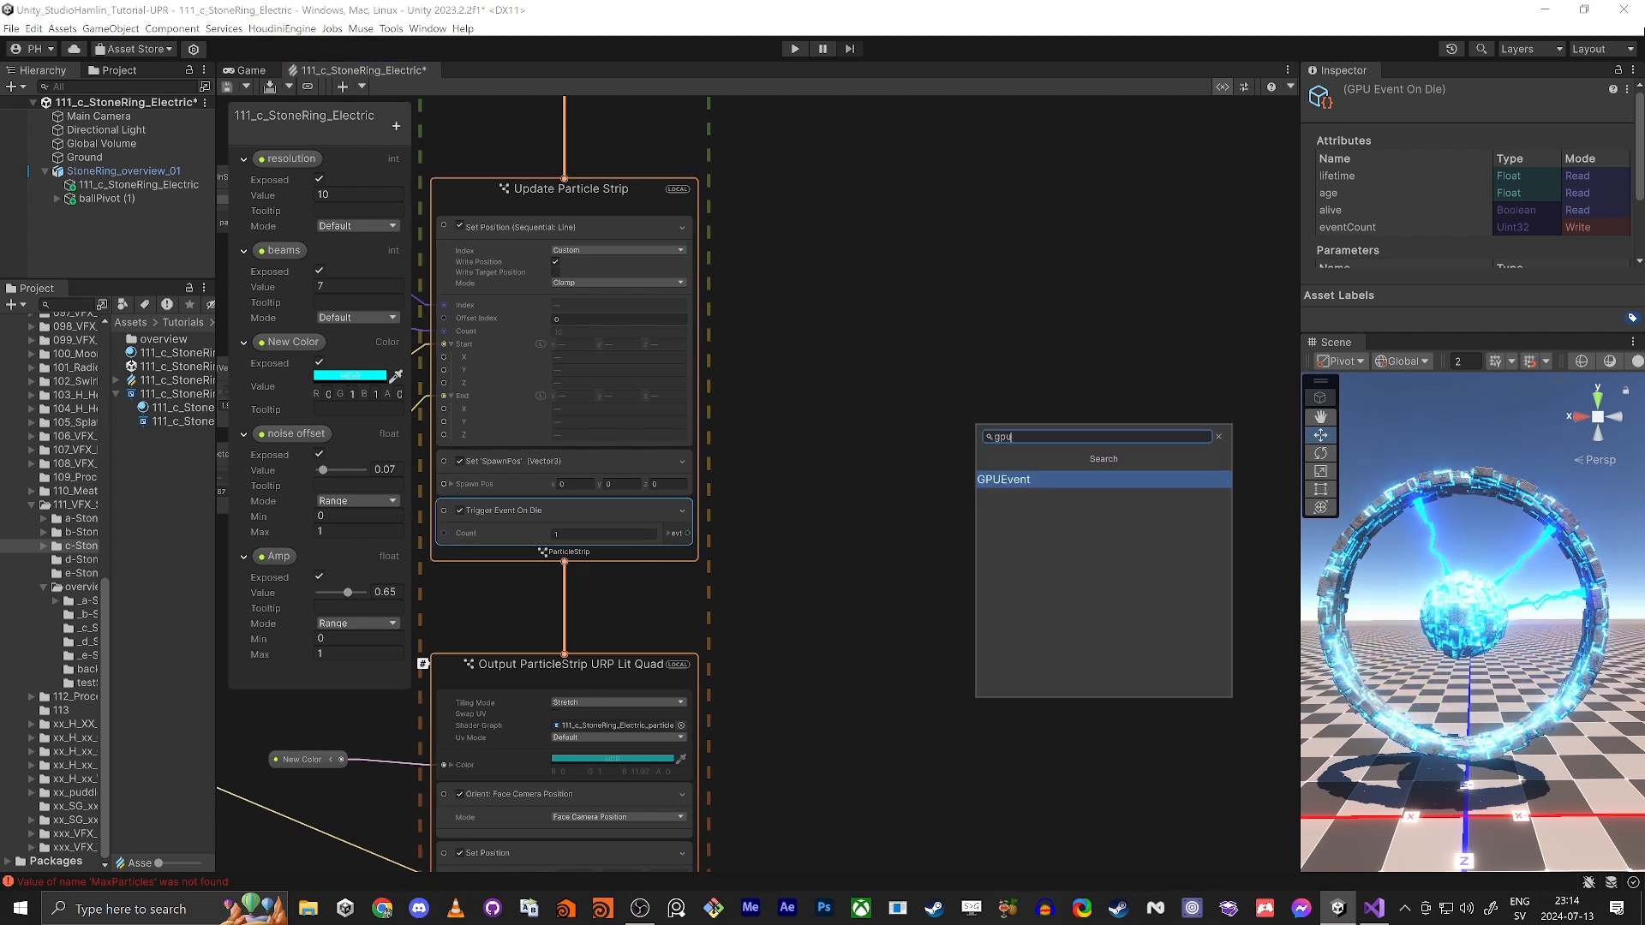
key("Return")
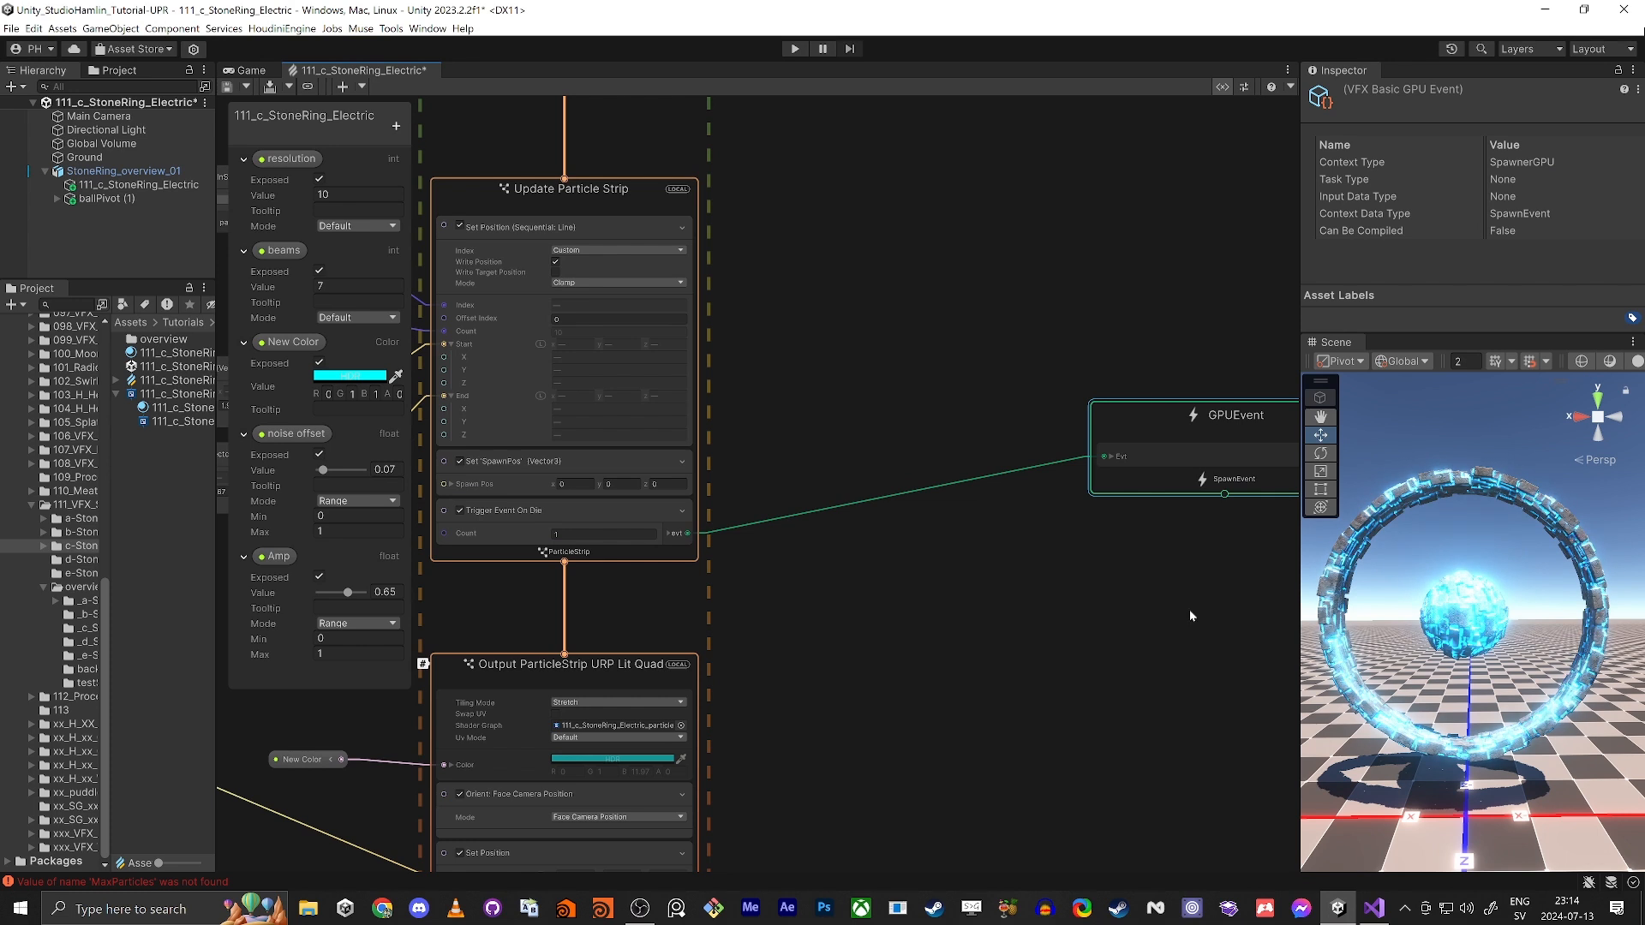
Step: Chain an Initialize Particle context and an Update Particle context below the GPUEvent
middle_click_drag(1239, 507, 1024, 302)
left_click_drag(1010, 289, 1023, 408)
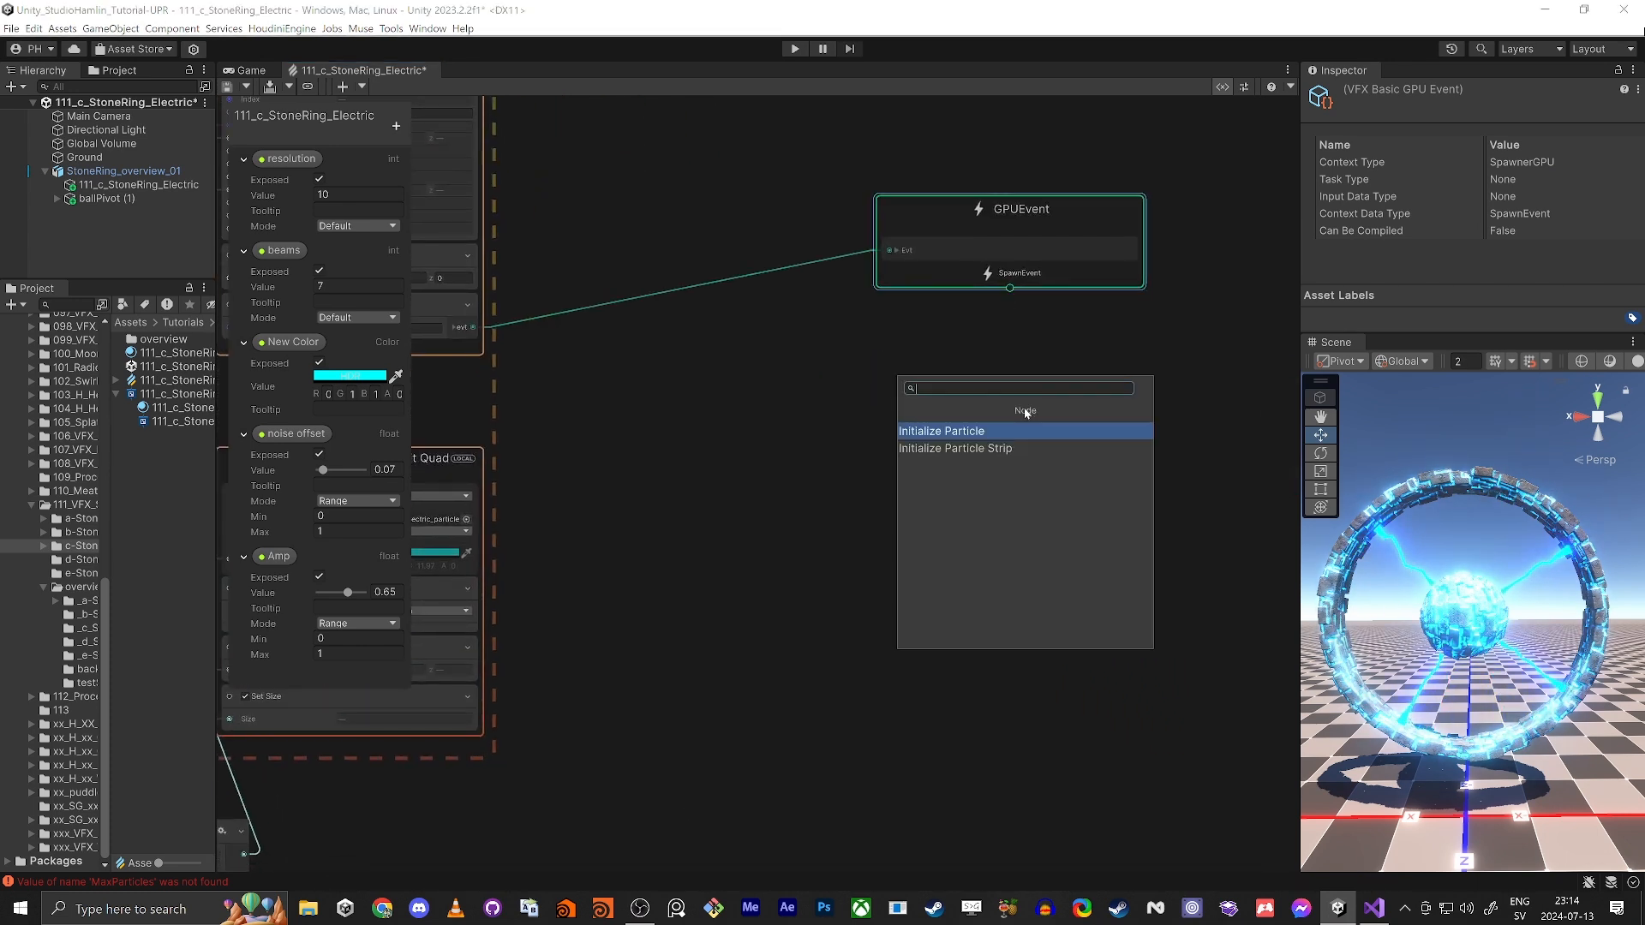
key("Return")
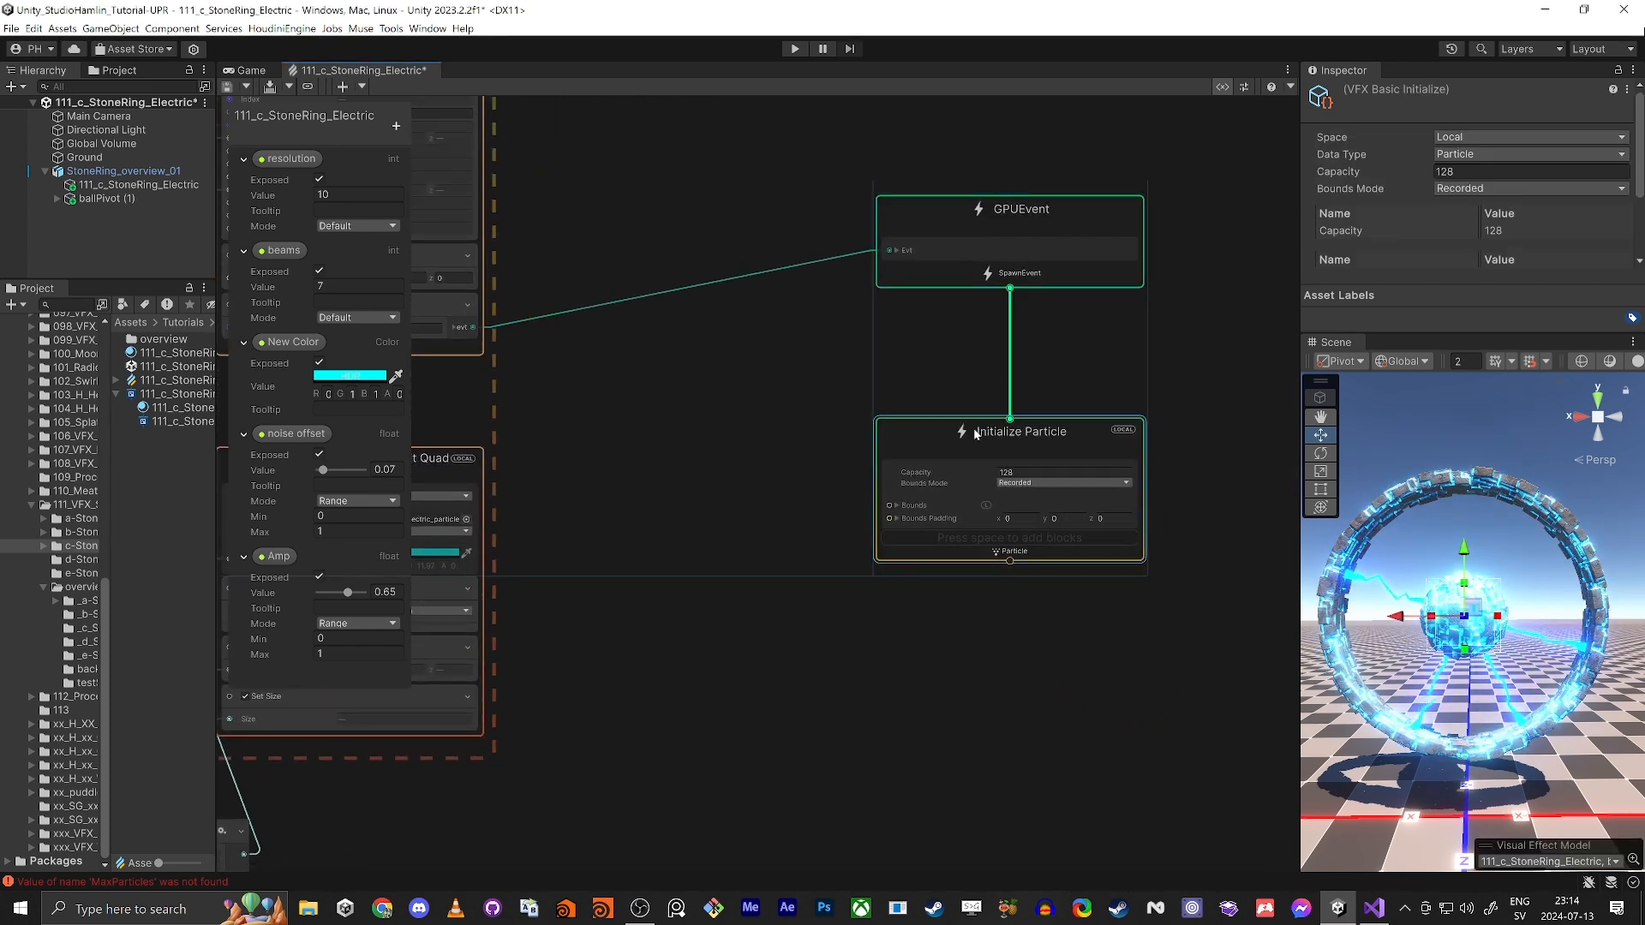
middle_click_drag(974, 694, 971, 442)
left_click_drag(1005, 310, 1009, 469)
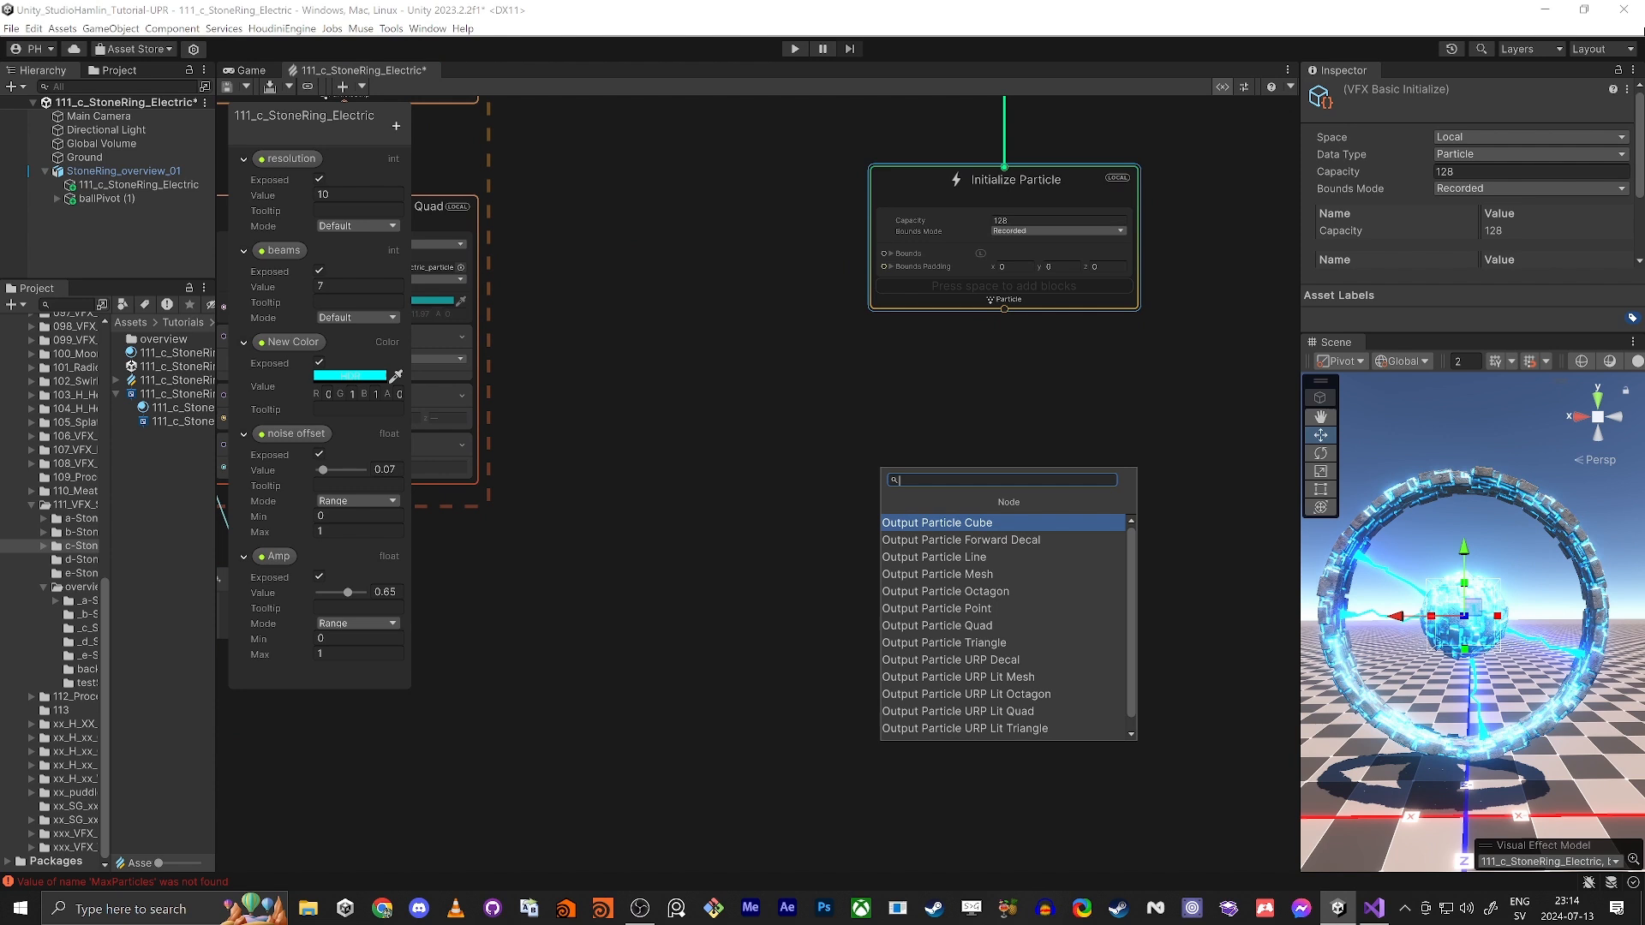
type("update")
key("Return")
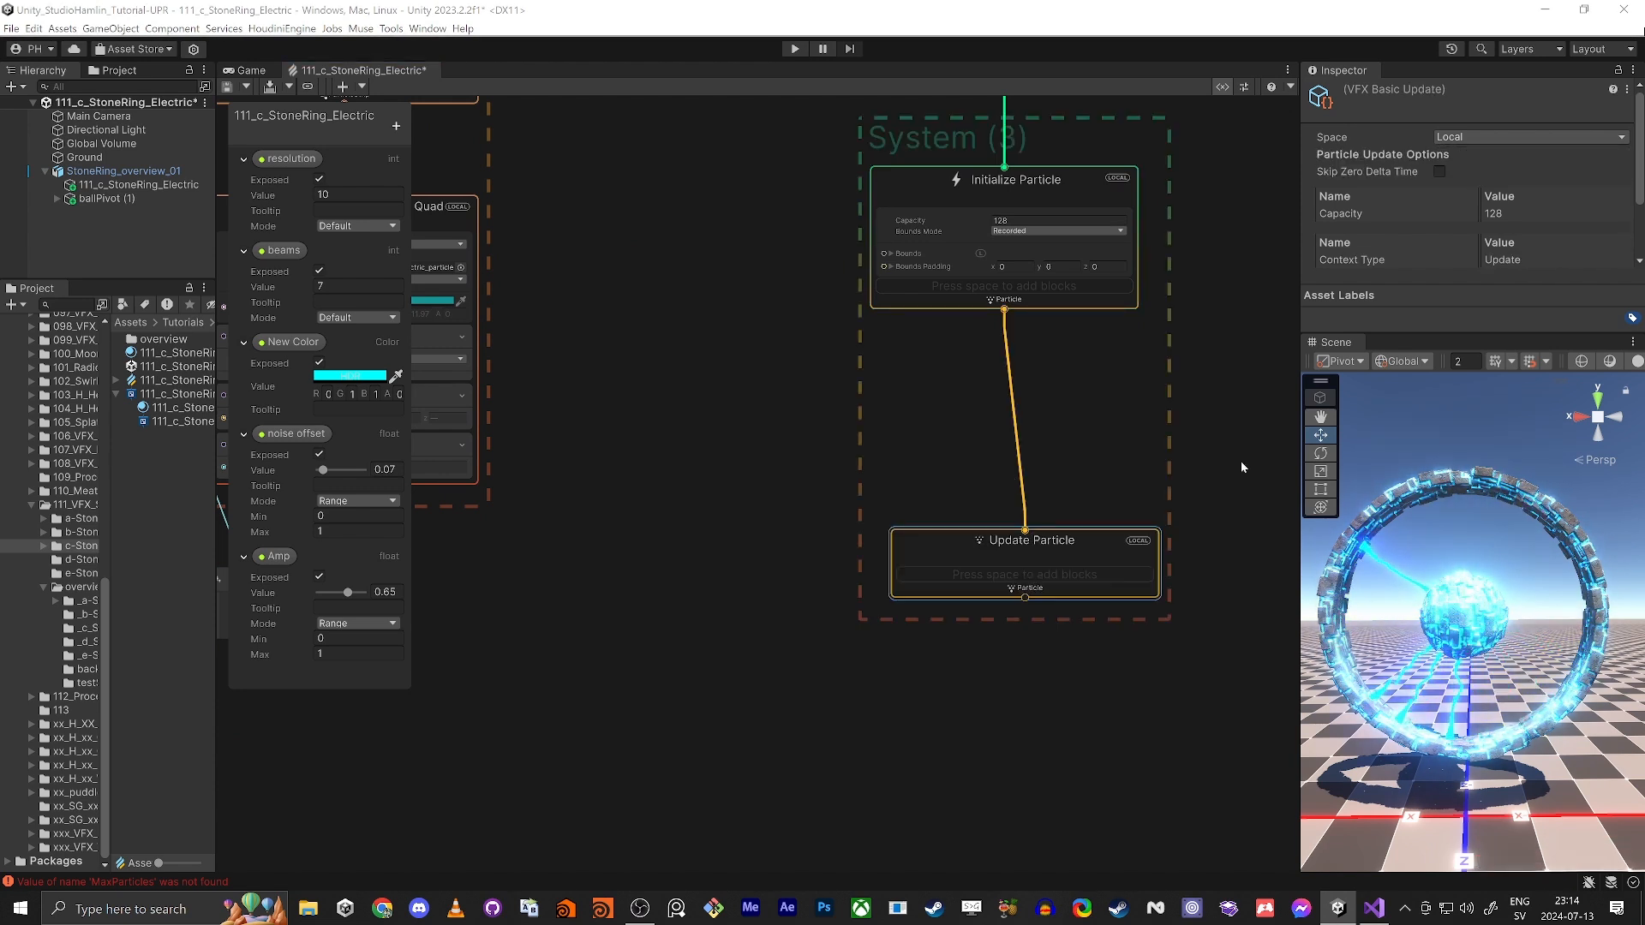
Step: Add an Output Particle Quad context chained below the new Update Particle and align both contexts under Initialize Particle
left_click_drag(1026, 600, 1029, 734)
type("output")
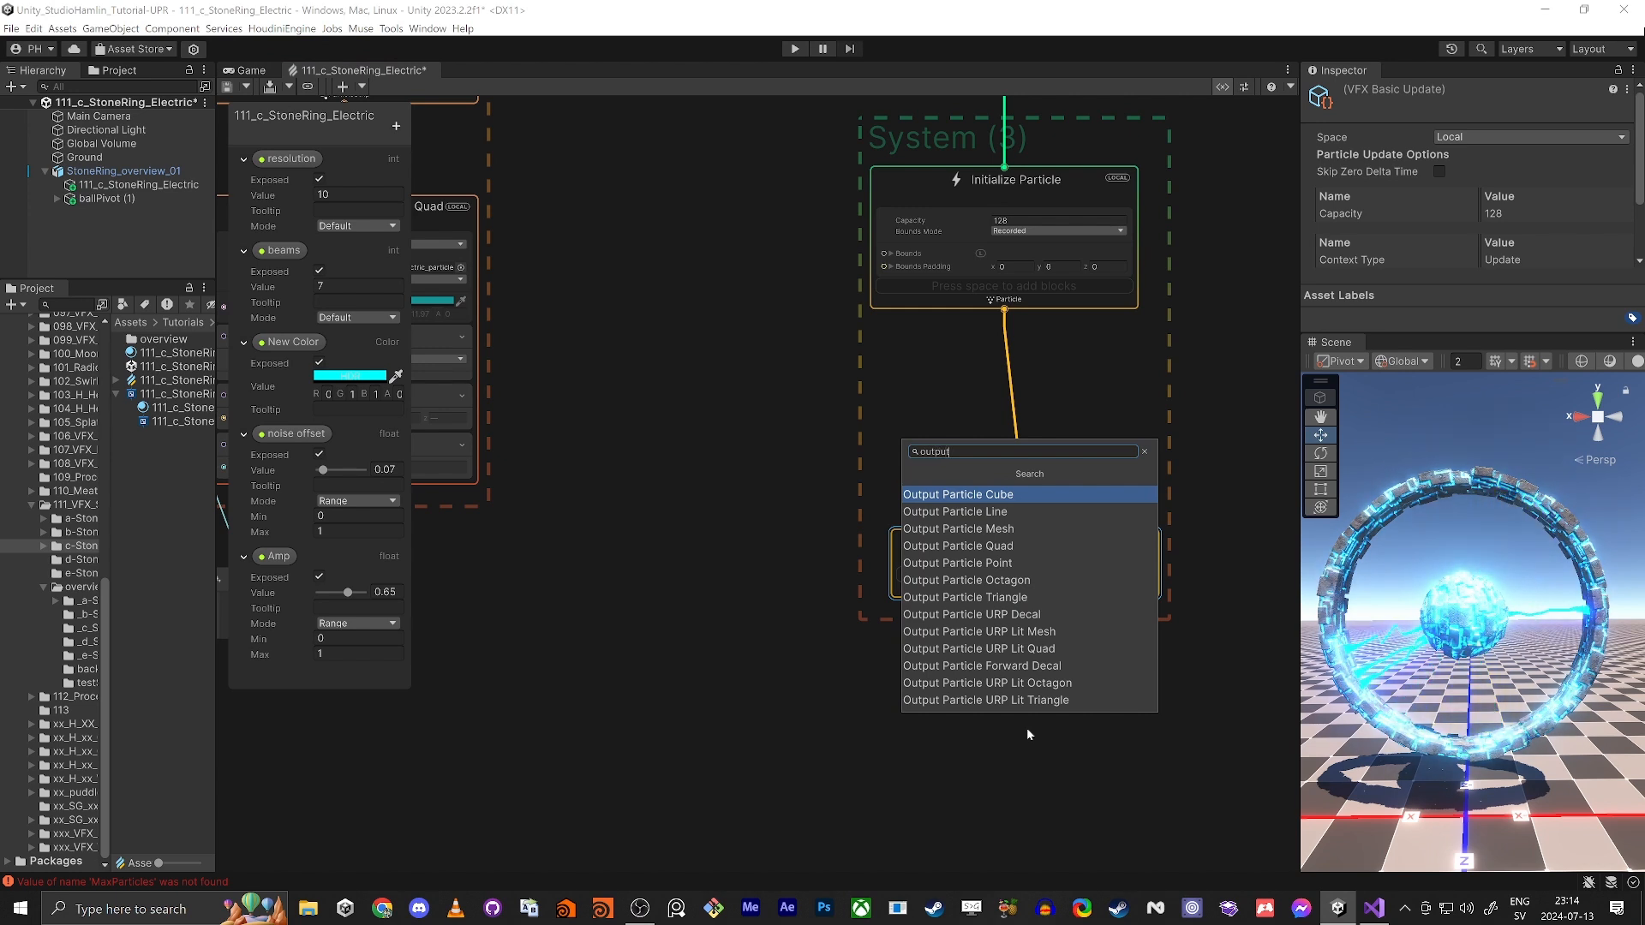
type(" part qu")
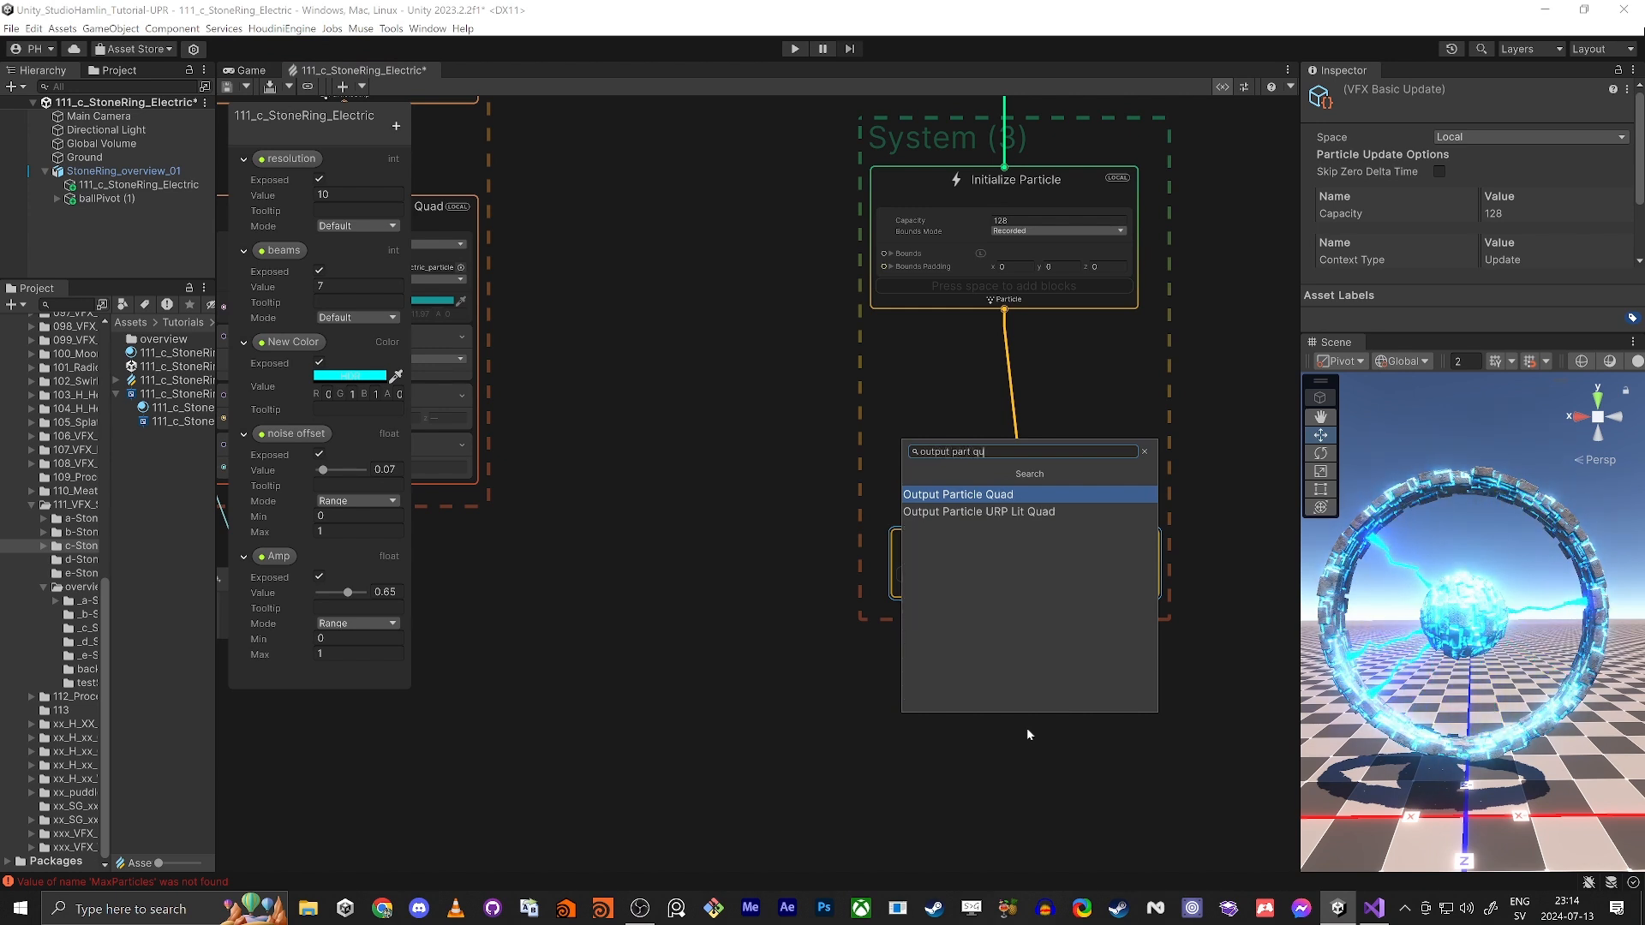
key("Down")
key("Up")
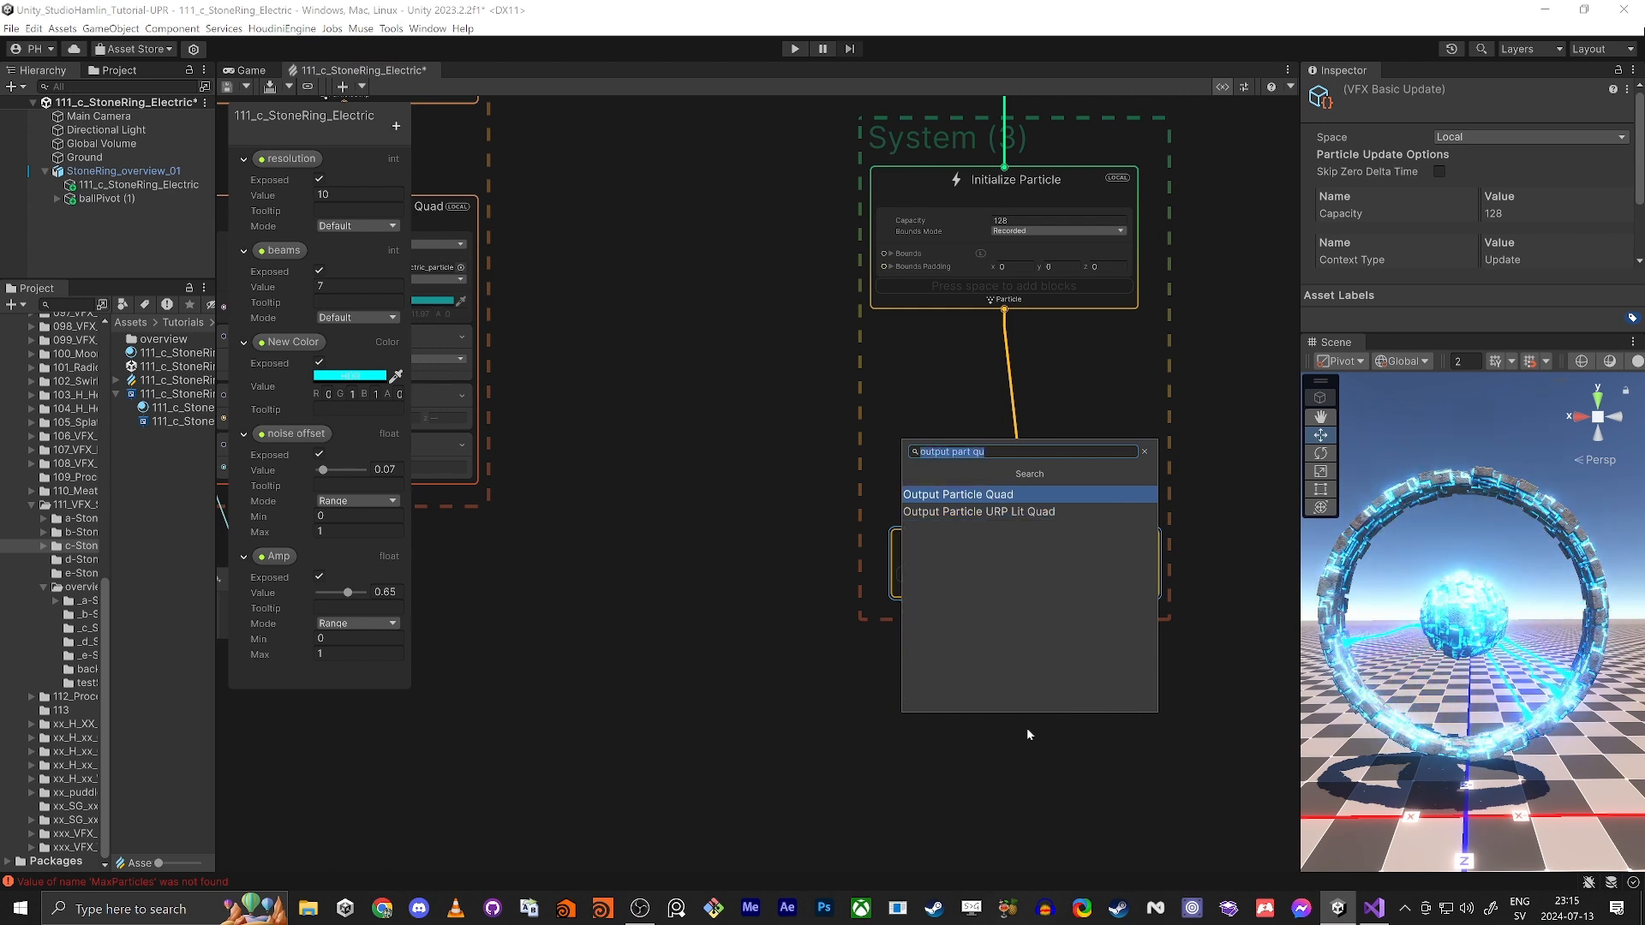
key("Return")
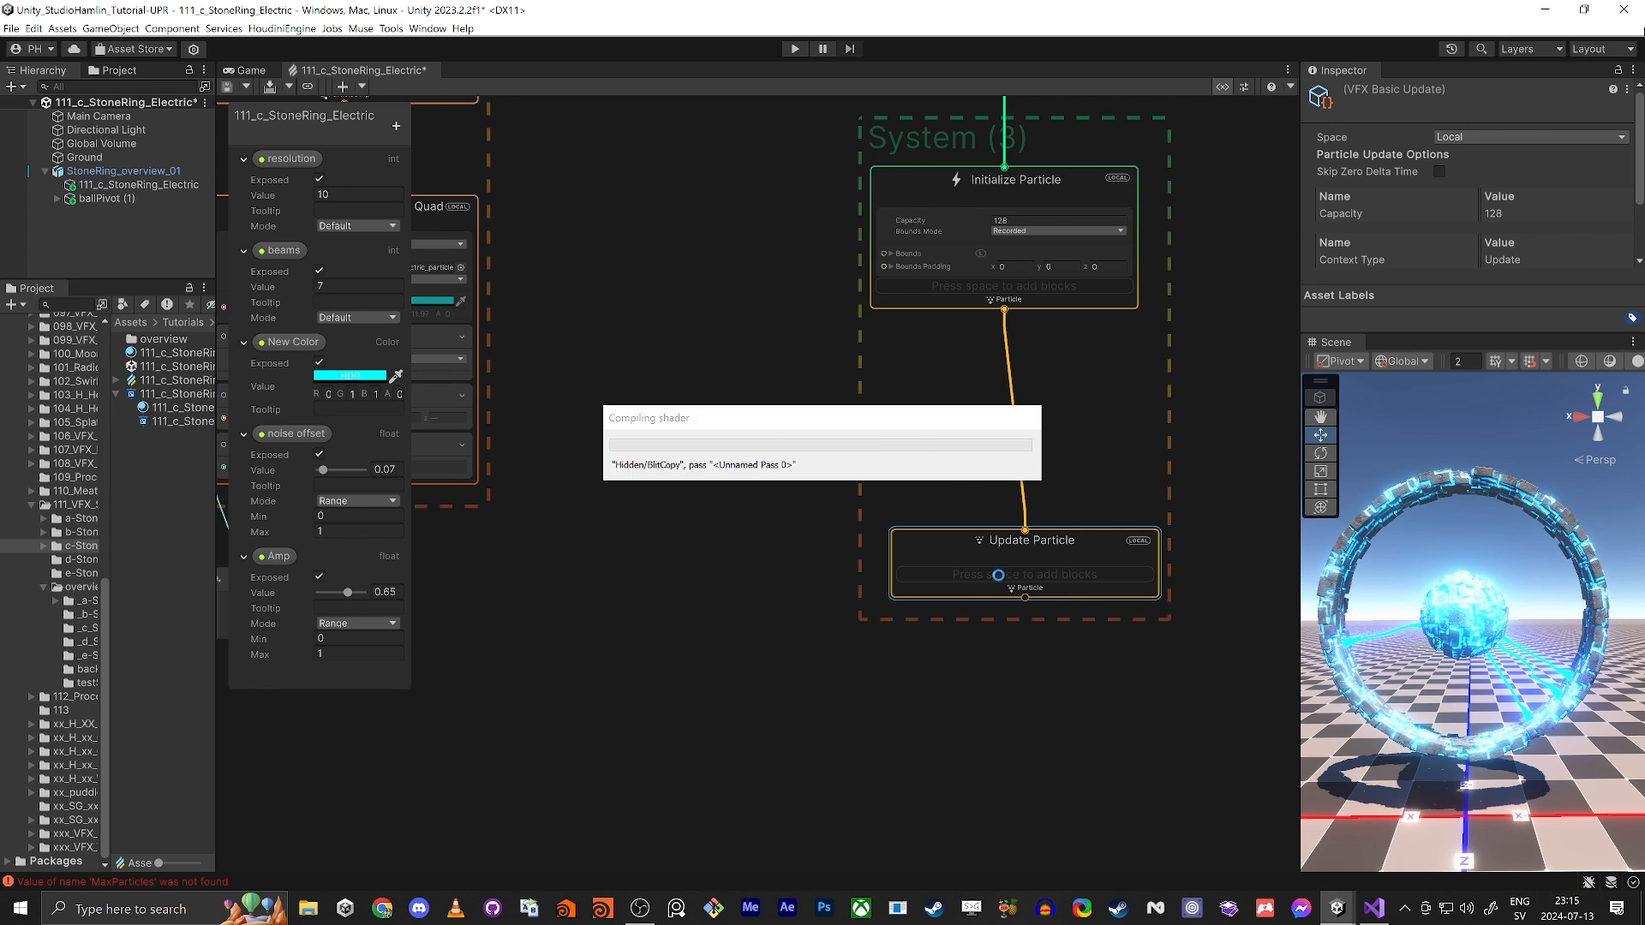
left_click_drag(964, 783, 940, 671)
left_click(934, 553, "shift")
left_click_drag(934, 553, 906, 486)
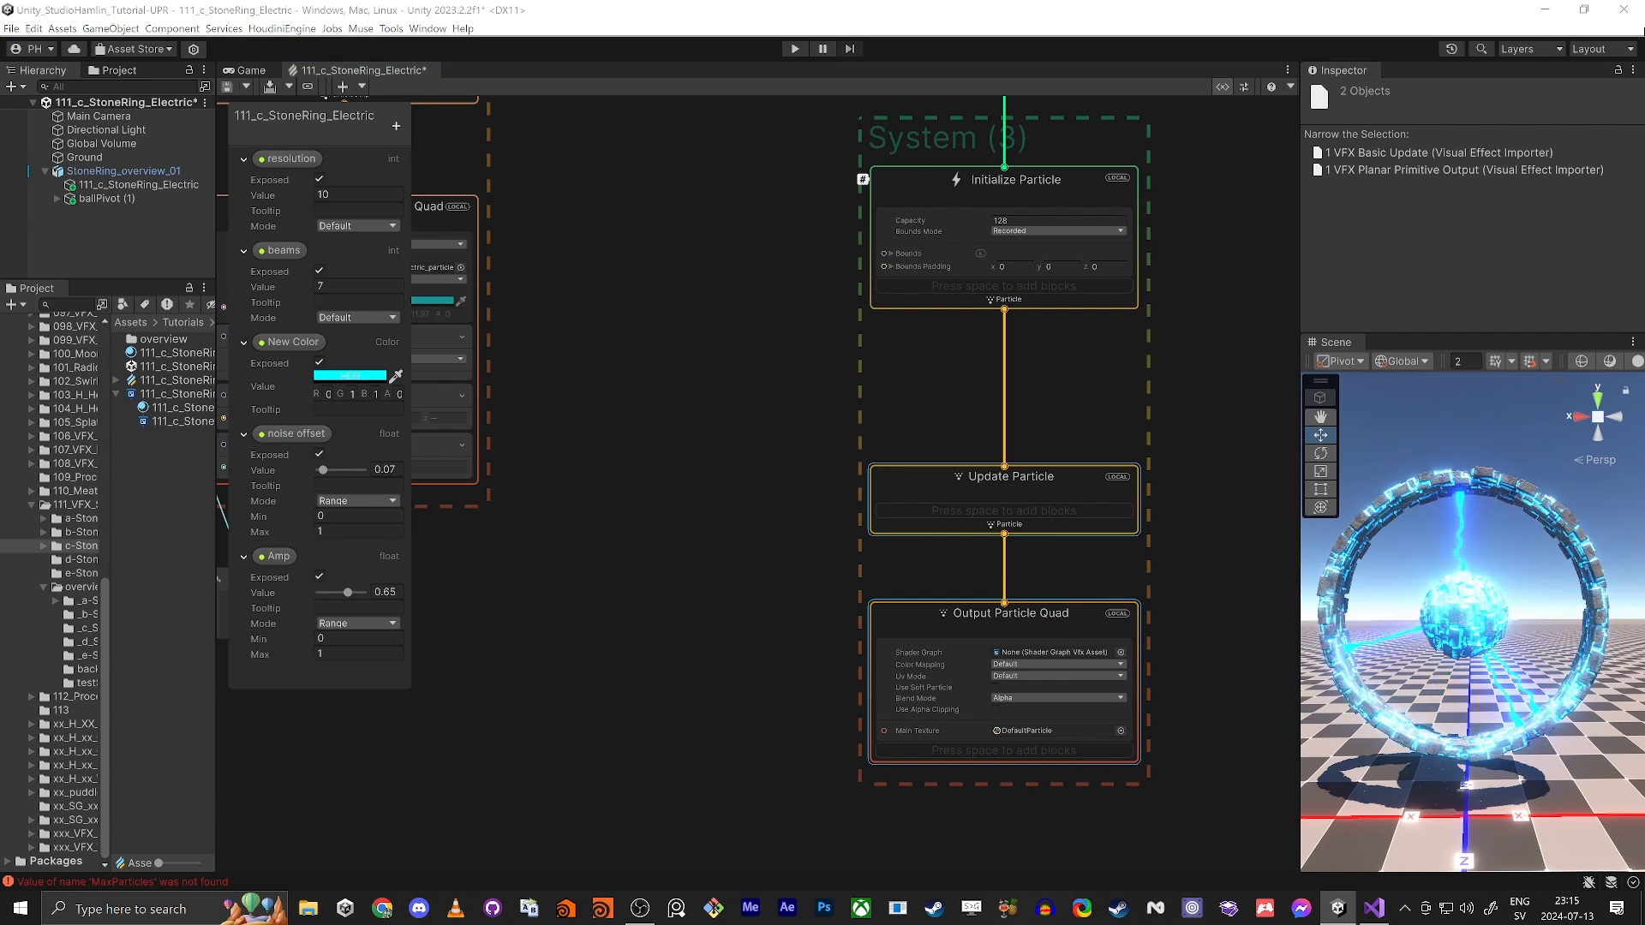
Step: Add a Set Position block to the Initialize Particle context of the GPU-event-driven system
scroll(1000, 311, "up", 4)
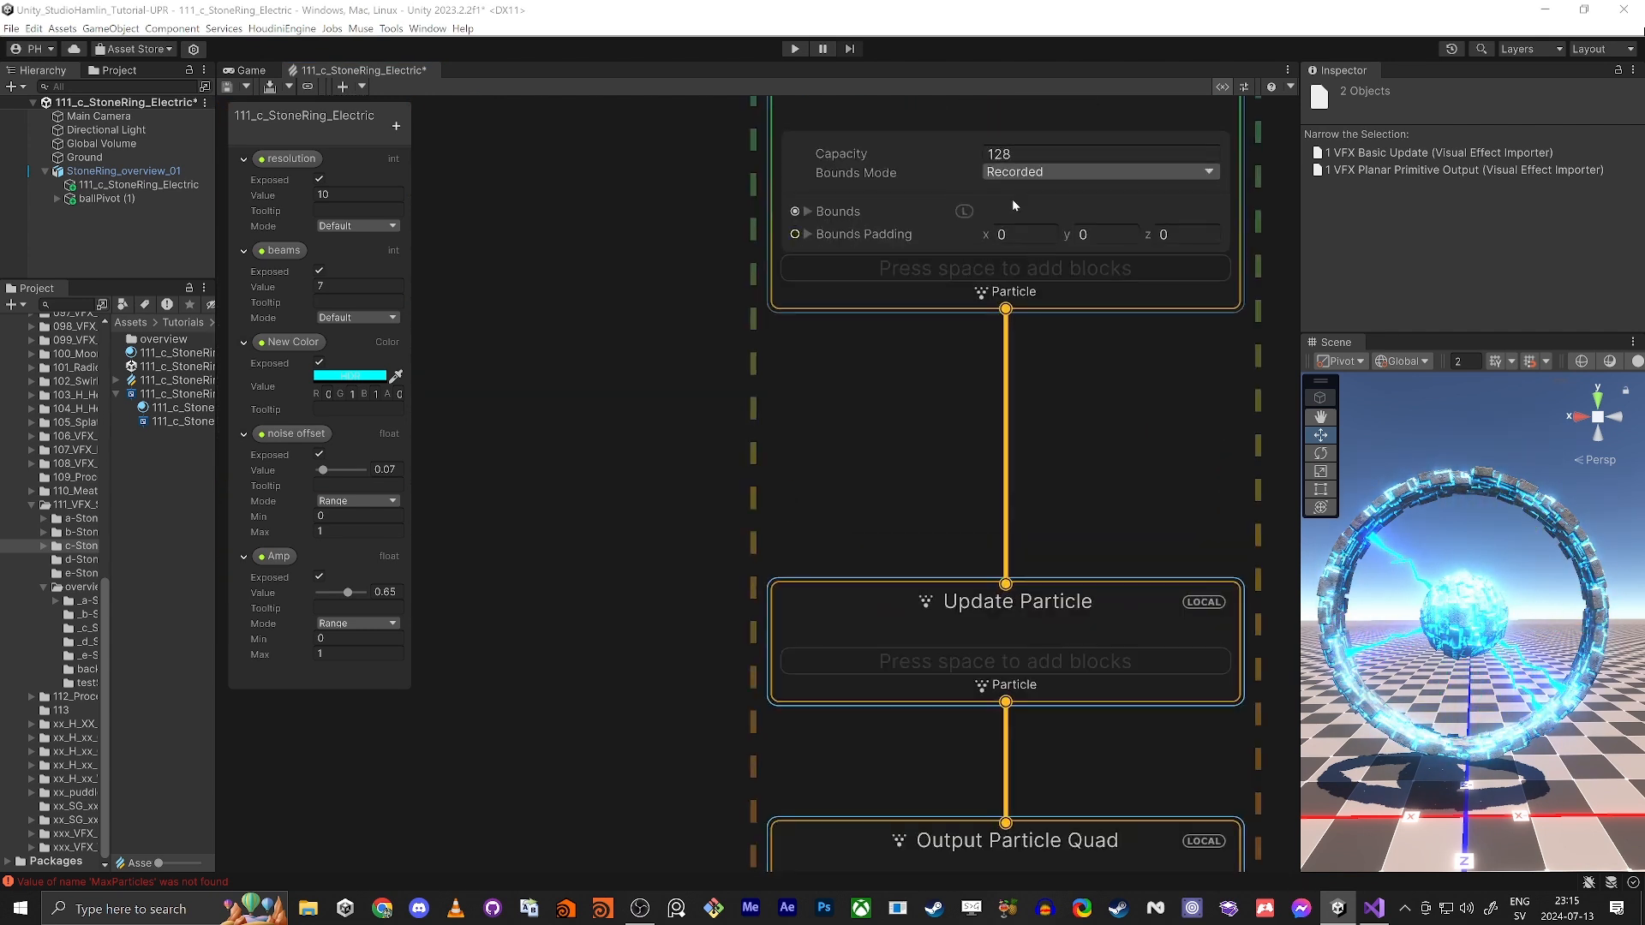
middle_click_drag(711, 257, 757, 306)
left_click(1052, 202)
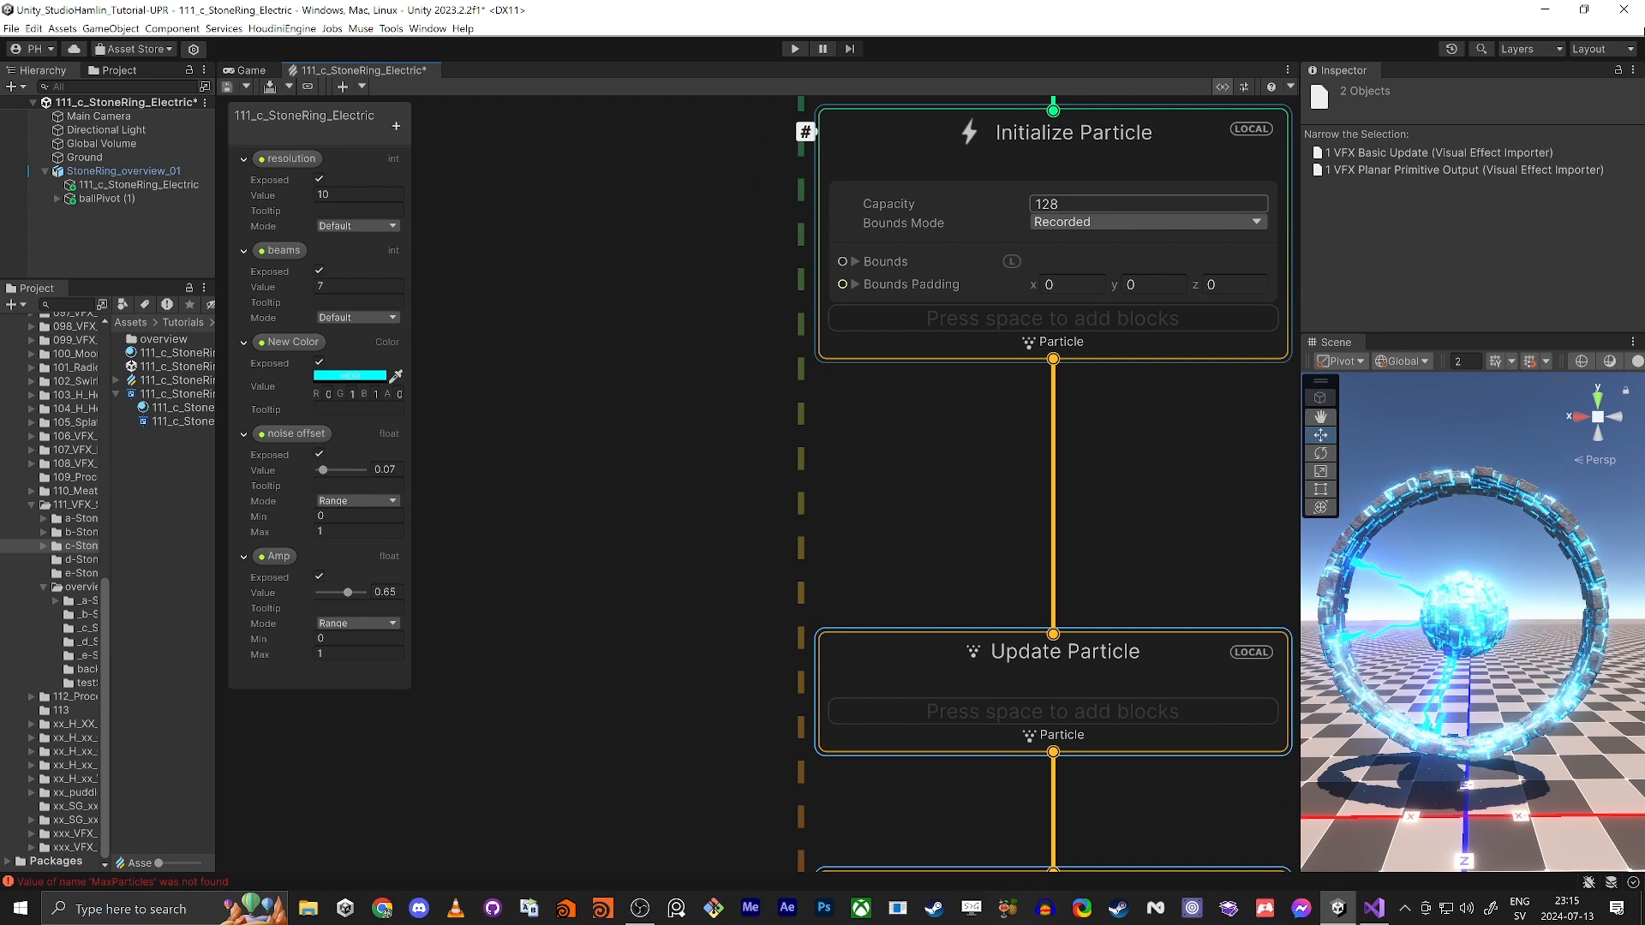
left_click(940, 409)
left_click(932, 331)
key("space")
type("set")
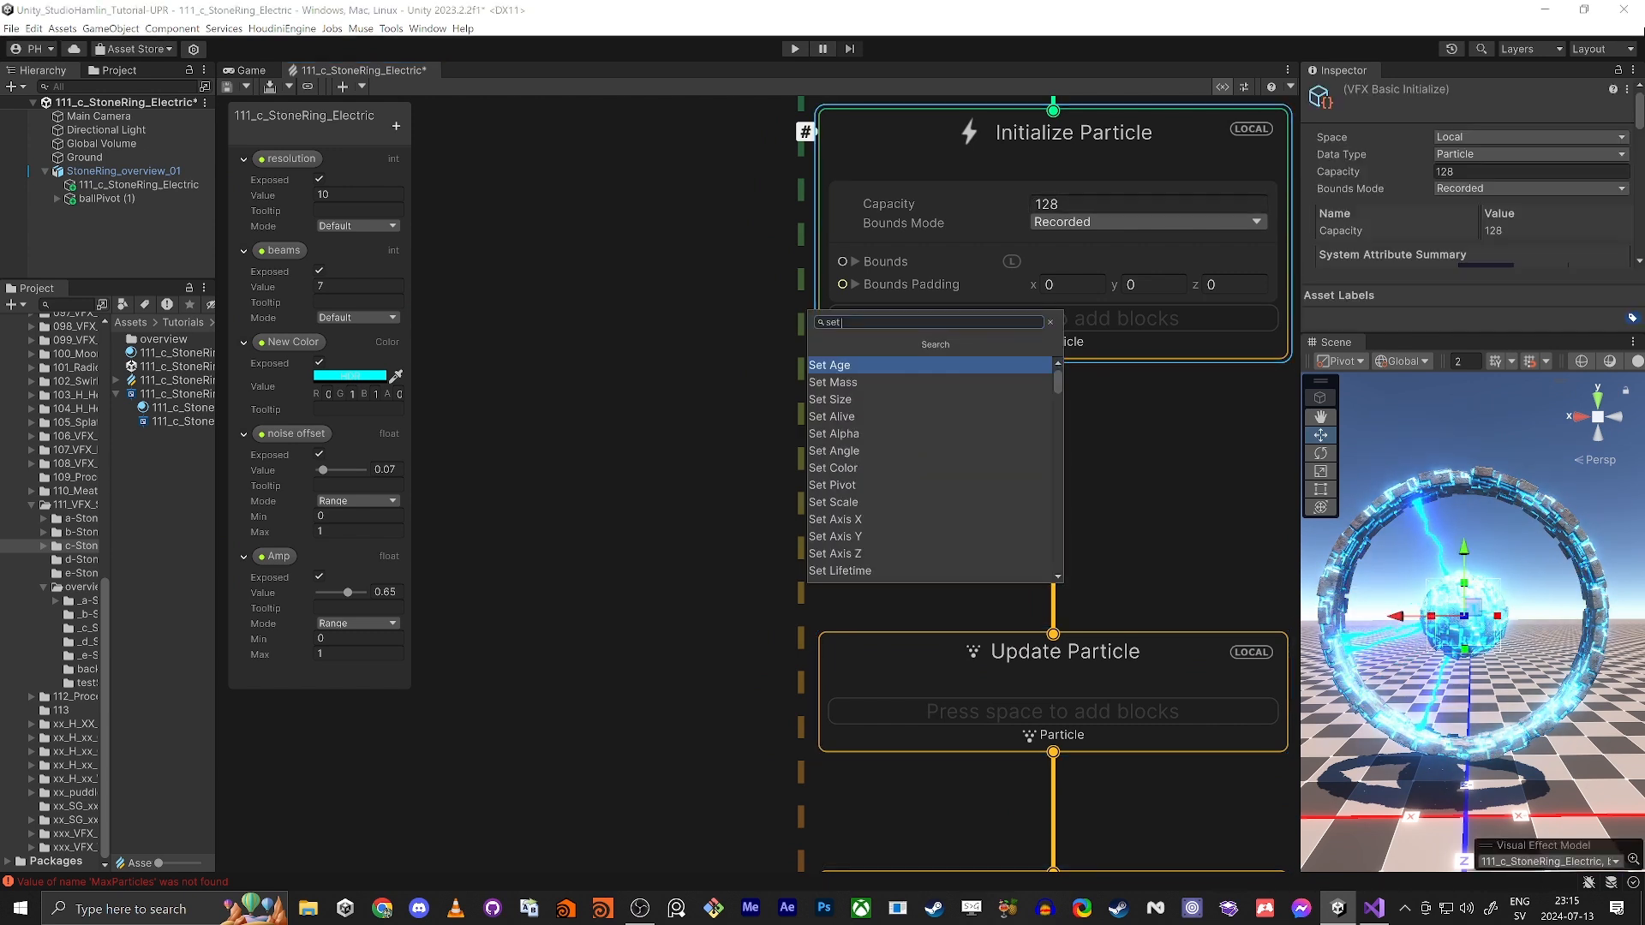
type(" pos")
key("Return")
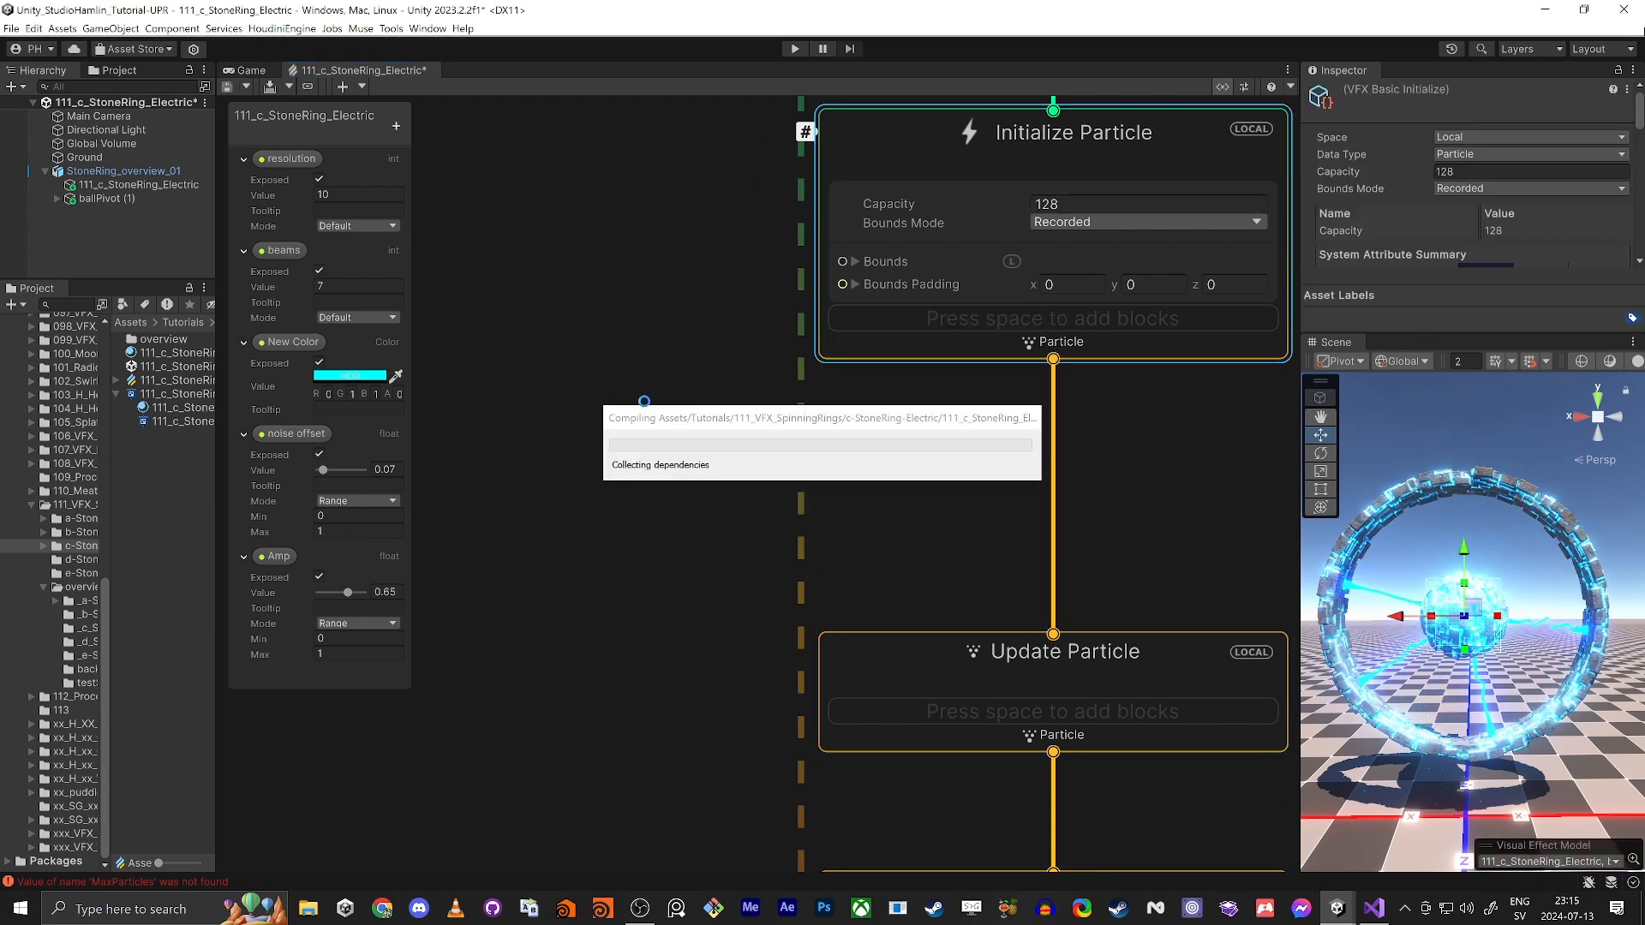
Step: Create a Get Custom Attribute node in the empty space beside the new Initialize Particle context
middle_click_drag(551, 452, 690, 443)
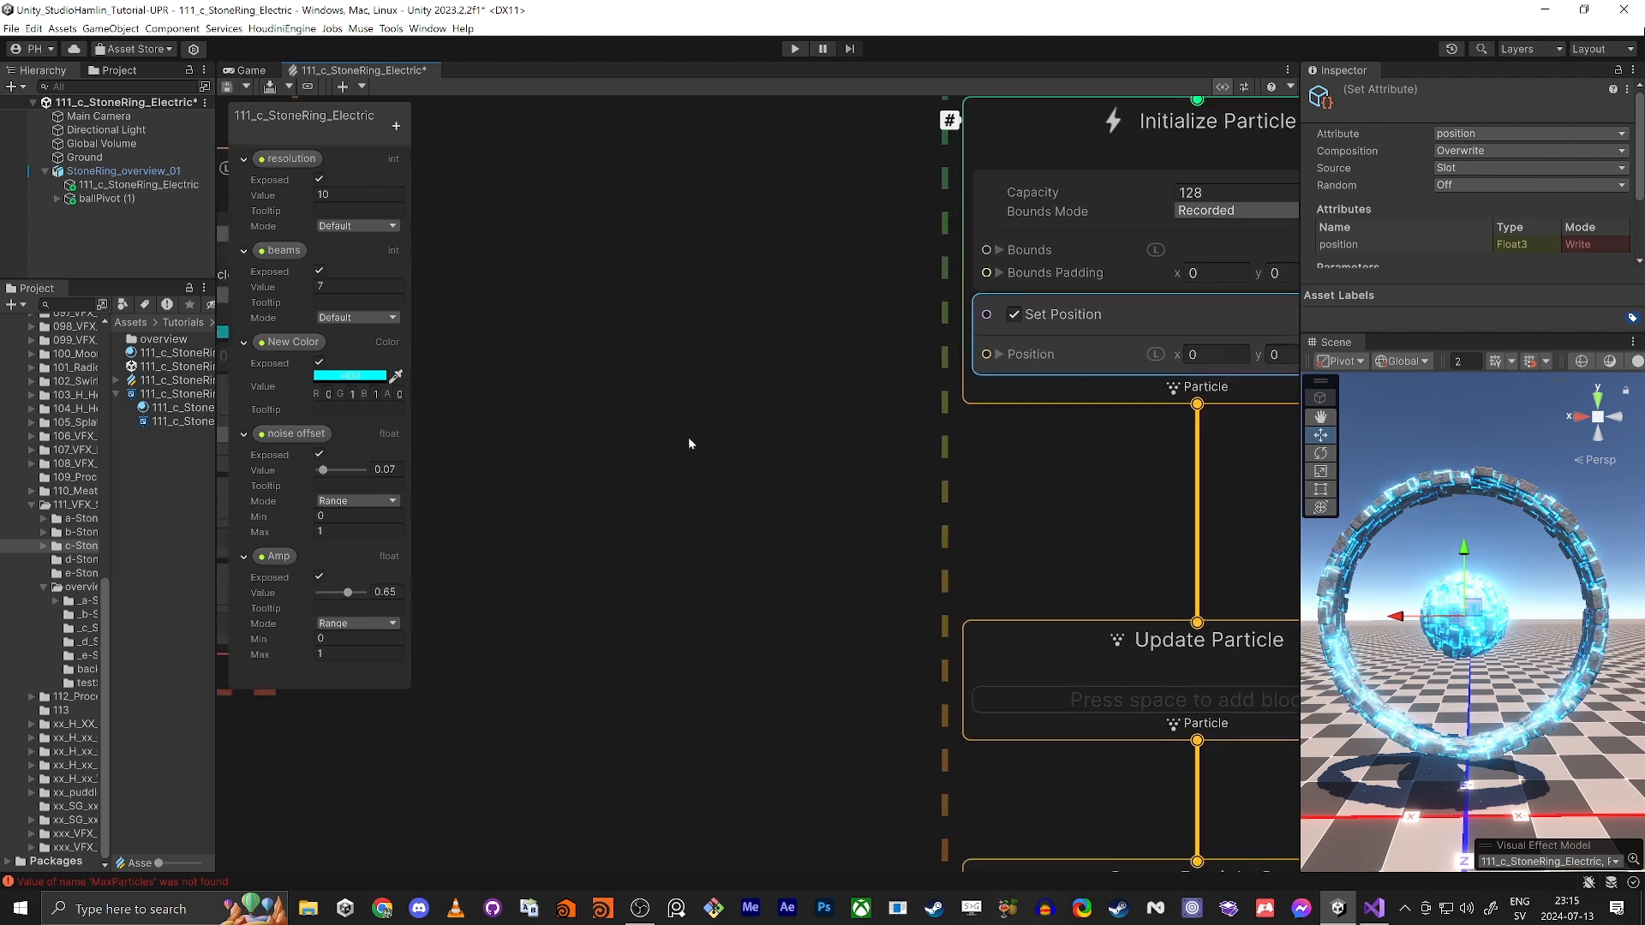
left_click(689, 443)
key("space")
type("get cus")
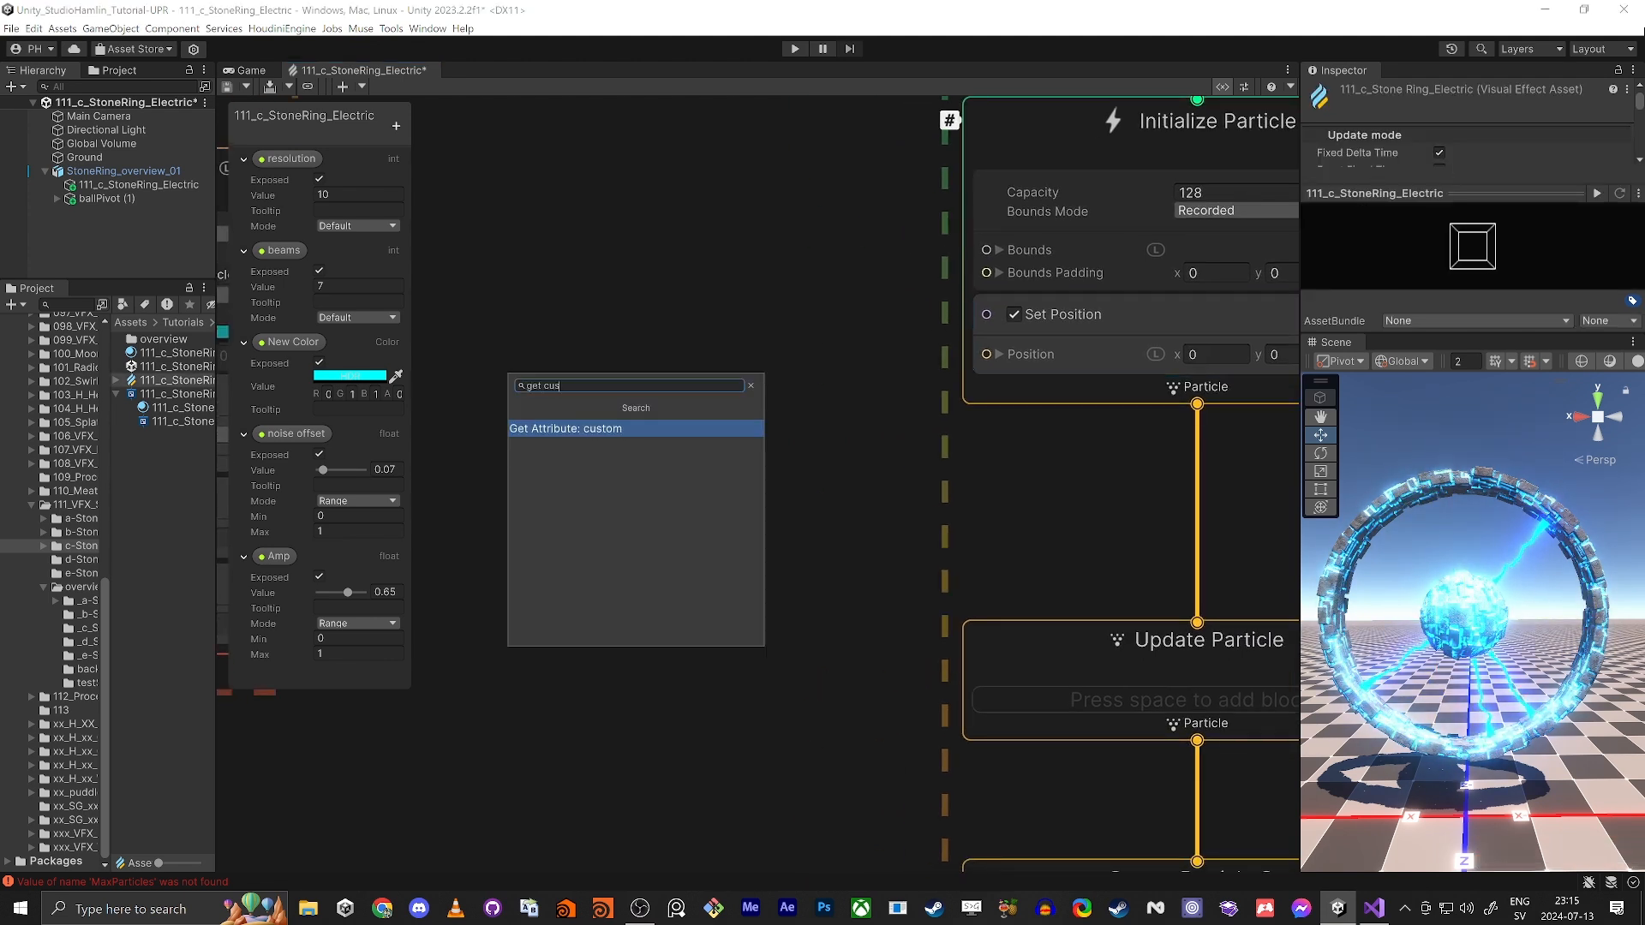
key("Return")
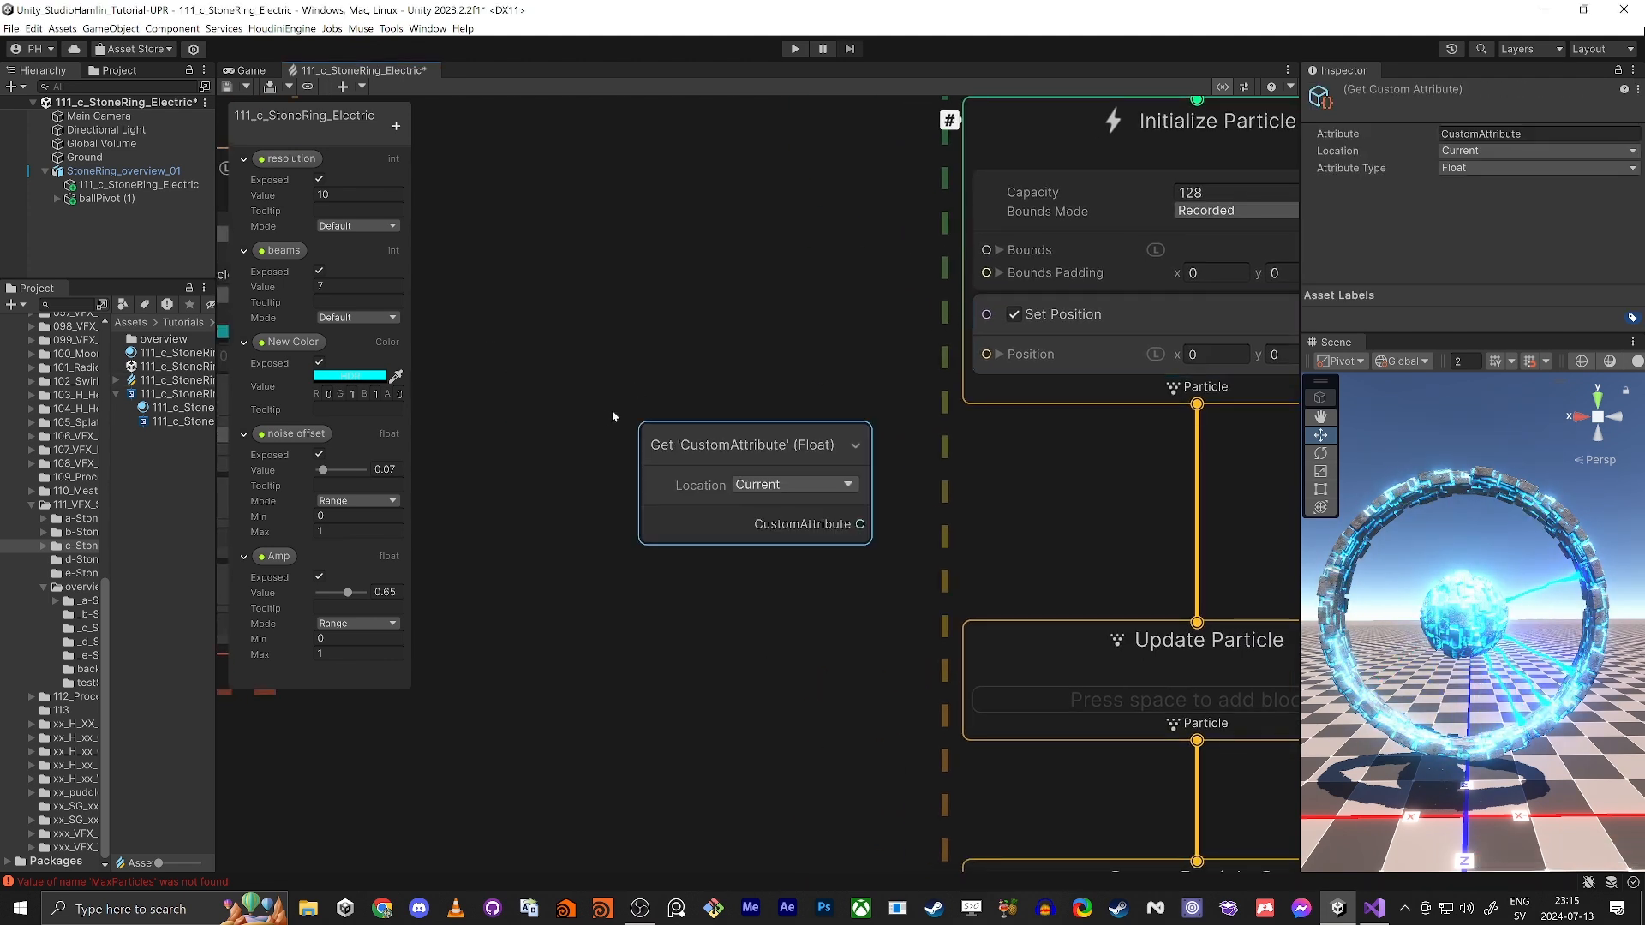
left_click_drag(763, 450, 764, 449)
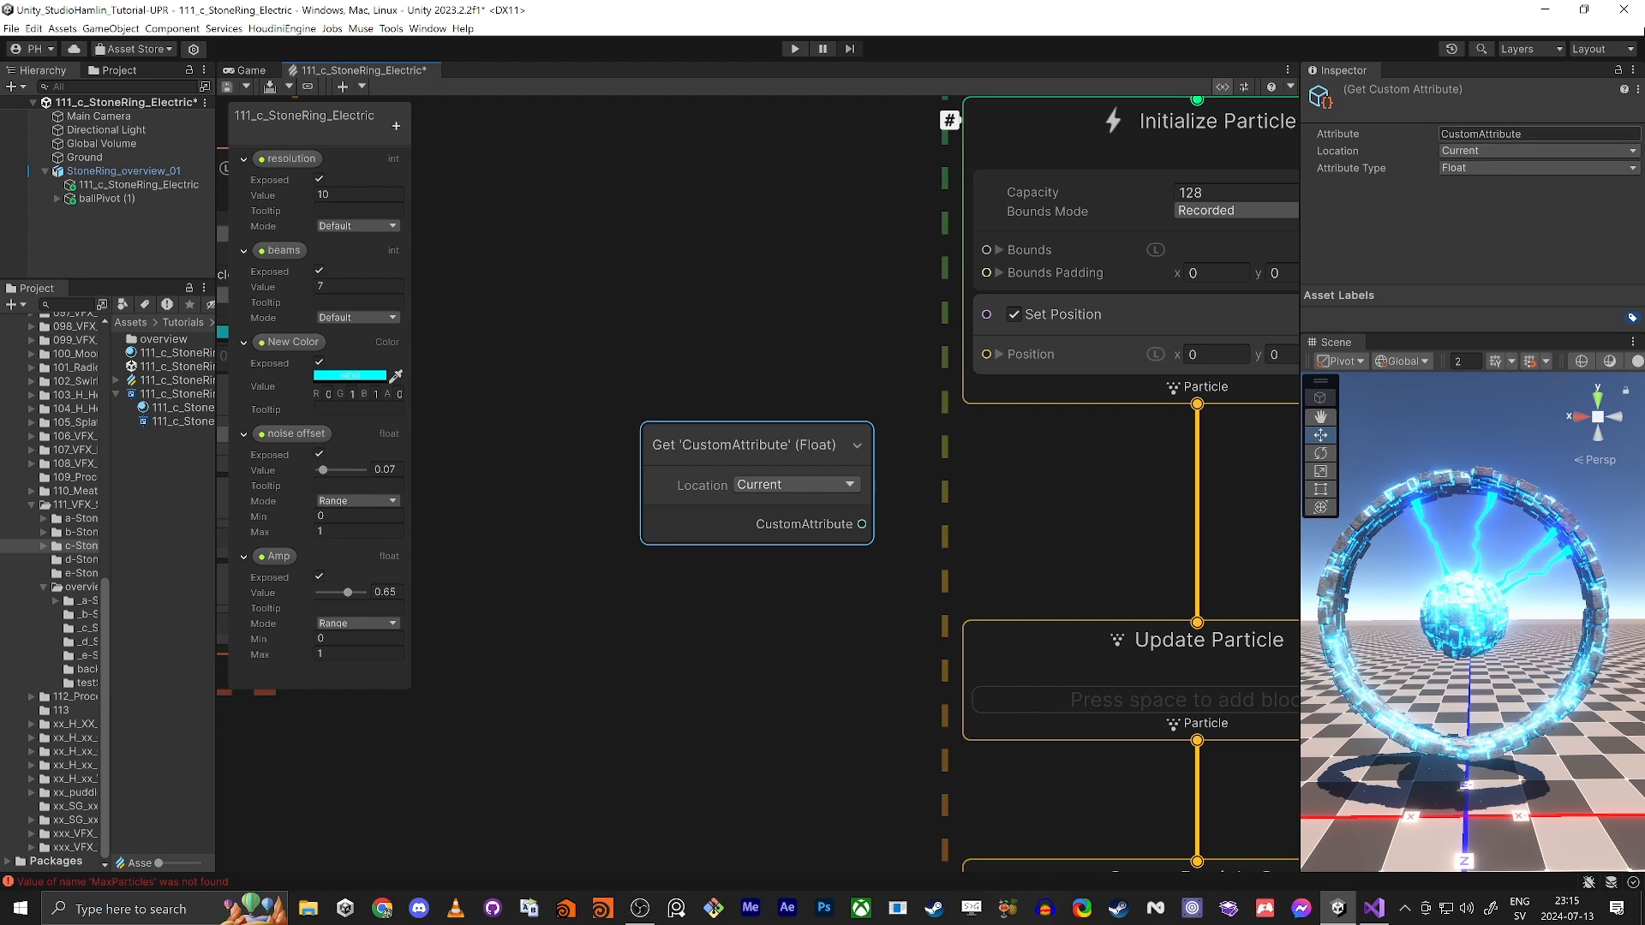
Step: Name the Get Custom Attribute node's attribute SpawnPosition
left_click(1482, 133)
type("Spa")
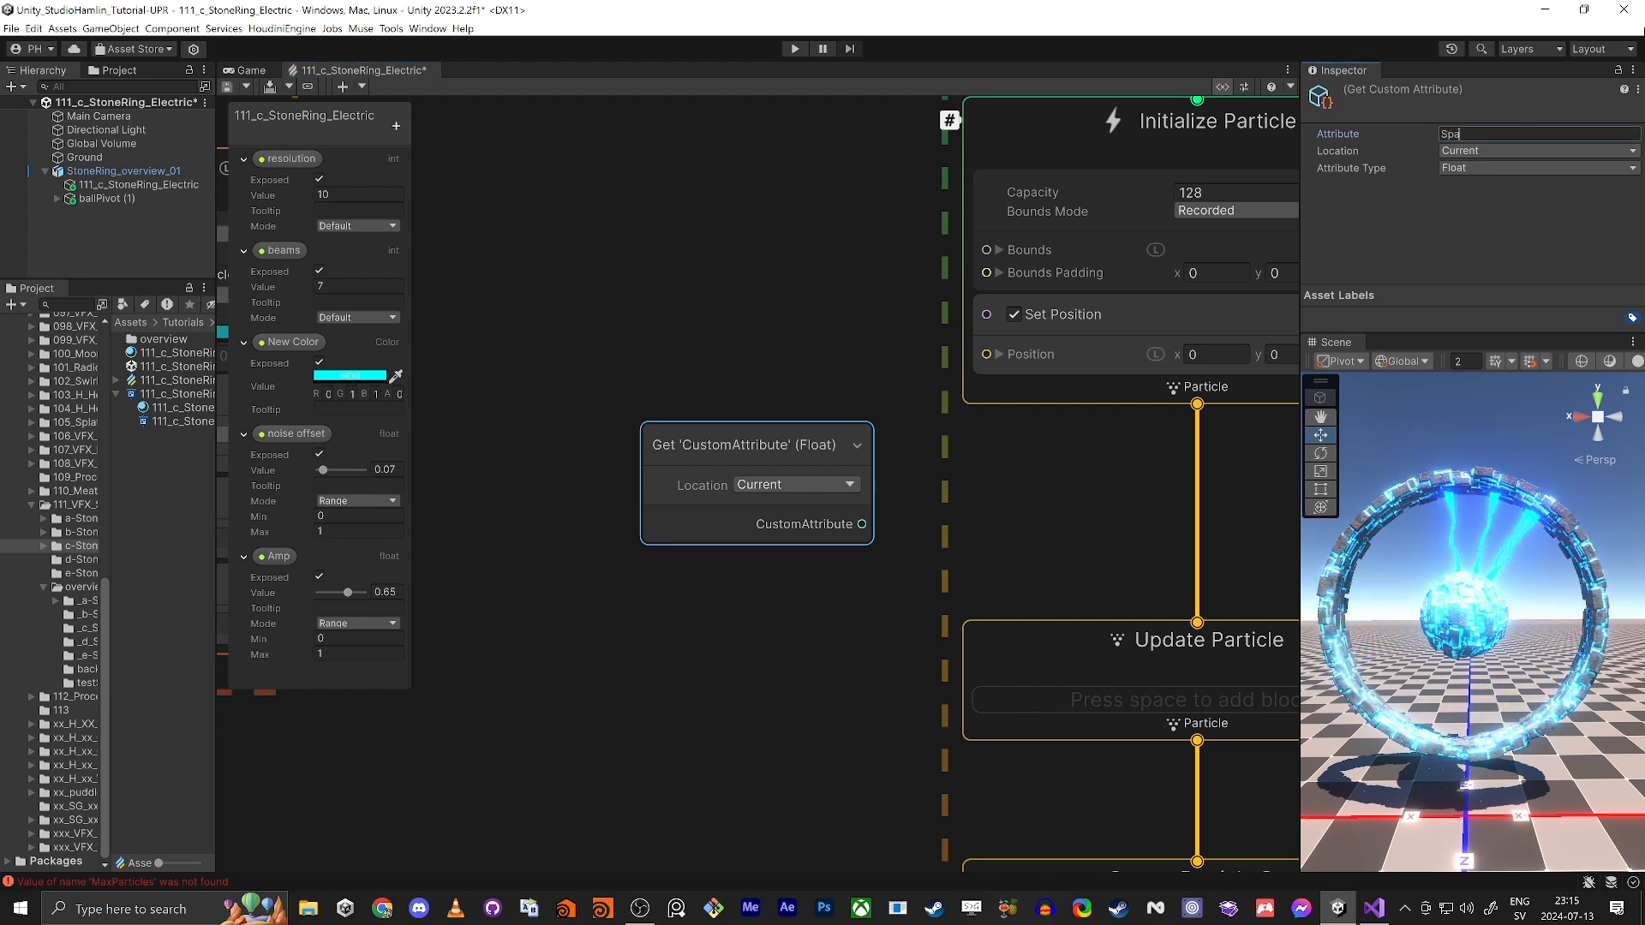
type("wnPosi")
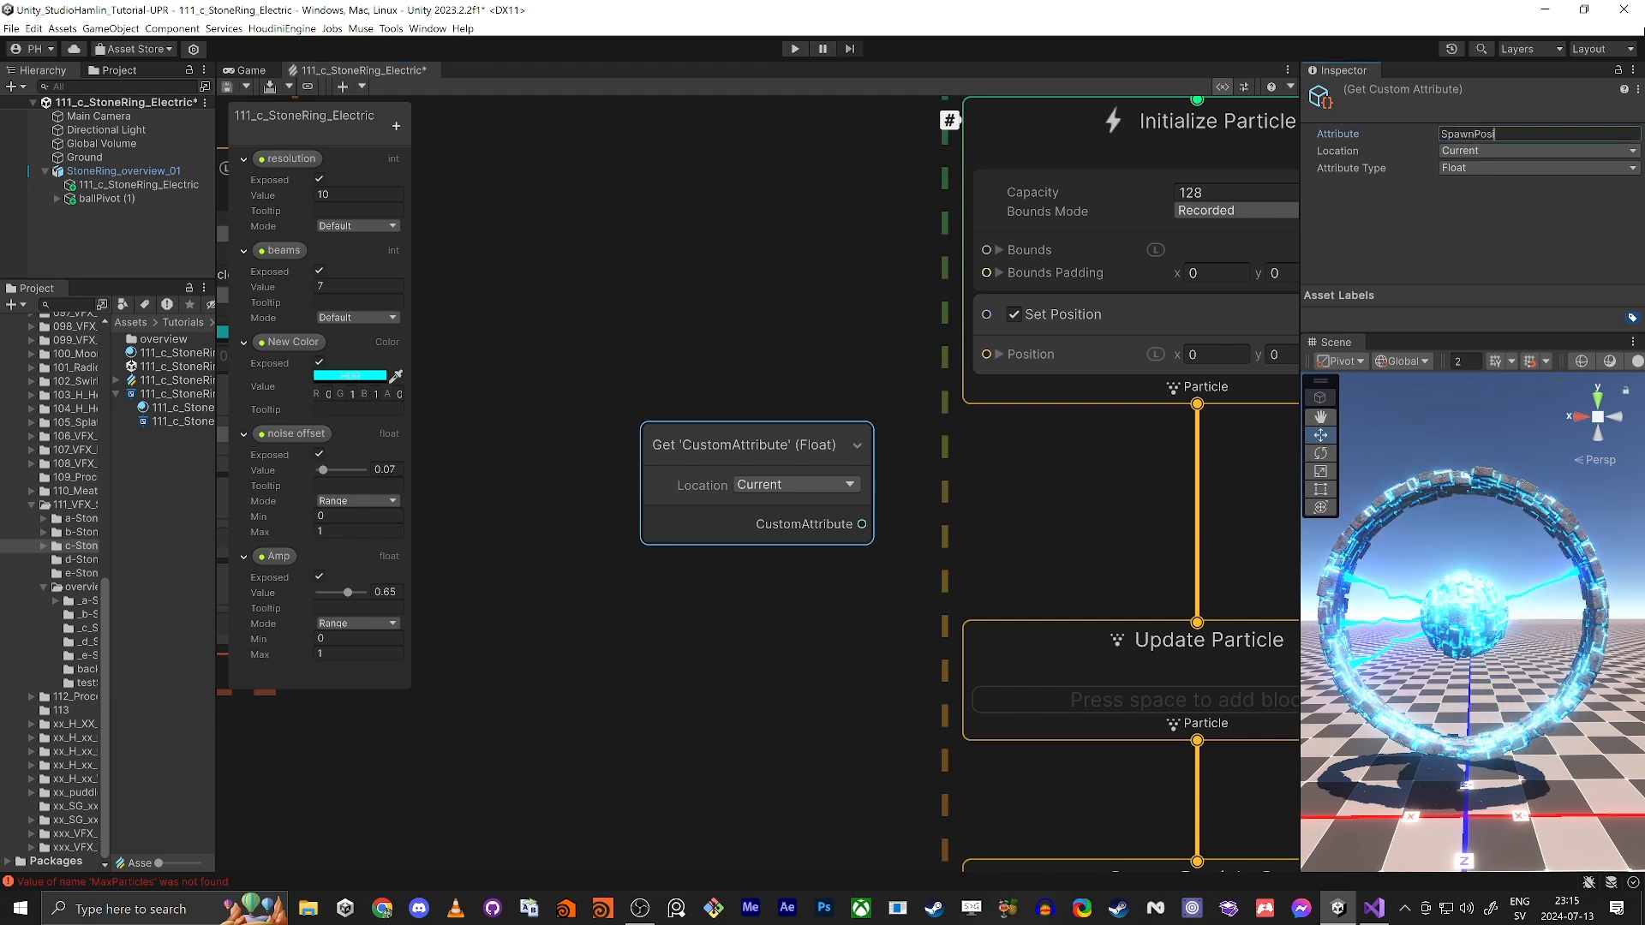
type("tion")
key("Return")
Step: Check the attribute name in Update Particle Strip's custom attribute block and rename the Get Custom Attribute node's attribute to SpawnPos
scroll(1010, 425, "down", 2)
middle_click_drag(632, 270, 1309, 850)
left_click(830, 580)
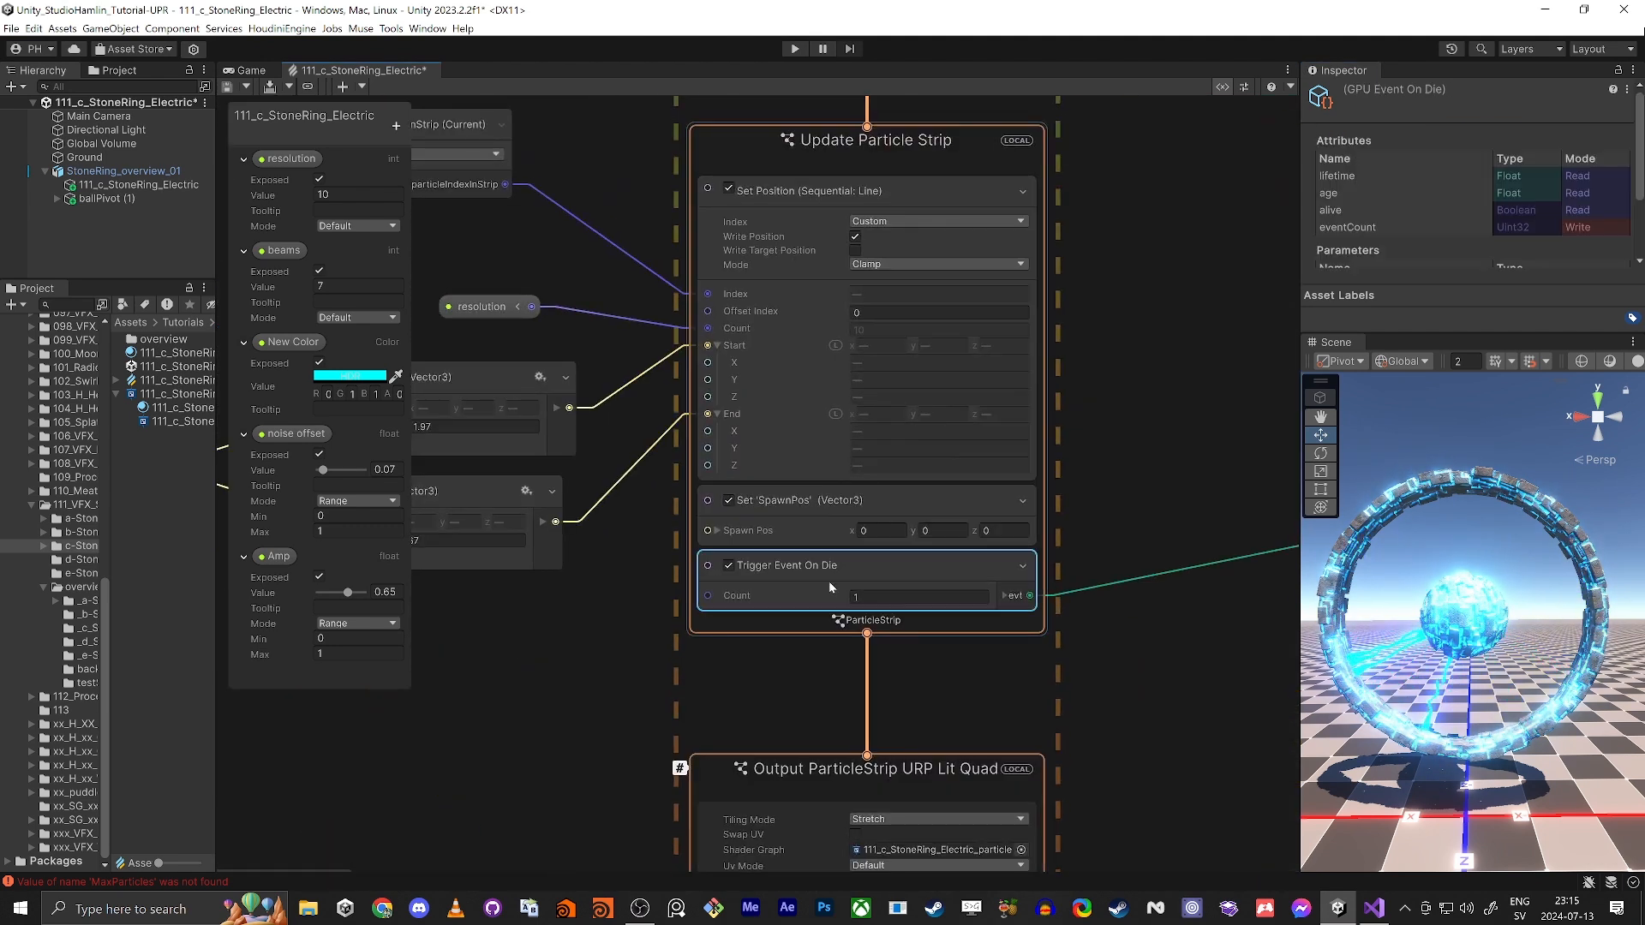
left_click(821, 509)
left_click_drag(1510, 133, 1141, 111)
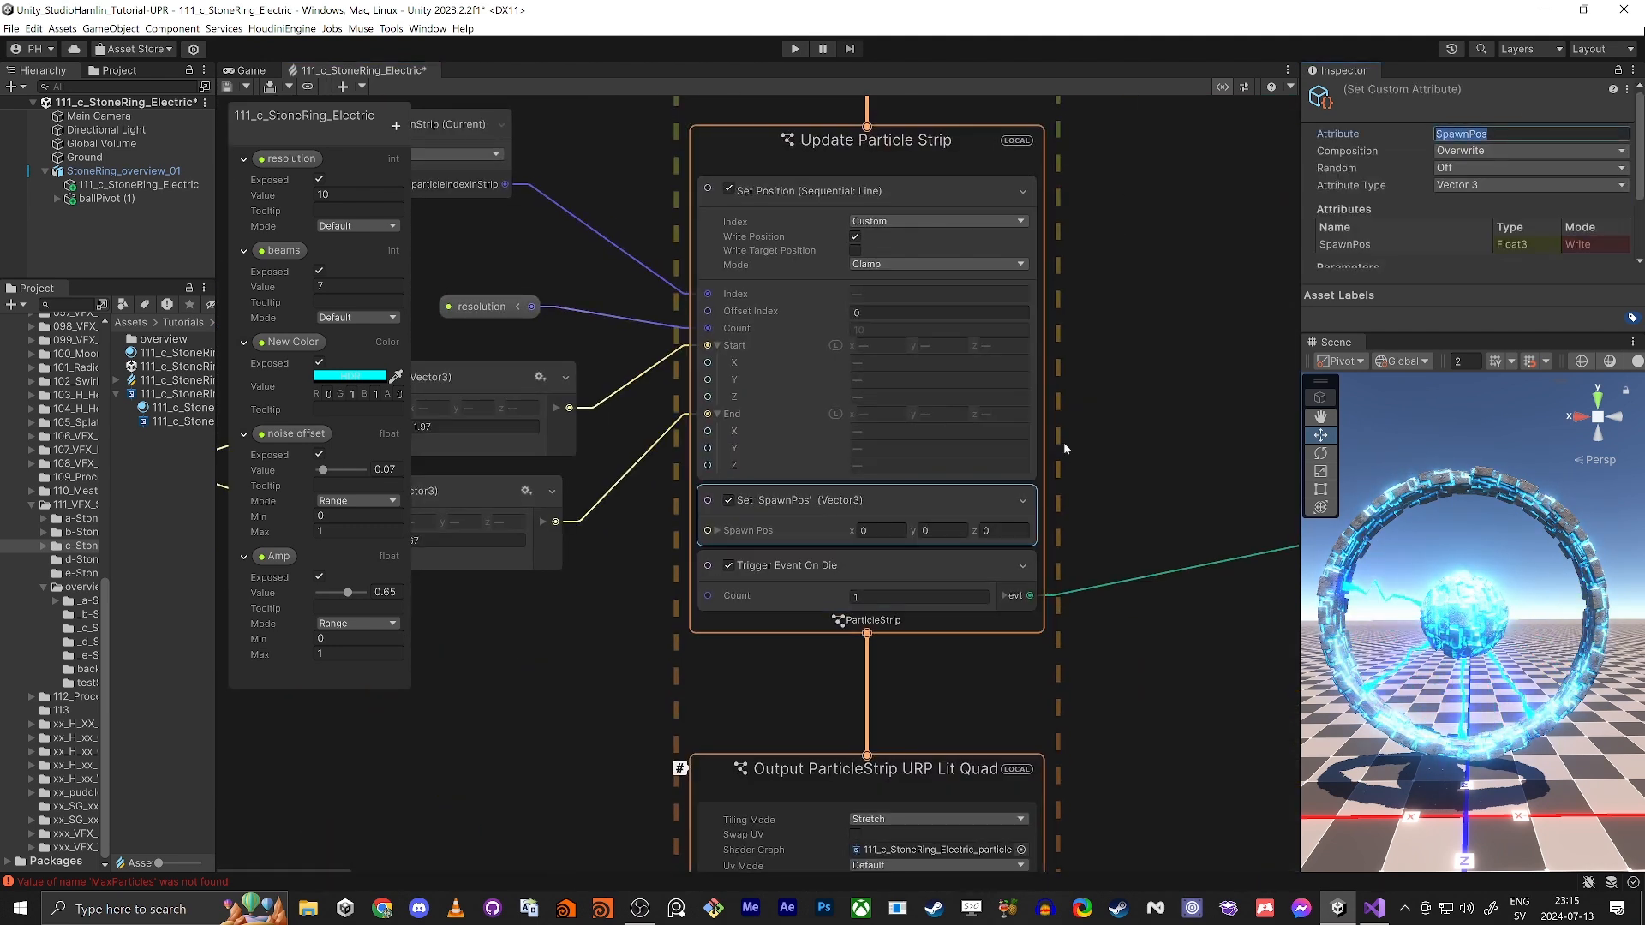
left_click(1092, 464)
middle_click_drag(1251, 721, 763, 374)
left_click_drag(760, 463, 939, 730)
left_click_drag(1519, 134, 1480, 134)
type("os")
left_click(839, 441)
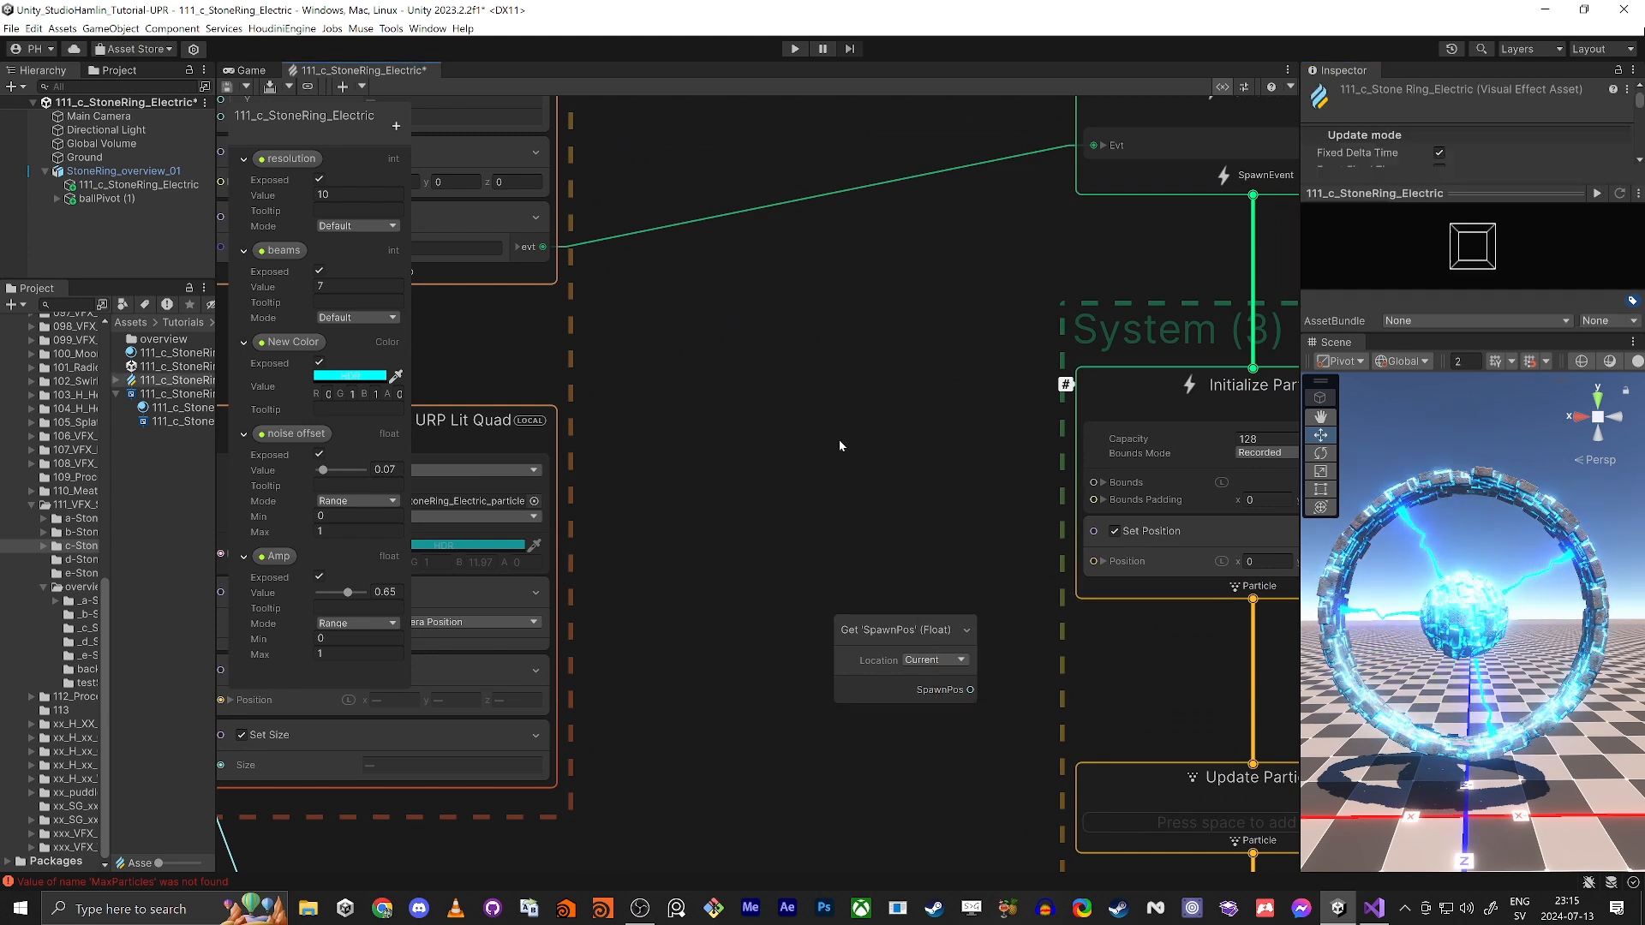
Step: Connect the Get SpawnPos node's output to the Position input of Initialize Particle's Set Position block and move the node closer
middle_click_drag(840, 442, 752, 393)
left_click_drag(842, 571, 778, 426)
scroll(959, 529, "up", 3)
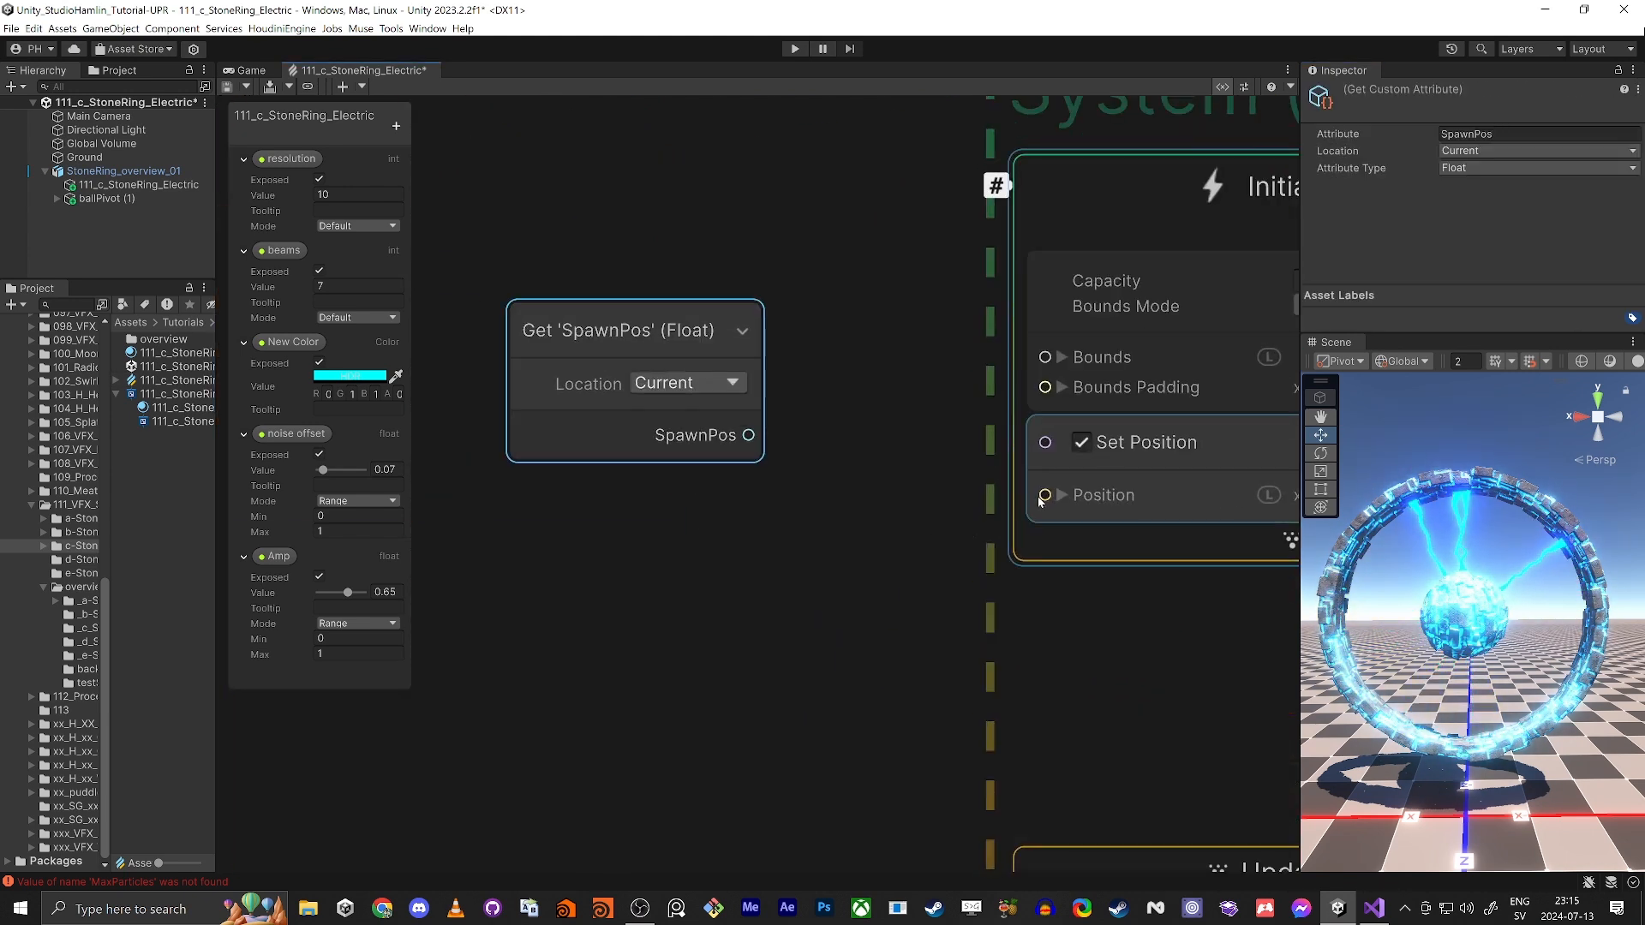
left_click_drag(1045, 496, 748, 435)
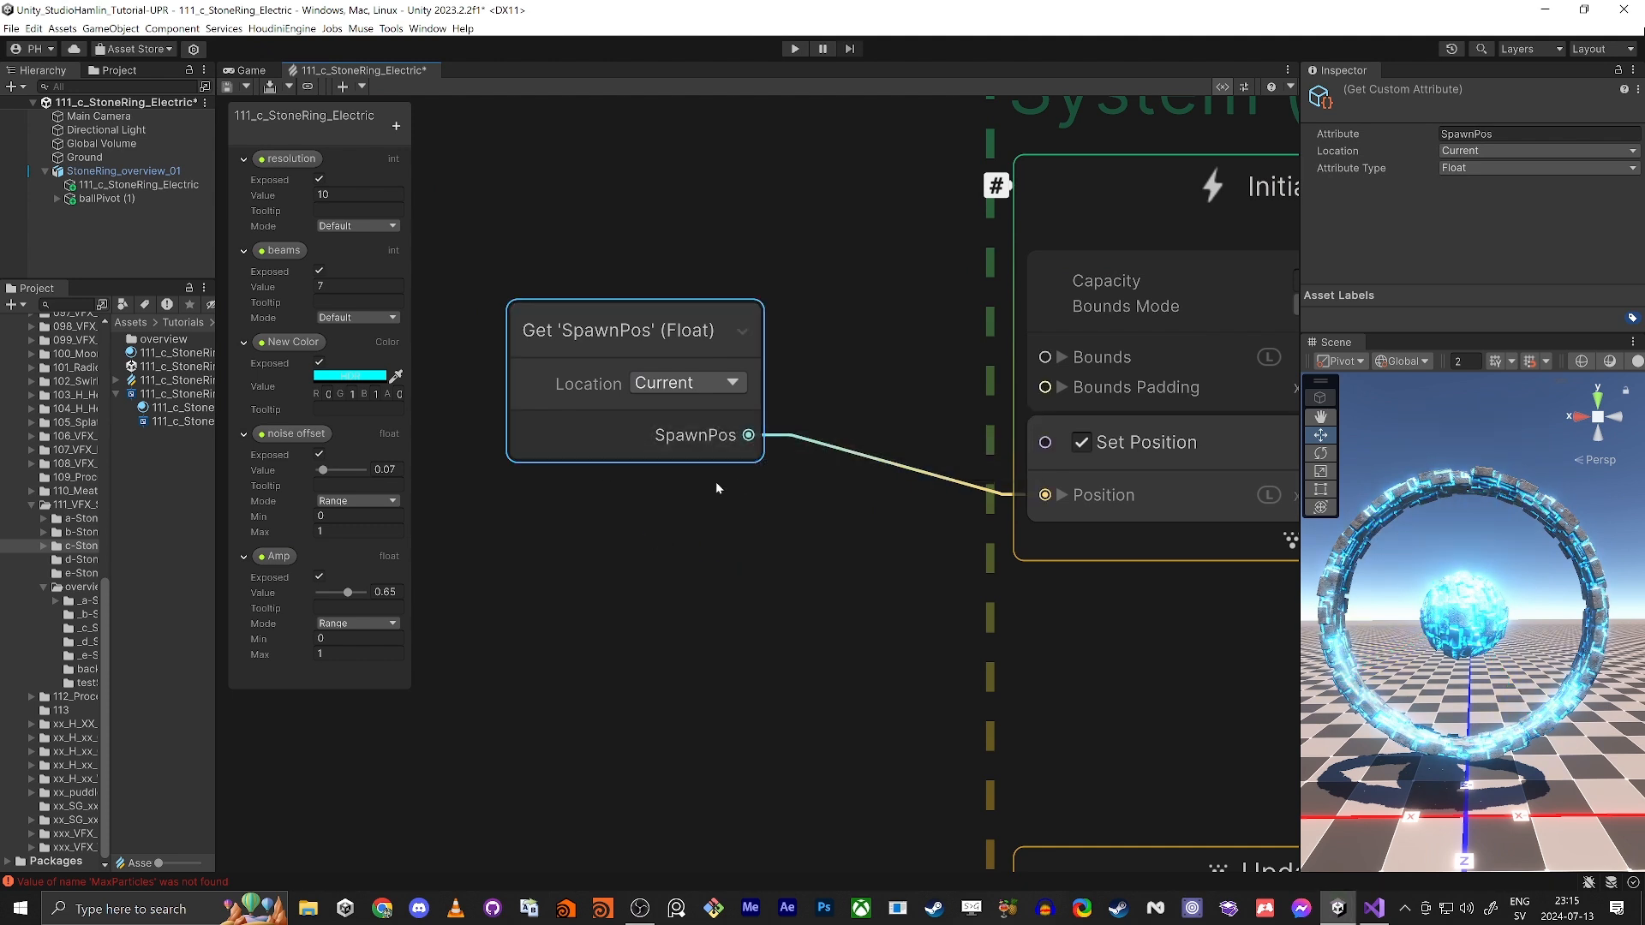
left_click_drag(623, 324, 680, 356)
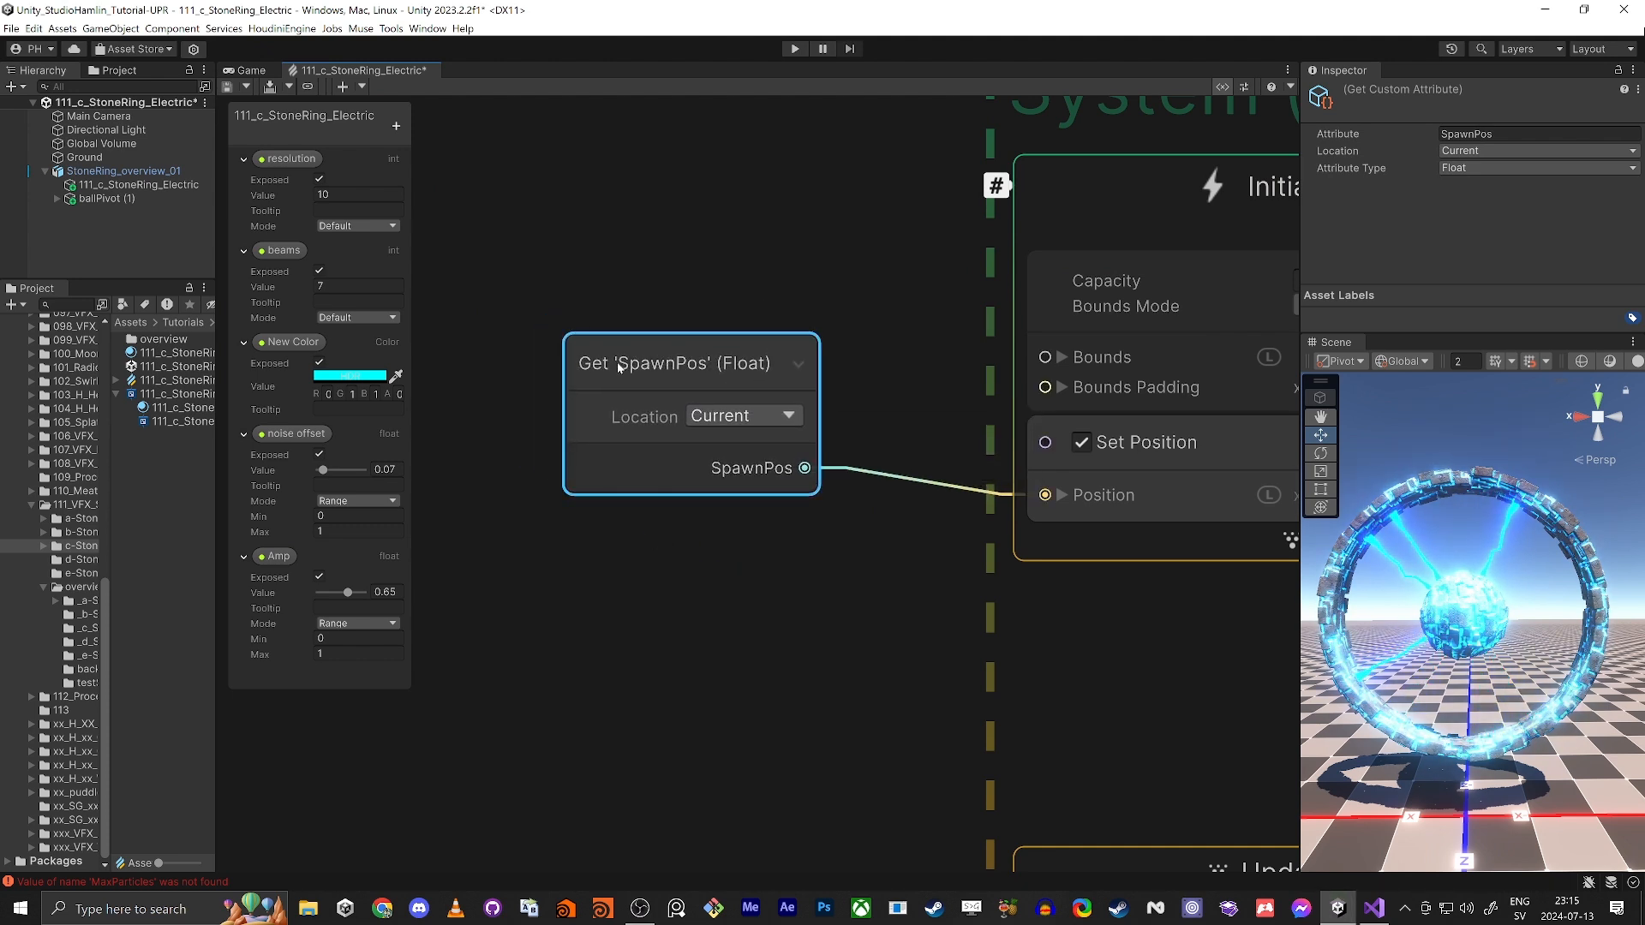
Step: Set the Get SpawnPos node's attribute type to Vector 3 and its location to Source
left_click(1467, 171)
left_click(1481, 224)
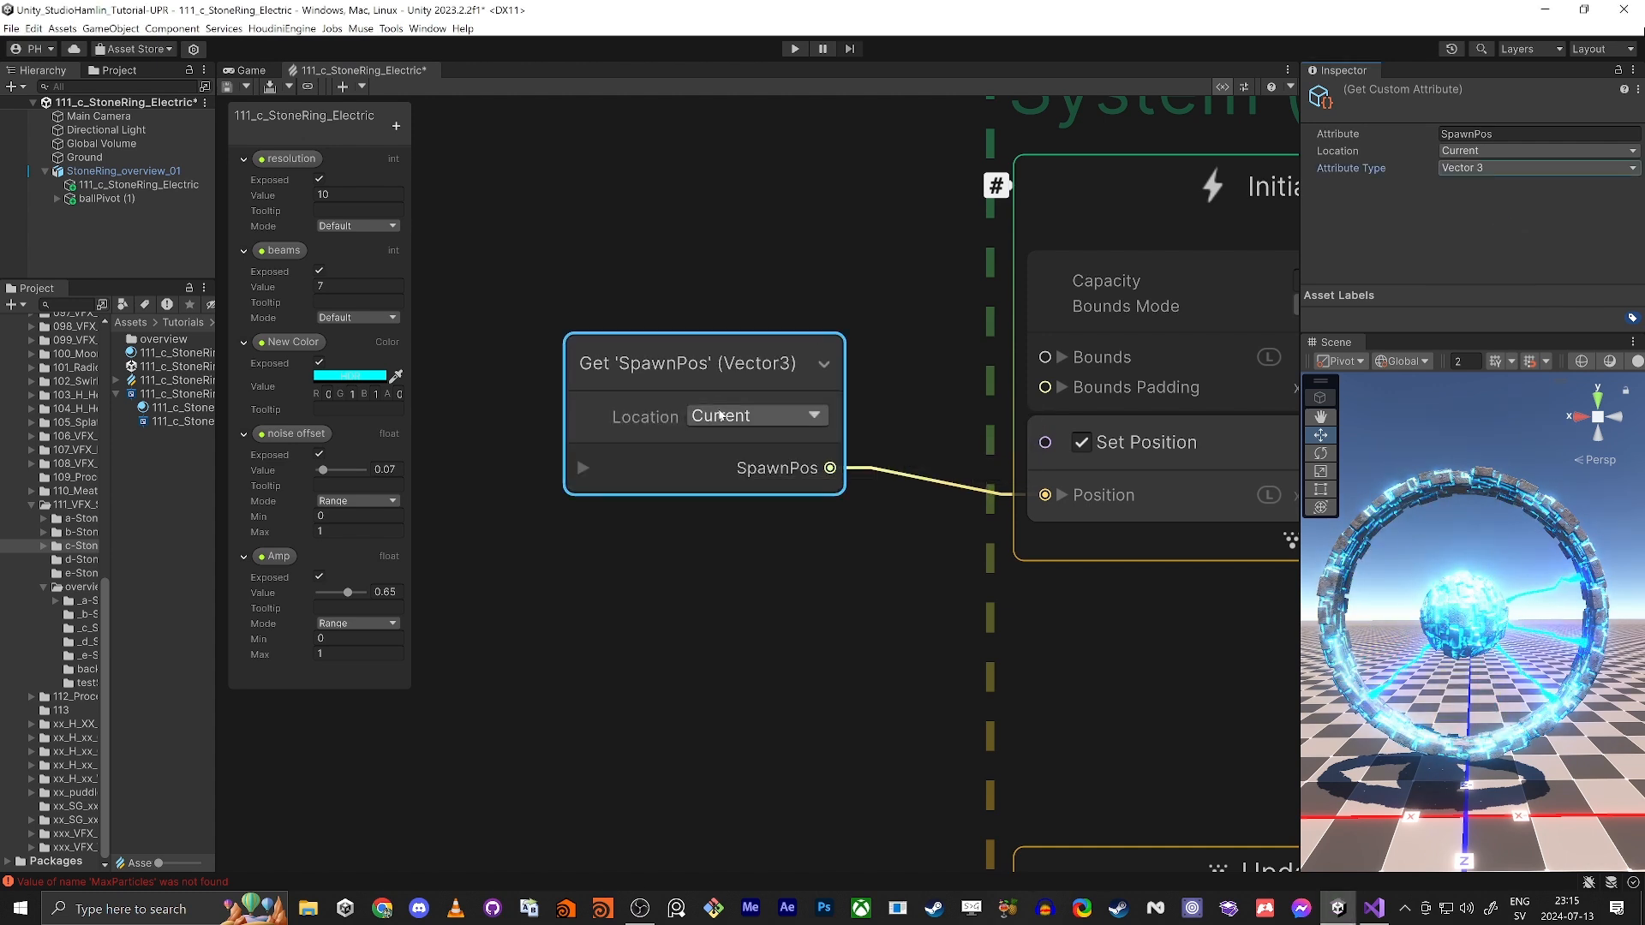
left_click(715, 423)
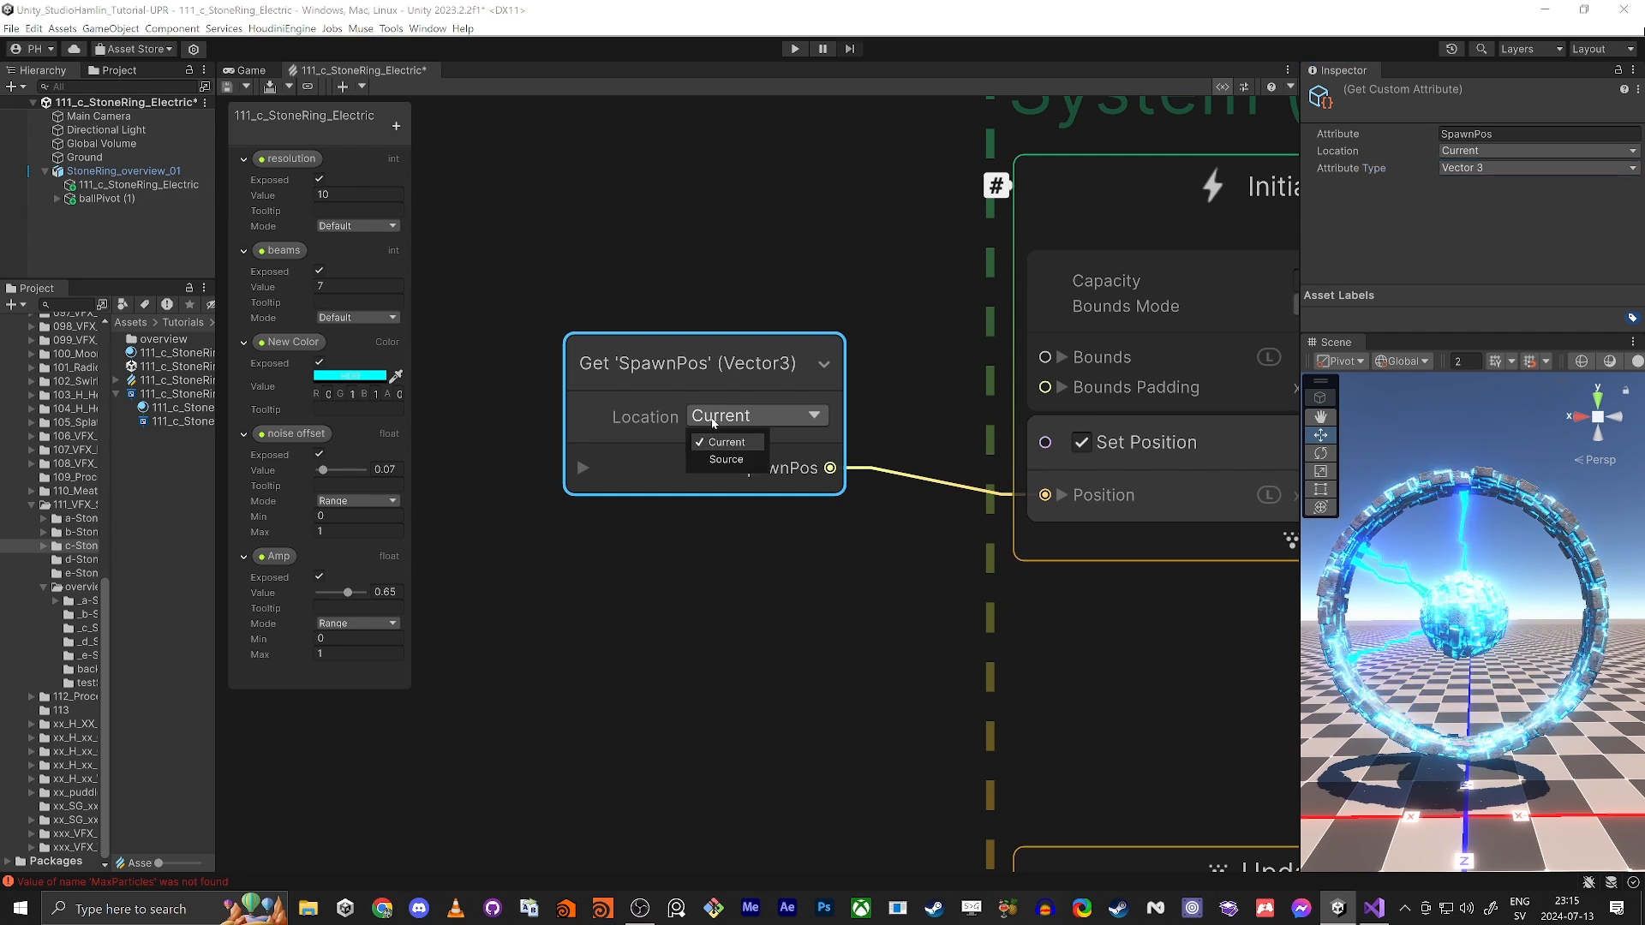
left_click(723, 459)
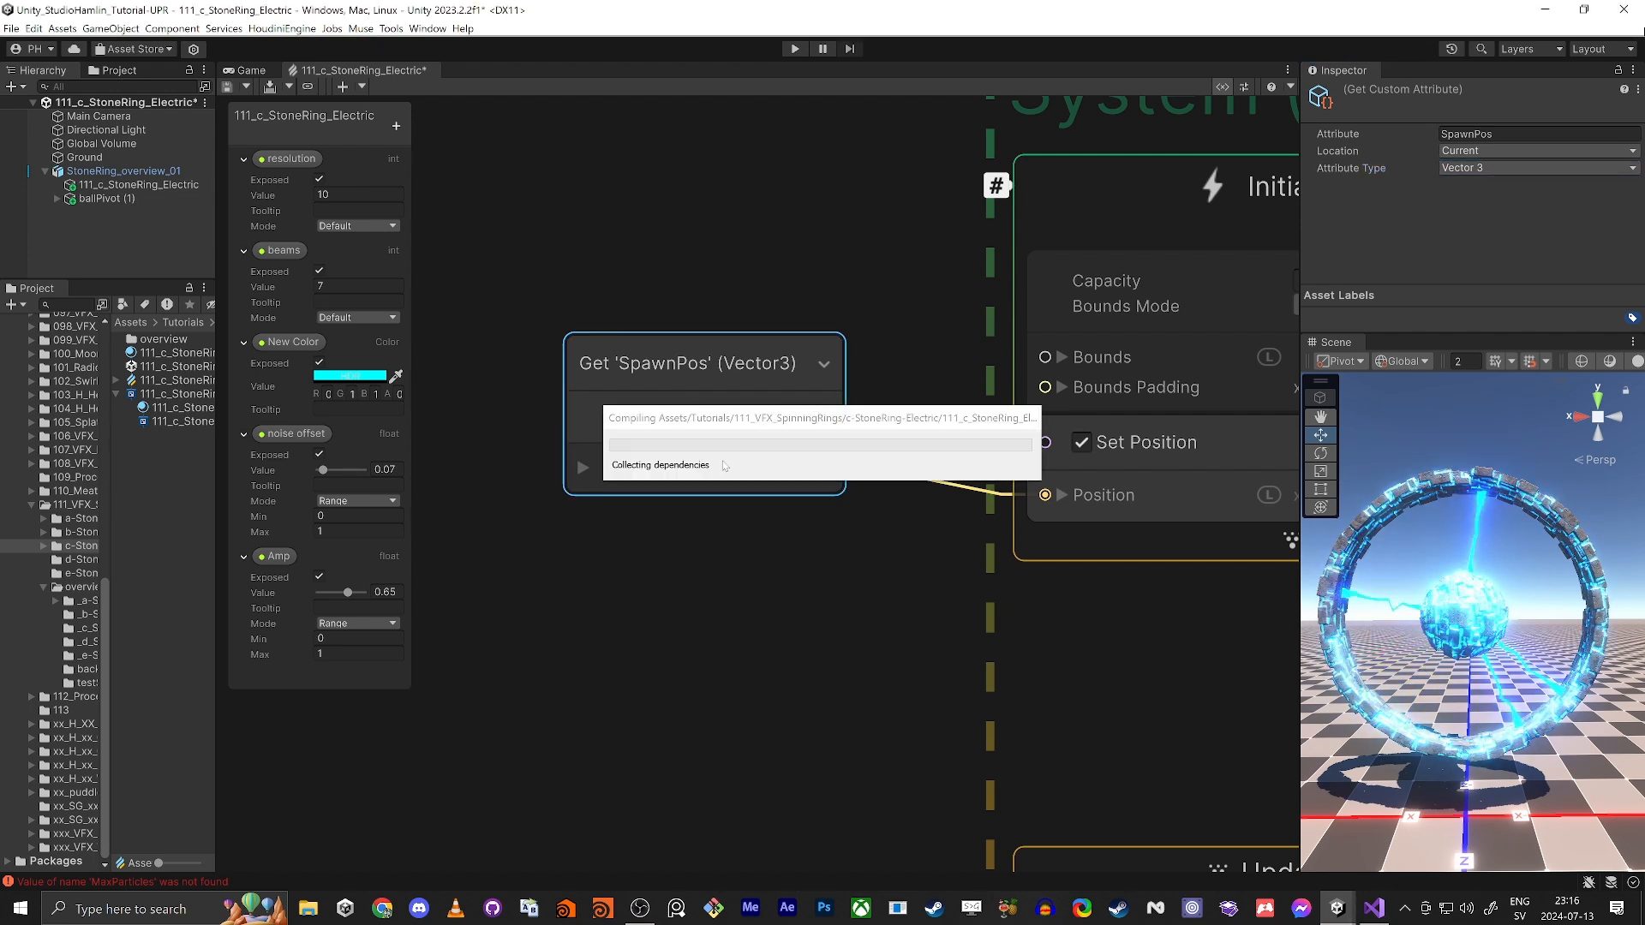
Step: Connect the output of the 0.67 Multiply node to the Spawn Pos input of the Set SpawnPos block in Update Particle Strip
middle_click_drag(612, 185, 900, 482)
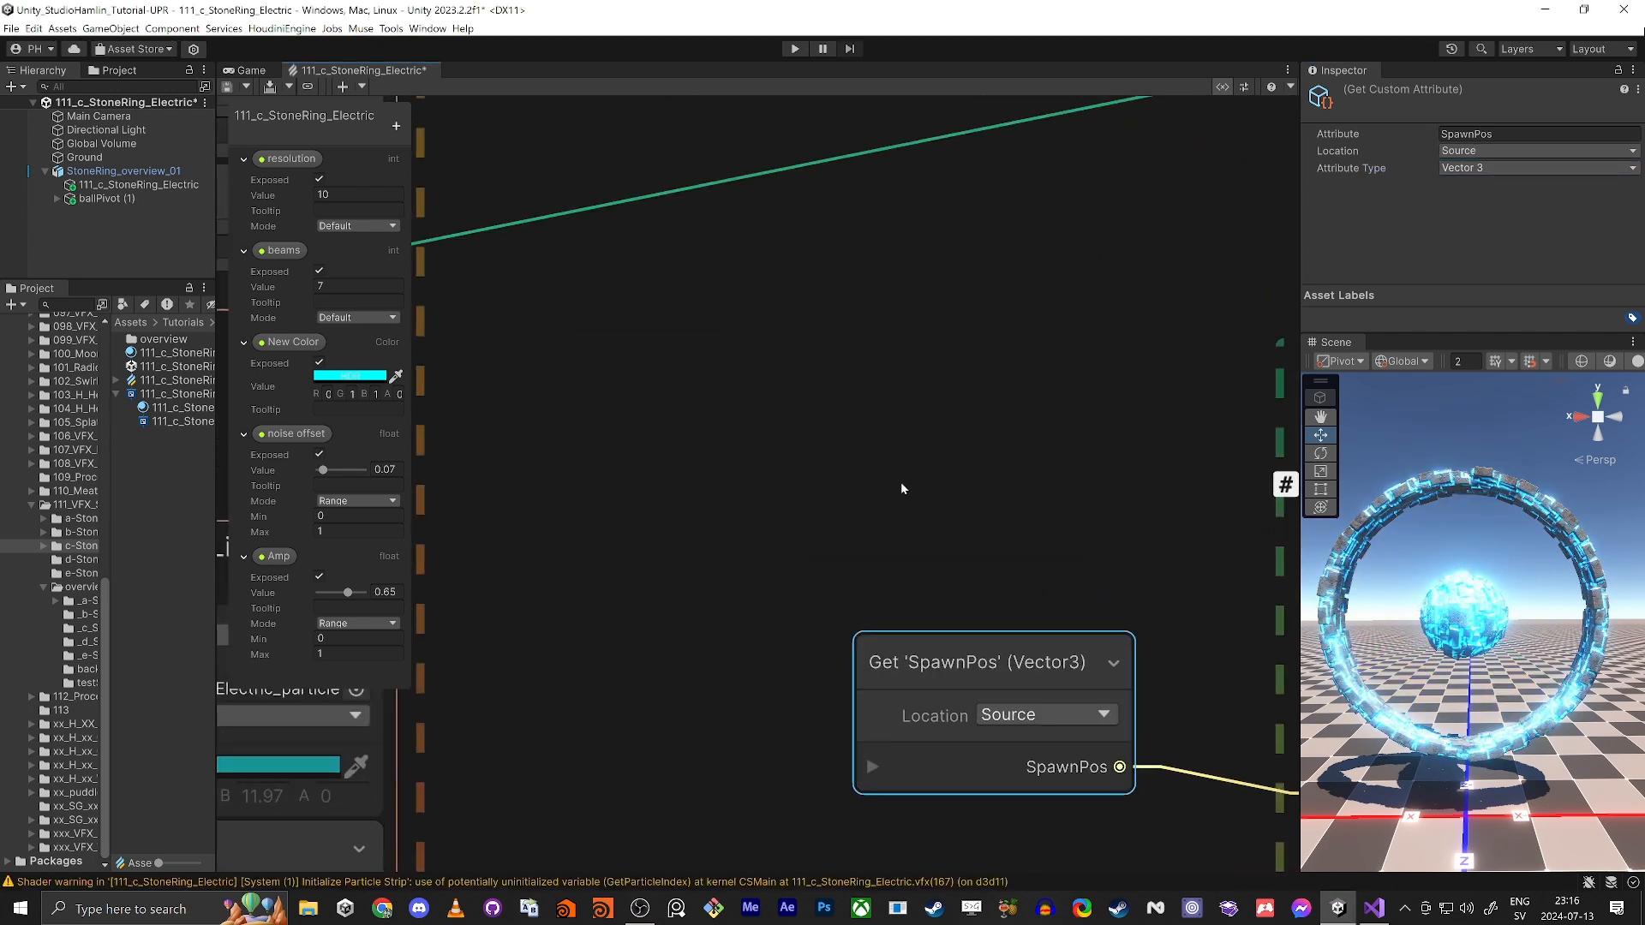
scroll(899, 481, "down", 3)
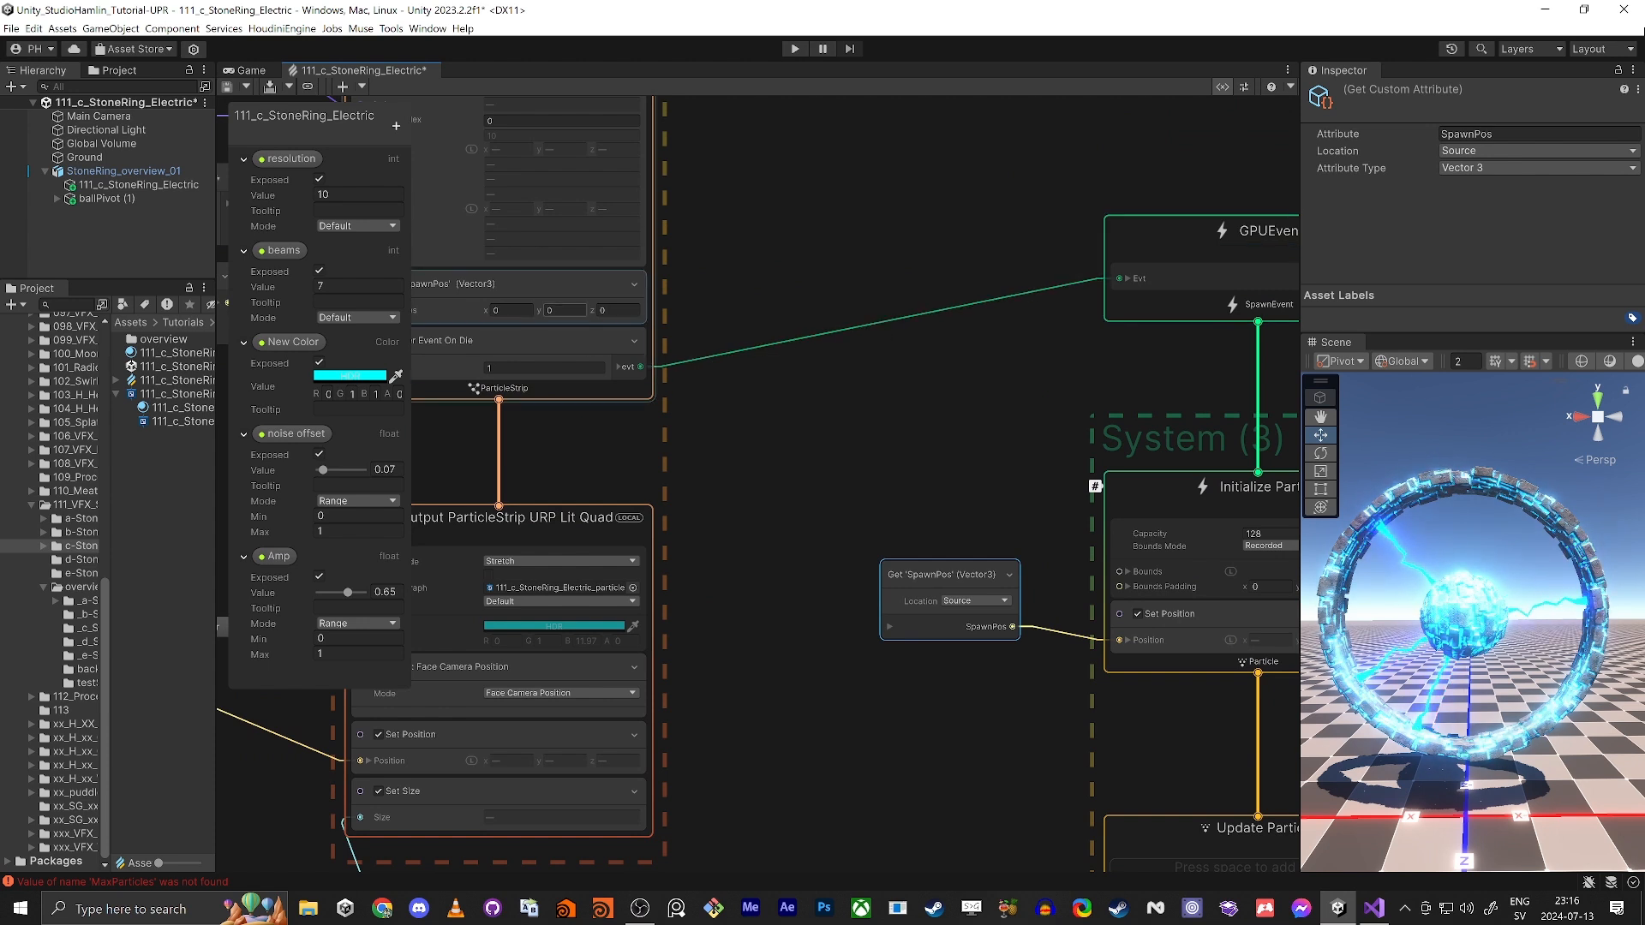
middle_click_drag(464, 398, 888, 490)
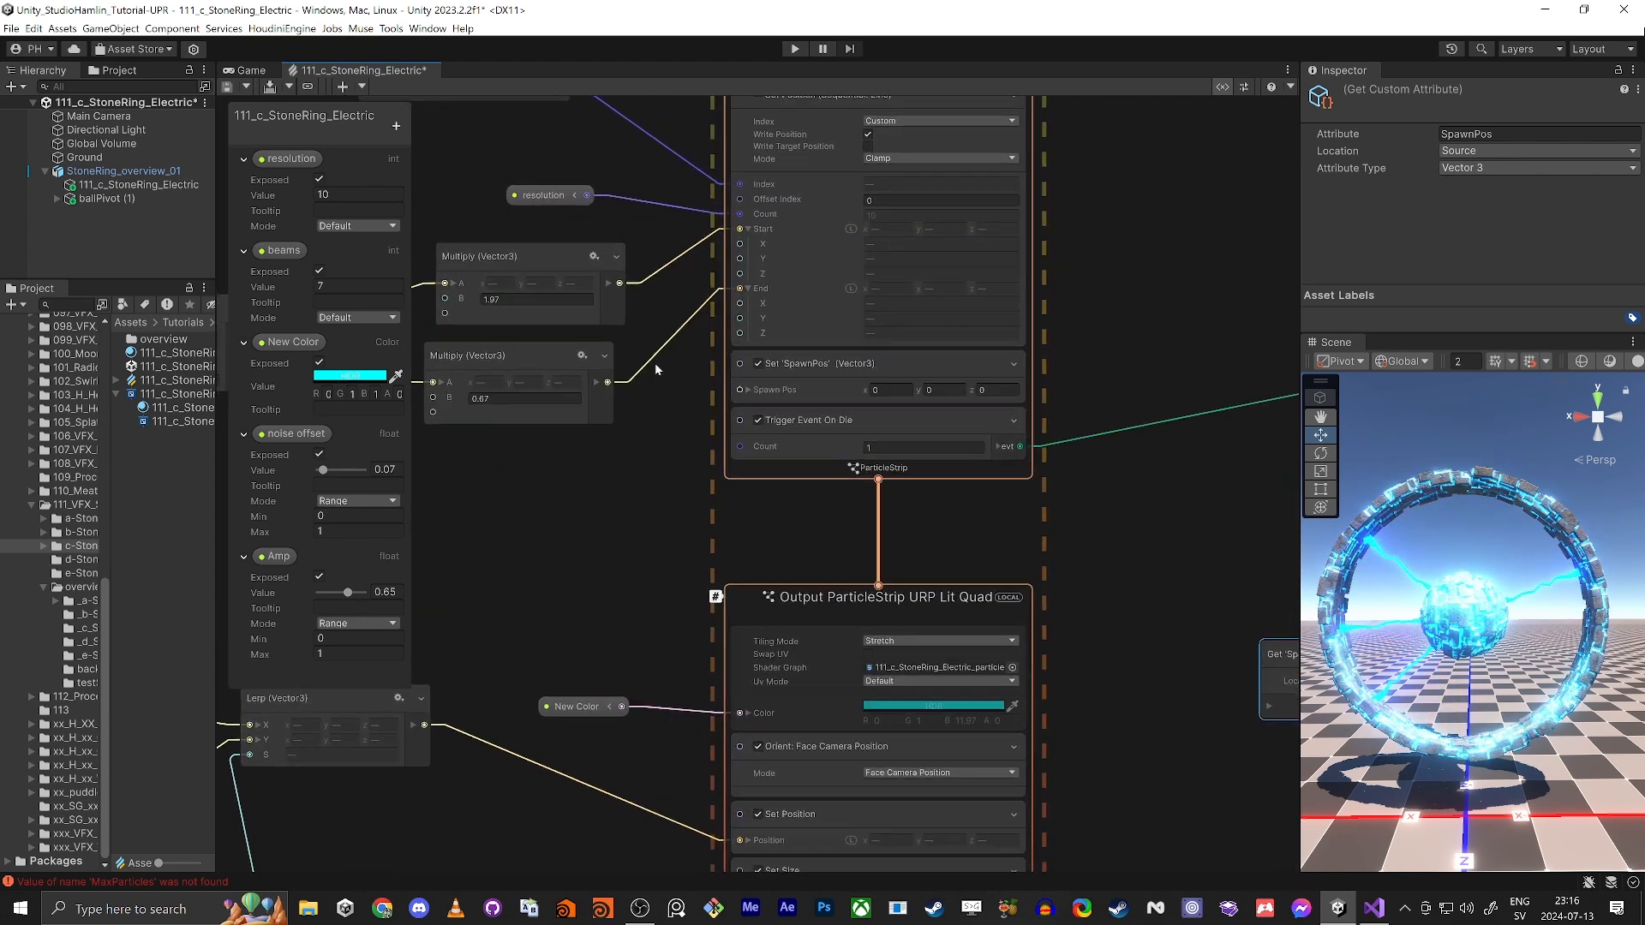
scroll(850, 384, "up", 2)
scroll(849, 384, "up", 1)
left_click(899, 390)
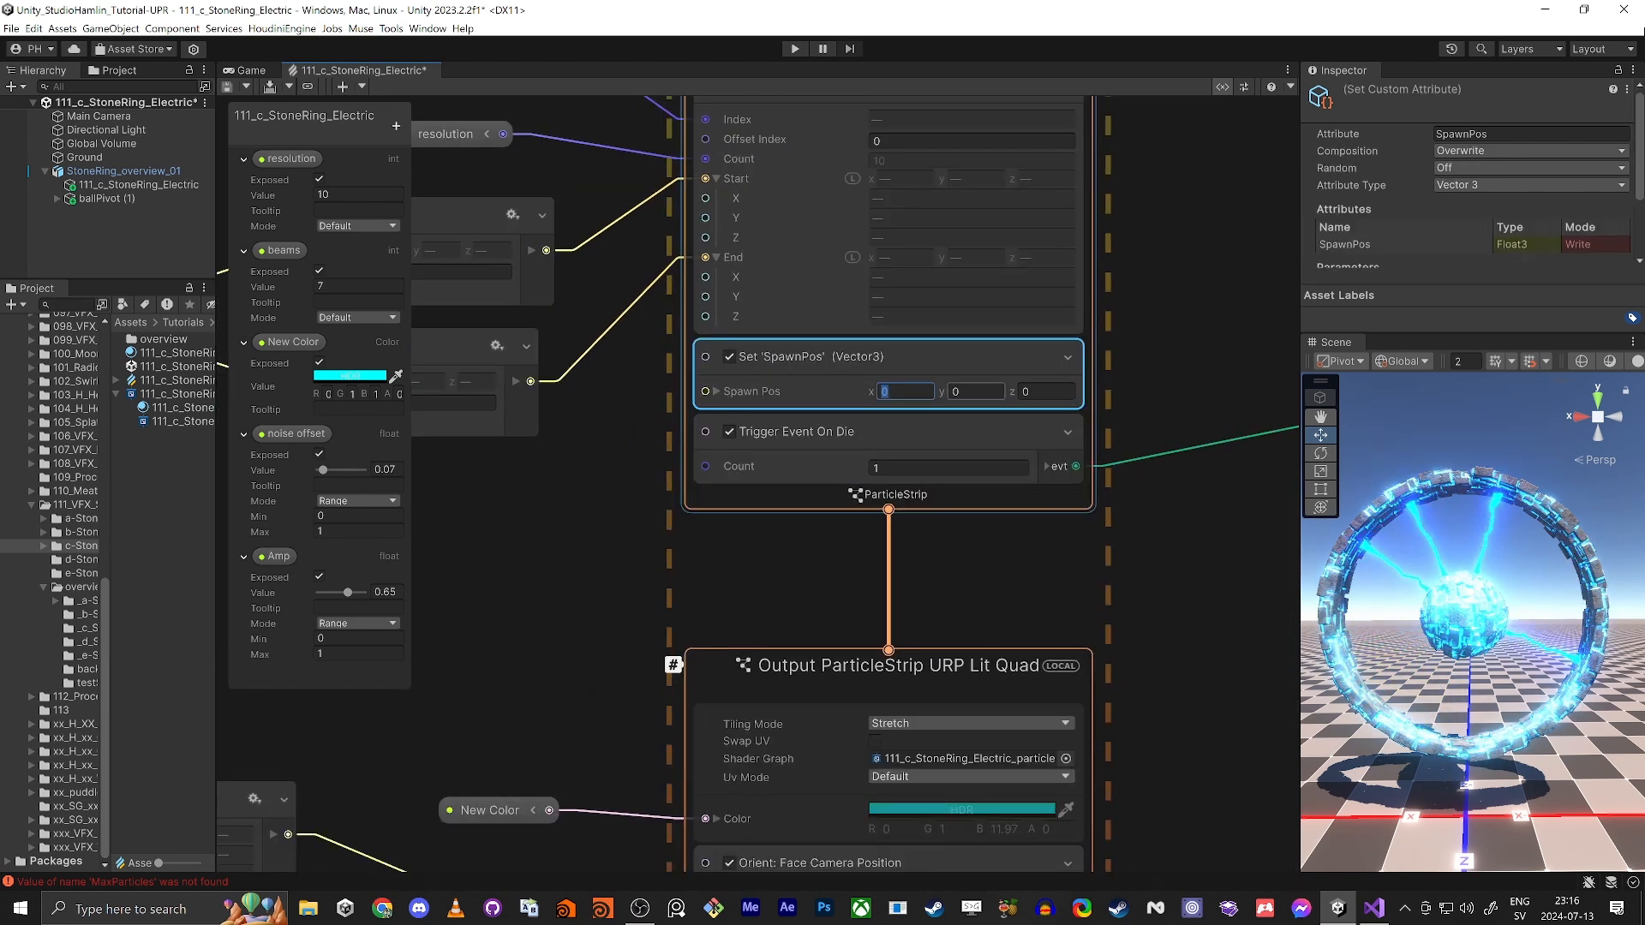
left_click(790, 411)
middle_click_drag(602, 518, 934, 559)
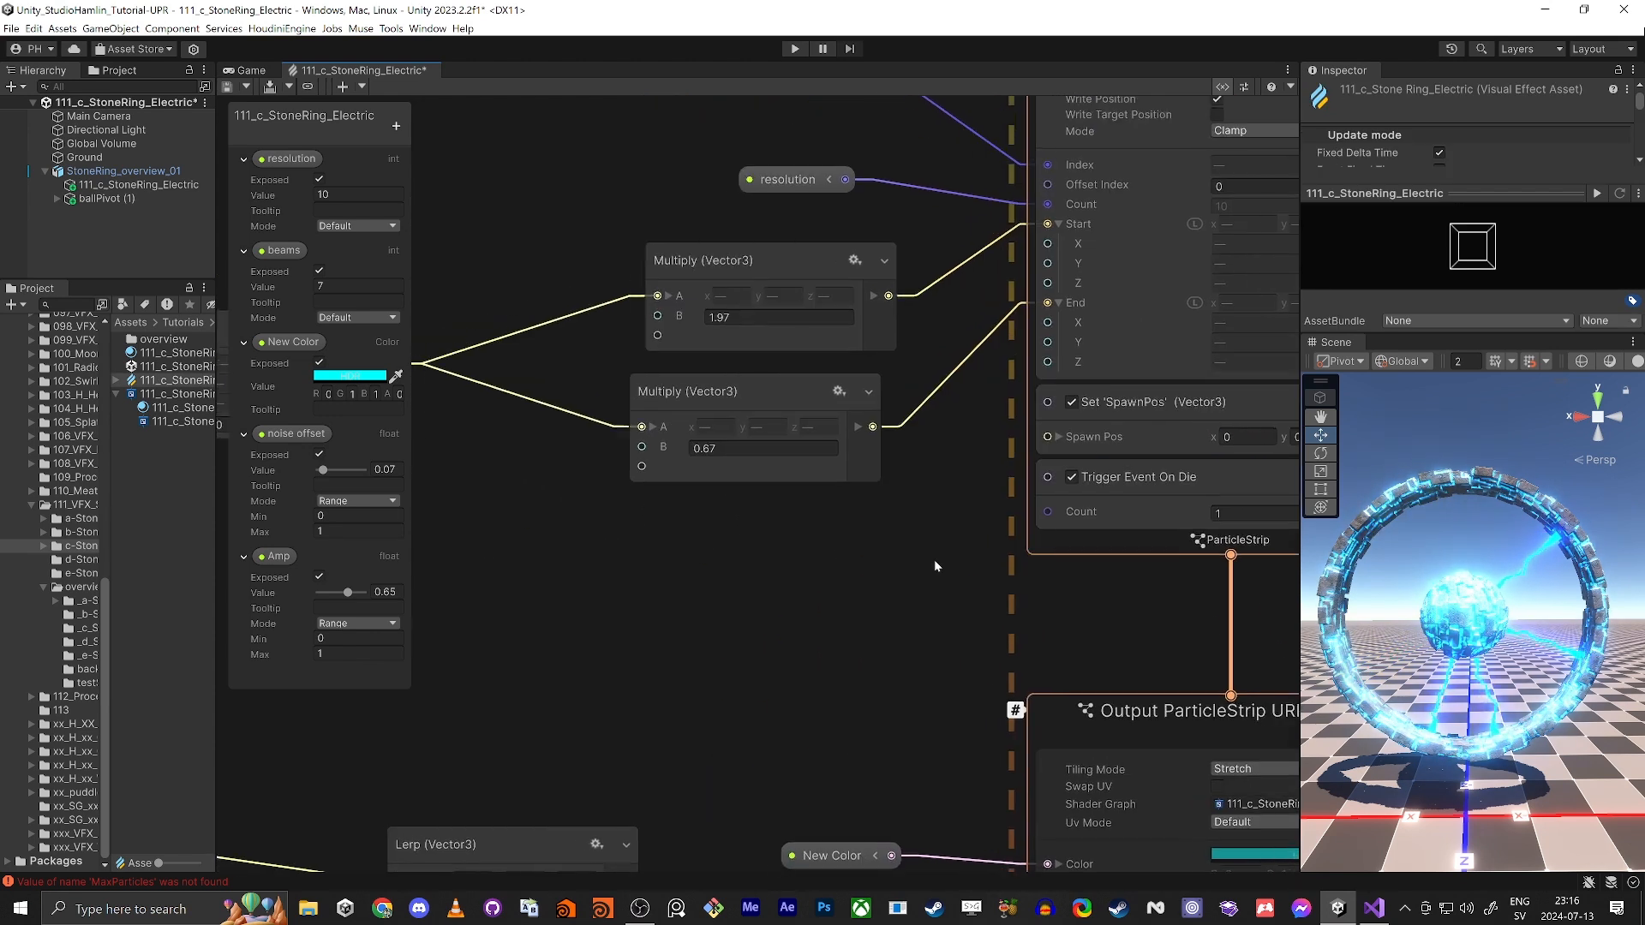
left_click(689, 417)
left_click_drag(861, 422, 1021, 433)
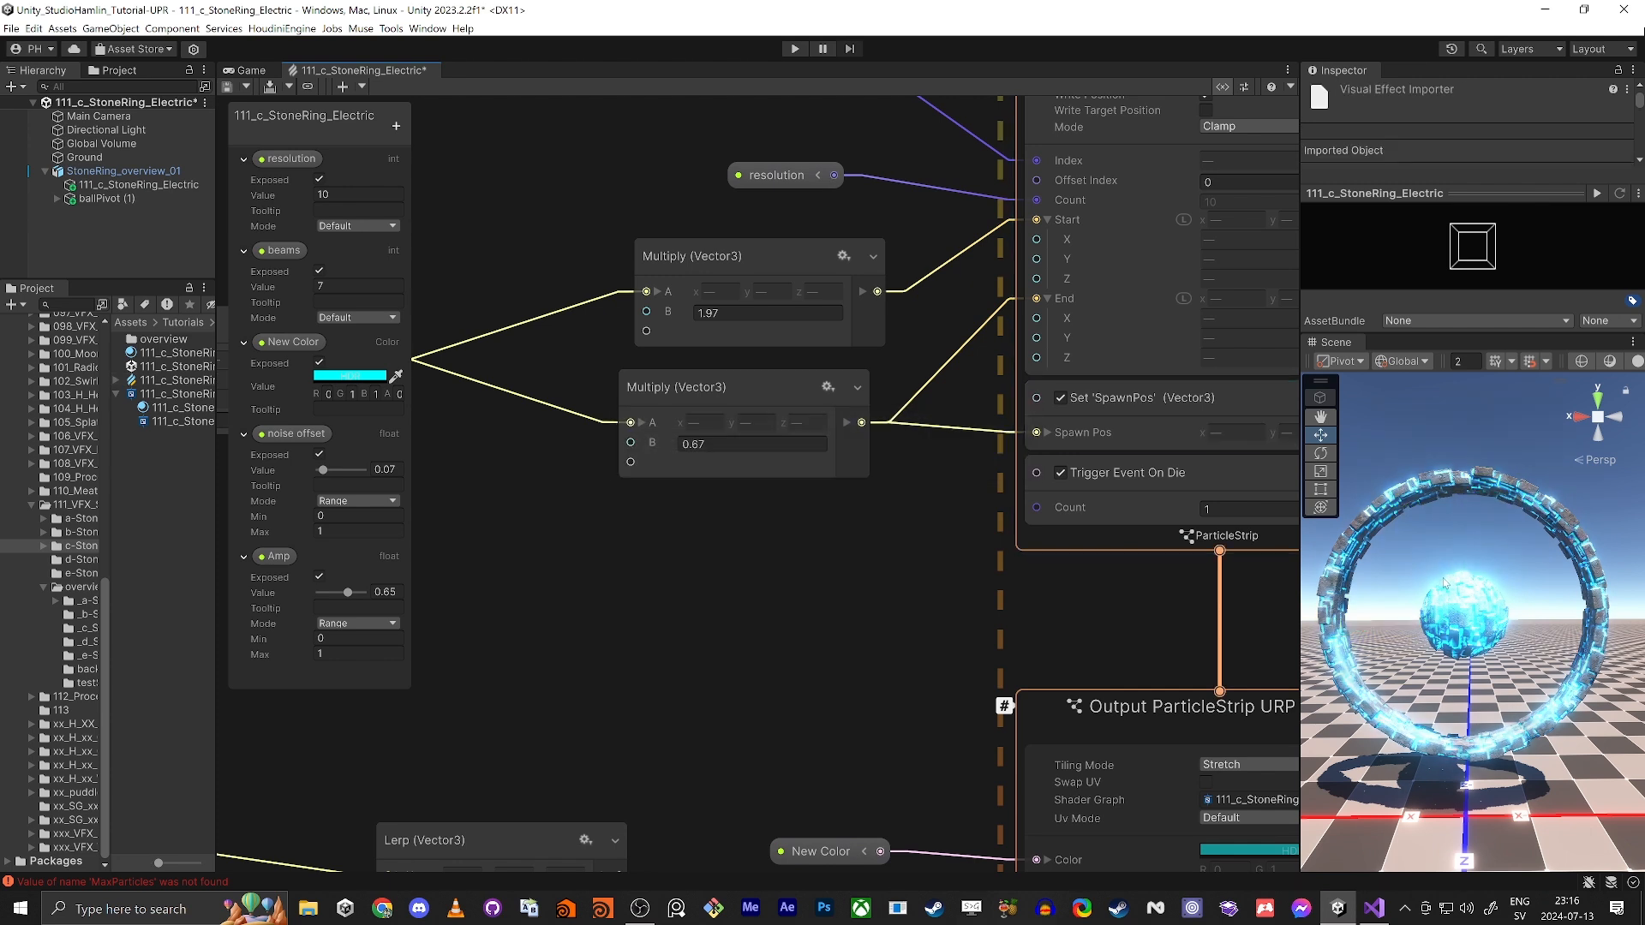
Step: Add a Set Lifetime Random (Uniform) block to the new Initialize Particle context with A at 0.1 and B at 0.3
middle_click_drag(971, 651, 658, 560)
scroll(728, 544, "down", 2)
middle_click_drag(1285, 790, 907, 465)
scroll(951, 523, "down", 1)
middle_click_drag(984, 567, 825, 450)
scroll(1097, 399, "up", 3)
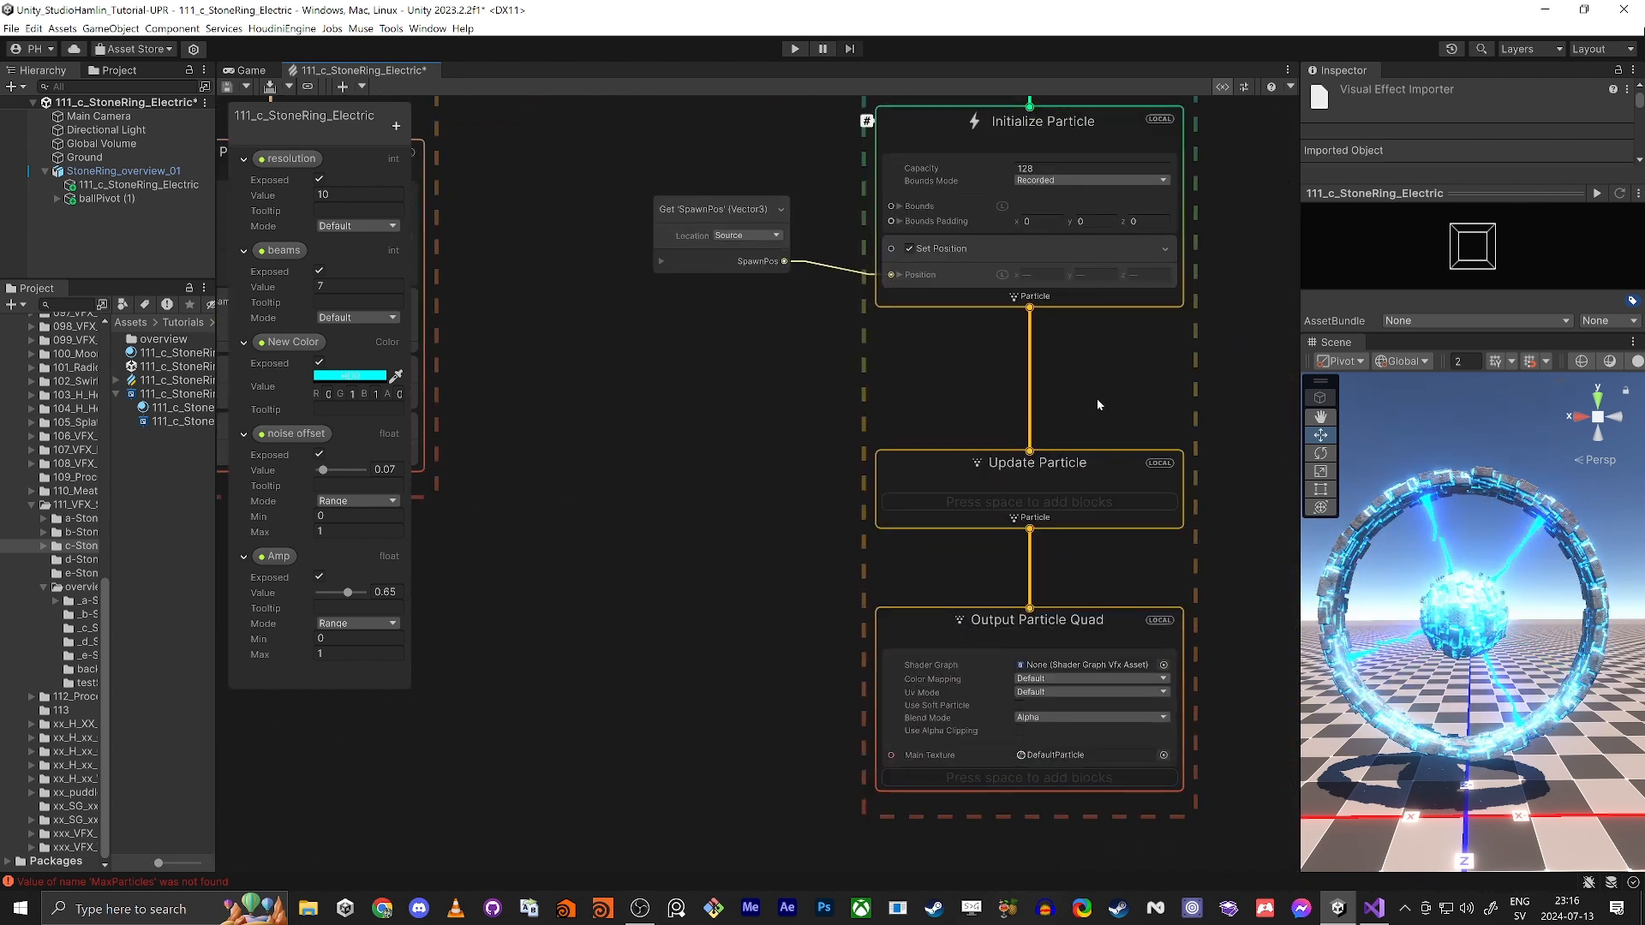
middle_click_drag(906, 361, 882, 479)
left_click(865, 141)
key("space")
type("st")
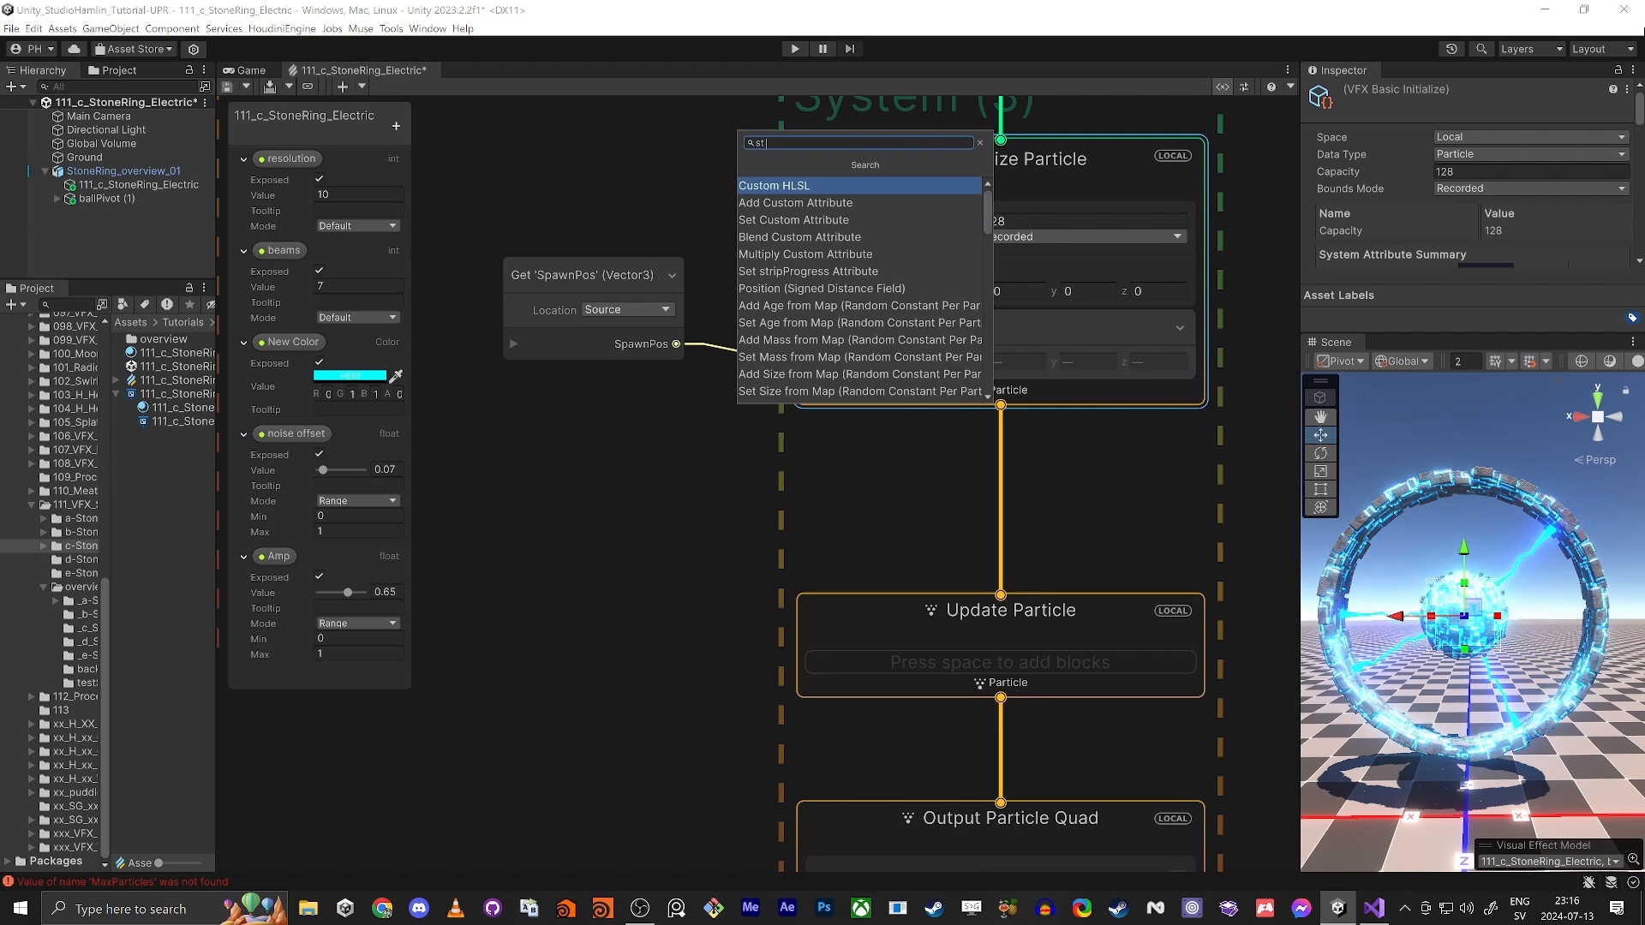
key("BackSpace")
type("et lif")
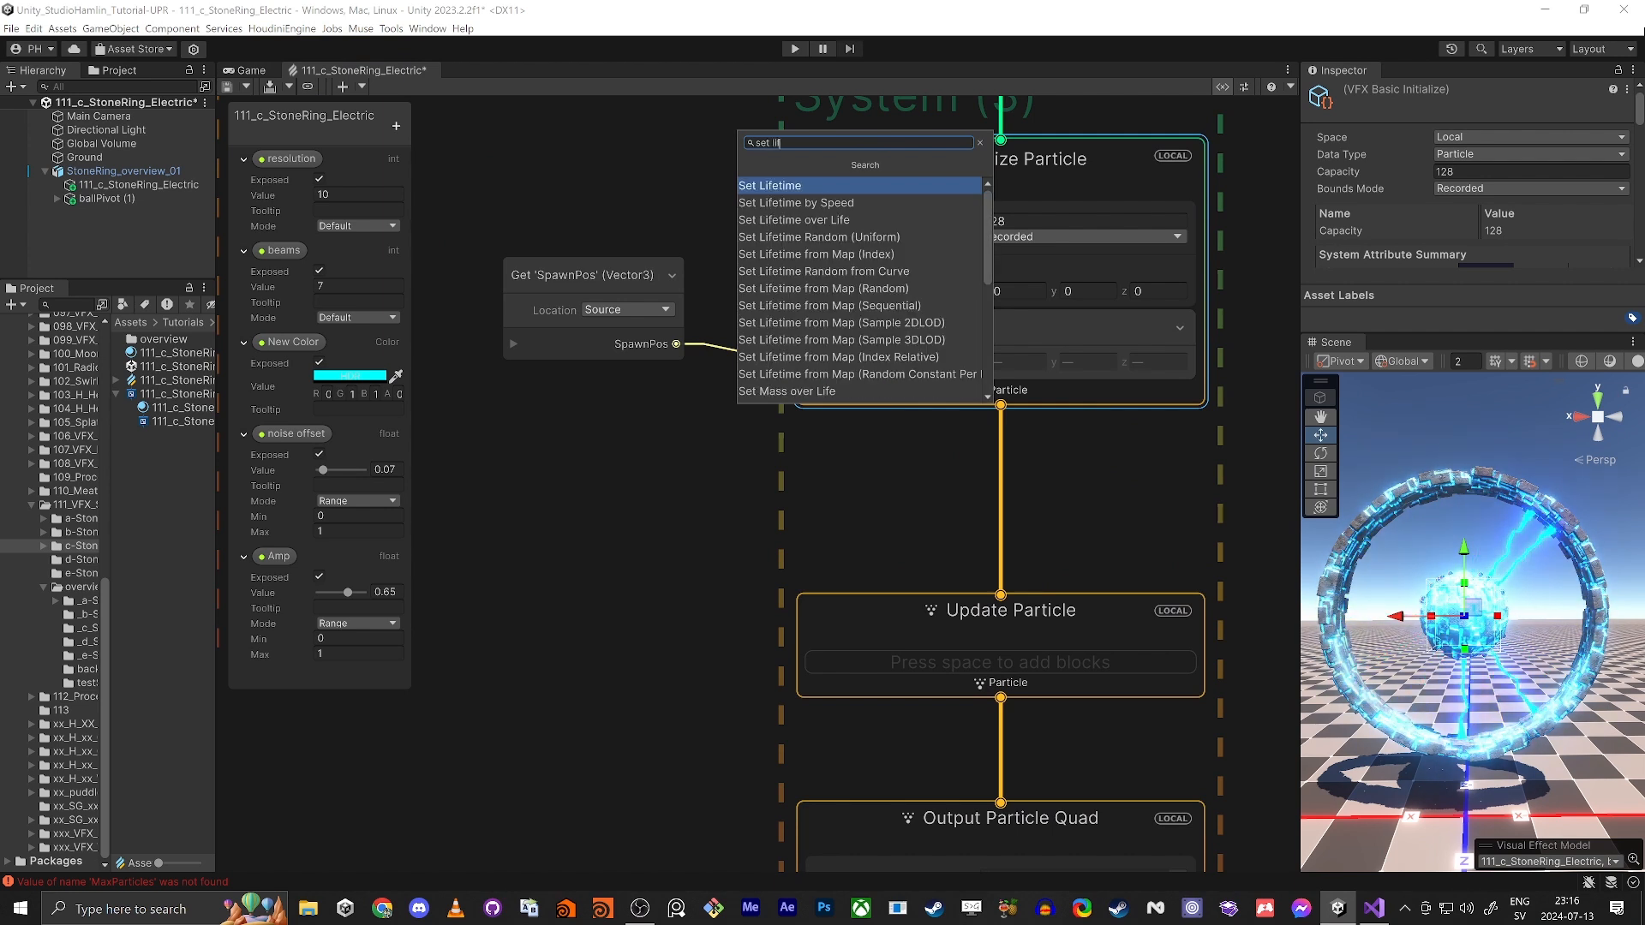
type(" rand")
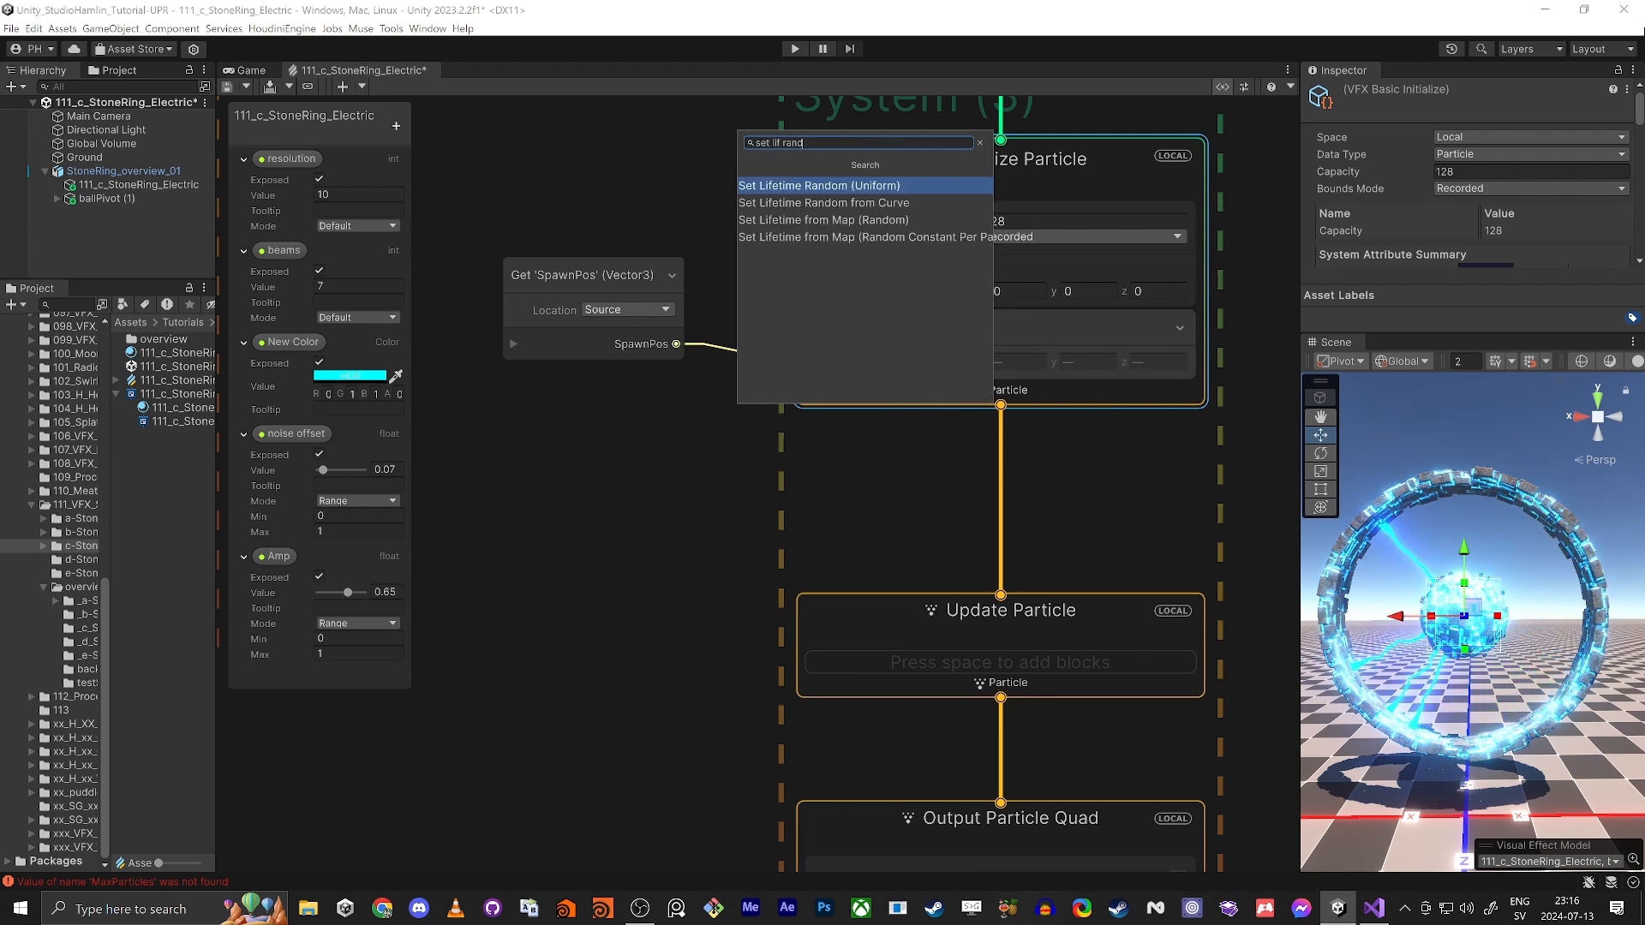
key("Down")
key("Up")
key("Return")
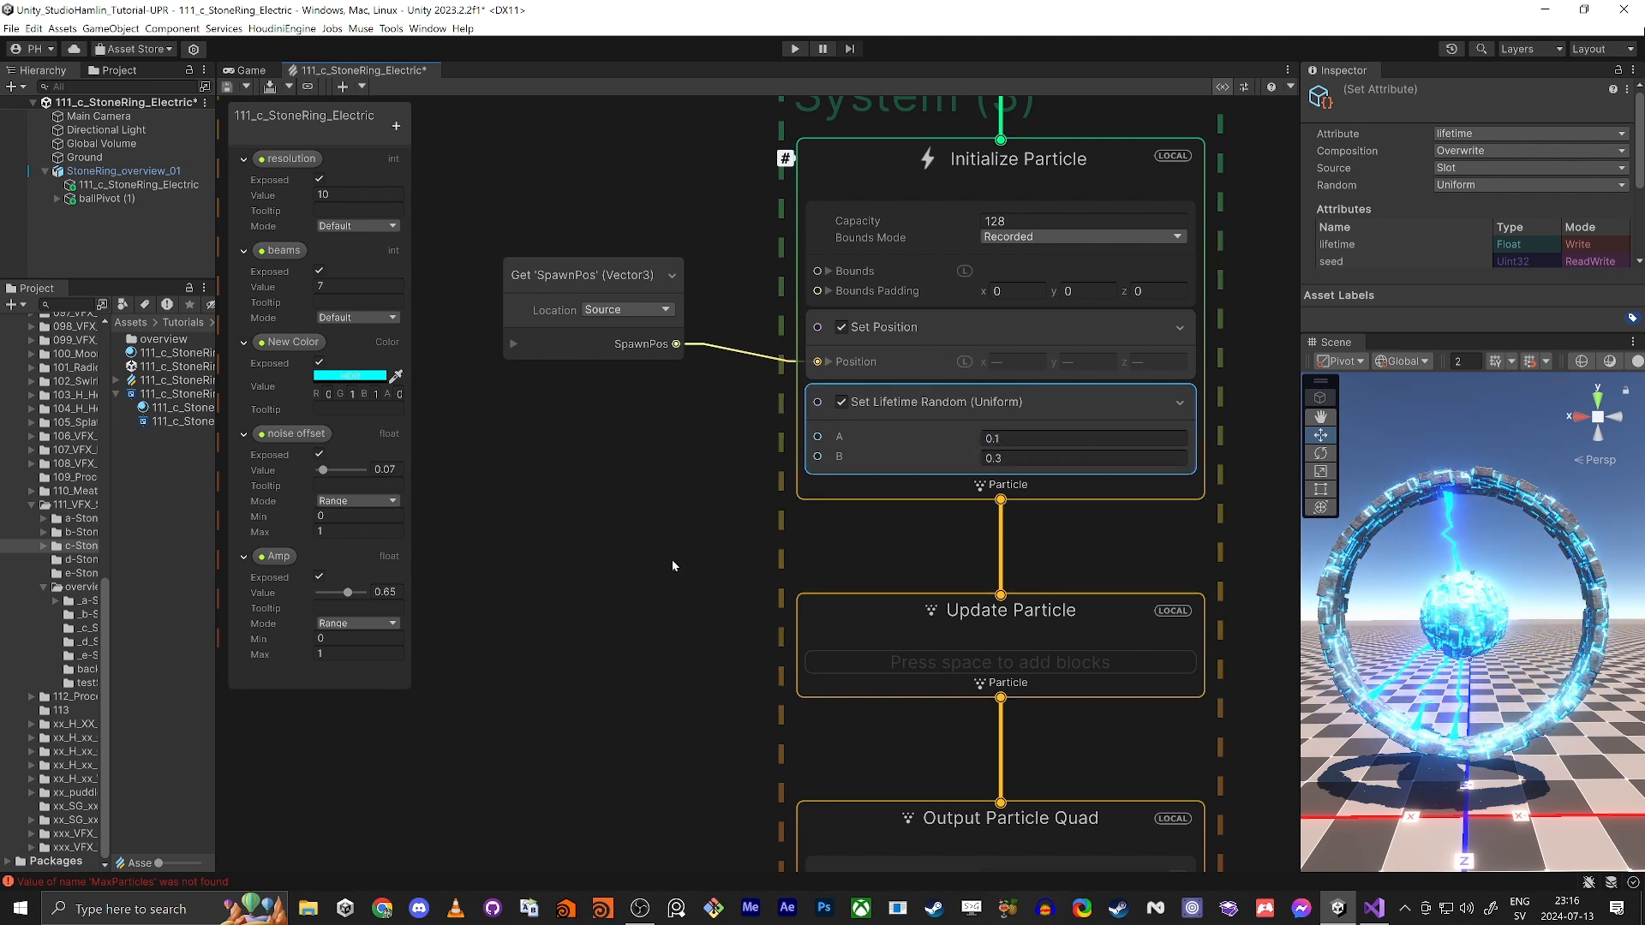
Step: Add a Set Velocity Random (Uniform) block to the new Initialize Particle context below Set Lifetime Random
middle_click_drag(656, 590, 620, 510)
left_click(821, 412)
key("space")
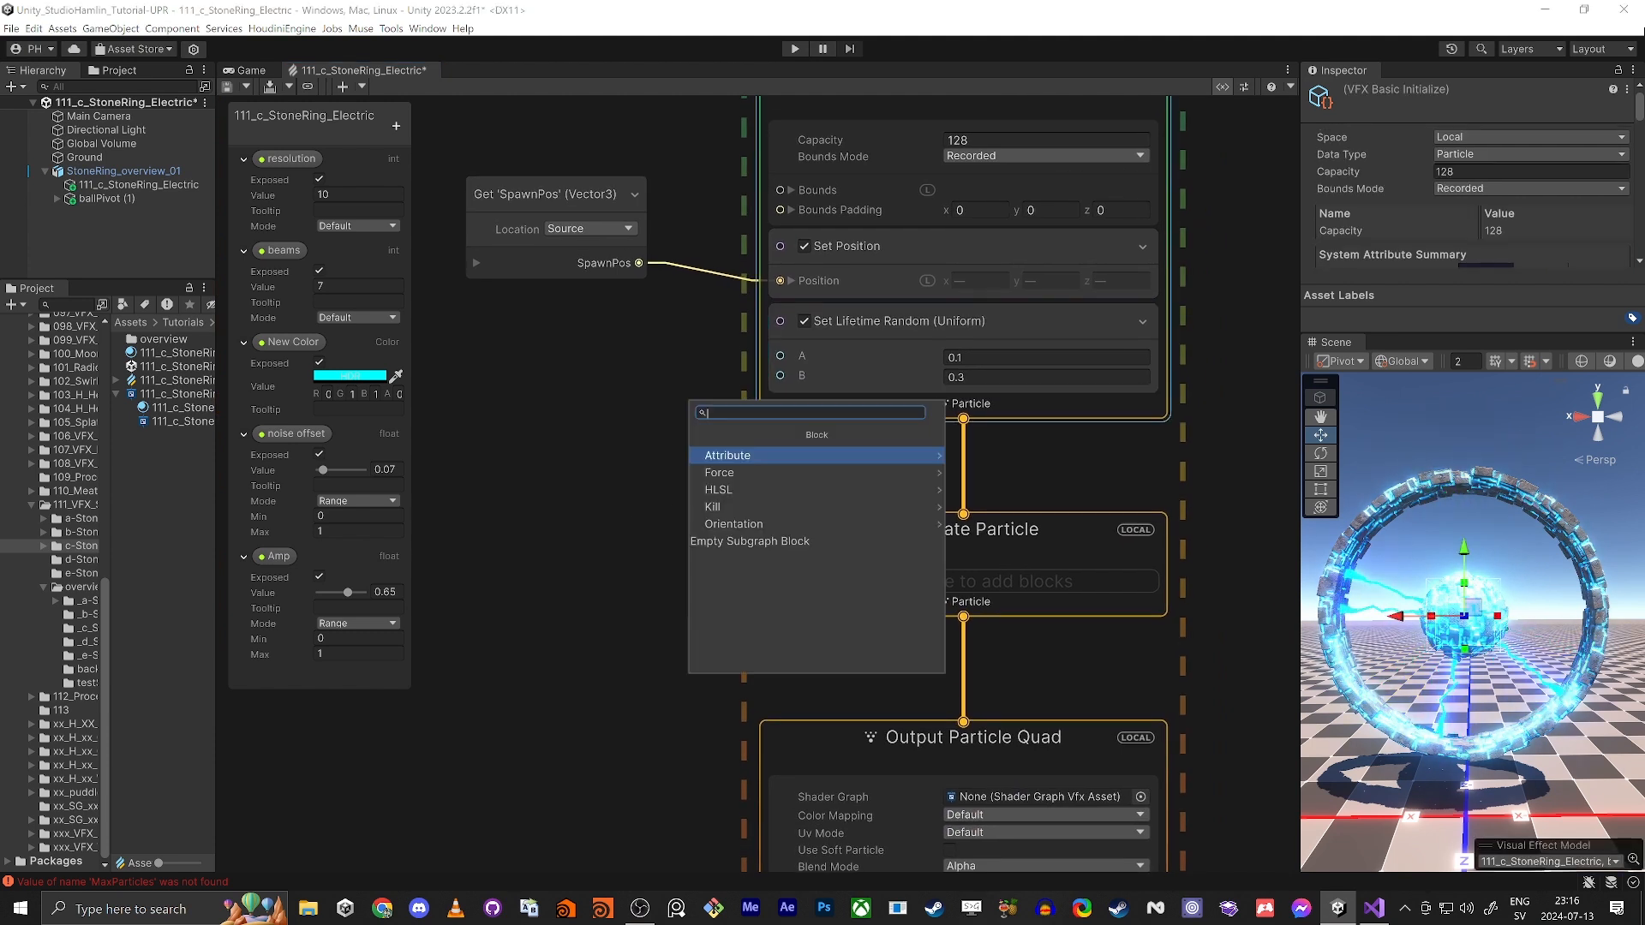
type("set velc")
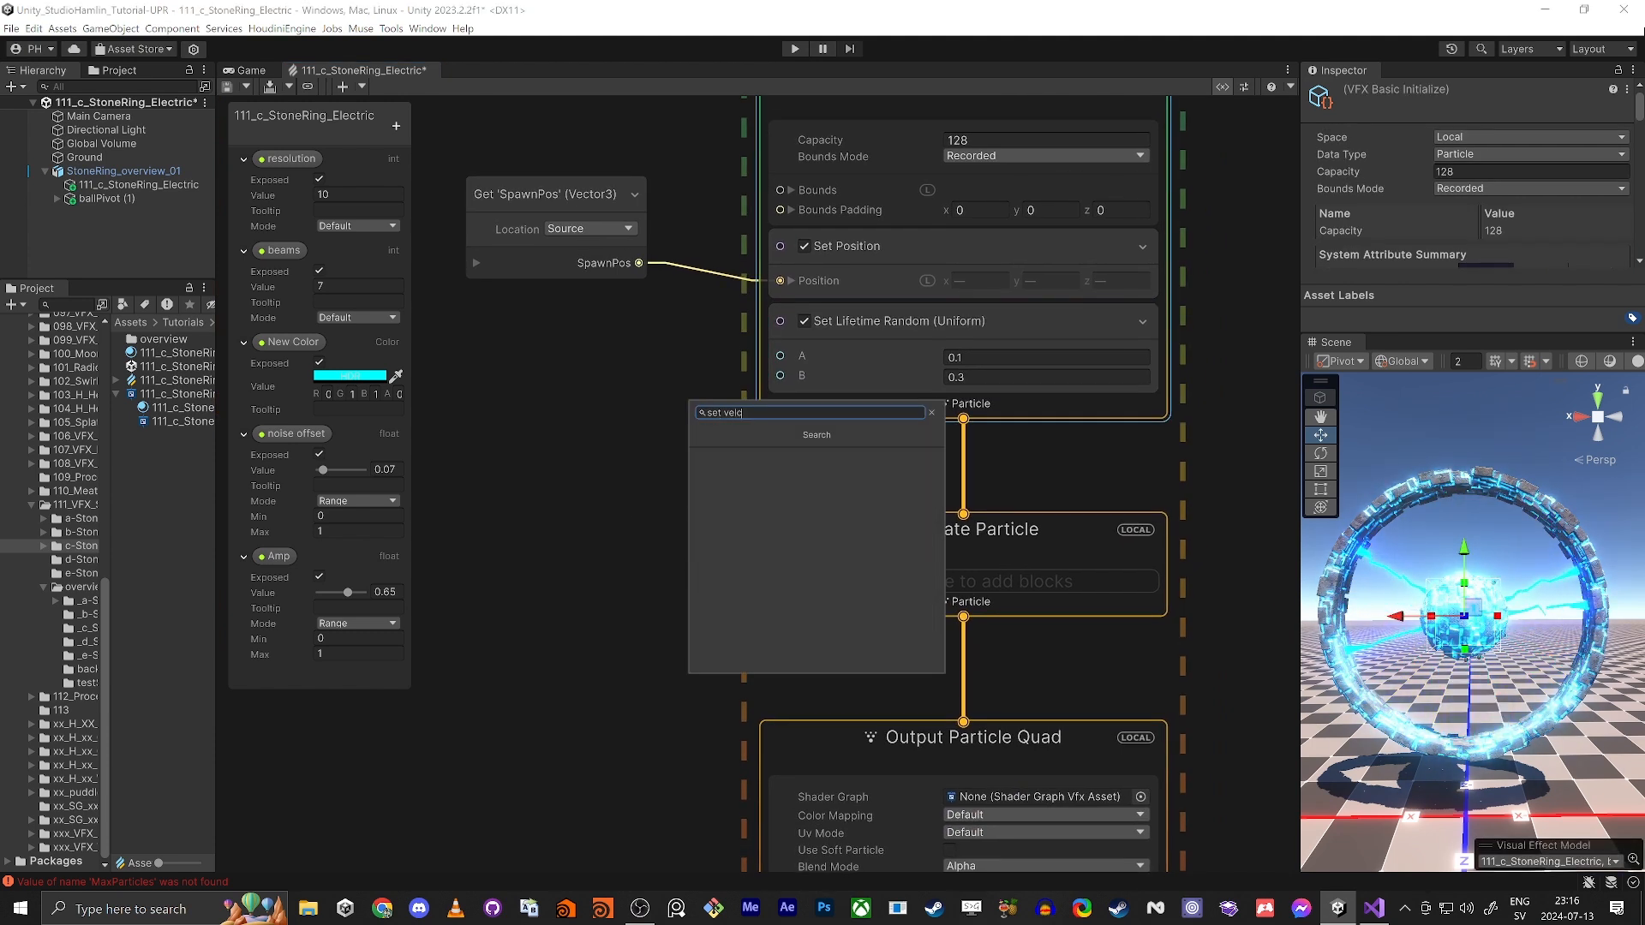
key("BackSpace")
type("rand")
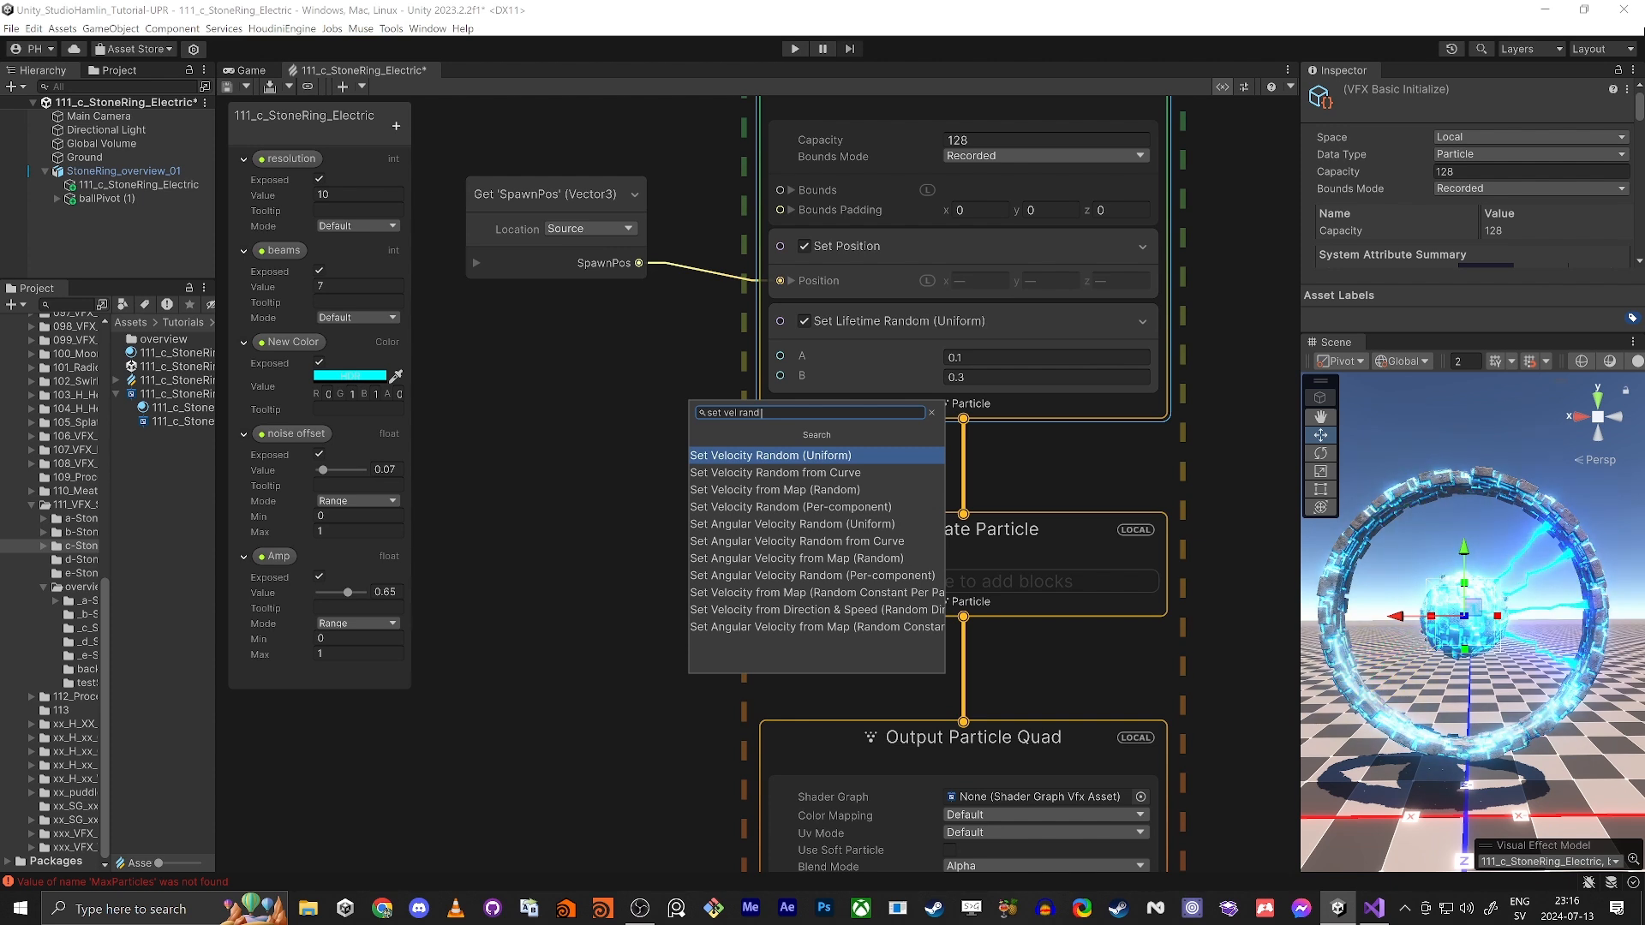
key("Return")
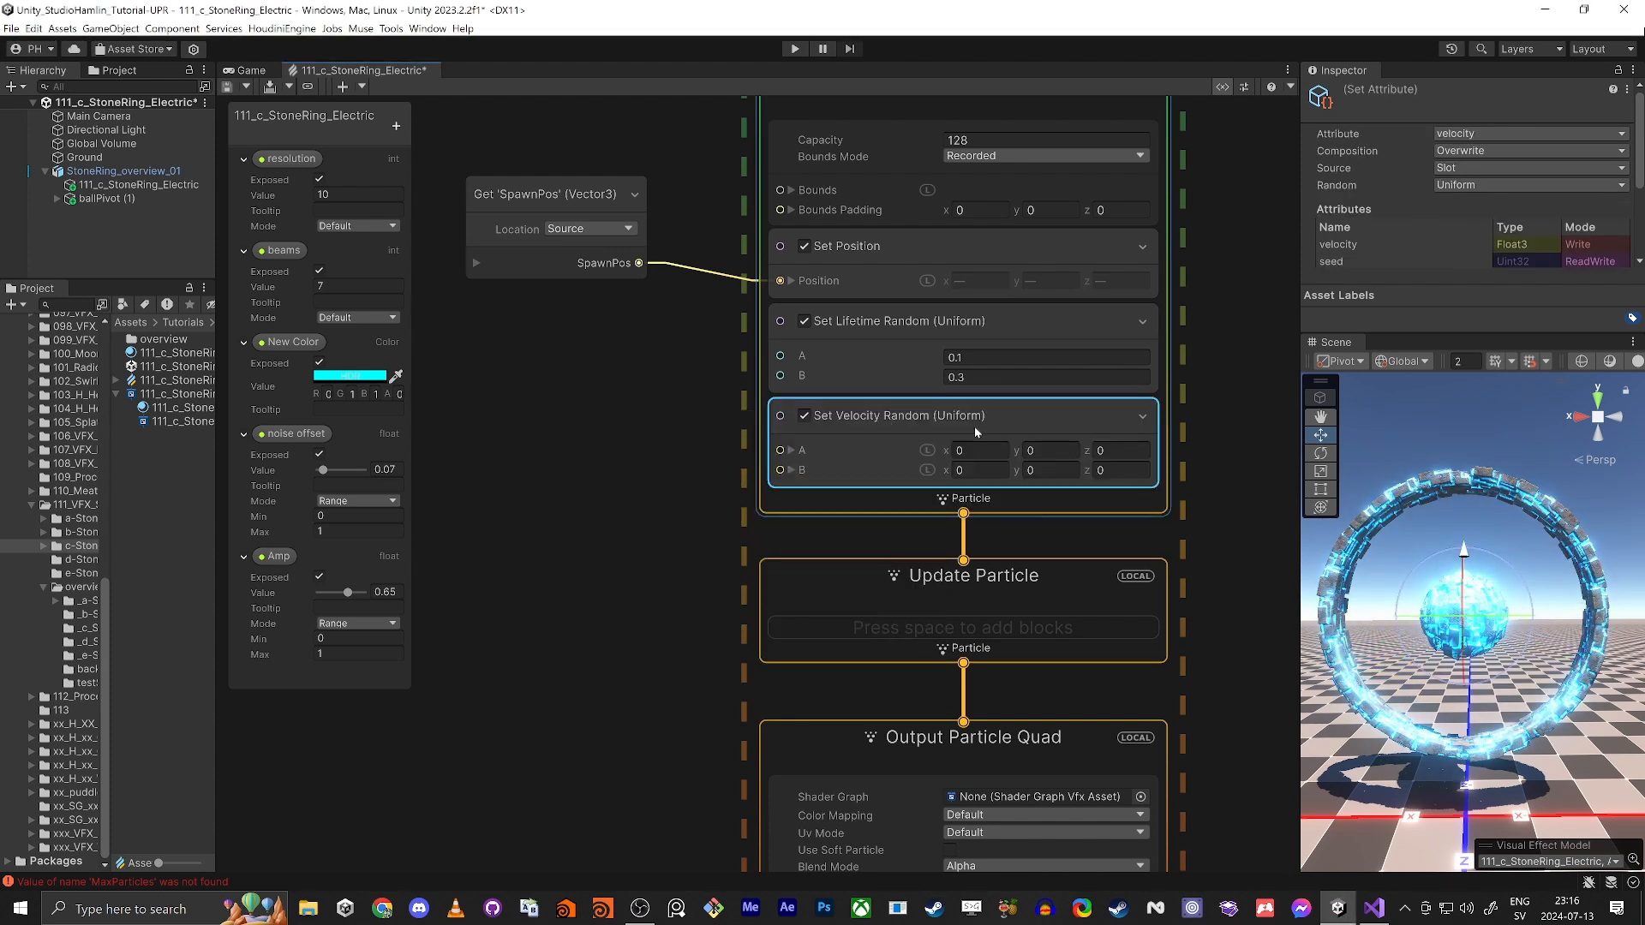
Step: Switch the velocity block's random mode to Per Component, with A at -1, -1, -1 and B at 1, 1, 1
left_click(1444, 186)
left_click(1489, 227)
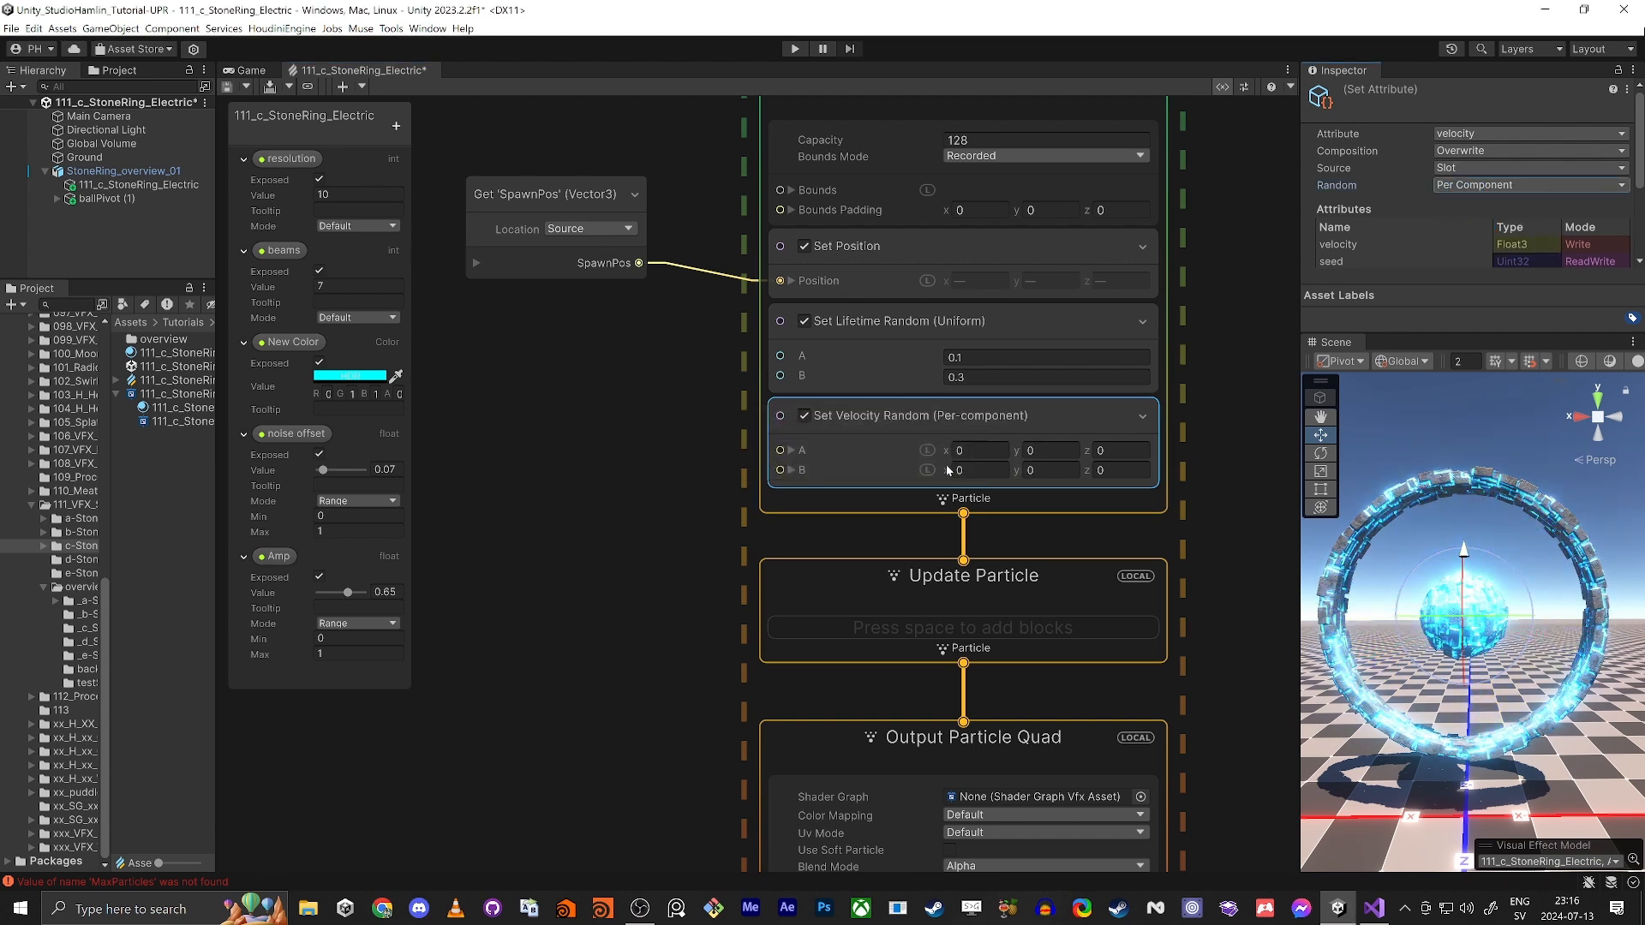
left_click_drag(974, 451, 684, 486)
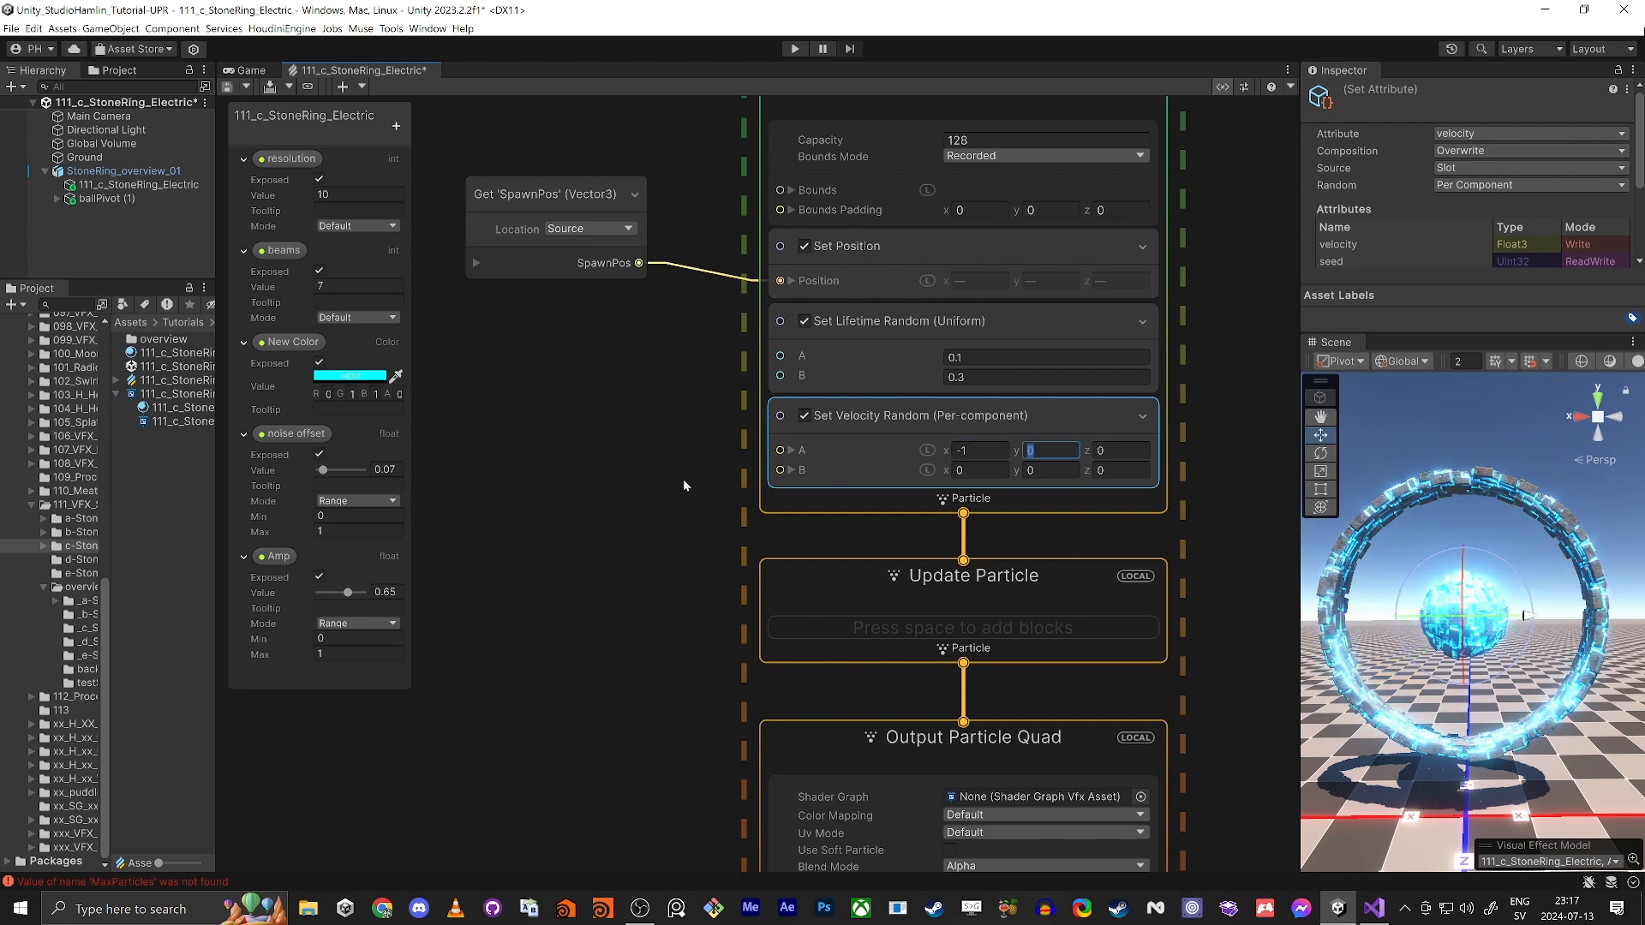
type("1")
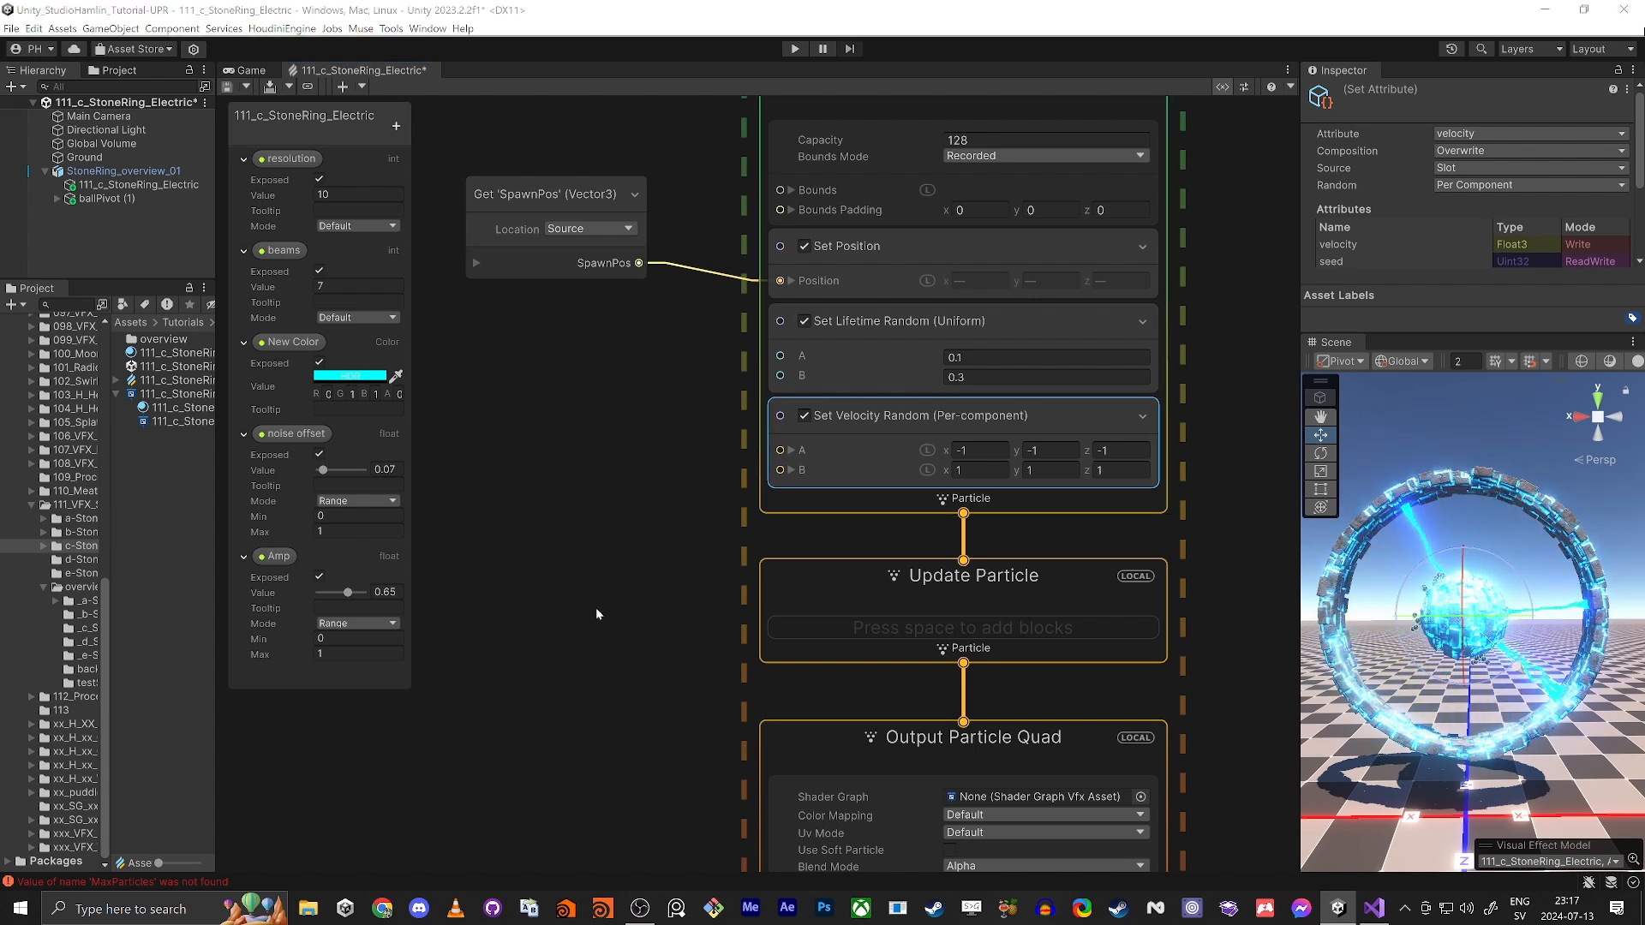
Step: Add a Set Size block to the Output Particle Quad context and set its Size to 2
middle_click_drag(679, 554, 677, 488)
middle_click_drag(657, 598, 587, 402)
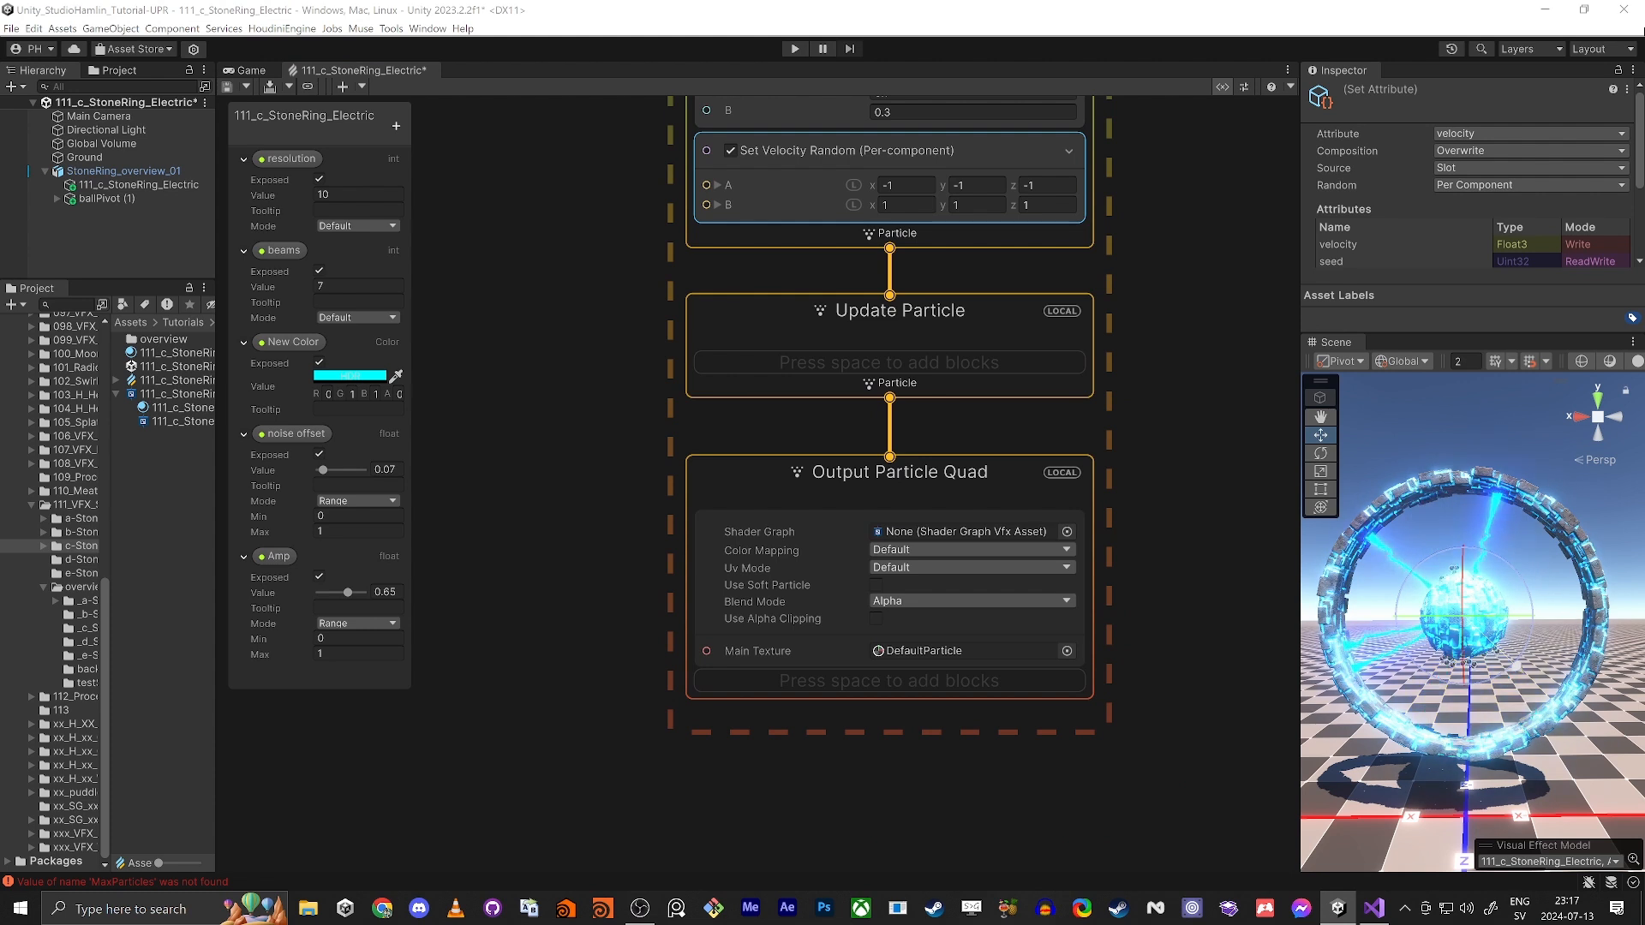
middle_click_drag(646, 687, 641, 555)
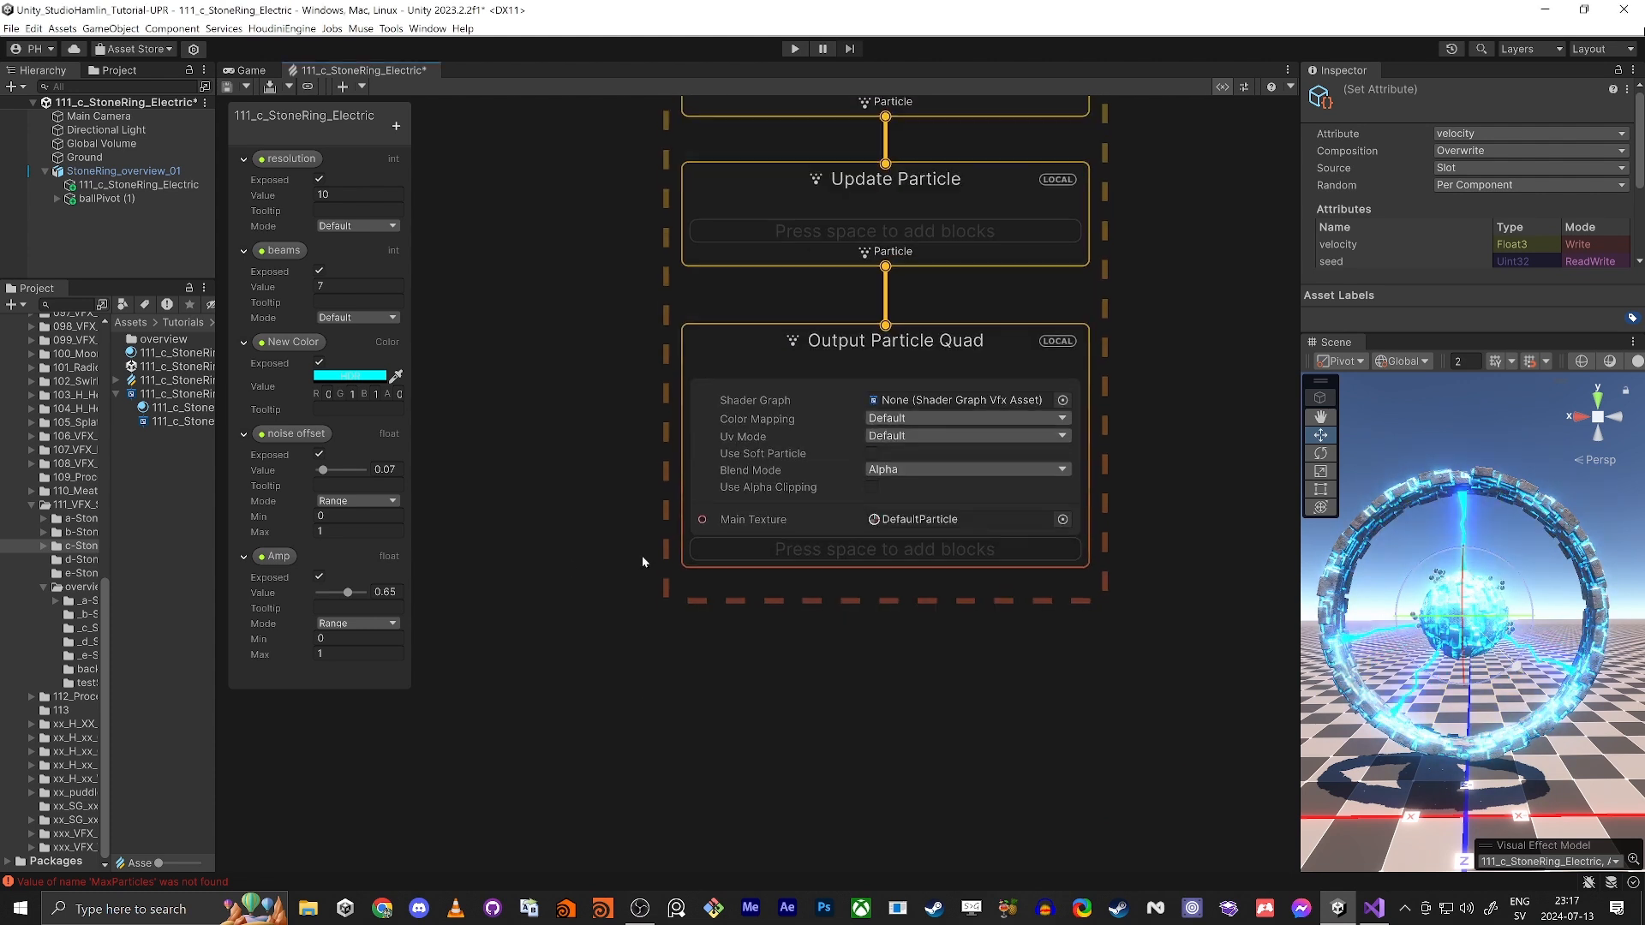
left_click(854, 341)
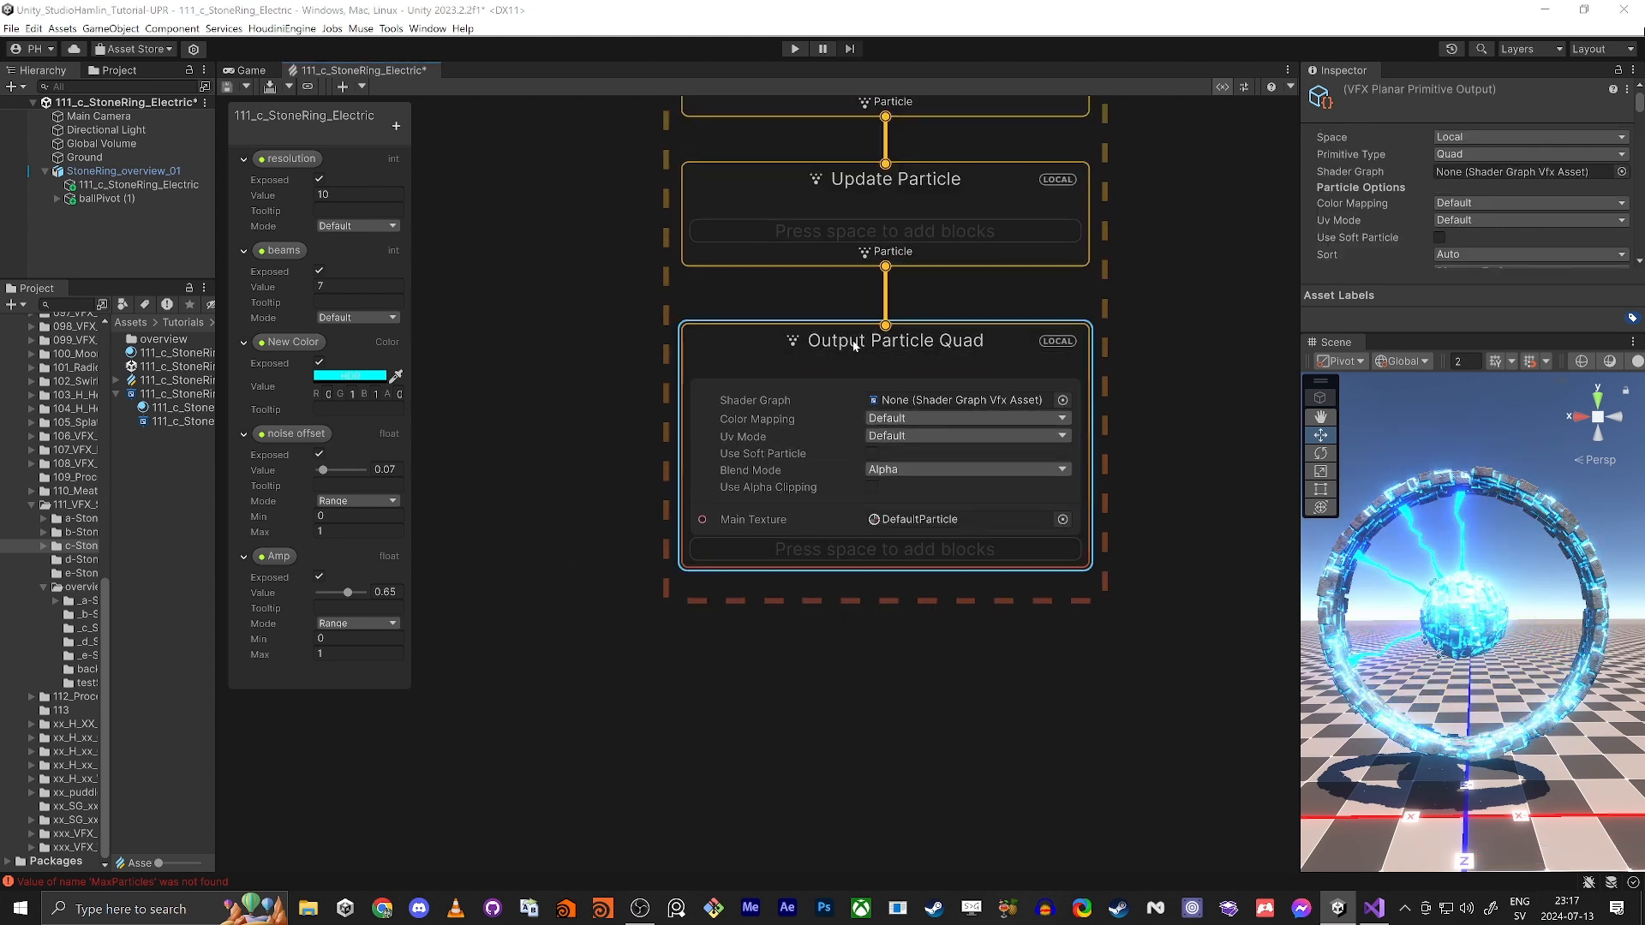
key("space")
type("set size")
key("Return")
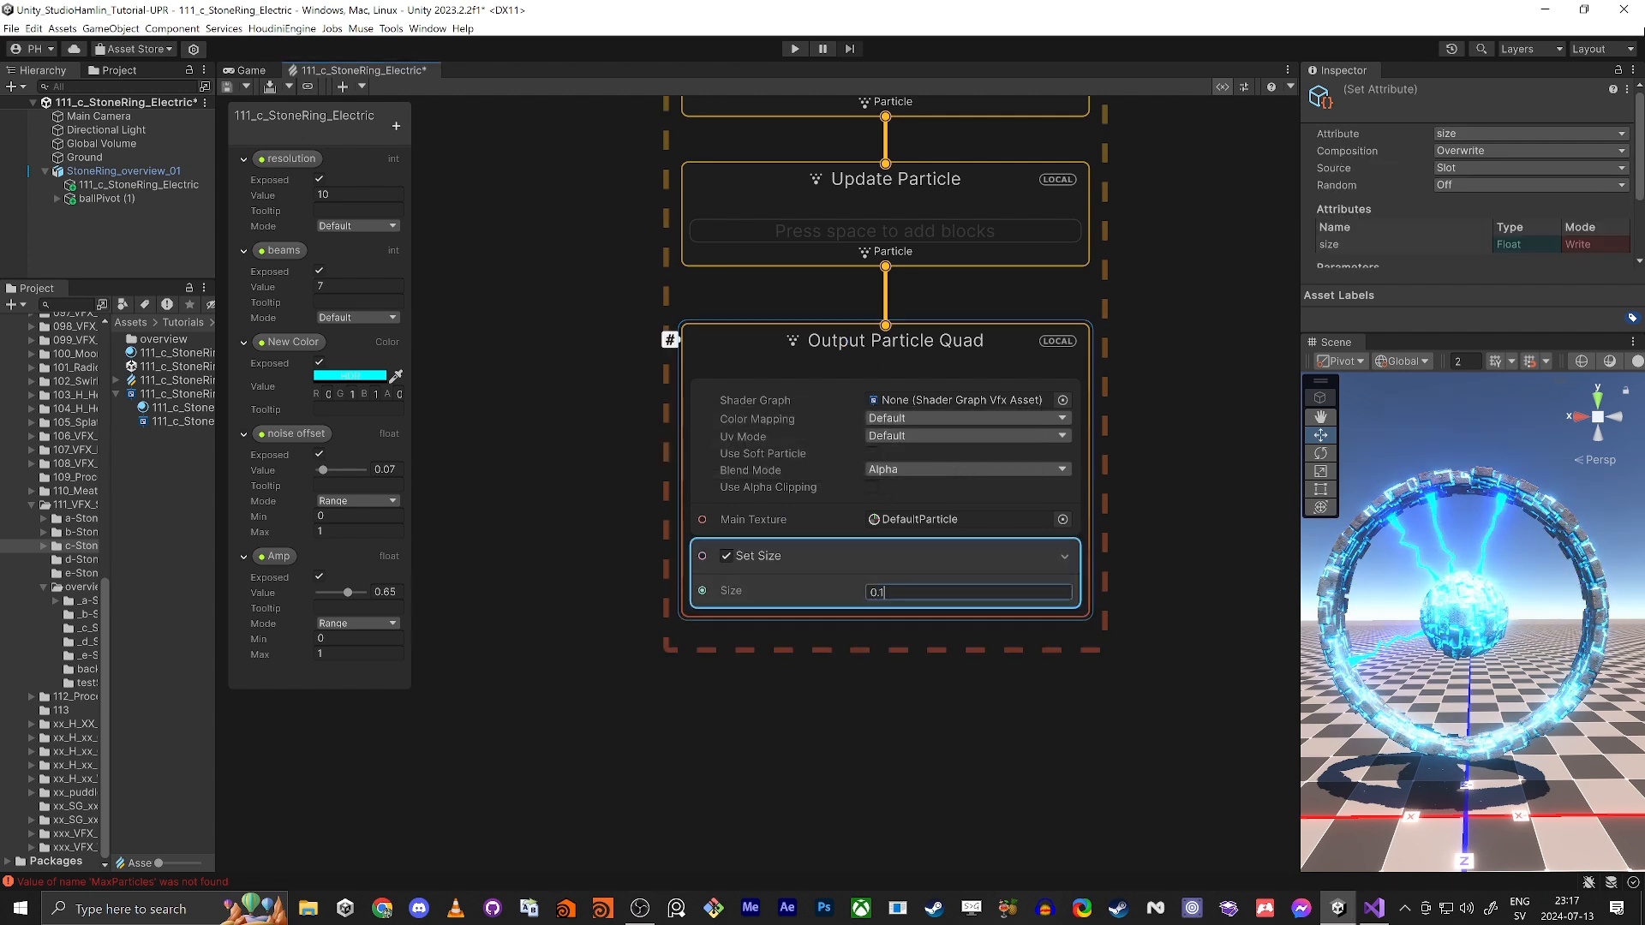
type("2")
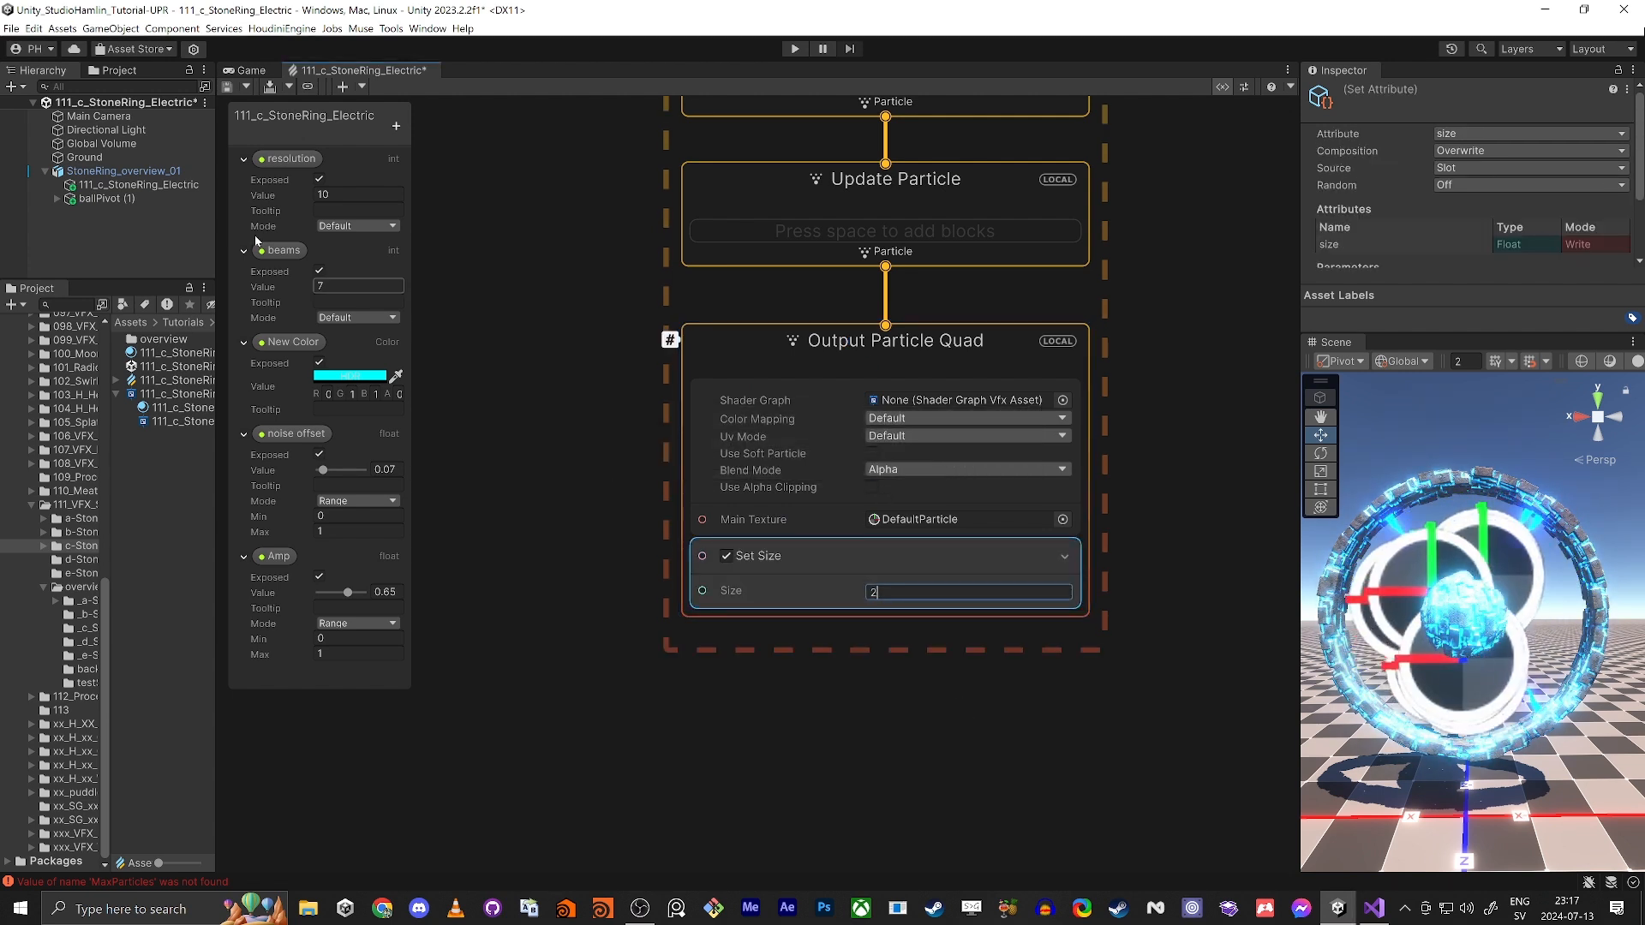
Step: Deactivate the ballPivot (1) object in the scene and get a closer look at the ring
left_click(115, 199)
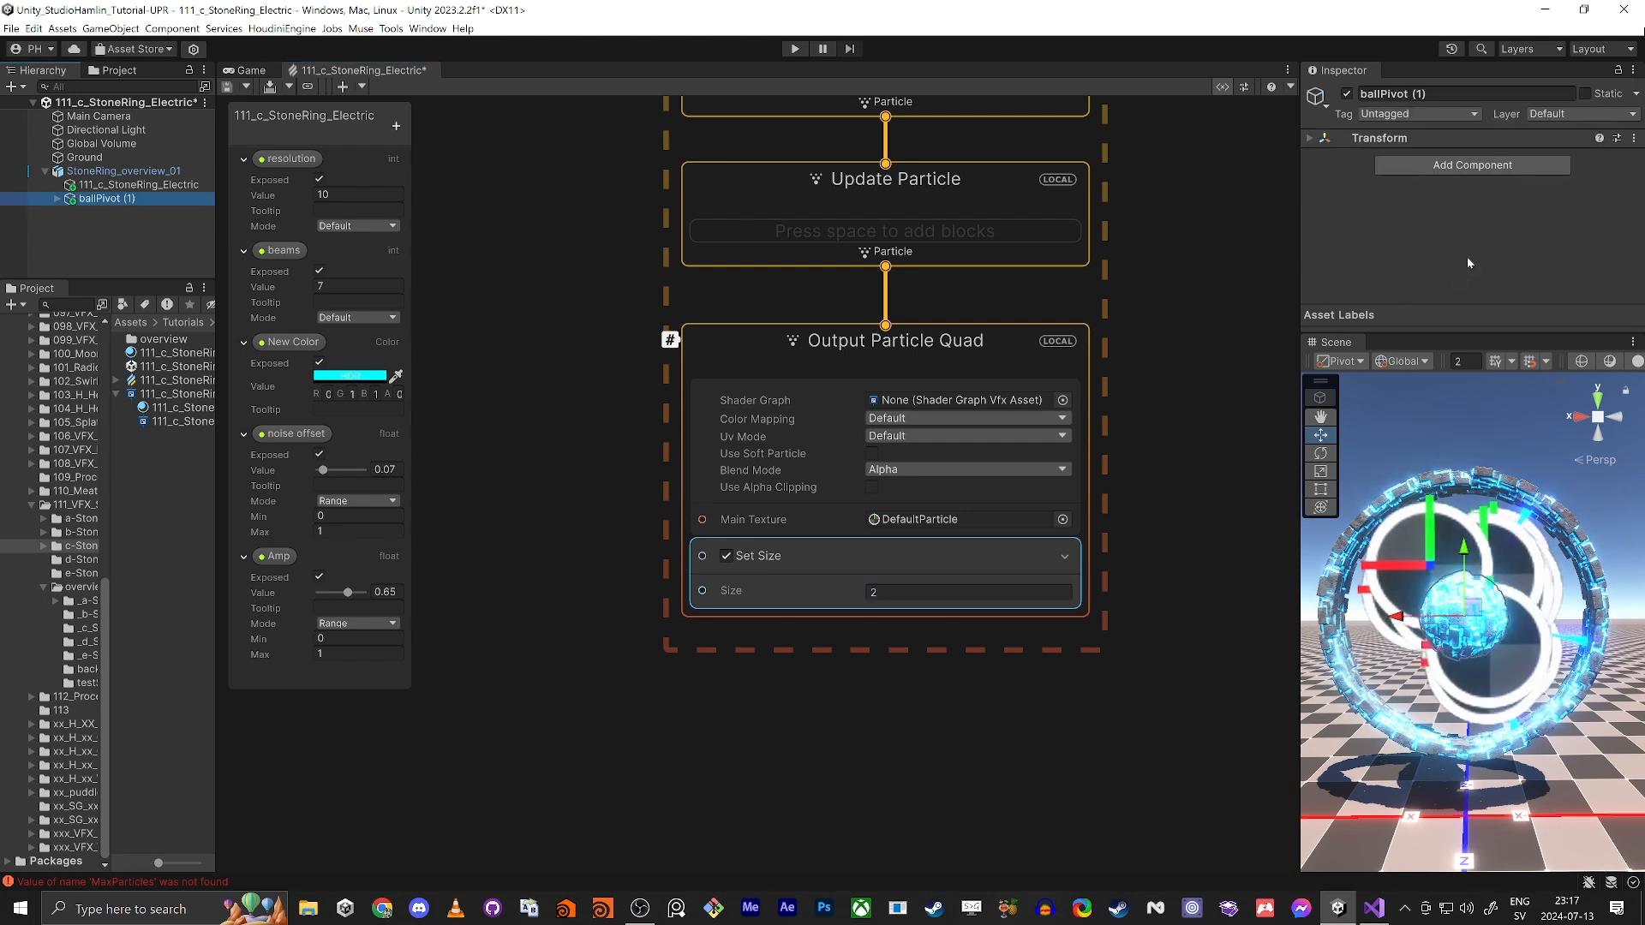
left_click(1347, 96)
scroll(1442, 644, "up", 5)
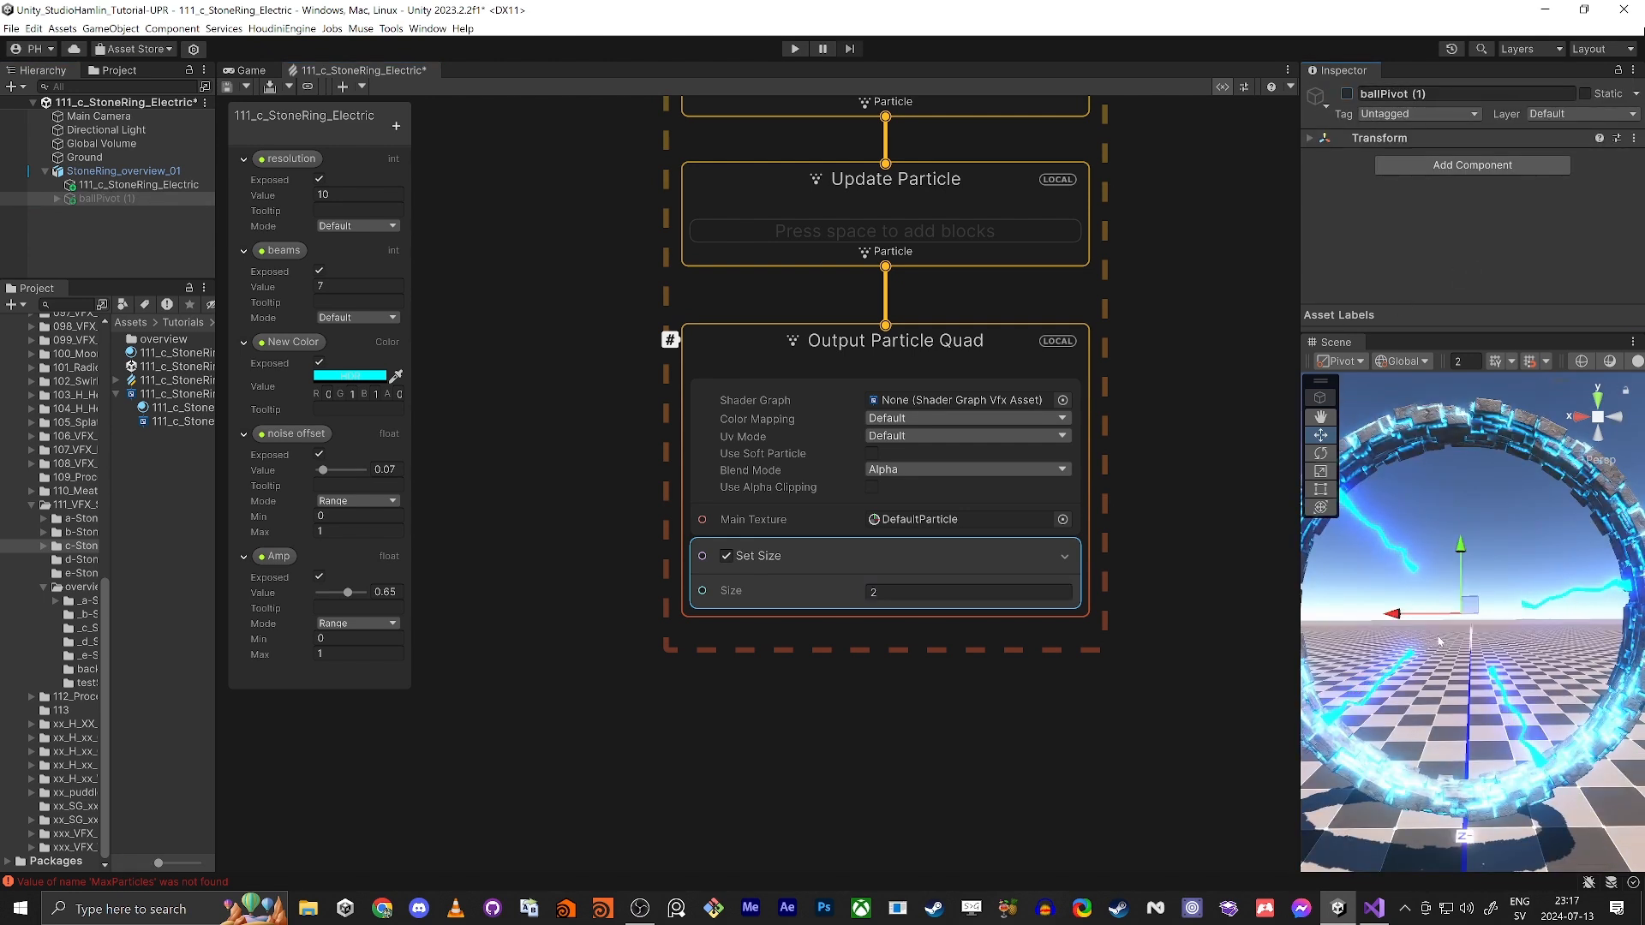
Step: Set the Size of Output Particle Quad's Set Size block to 0.2
left_click_drag(882, 592, 588, 596)
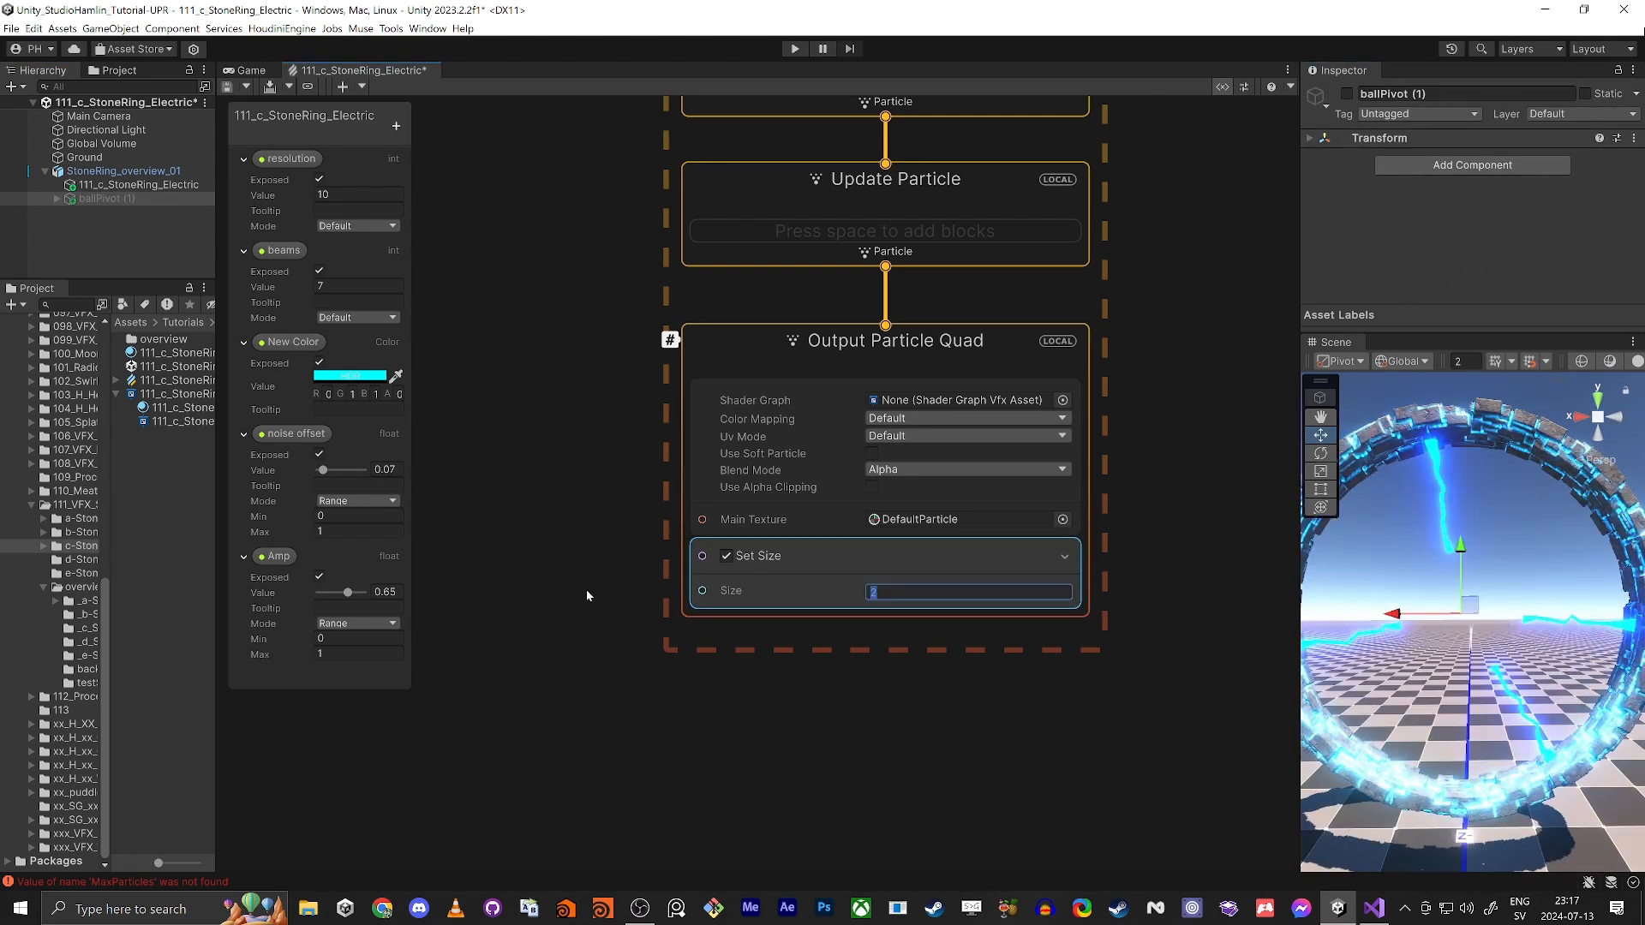
type("0.2")
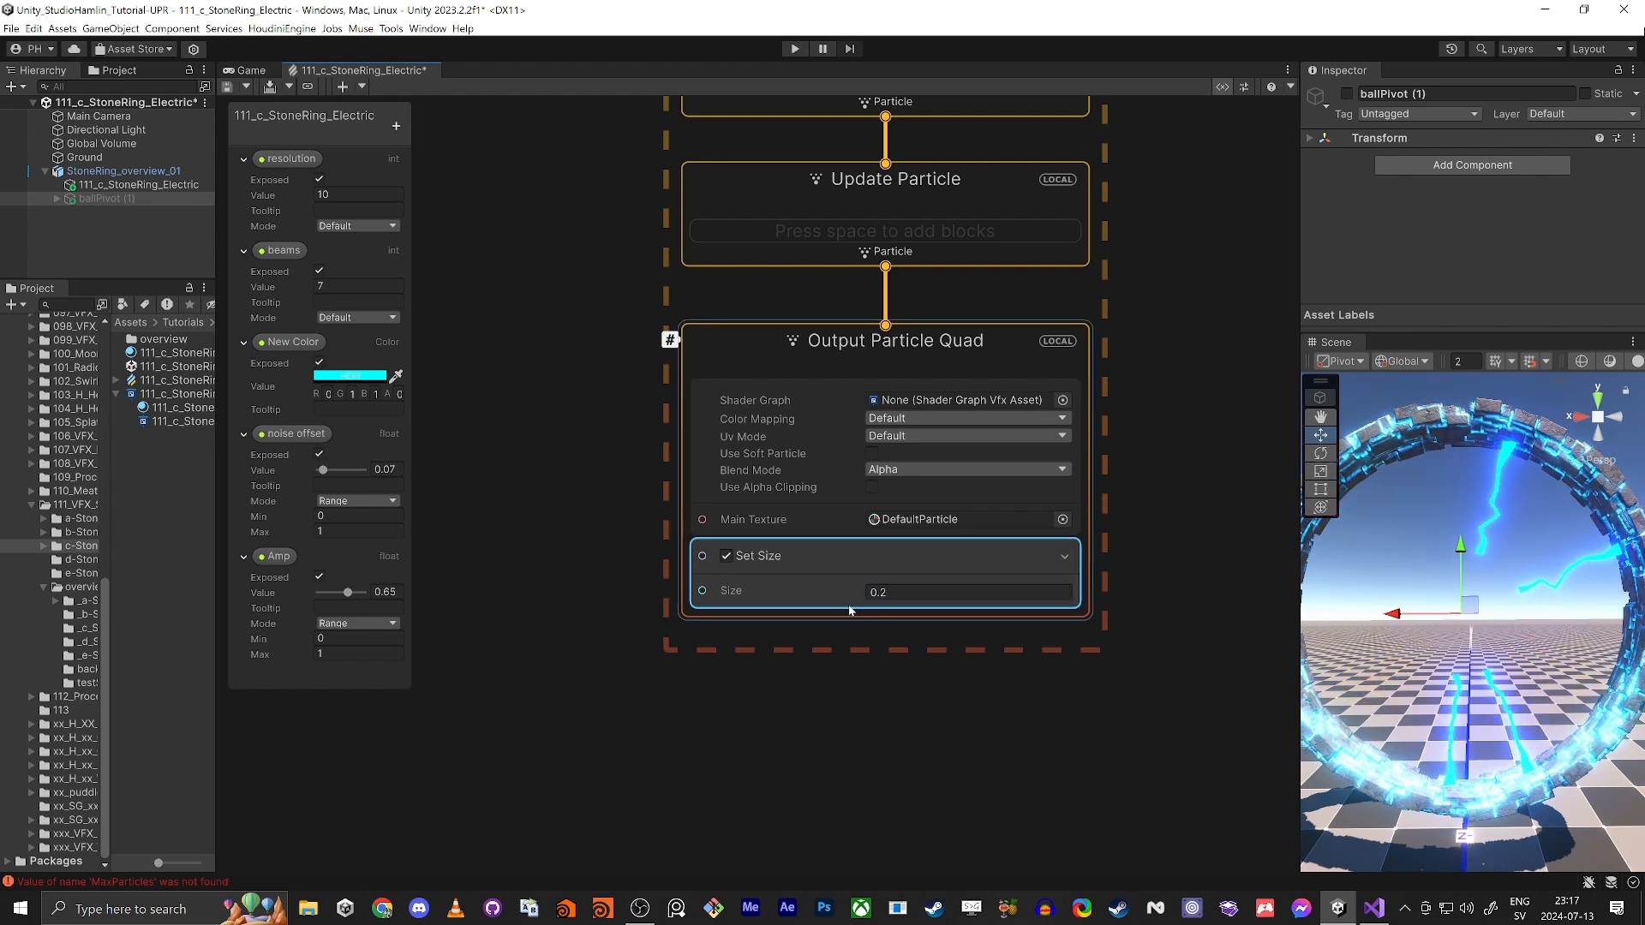
Step: Add a Set Scale block to Output Particle Quad with X at 0.5, Y at 4 and Z at 0.5
left_click(719, 332)
key("space")
type("set sc")
key("Return")
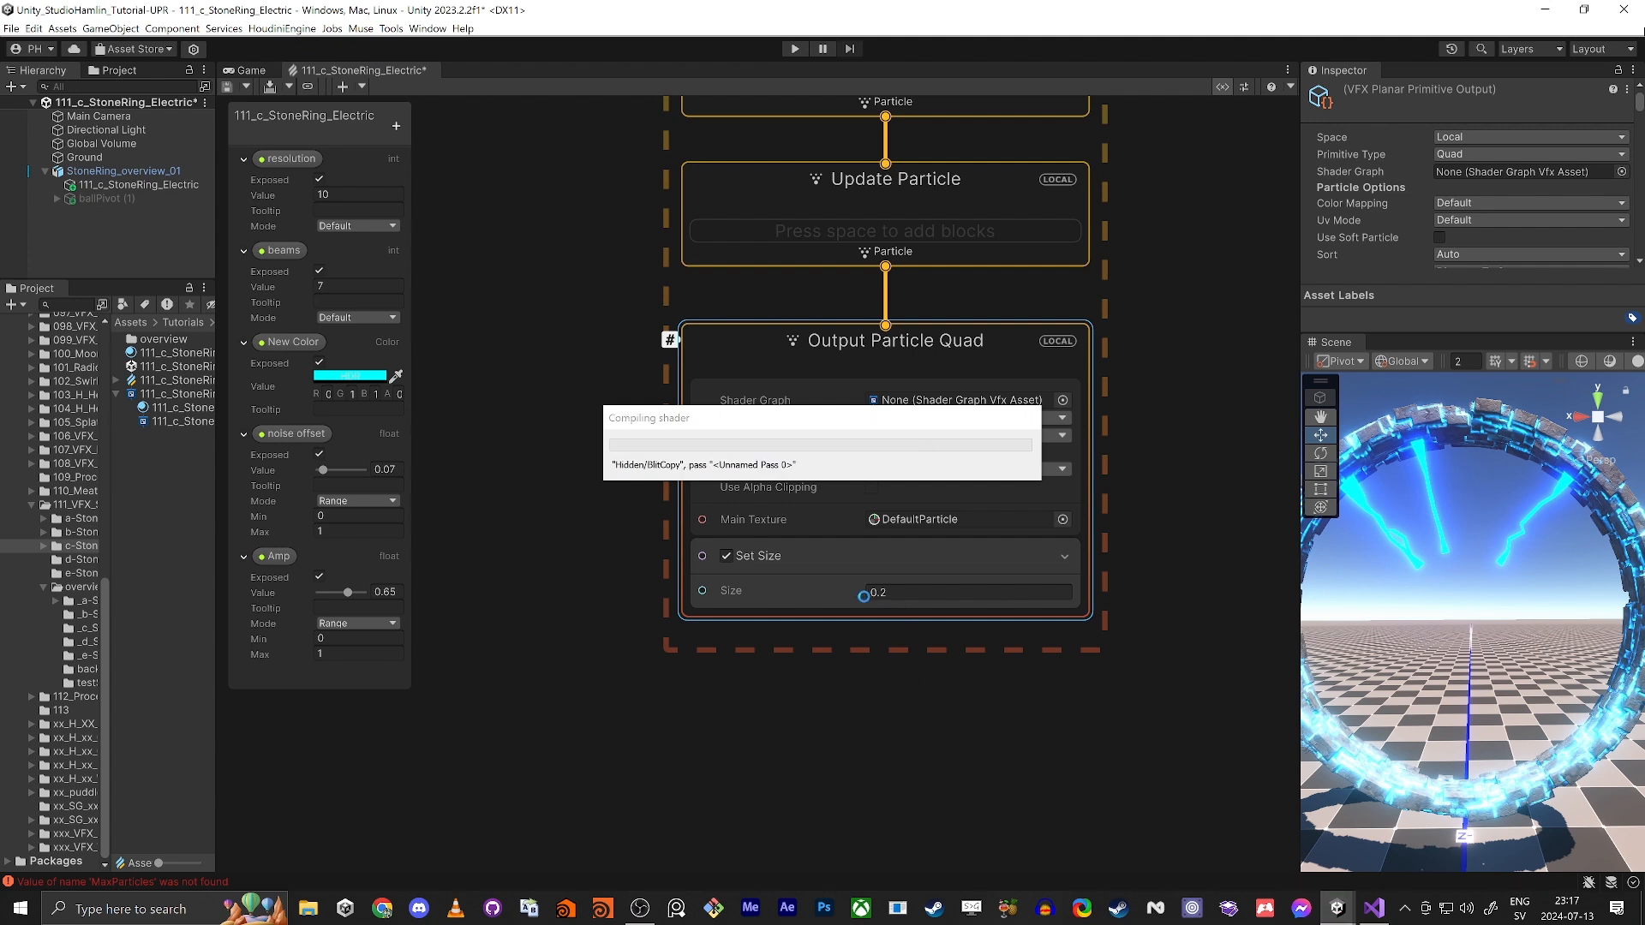
type("4")
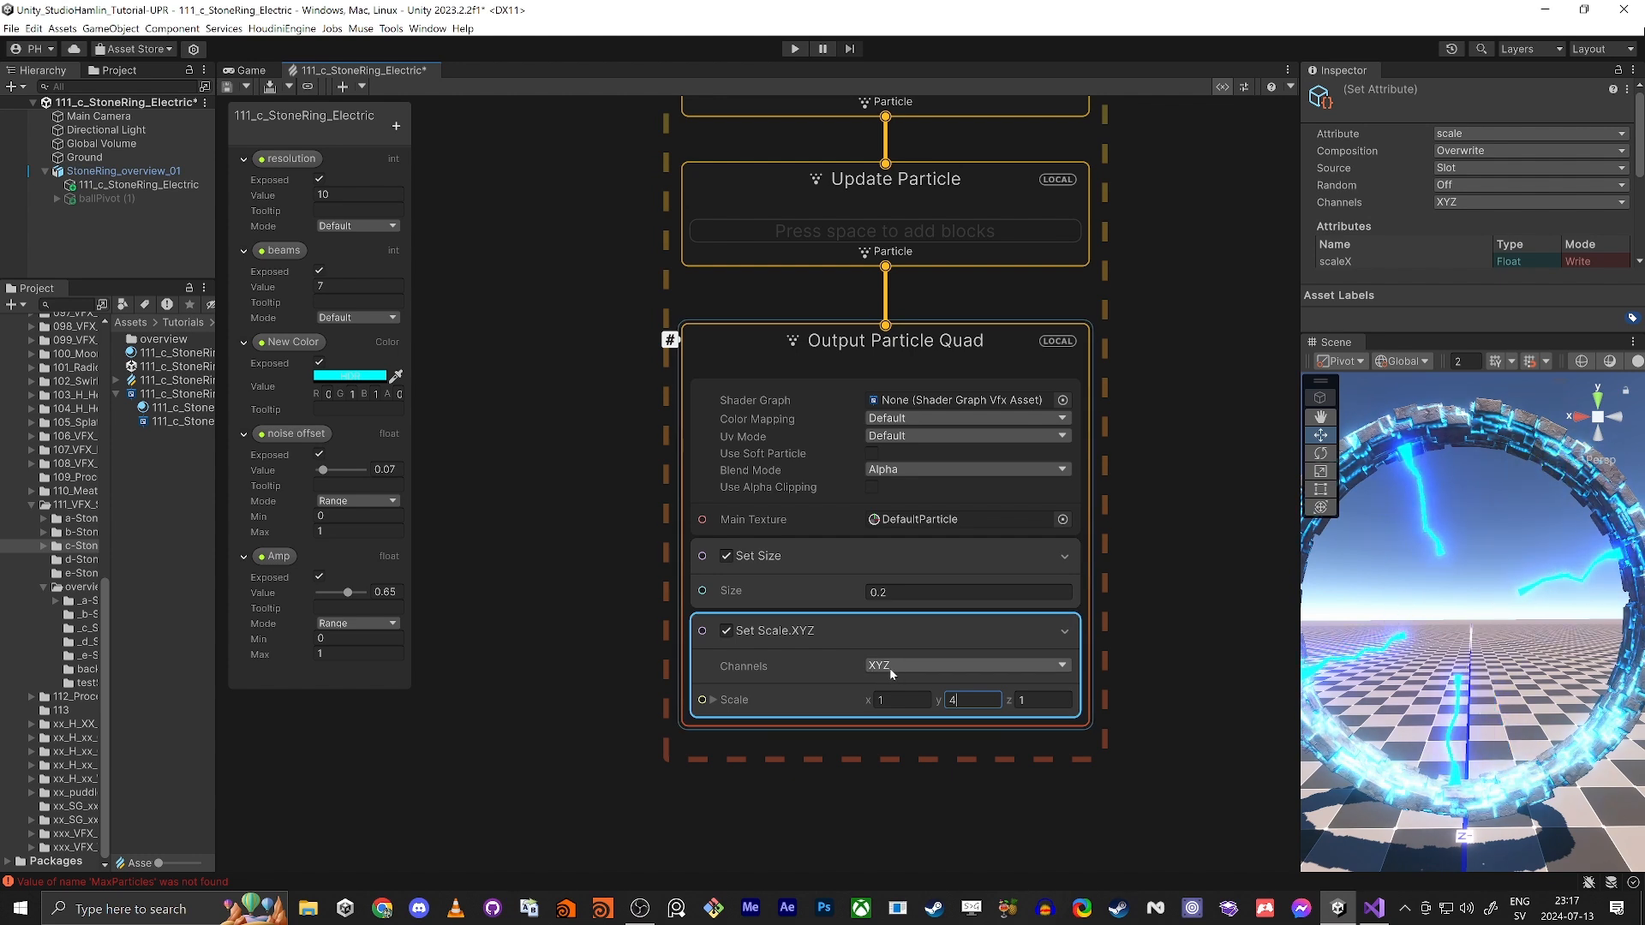
left_click_drag(868, 700, 862, 701)
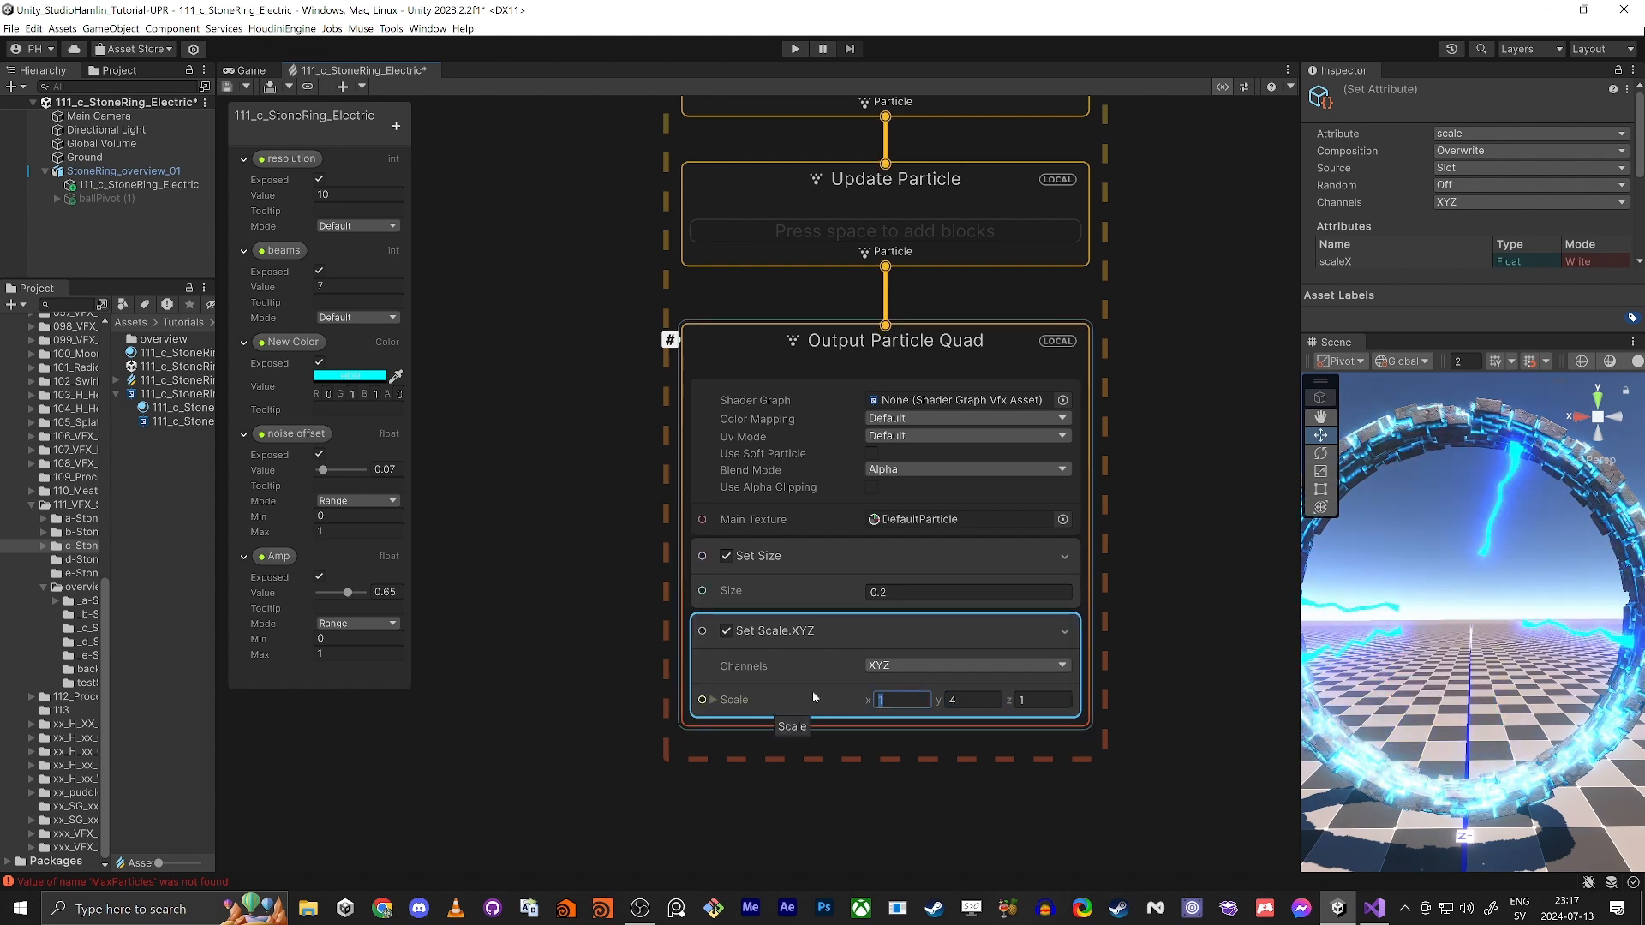
type("0.5")
key("Tab")
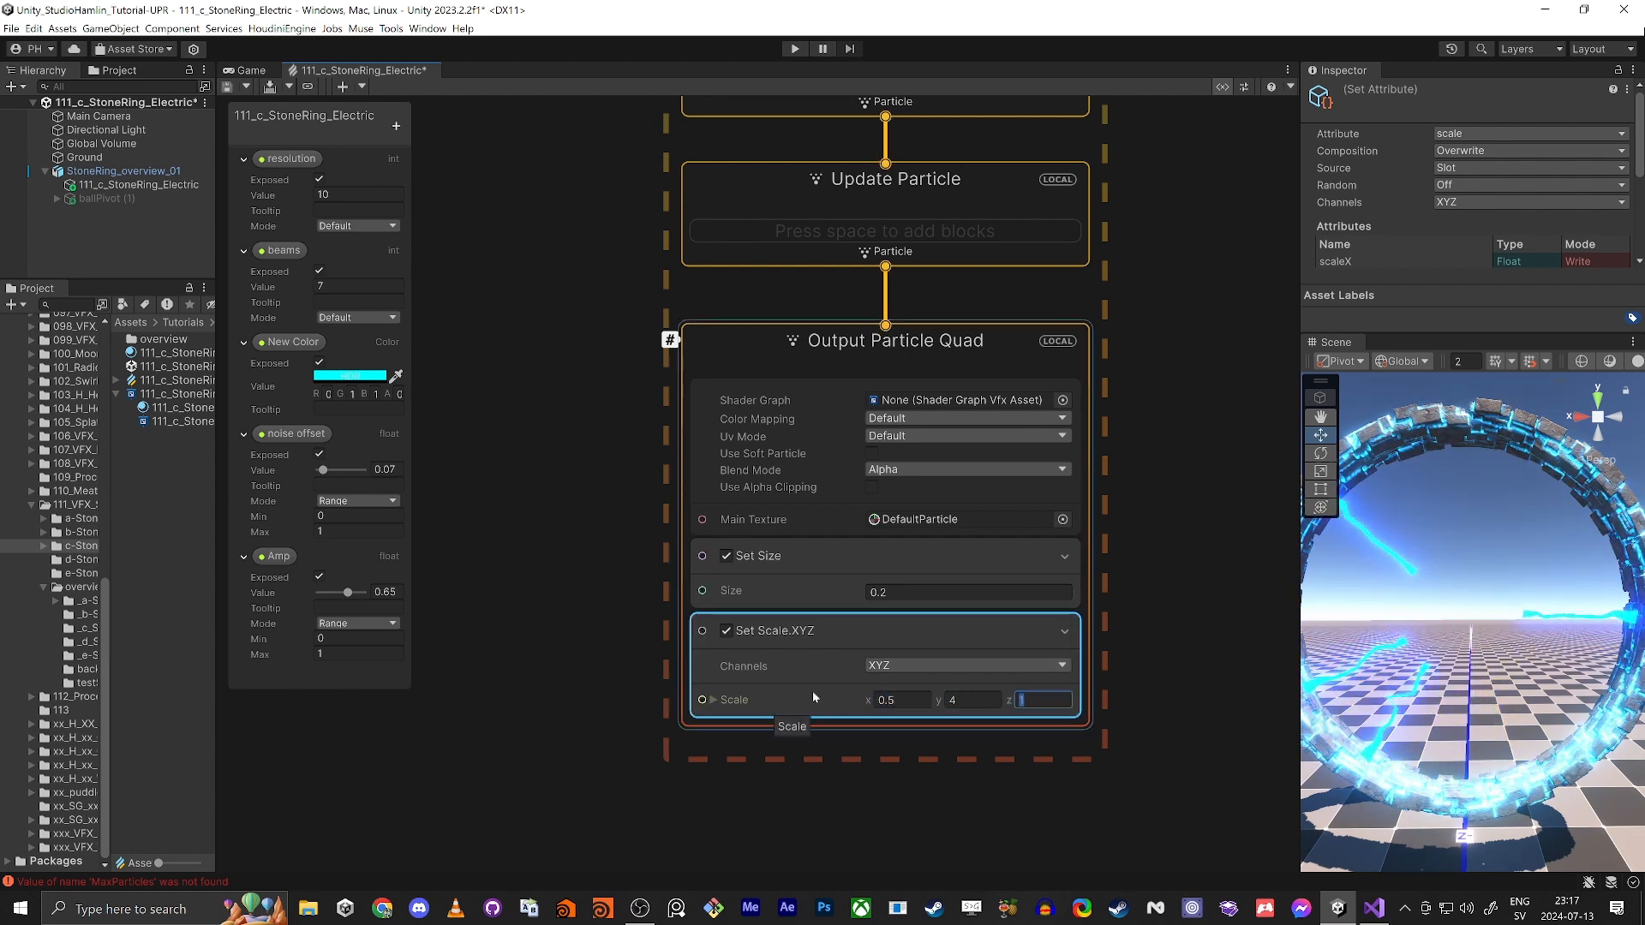
key("Tab")
type("0.5")
key("Tab")
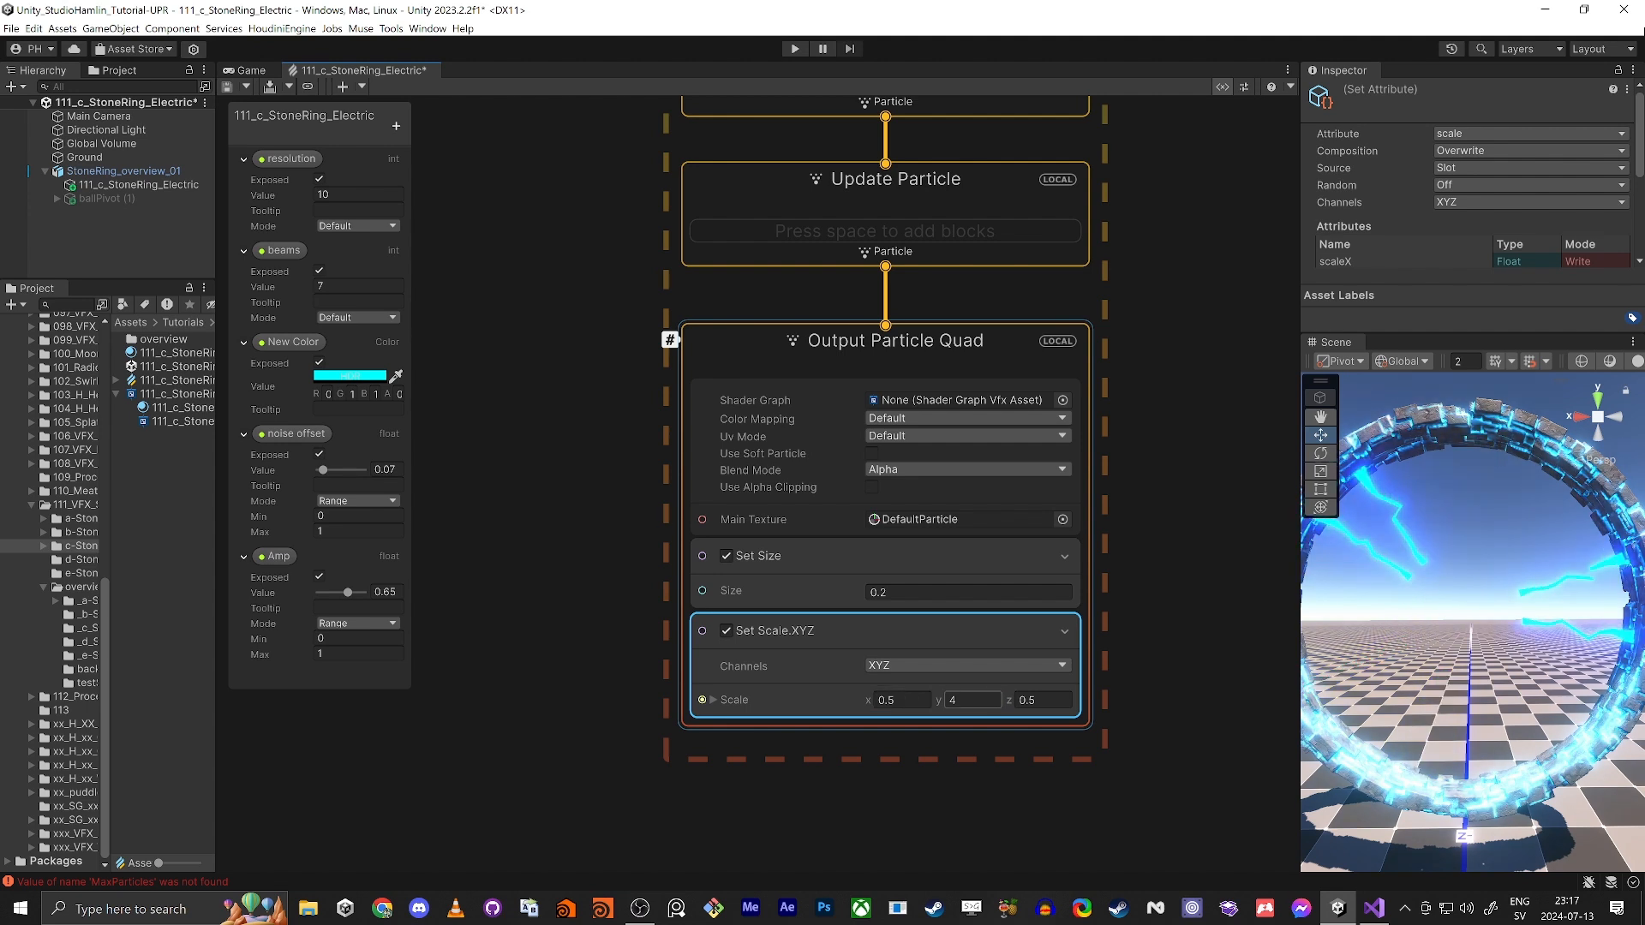
Step: Add an Orient: Face Camera Position block to Output Particle Quad and change its mode to Along Velocity
middle_click_drag(859, 790, 846, 738)
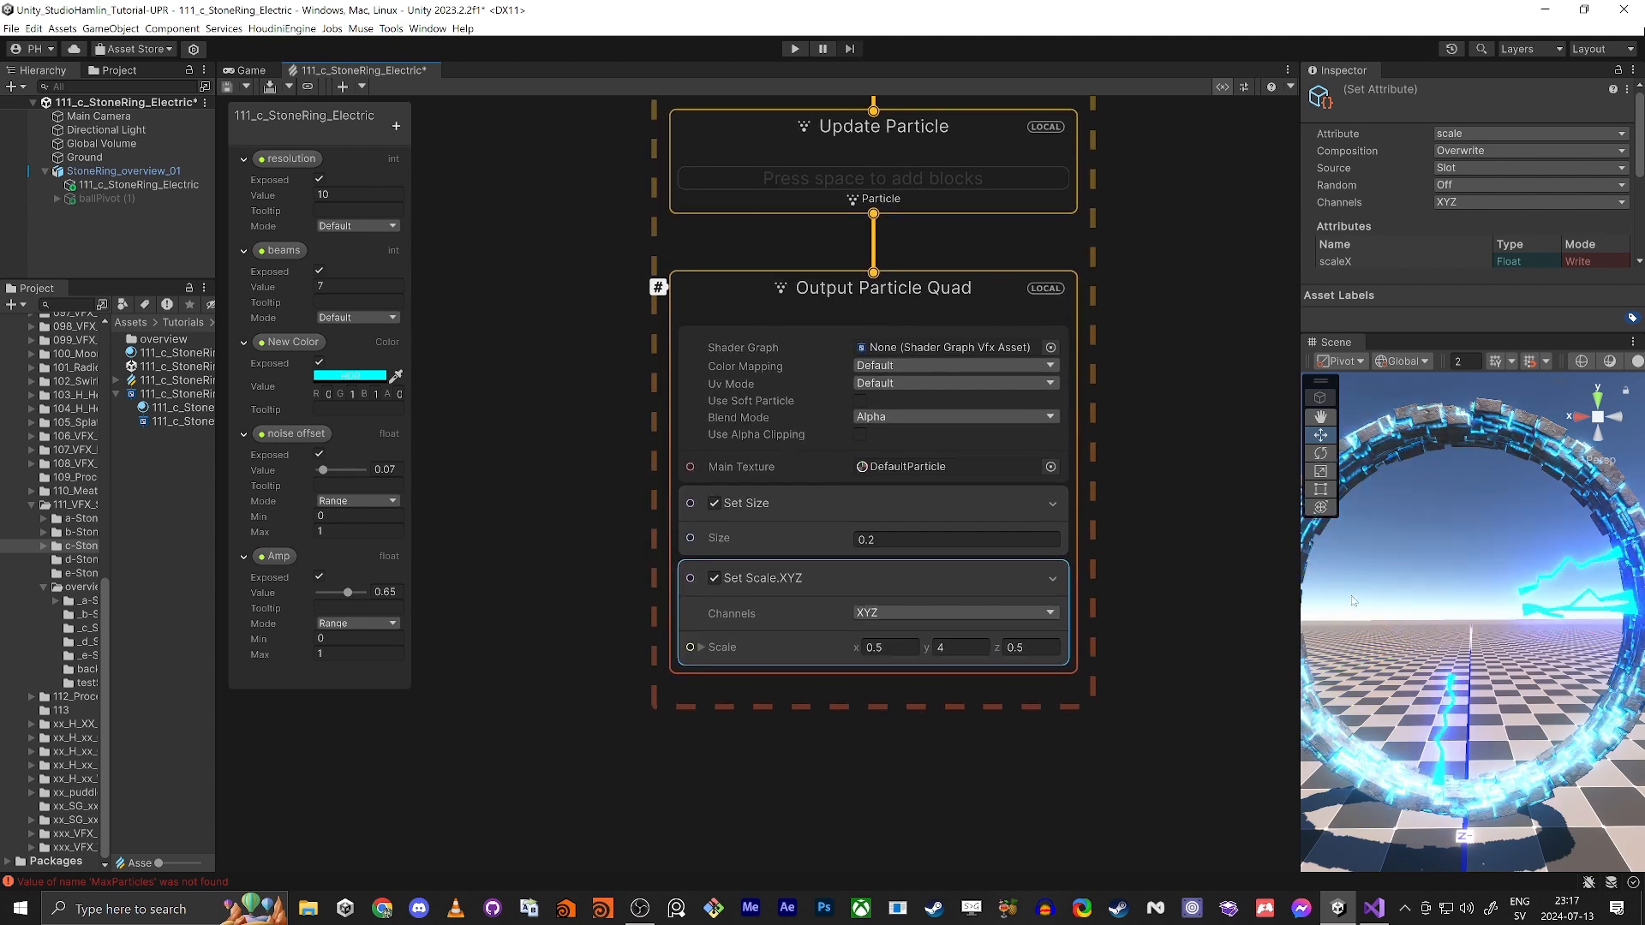
left_click(701, 280)
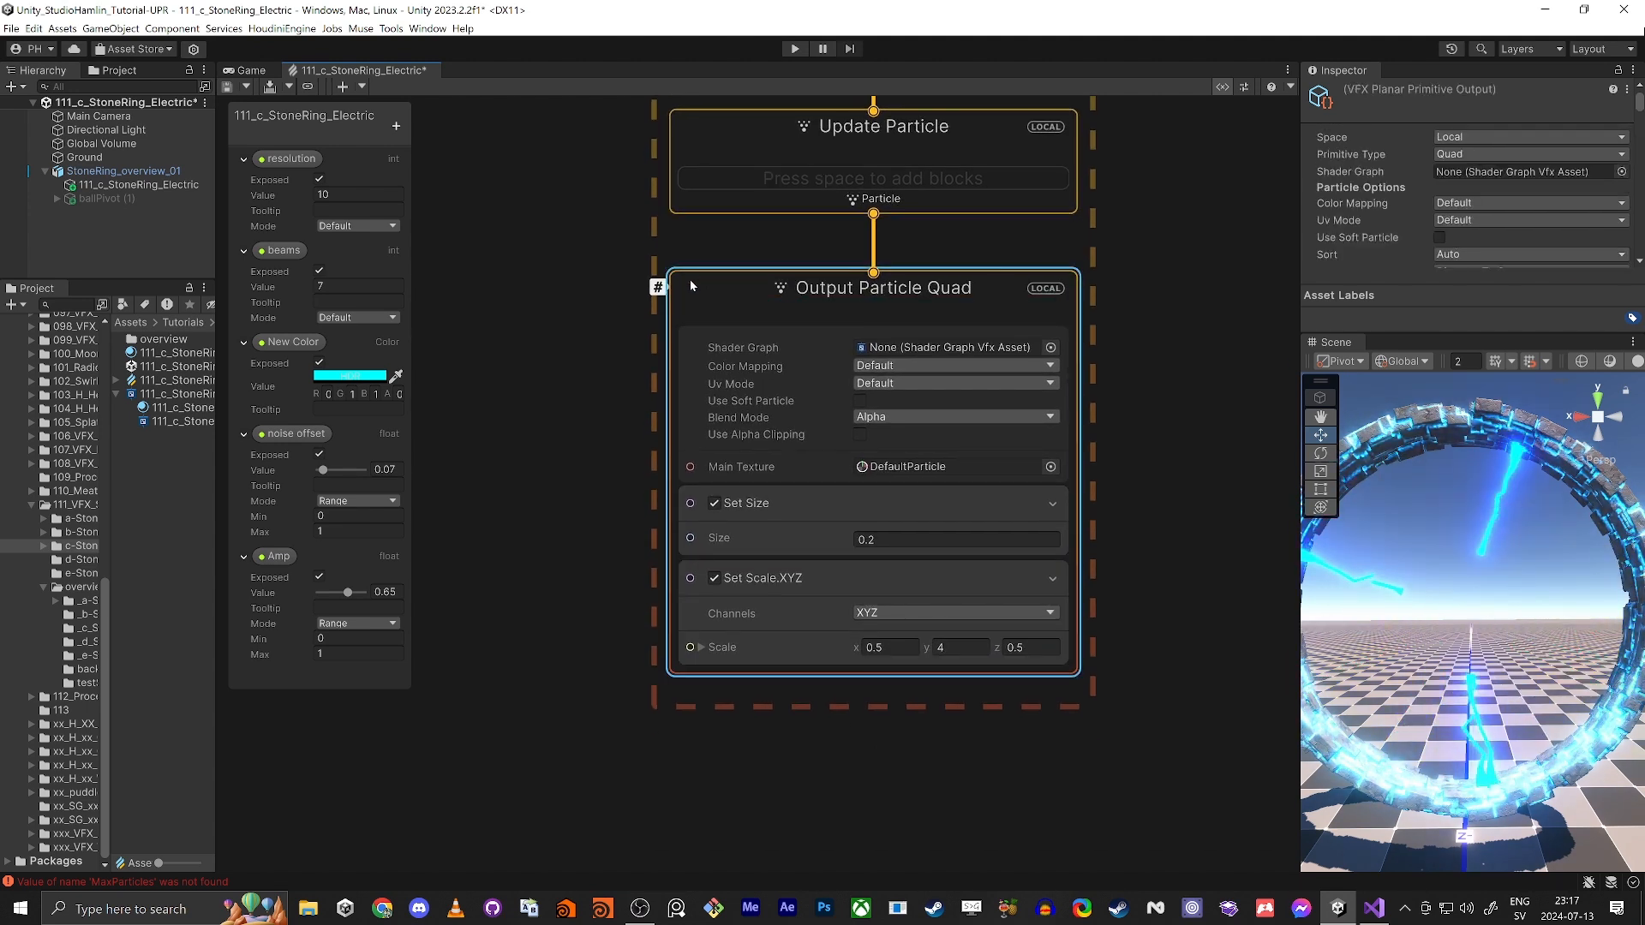
key("space")
type("orie")
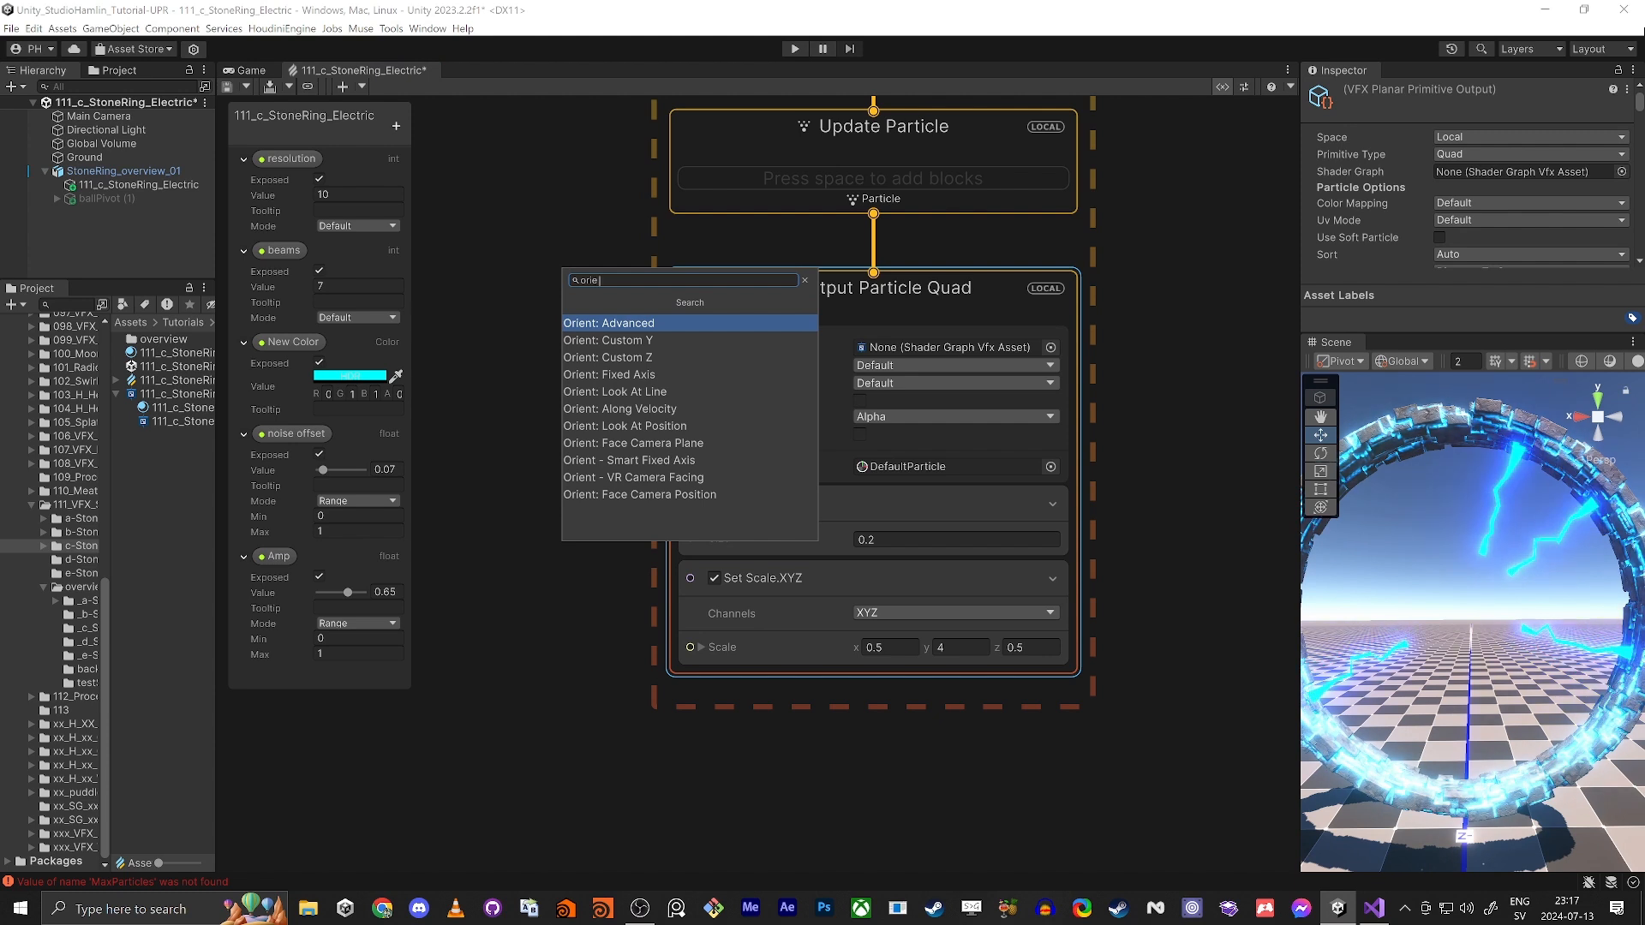
type(" pos")
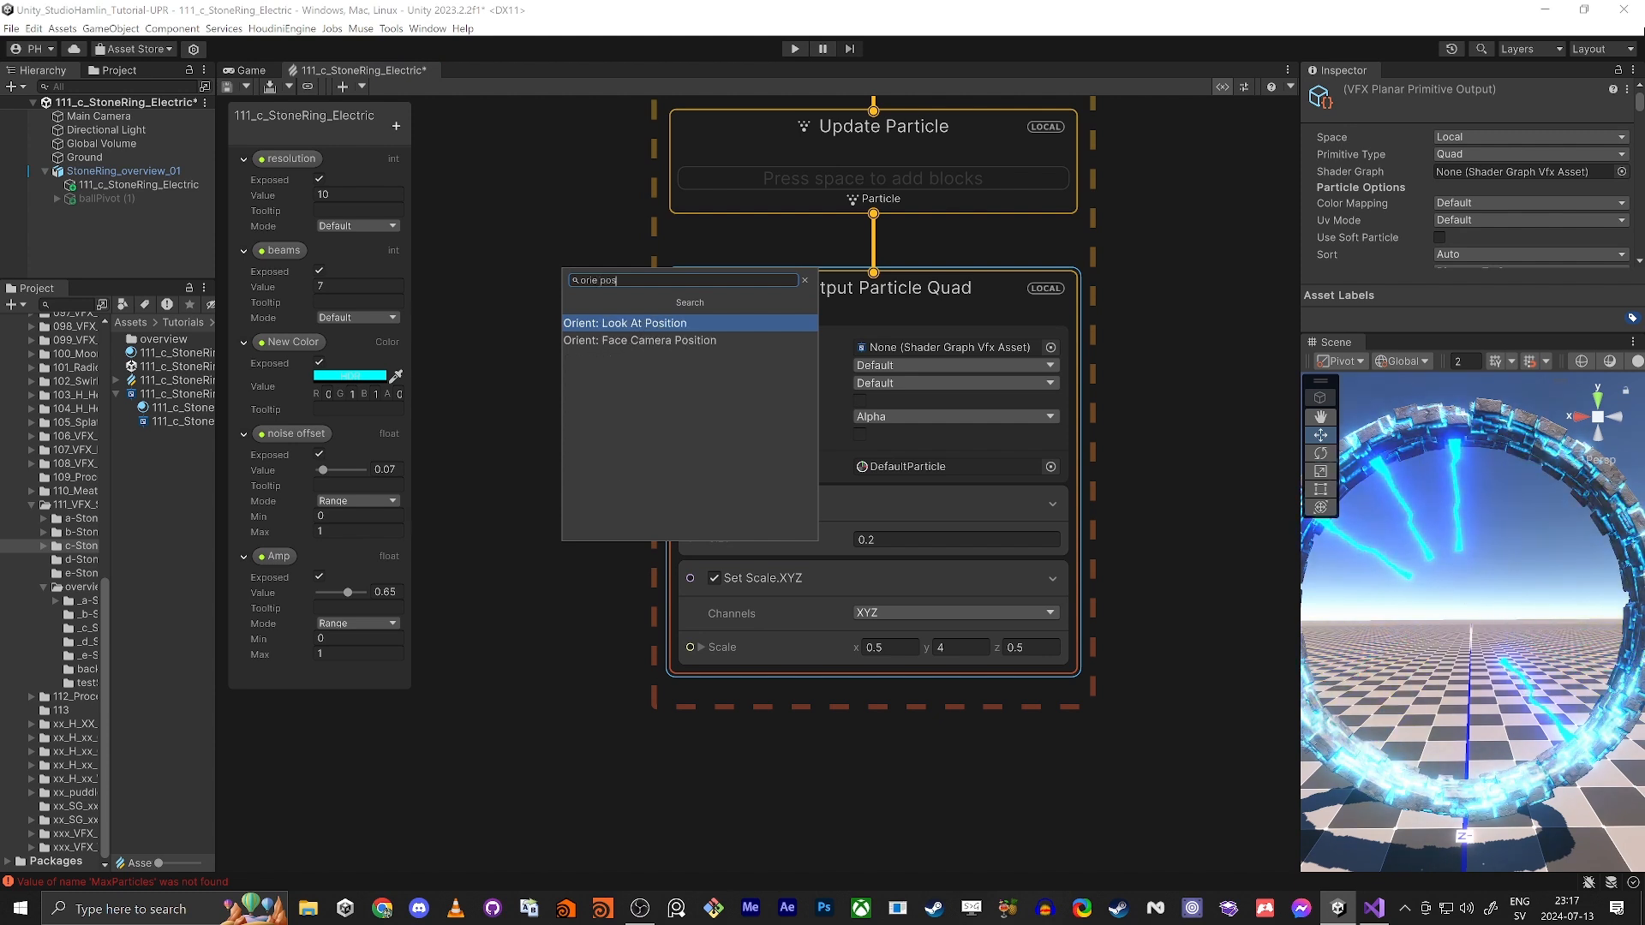
key("Down")
key("Return")
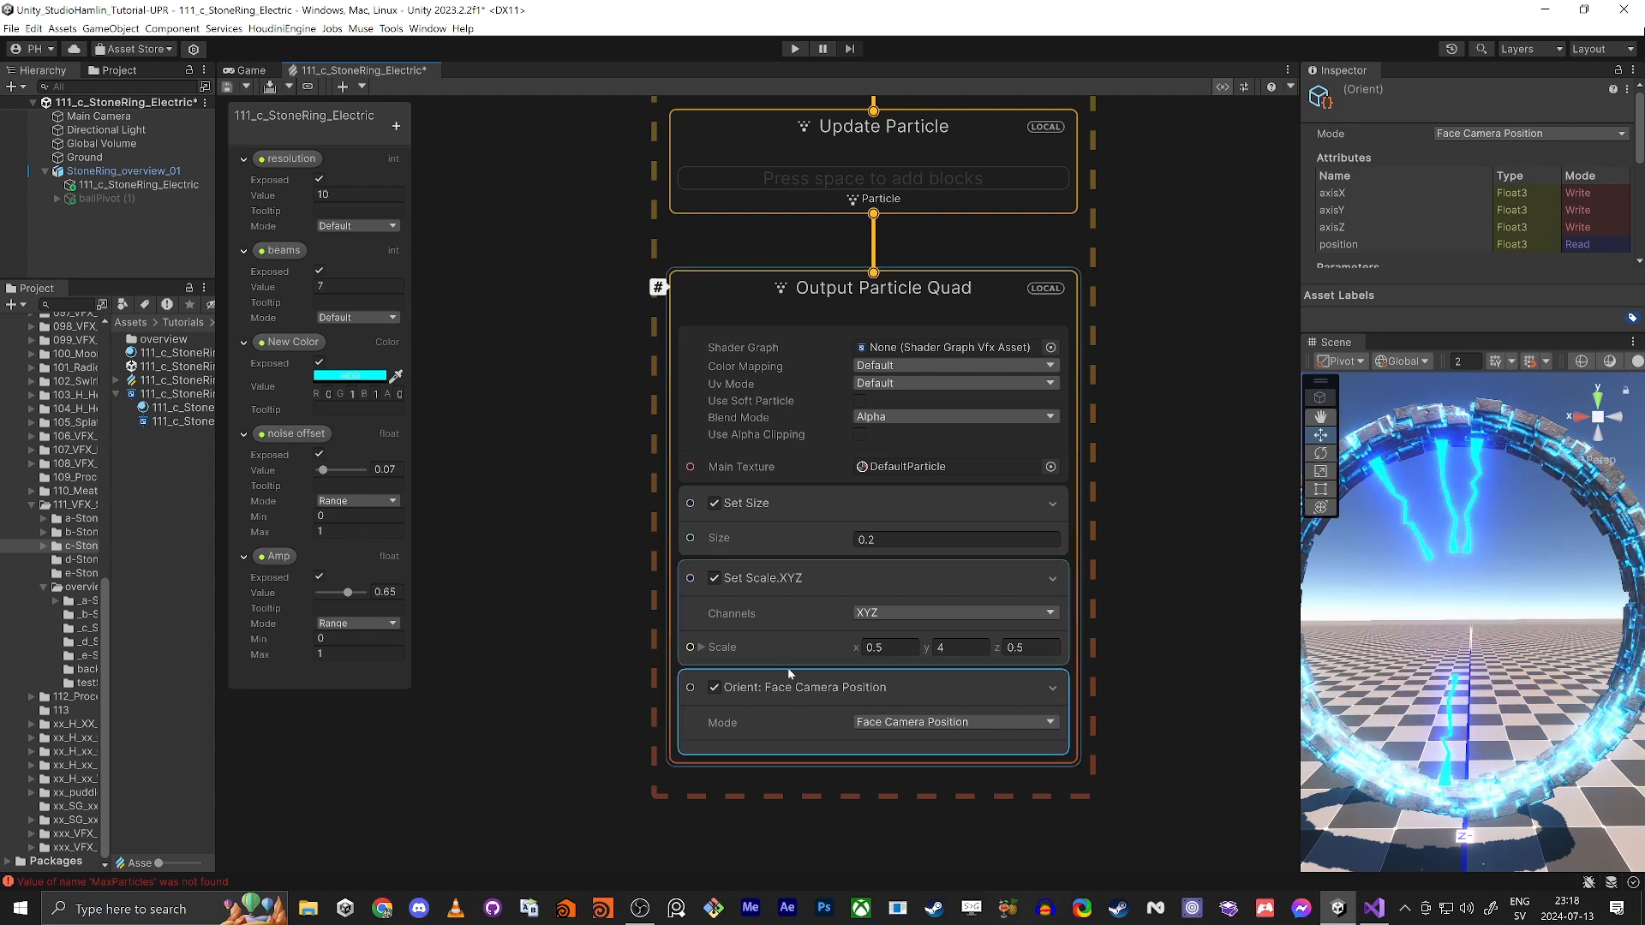
left_click(882, 724)
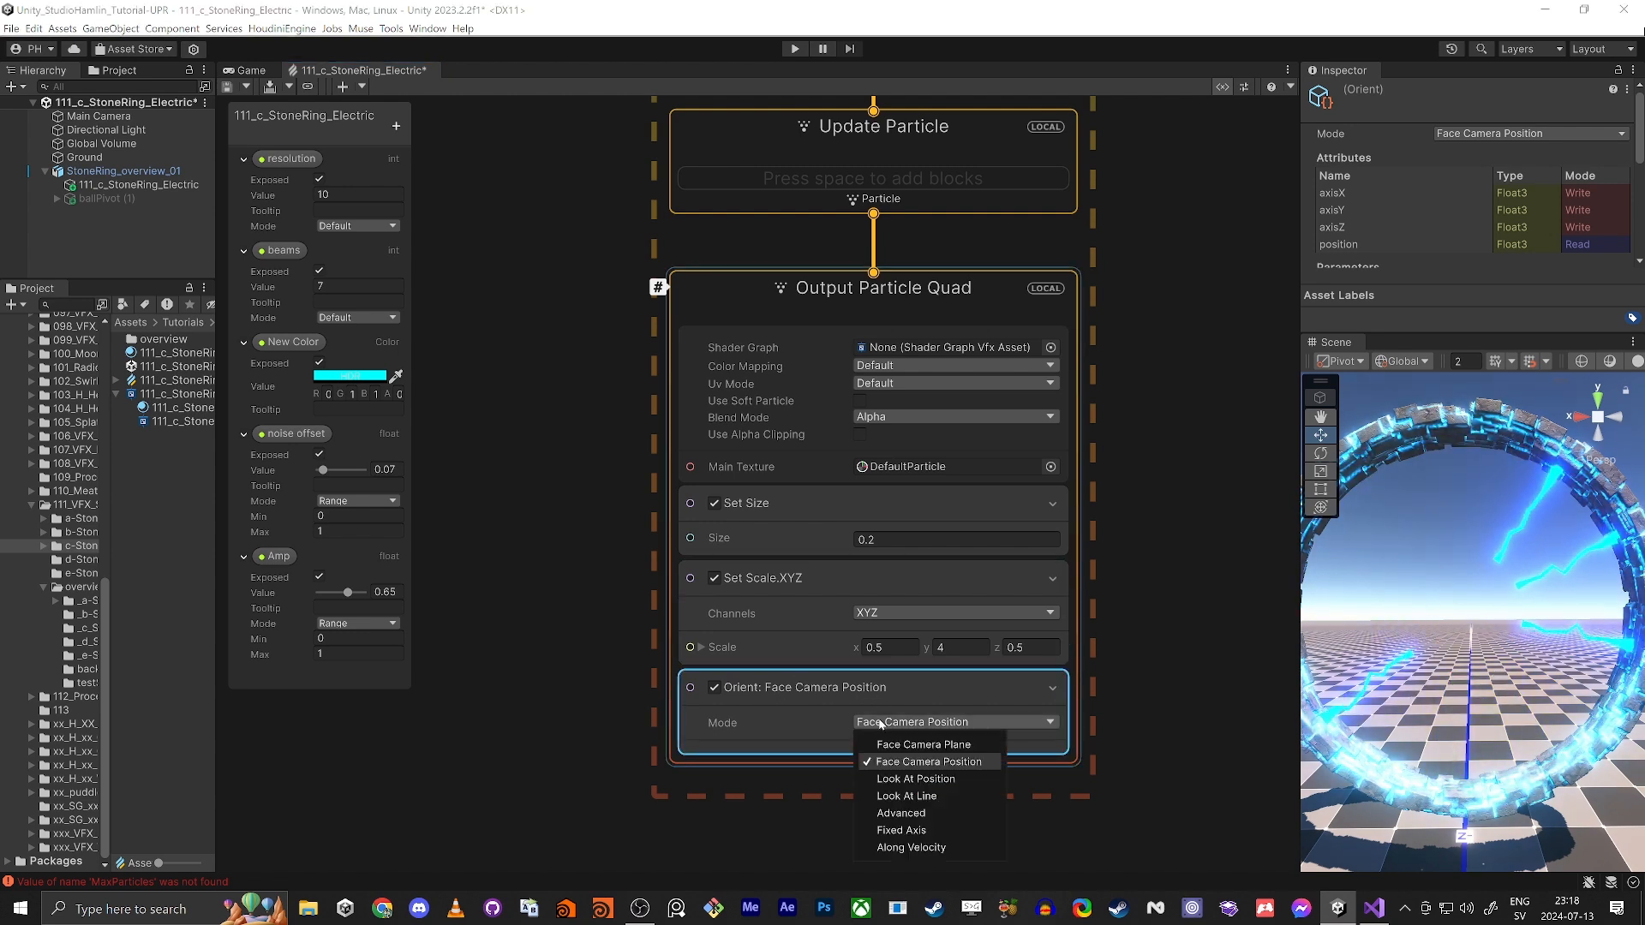
left_click(910, 848)
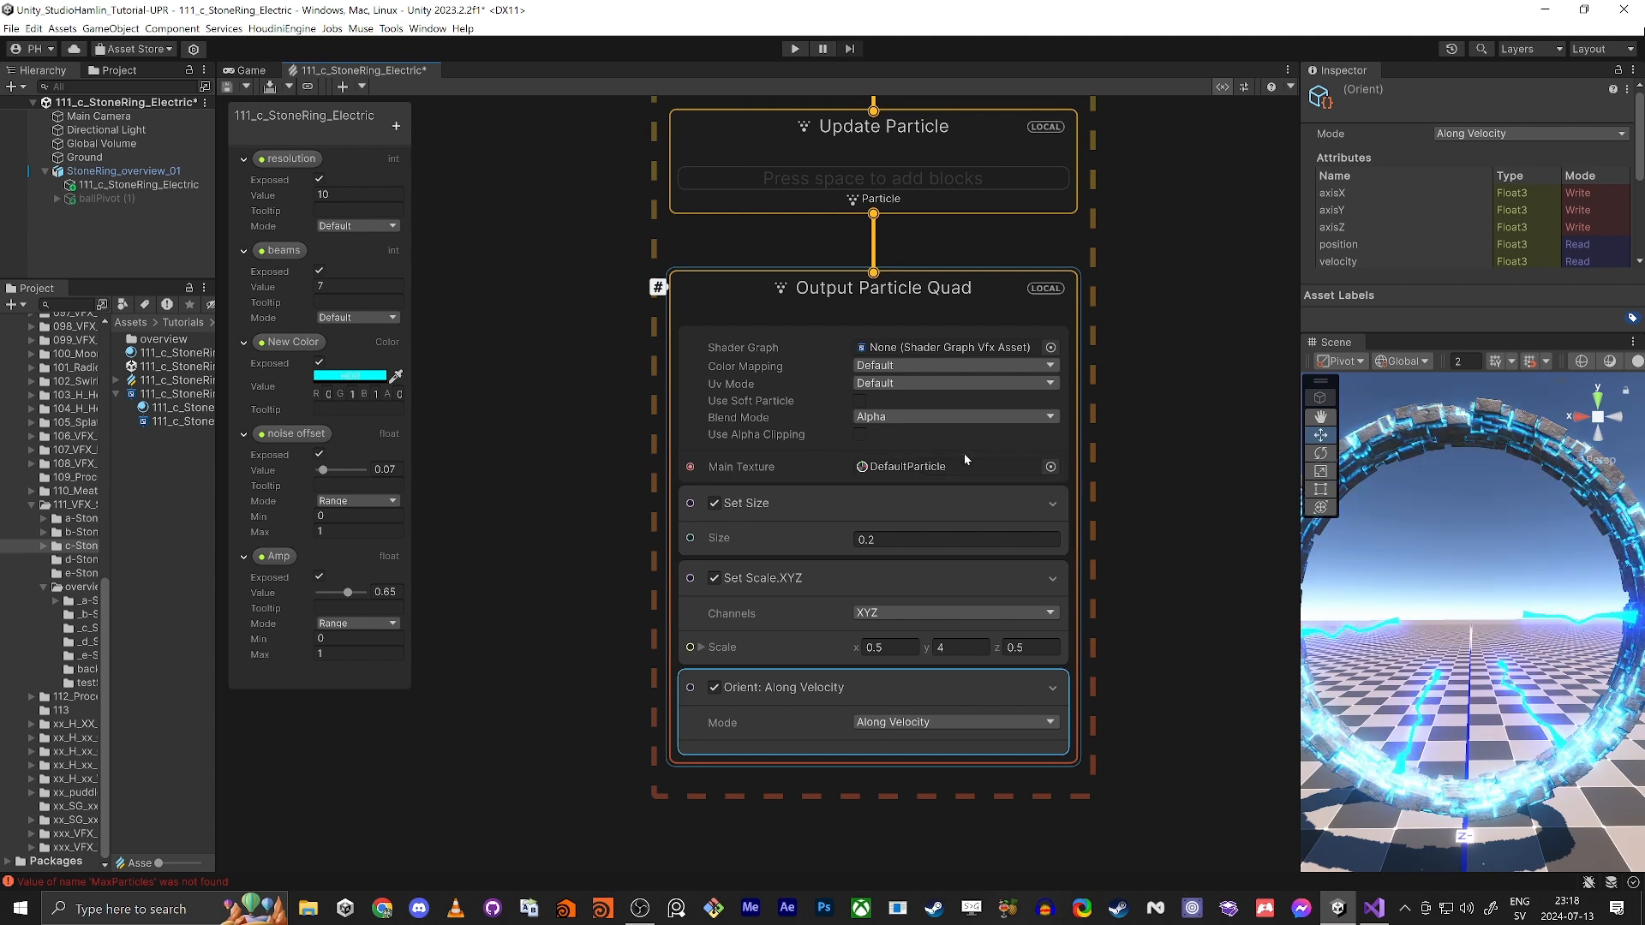
Step: Replace Output Particle Quad's Main Texture with the Default-Particle texture
left_click(1050, 466)
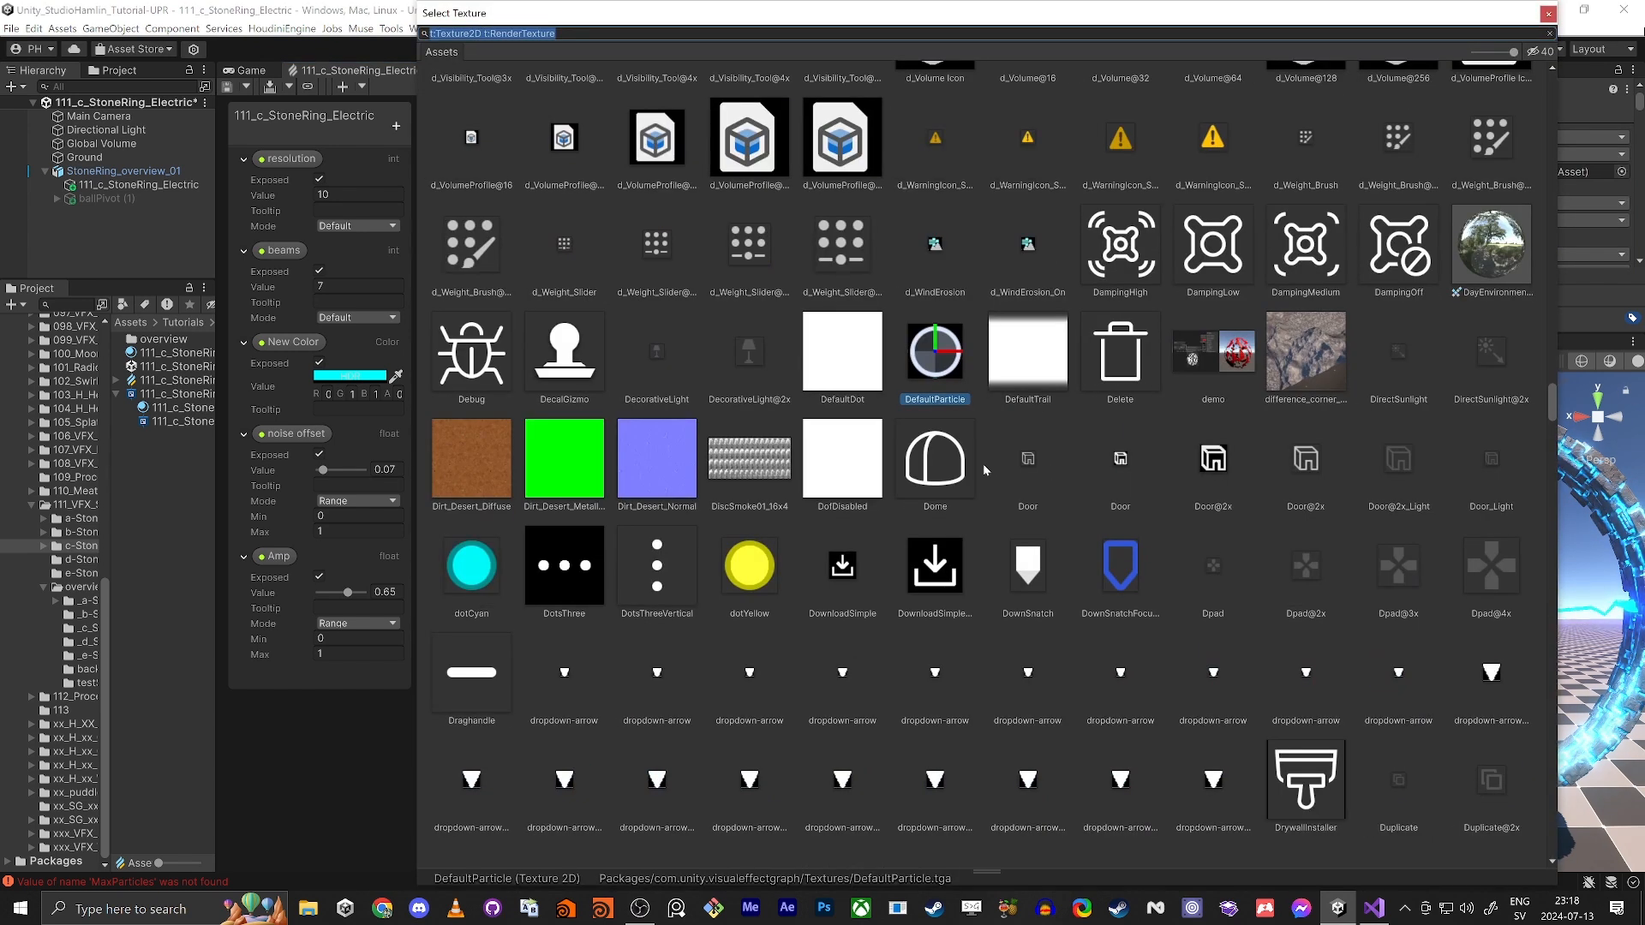
type("default")
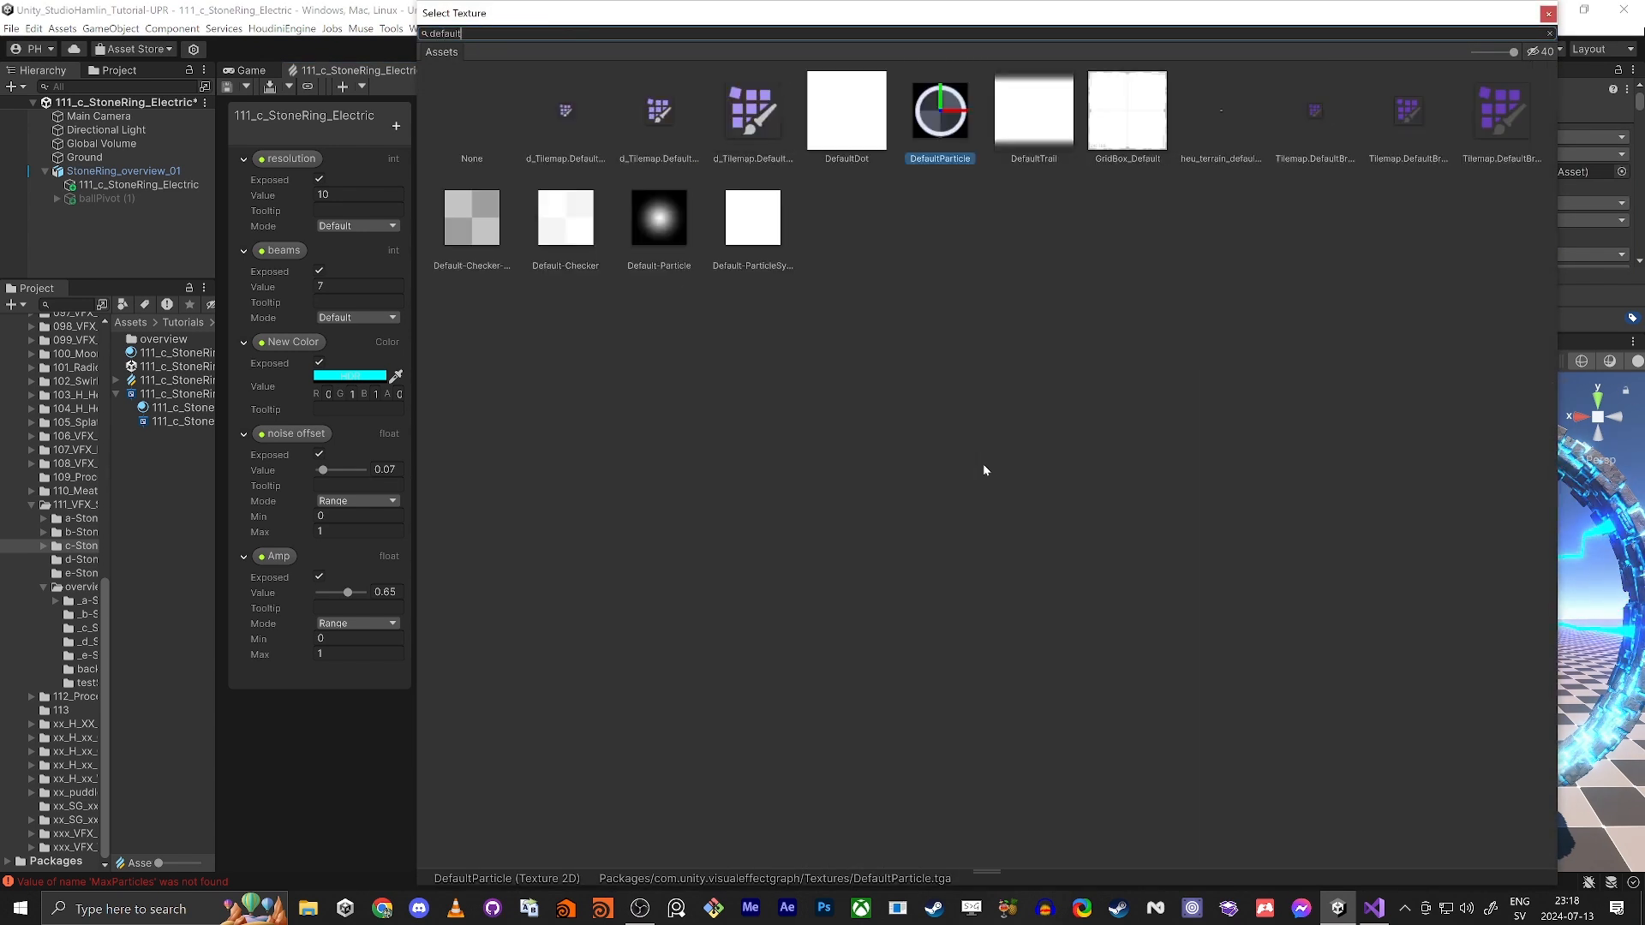
double_click(651, 209)
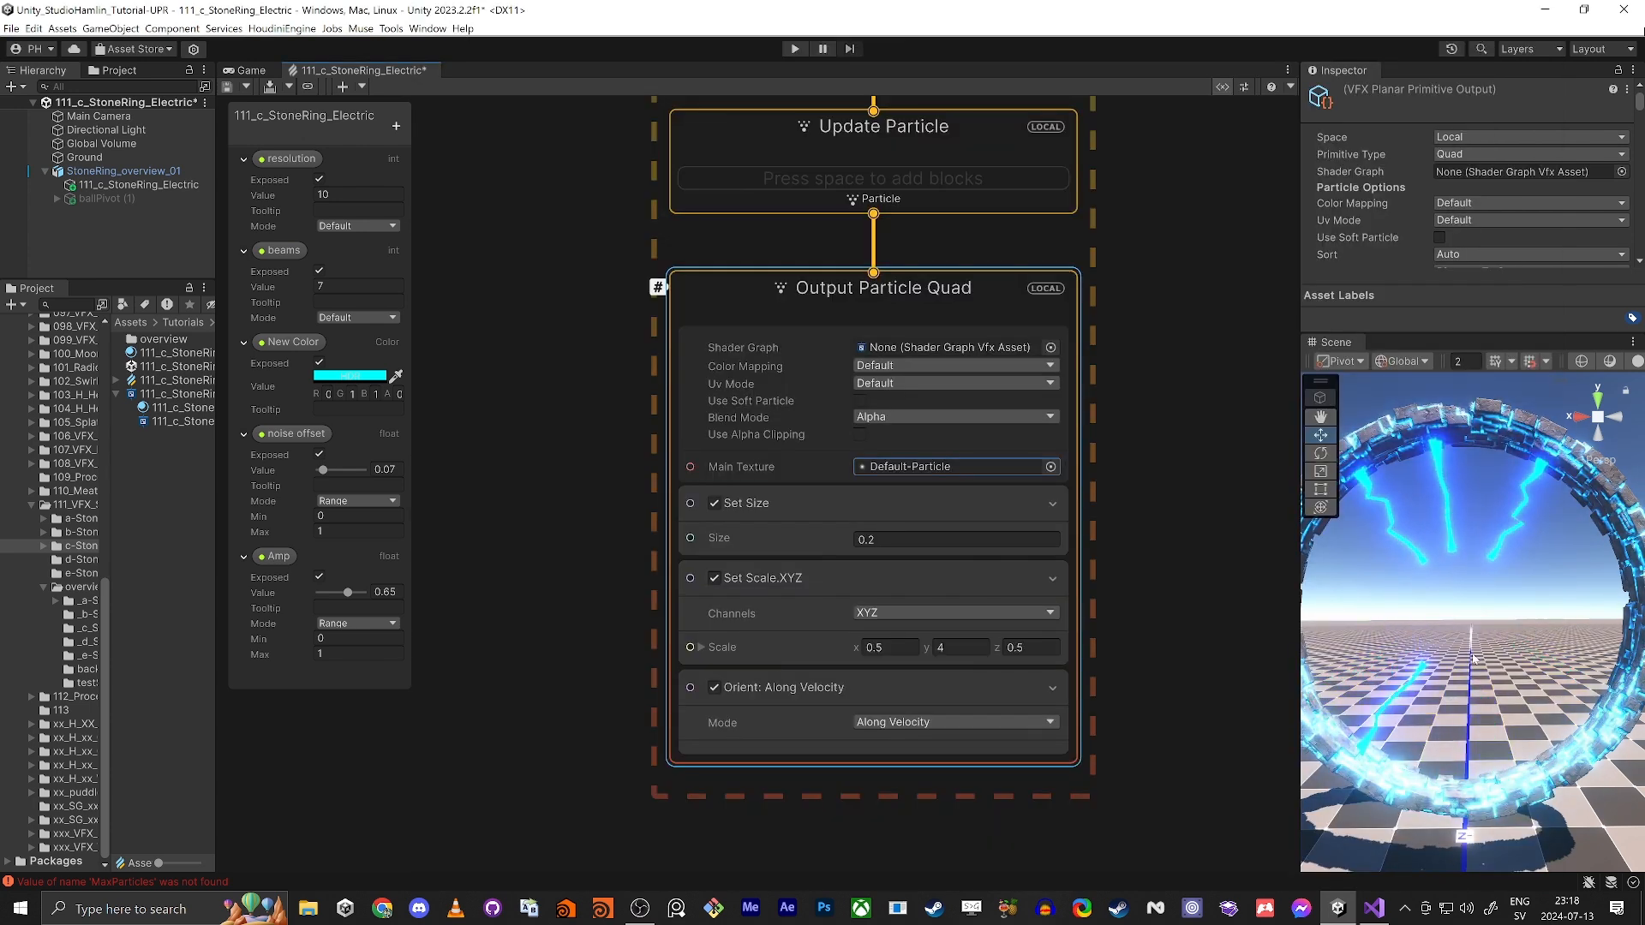
Step: Add a Set Color block to Output Particle Quad and connect a New Color property node to its Color input
key("space")
type("set colo")
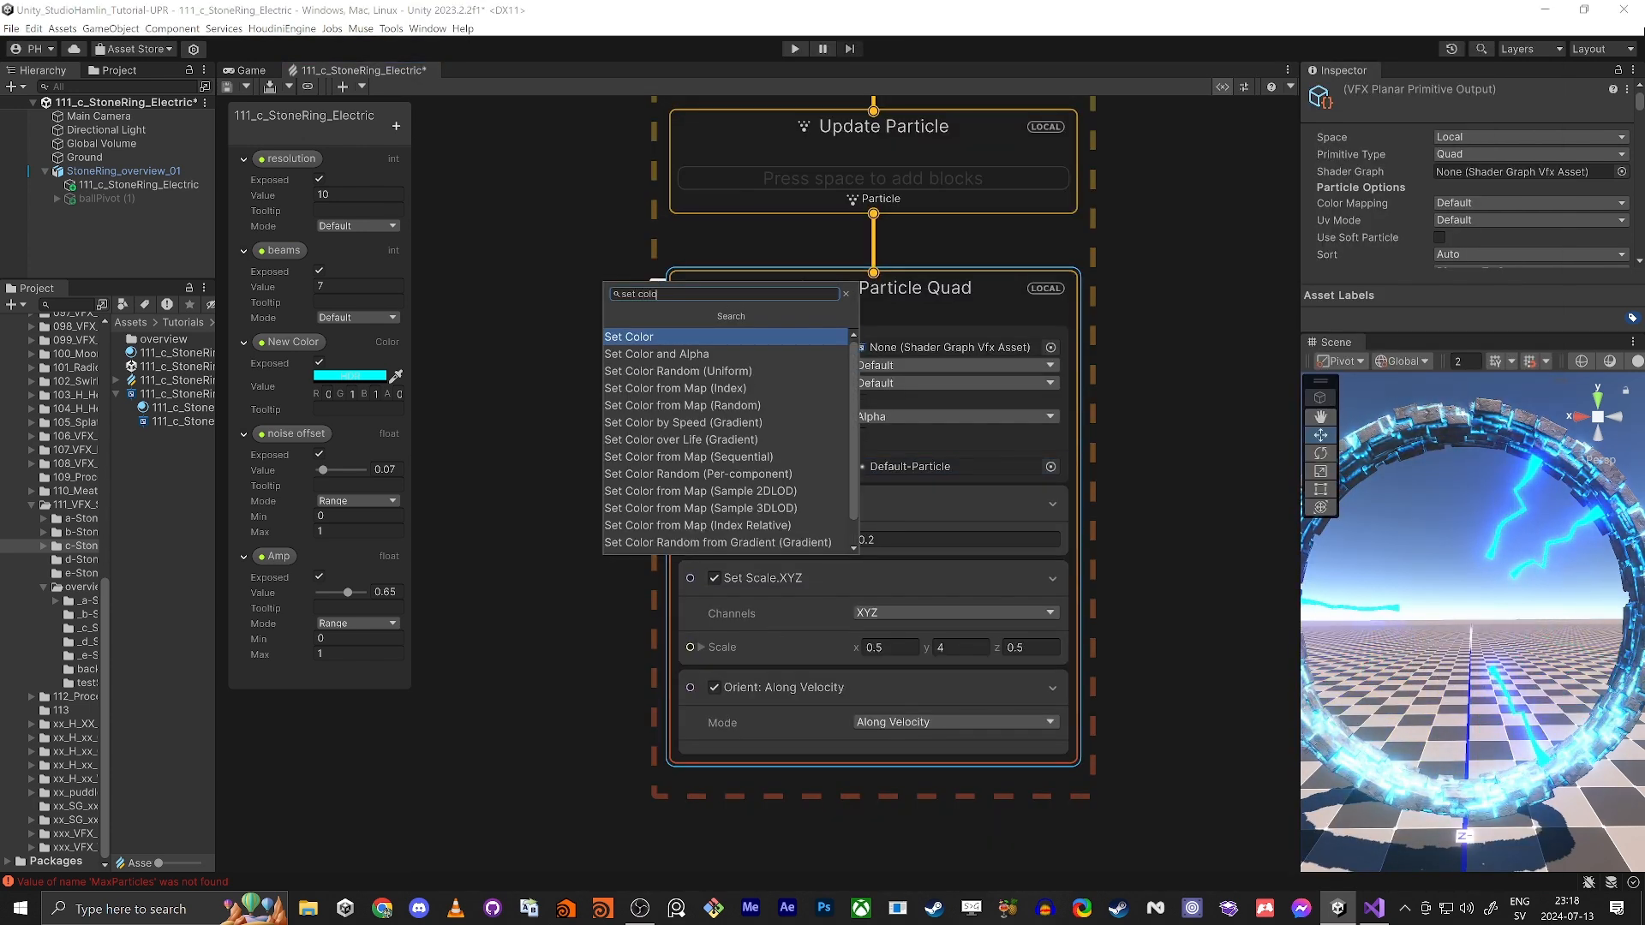
key("Return")
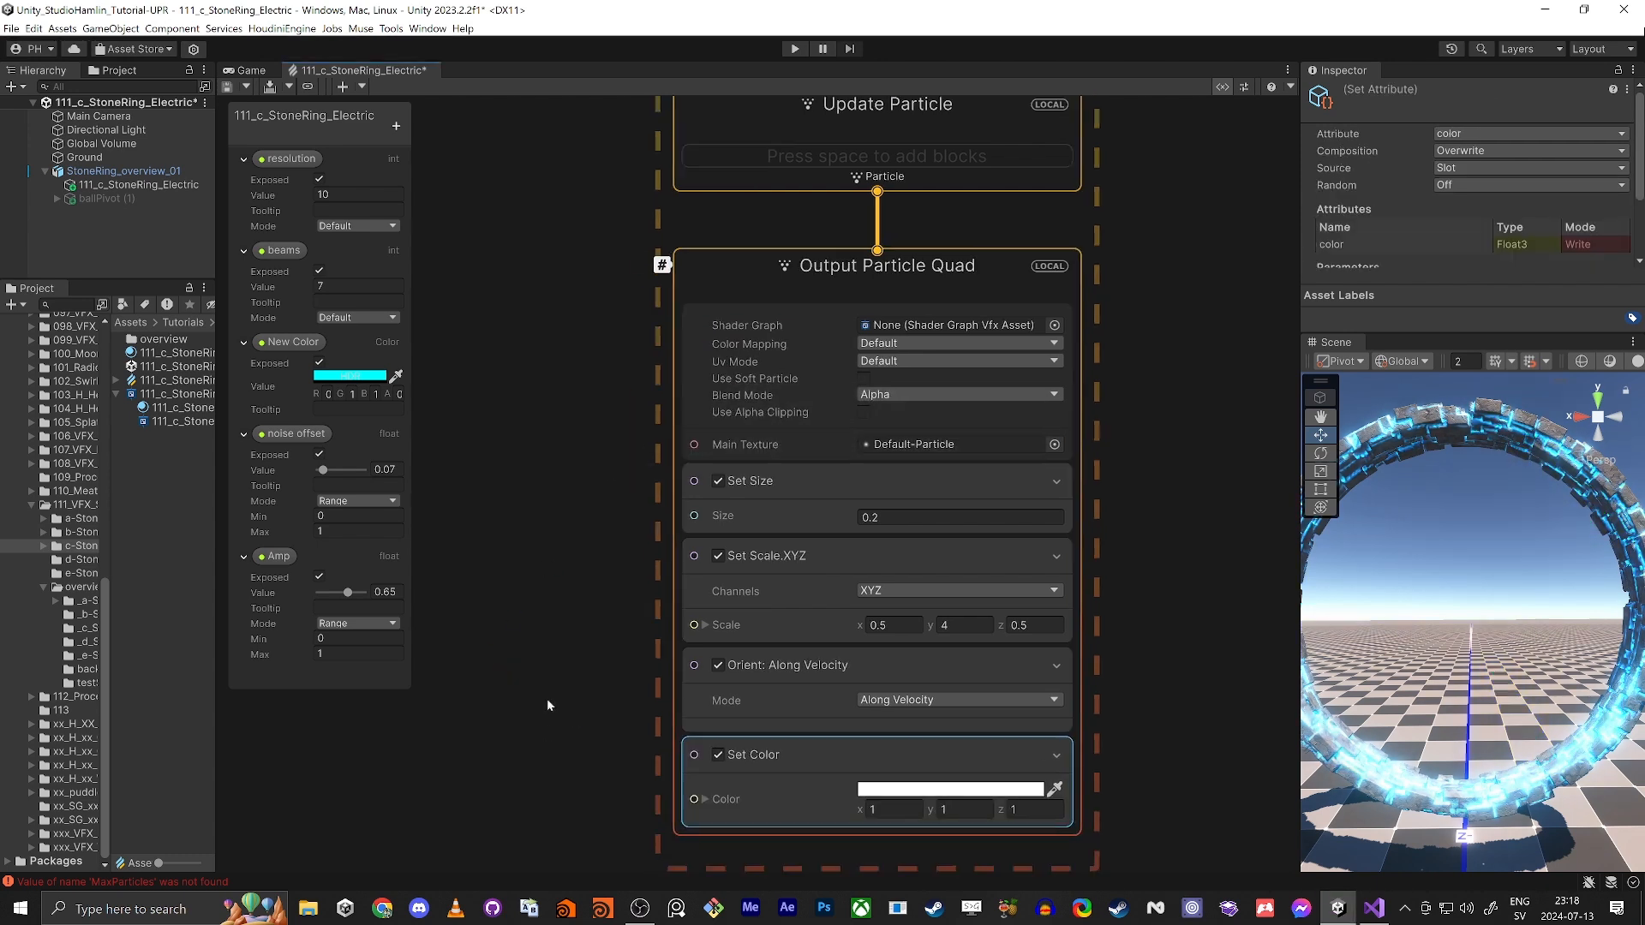
left_click(289, 343)
left_click_drag(520, 525, 579, 527)
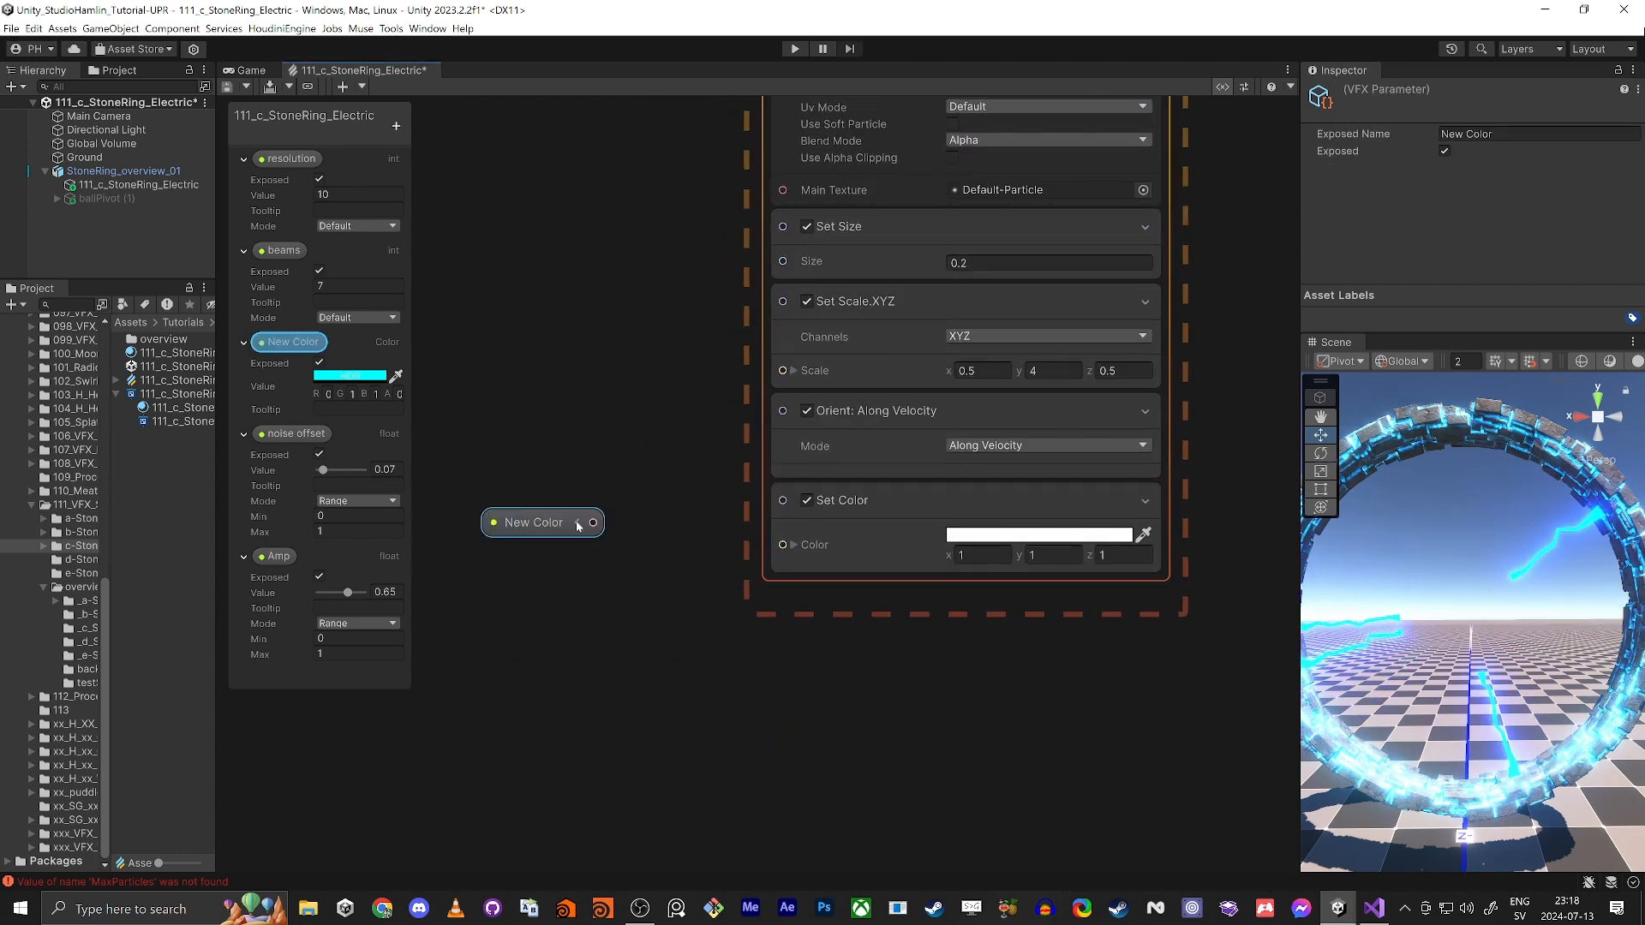
left_click_drag(775, 549, 776, 546)
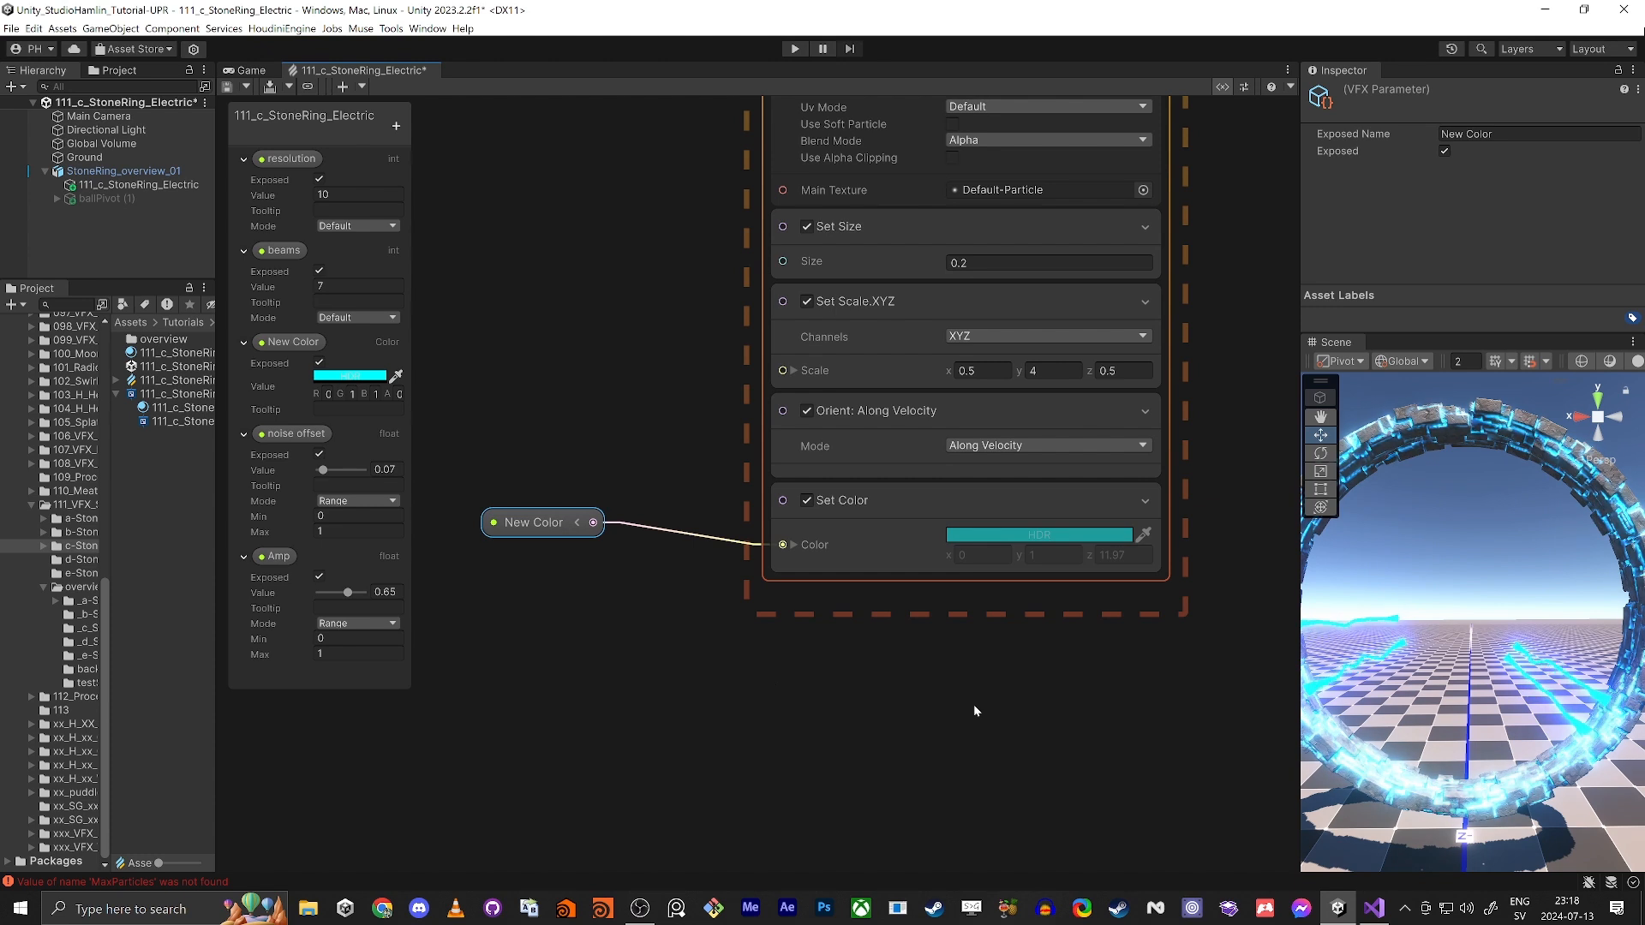
Step: Add a Random Number node with a Max of 2 beside the sparks' Initialize Particle context
middle_click_drag(745, 682, 864, 674)
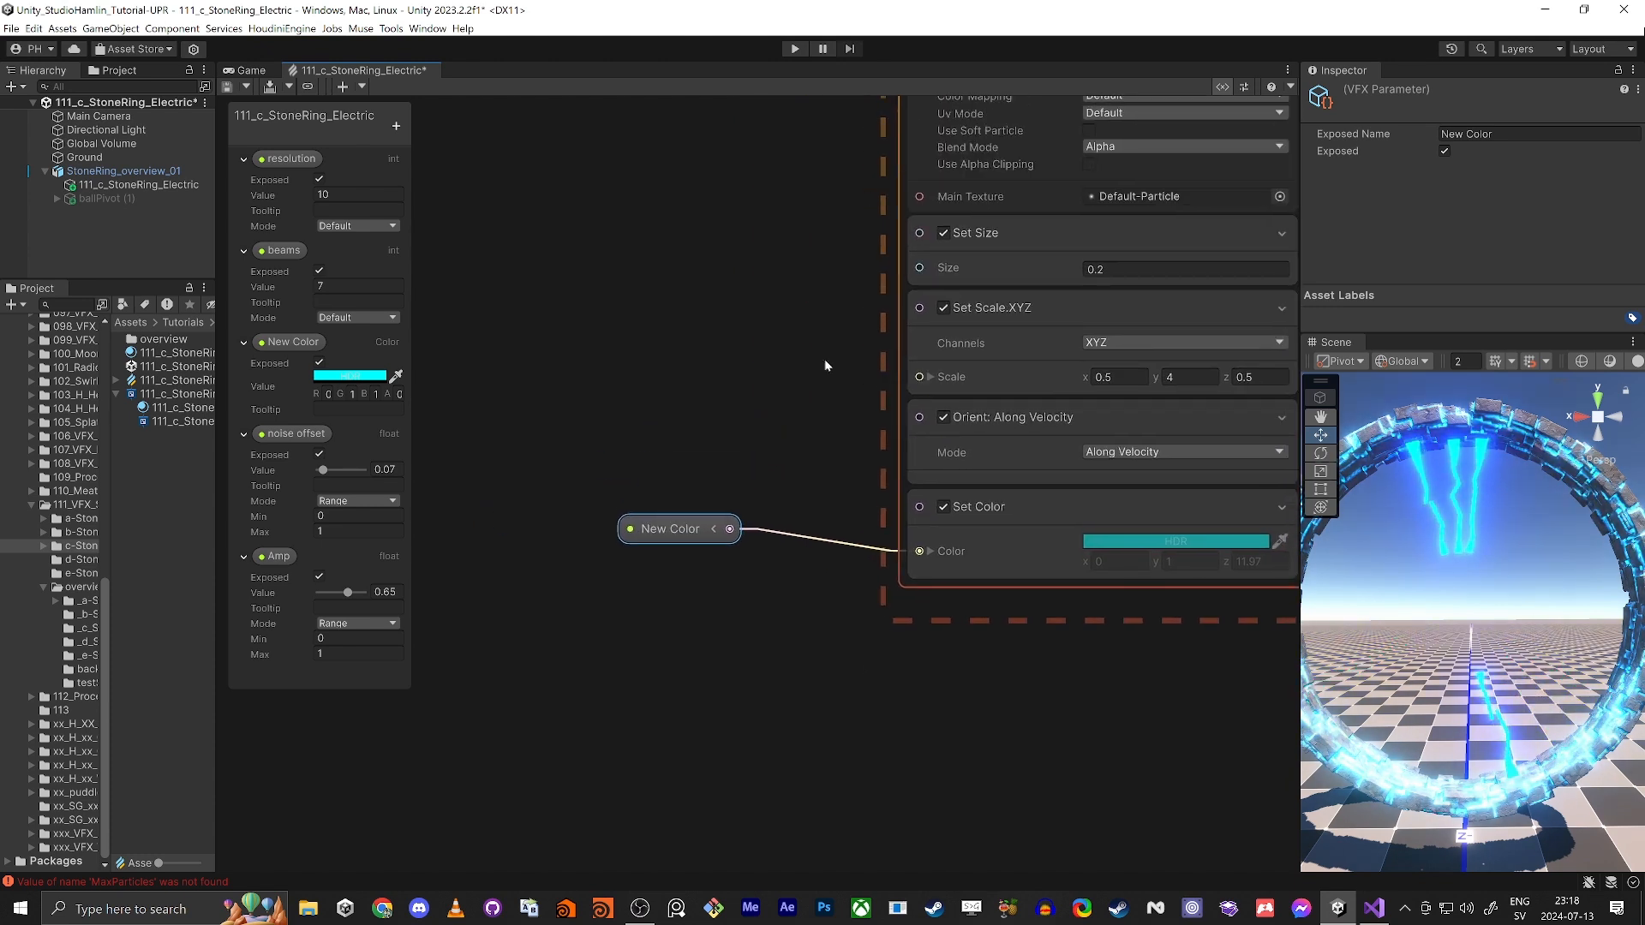
scroll(747, 488, "down", 5)
scroll(787, 427, "up", 2)
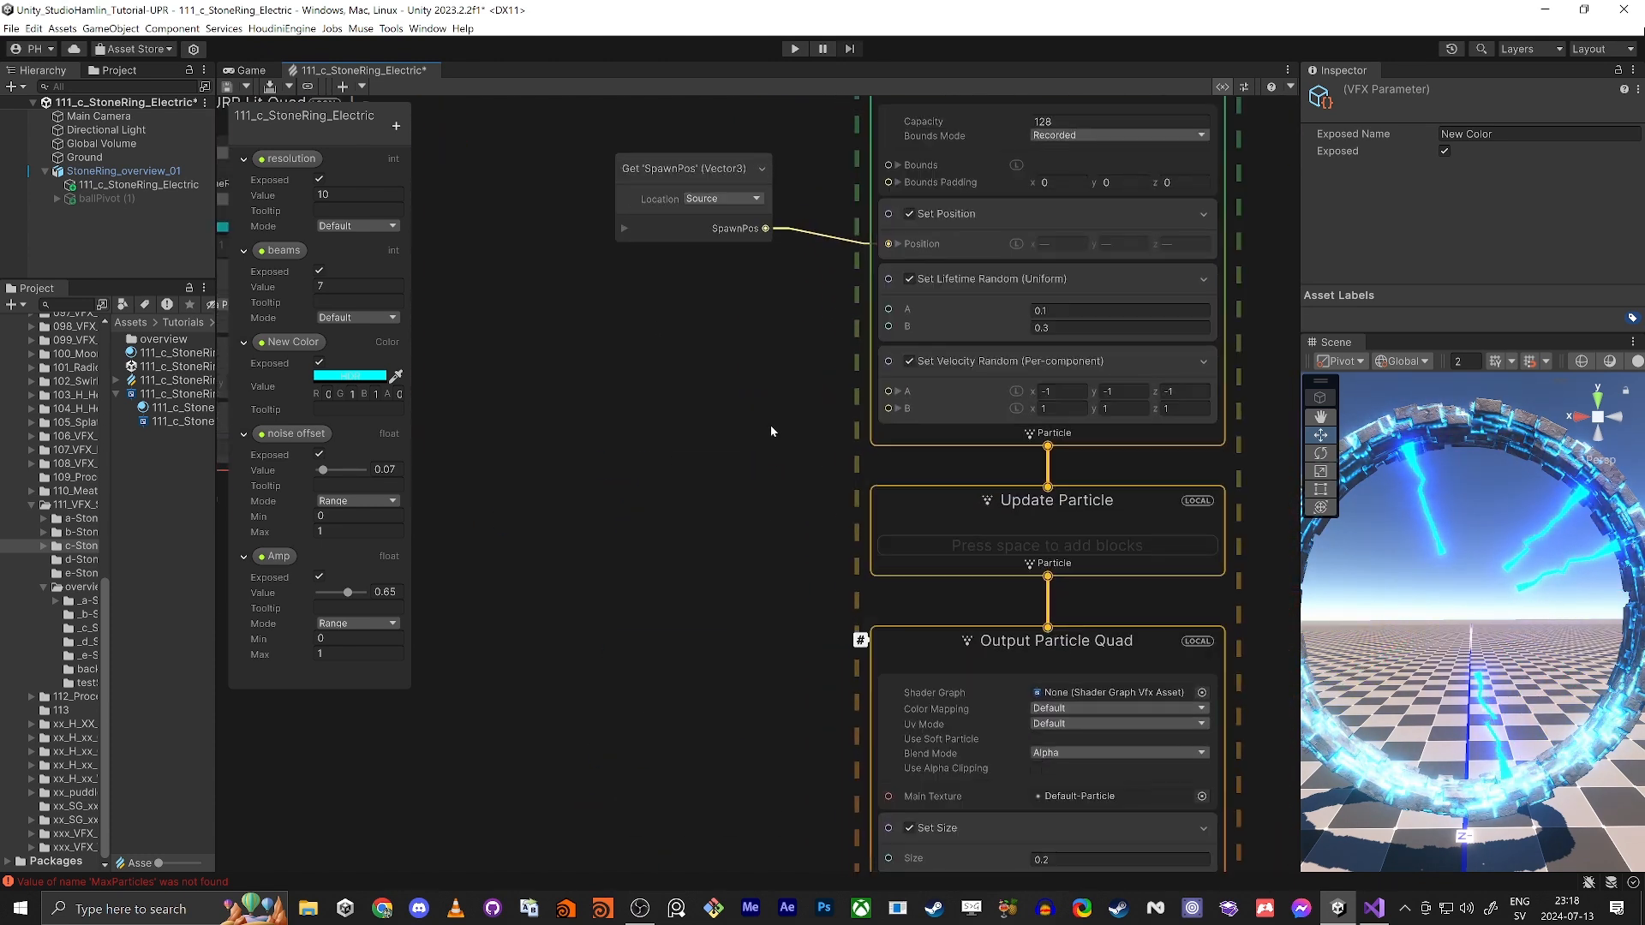
left_click(639, 440)
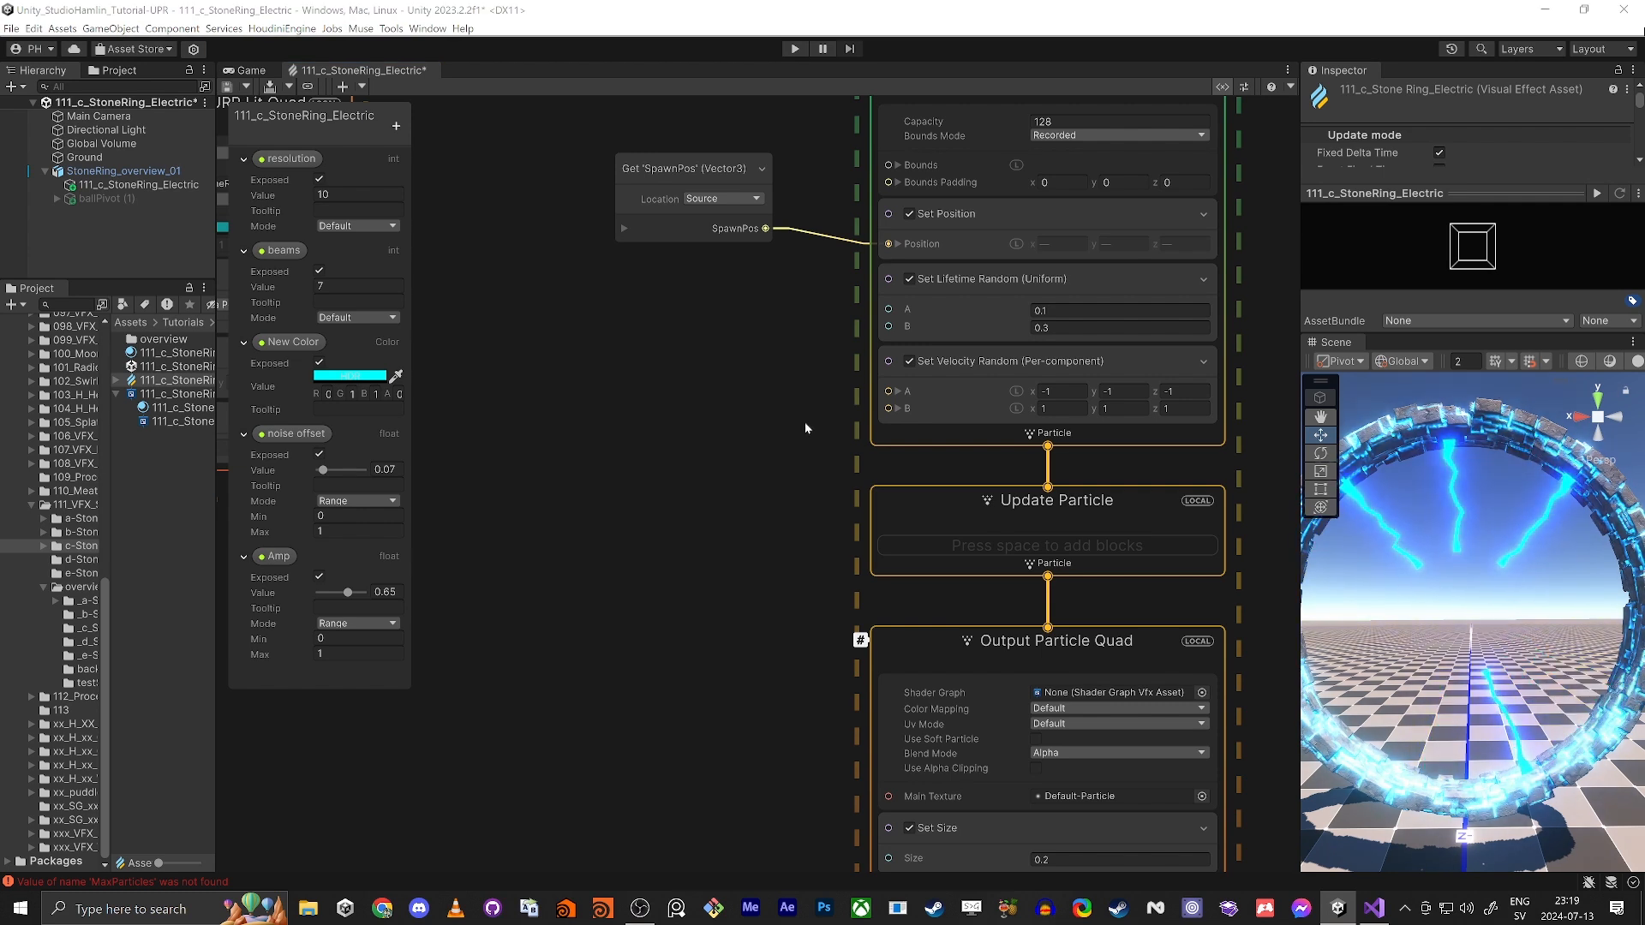
key("space")
type("random n")
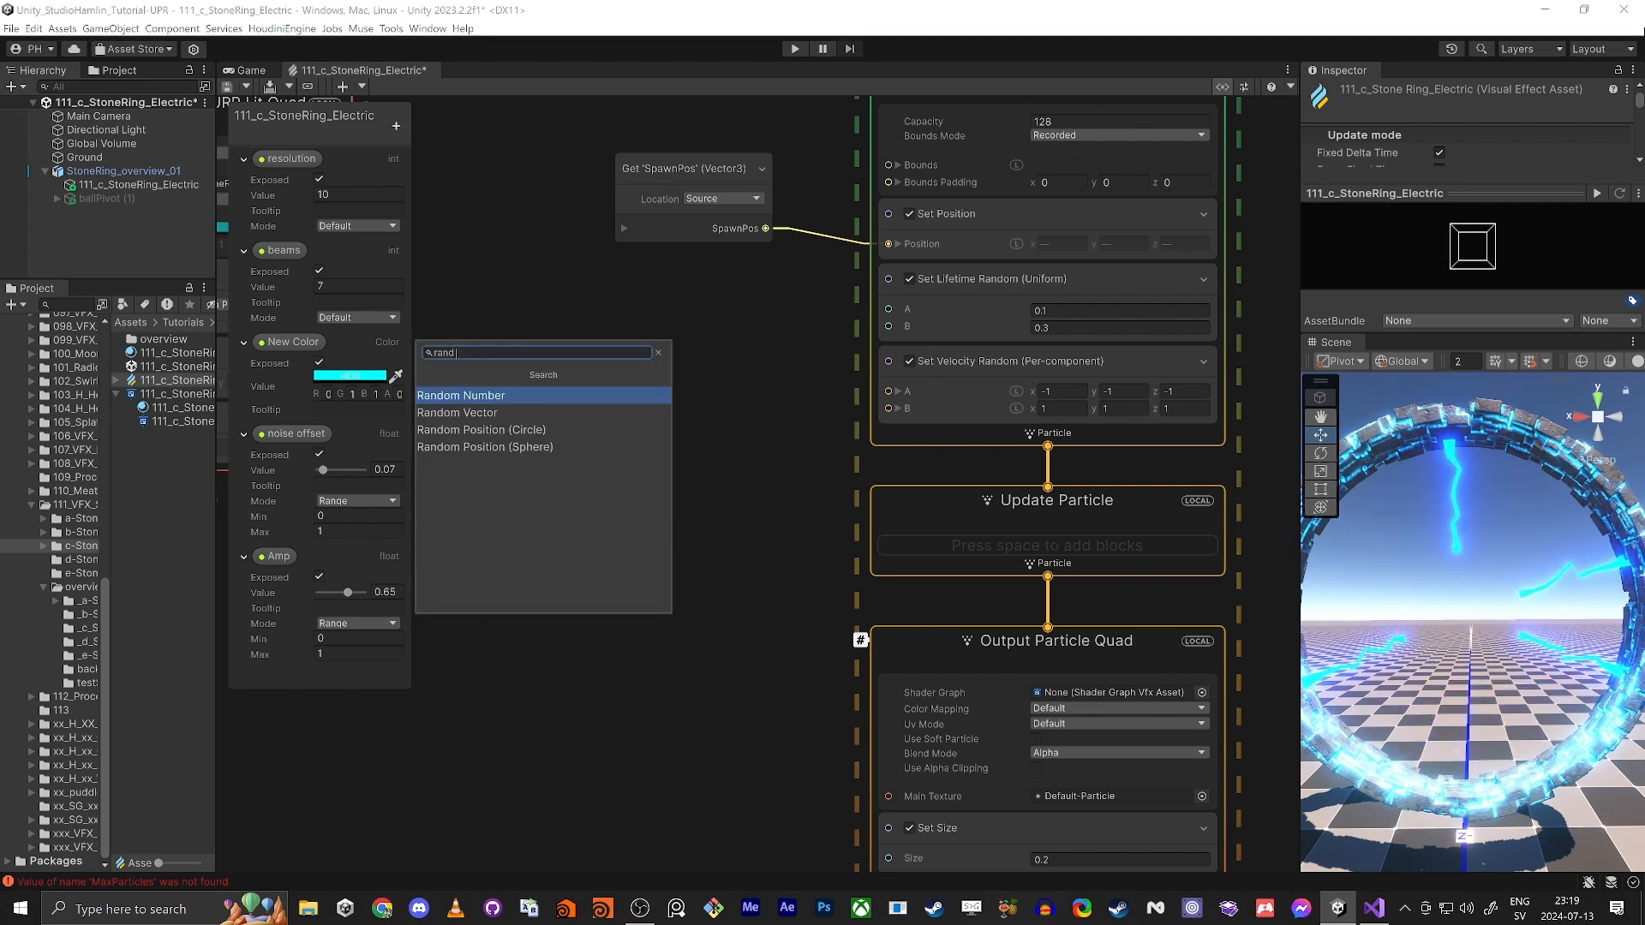
key("Return")
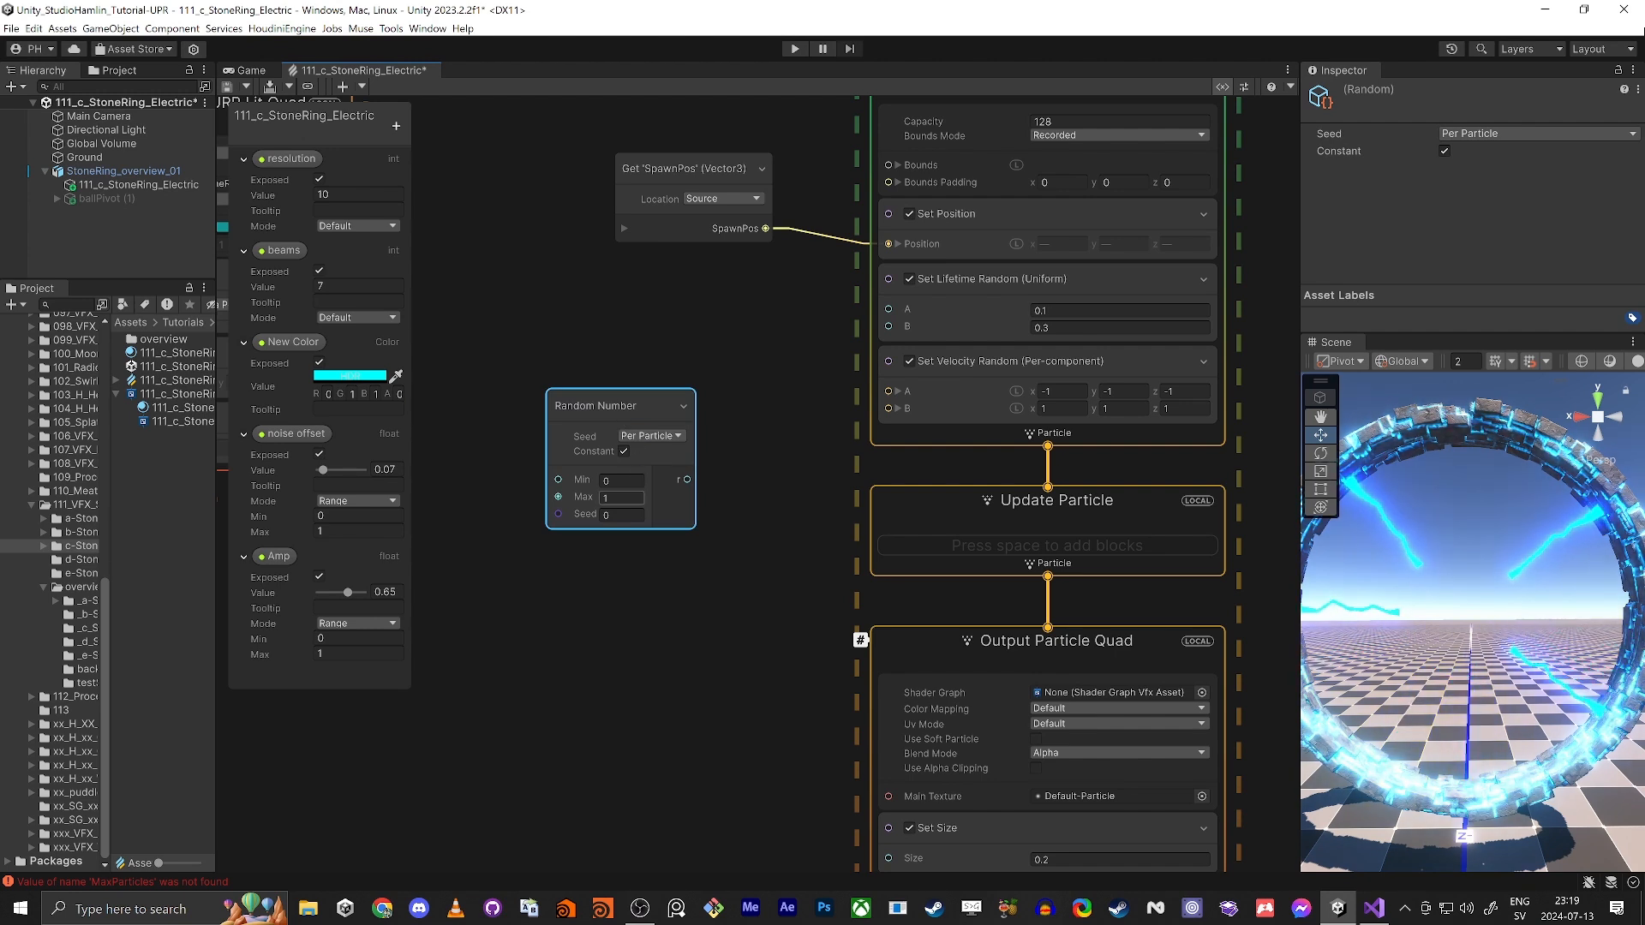
left_click(600, 573)
left_click_drag(605, 408, 548, 530)
Step: Add a Get Attribute: velocity node and place it above the Random Number node
left_click(572, 378)
key("space")
type("geg")
key("BackSpace")
key("BackSpace")
type("t vel")
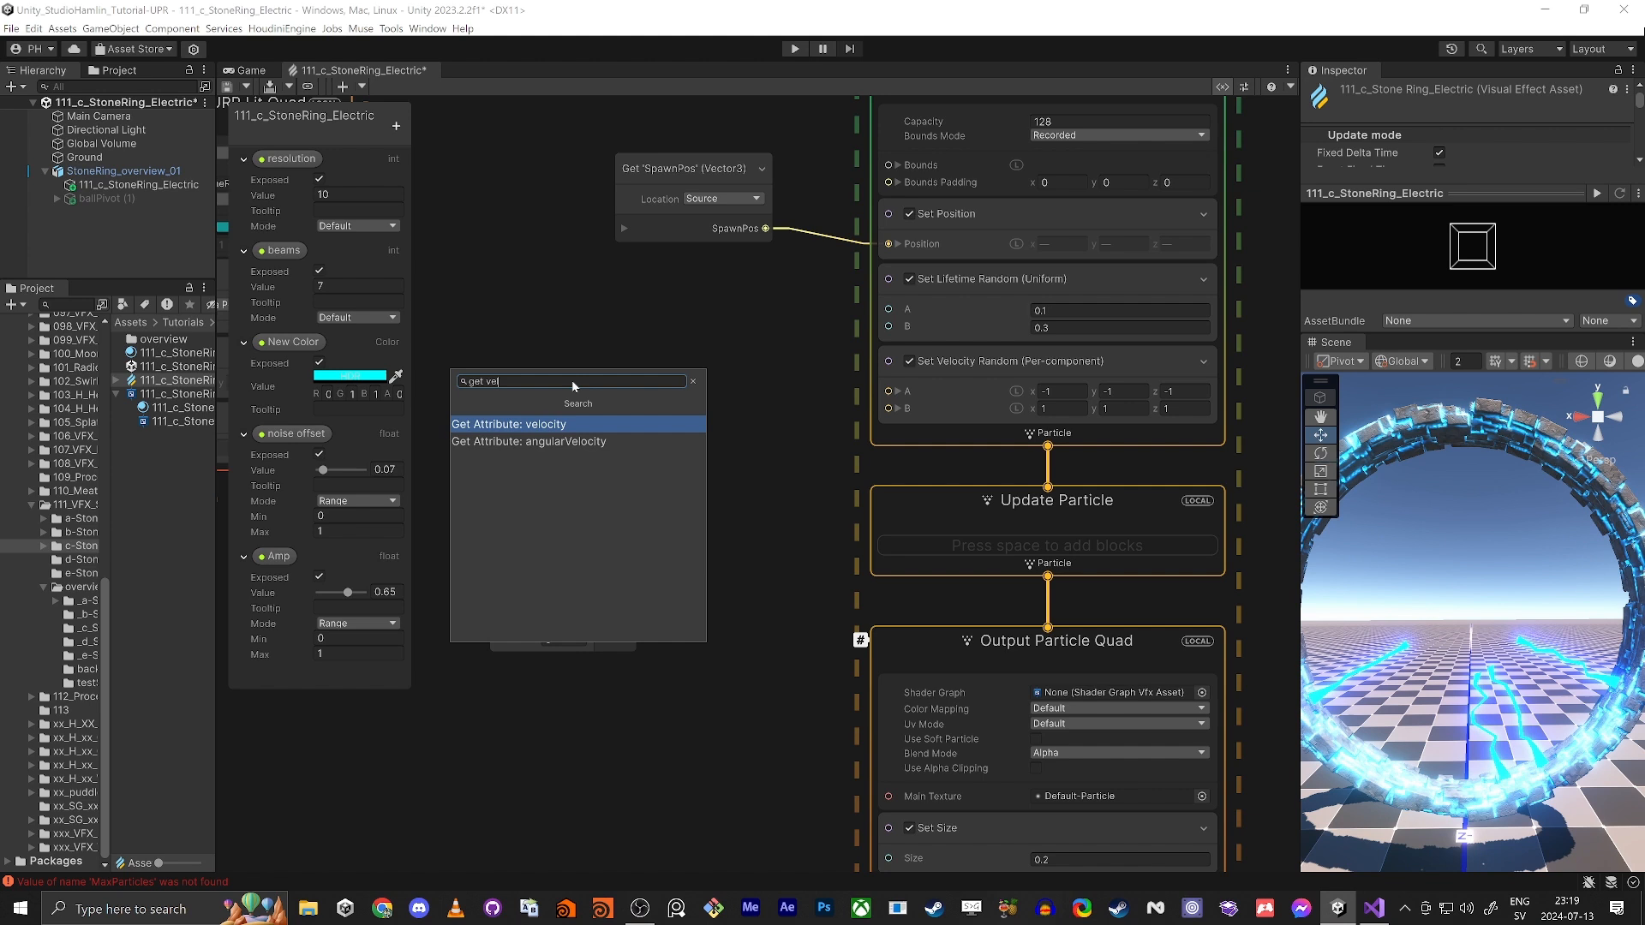
key("Return")
left_click(997, 363)
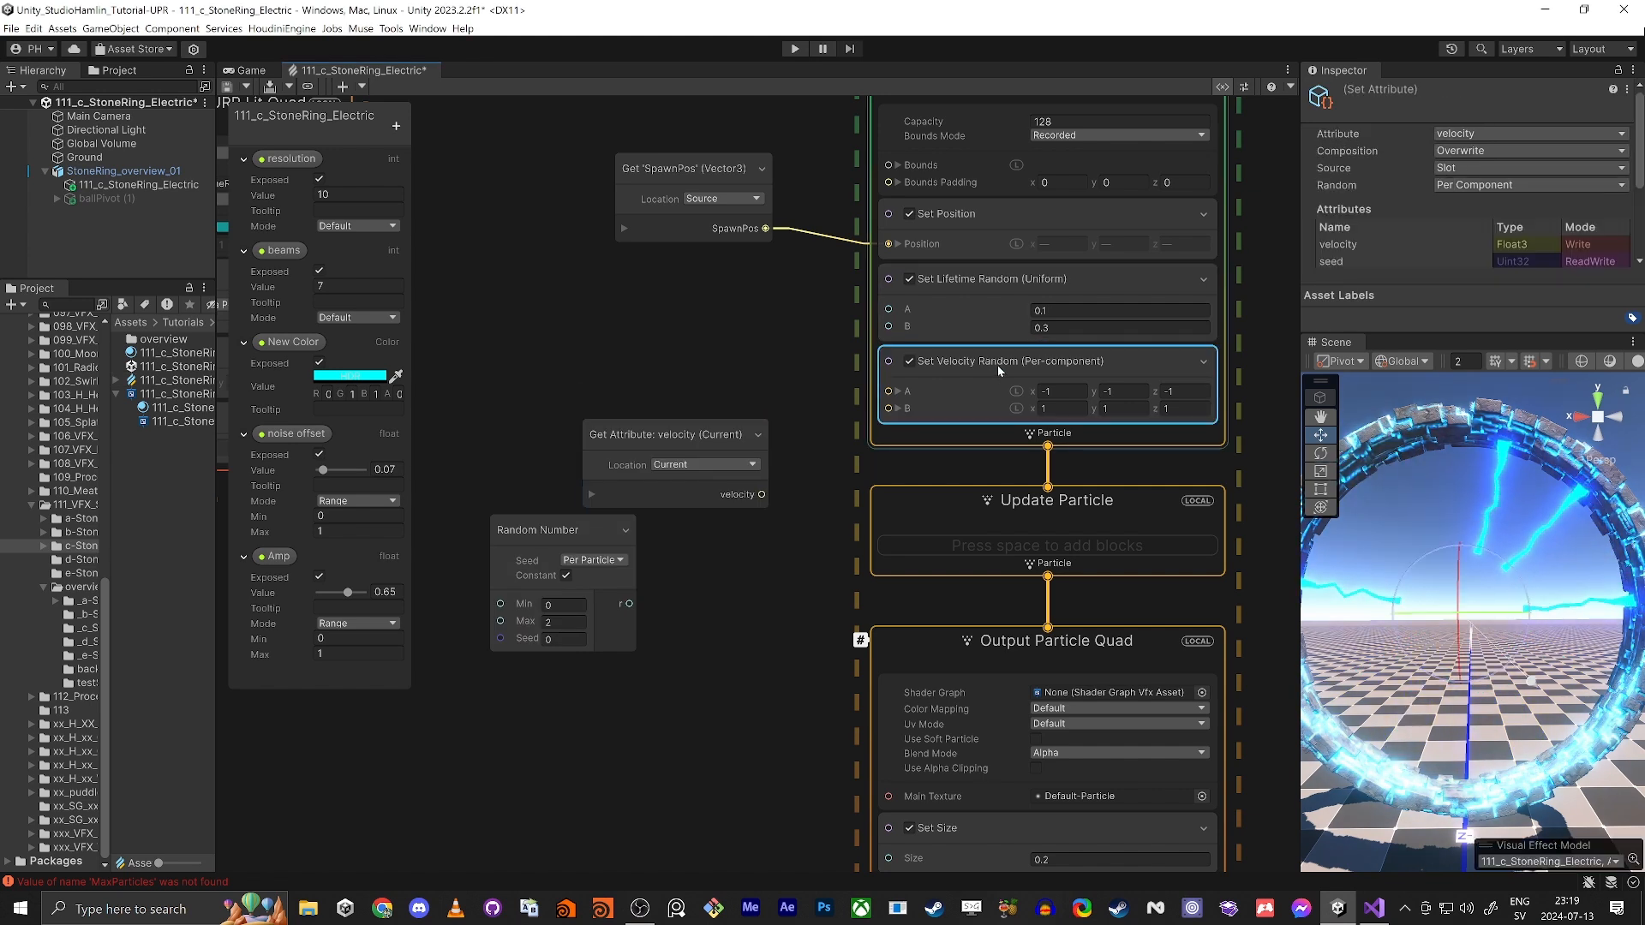
left_click_drag(685, 449, 519, 410)
Step: Add a Set Velocity block beneath Set Velocity Random in the sparks' Initialize Particle context
left_click(896, 439)
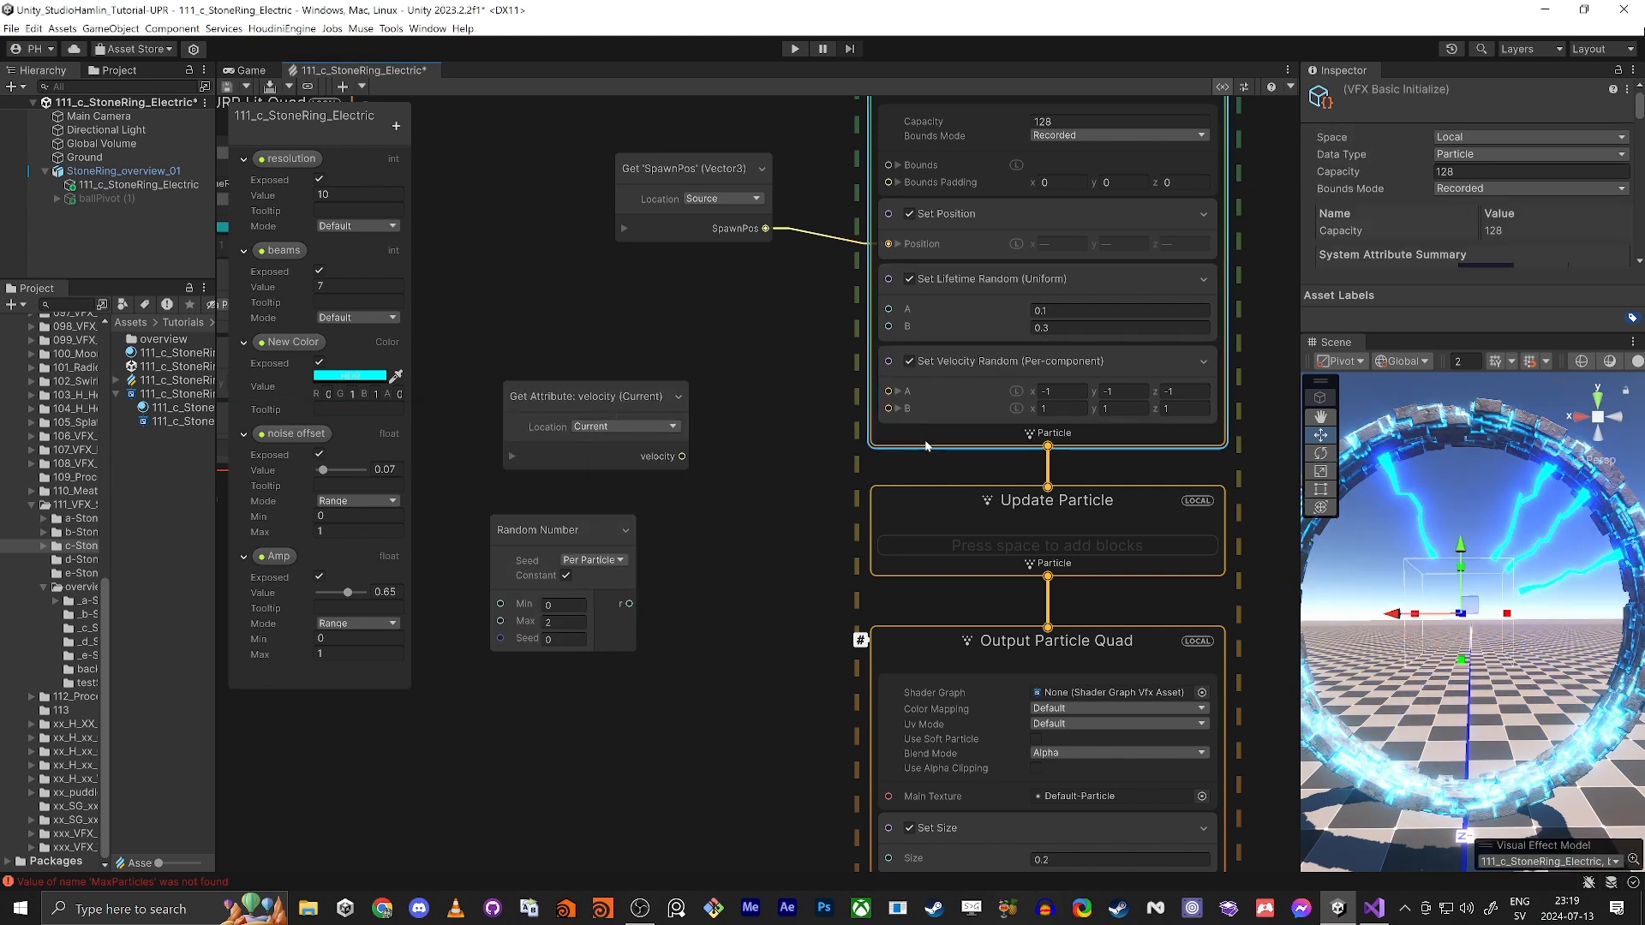
key("space")
type("set ve")
key("Return")
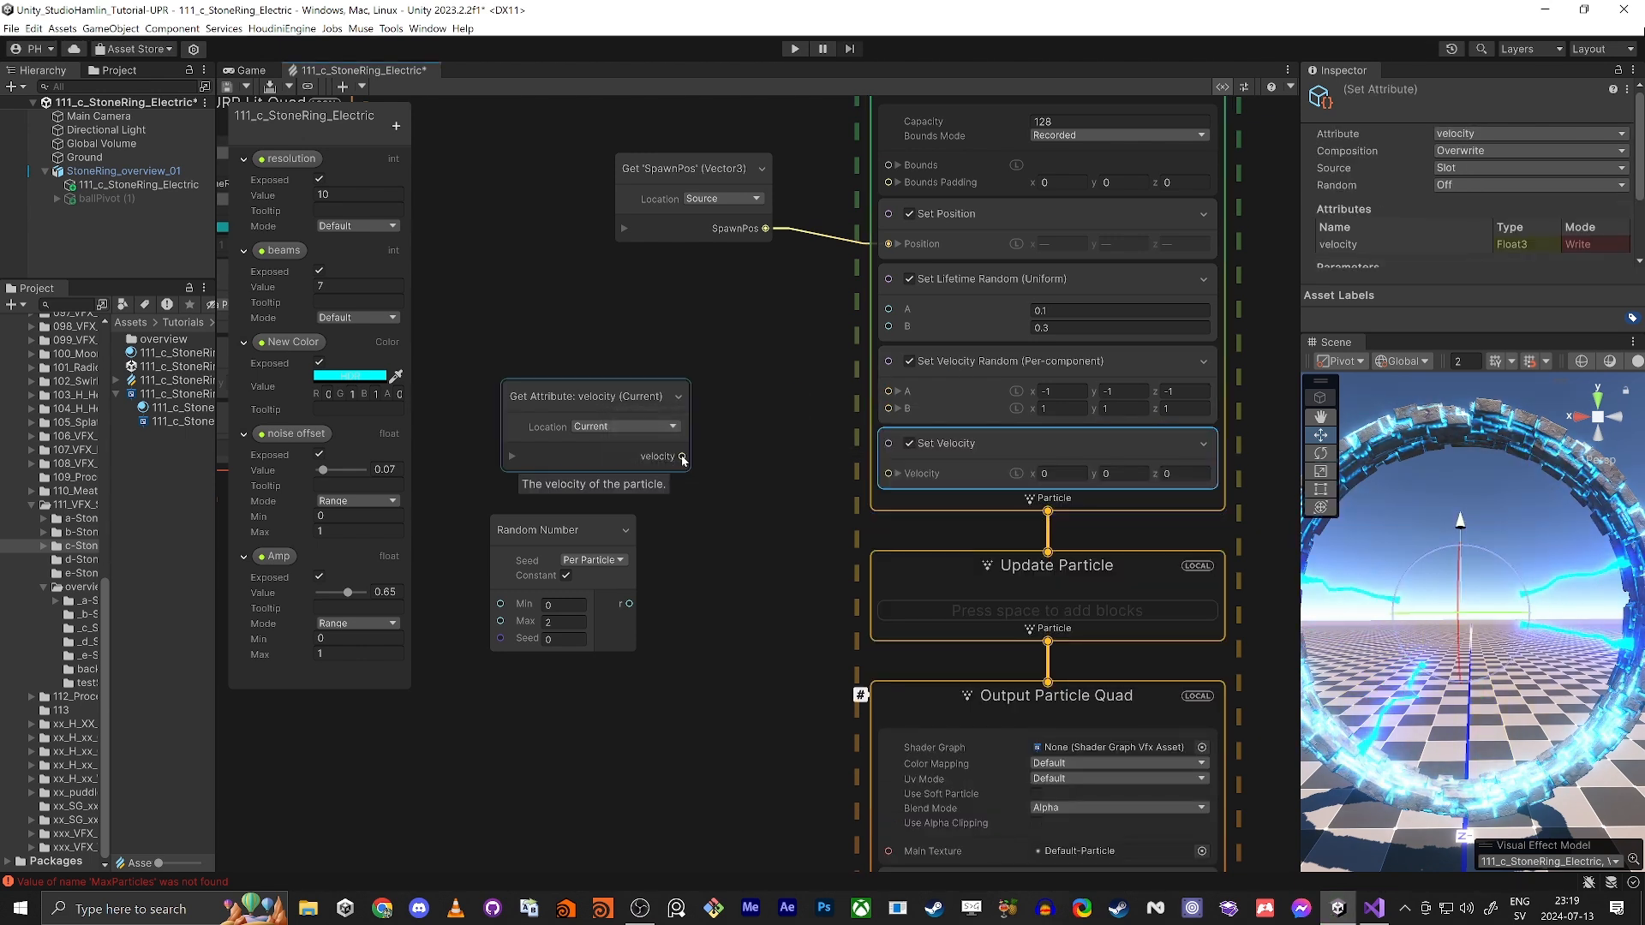
Step: Multiply the current velocity by the Random Number output and feed the product into the Set Velocity block
left_click_drag(683, 459, 697, 542)
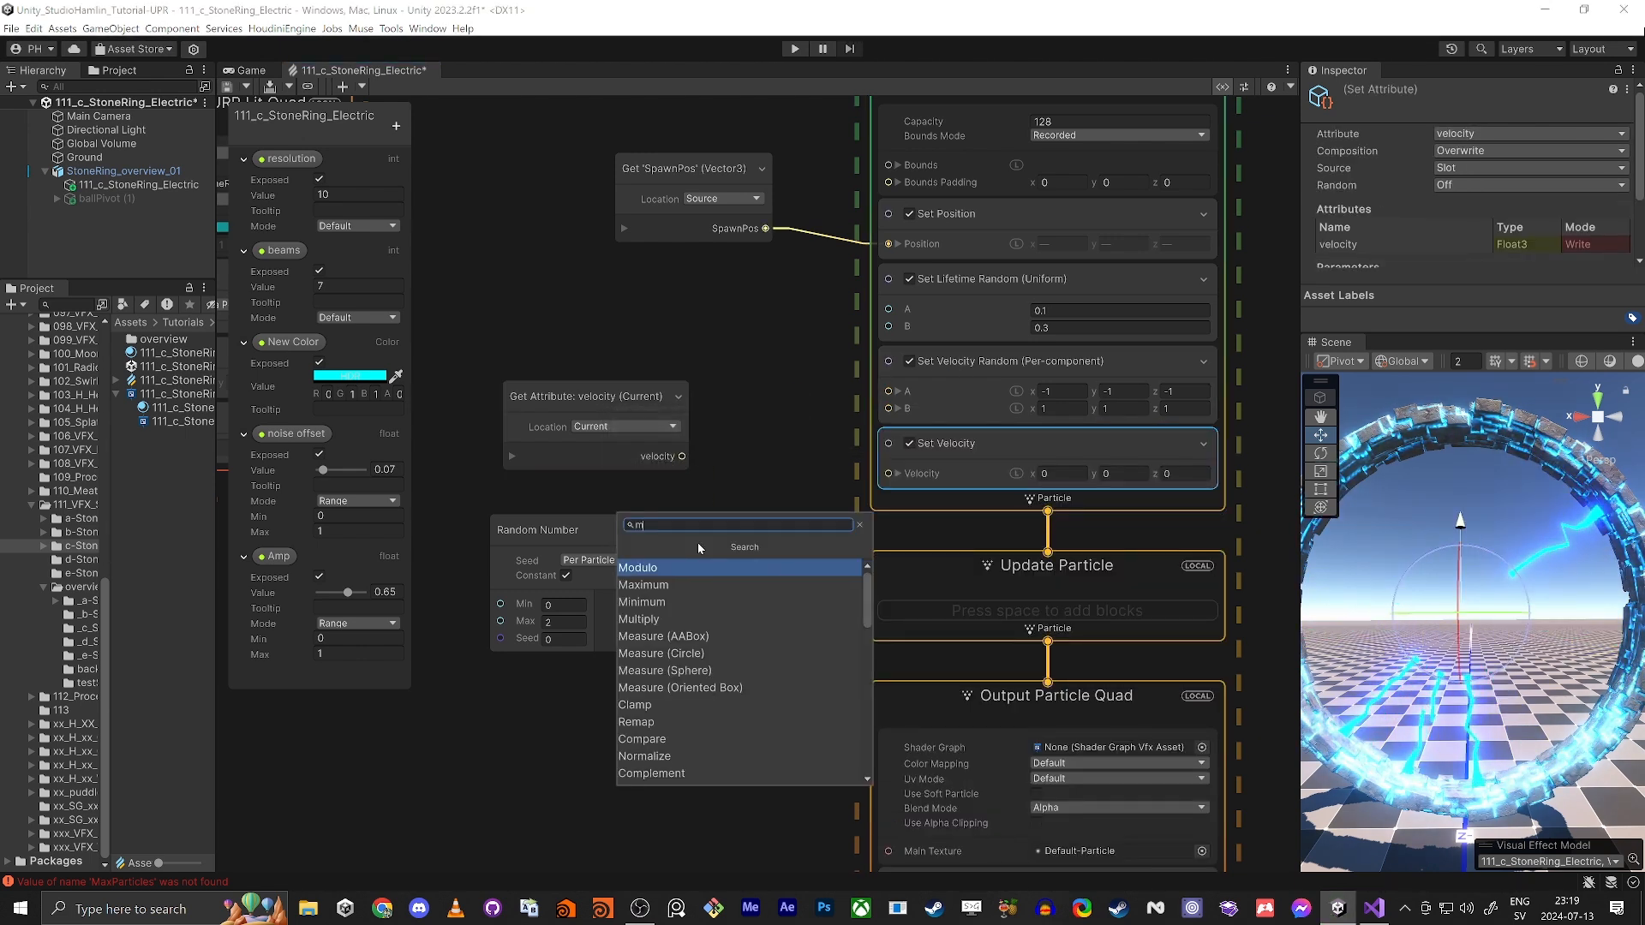
type("mult")
key("Return")
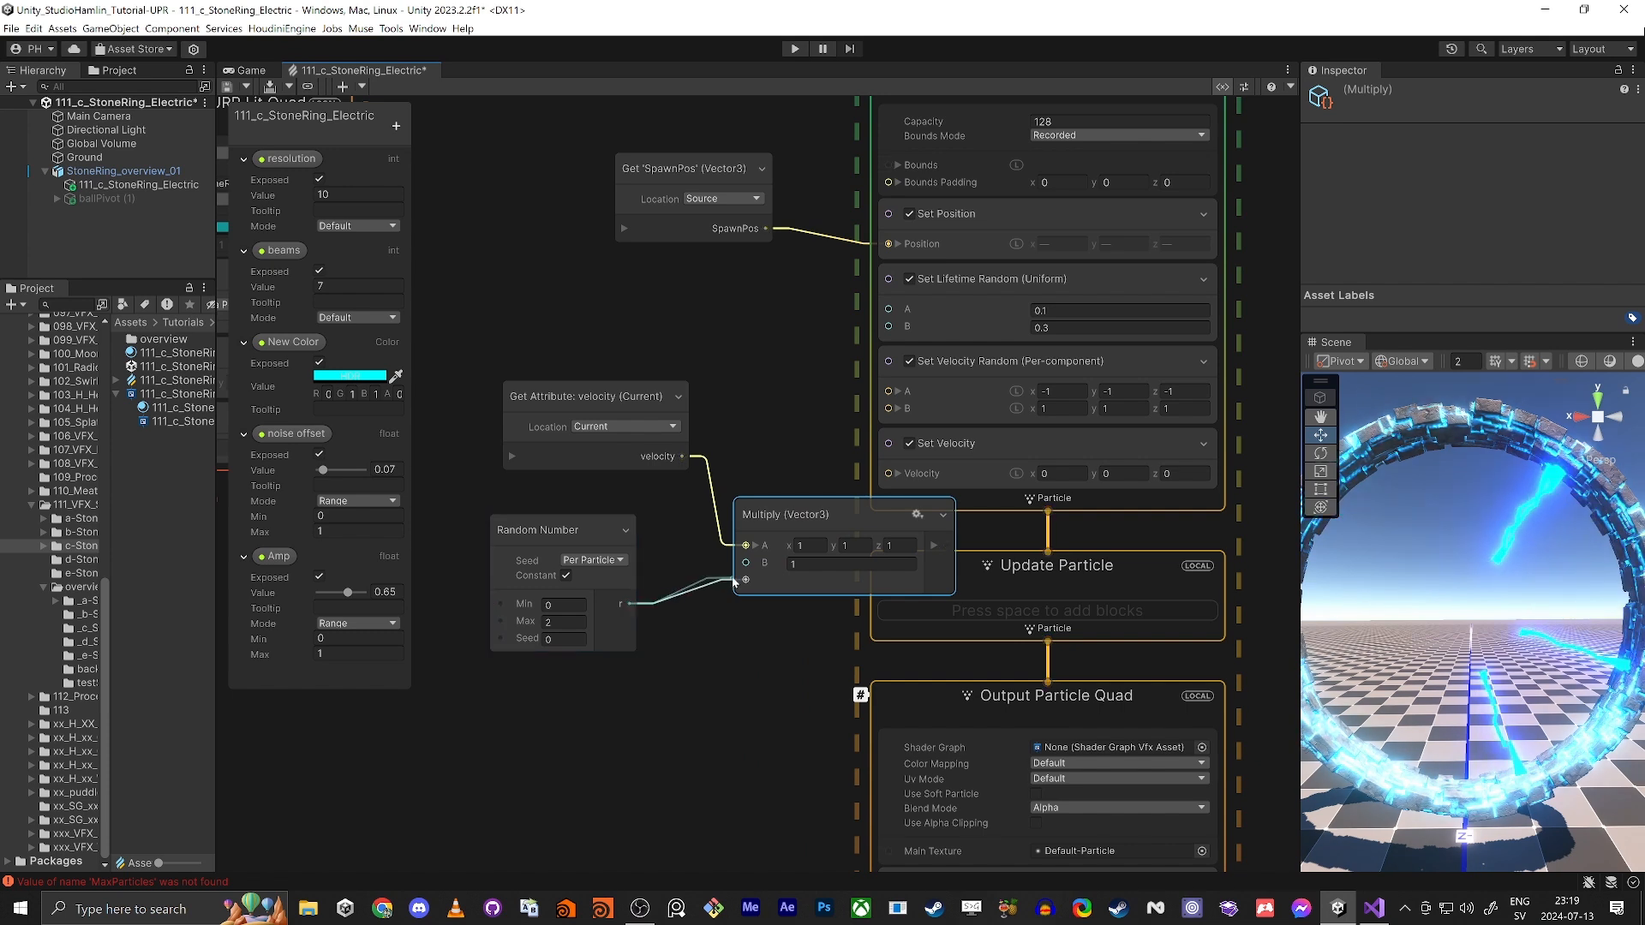
left_click_drag(629, 604, 745, 563)
left_click_drag(843, 526, 764, 521)
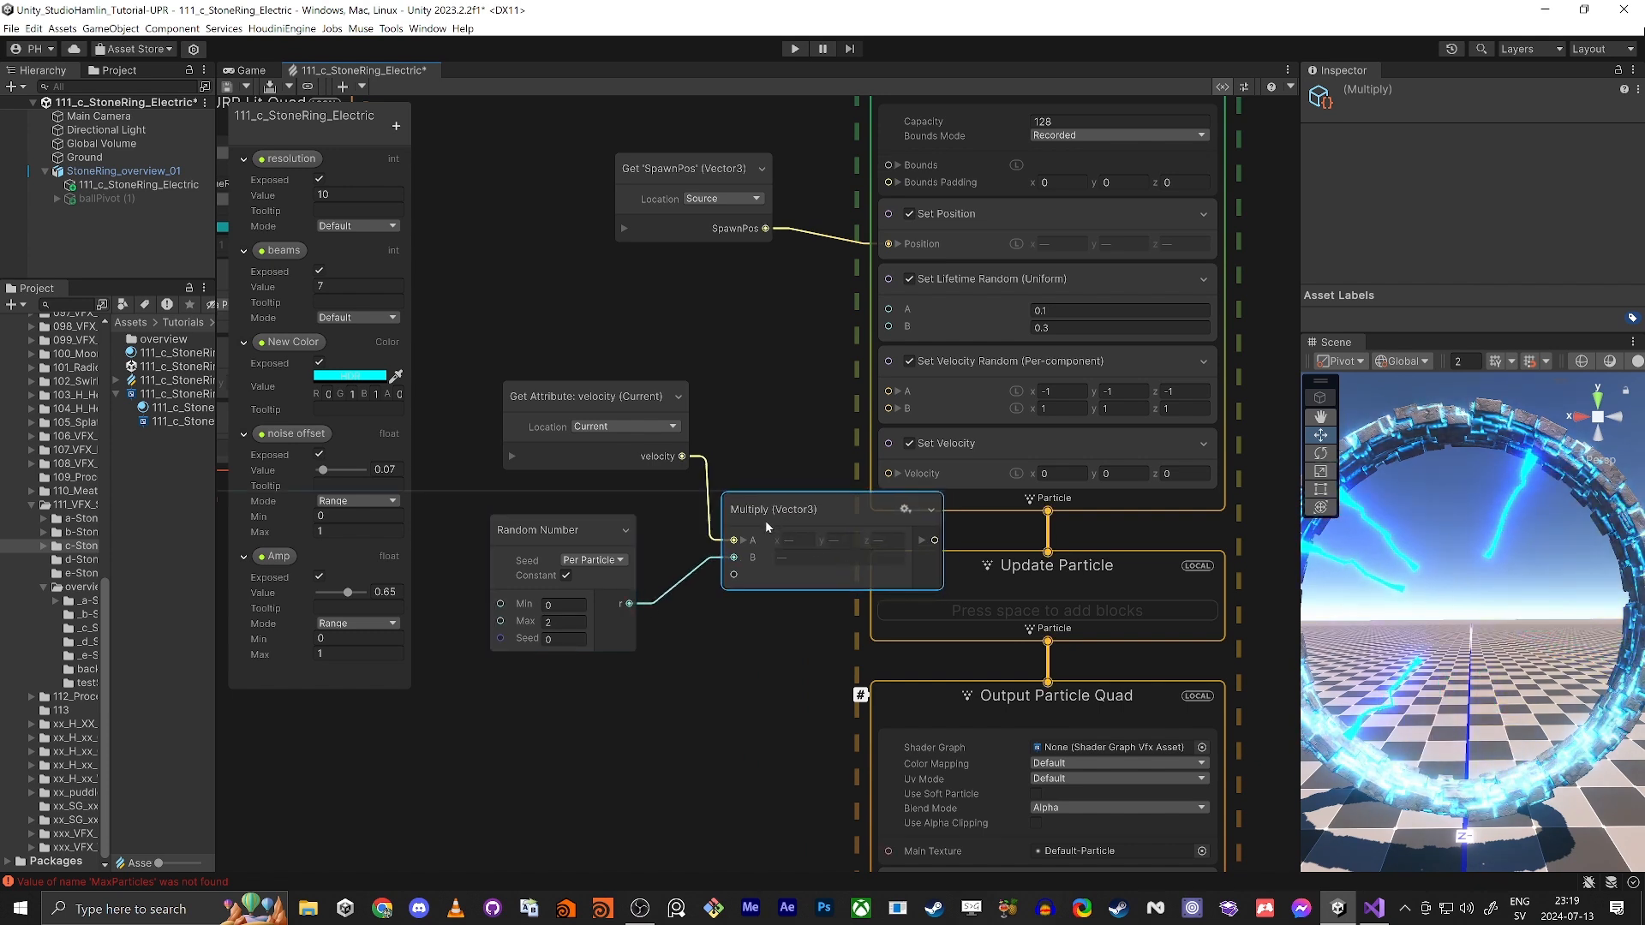
left_click_drag(868, 540, 892, 488)
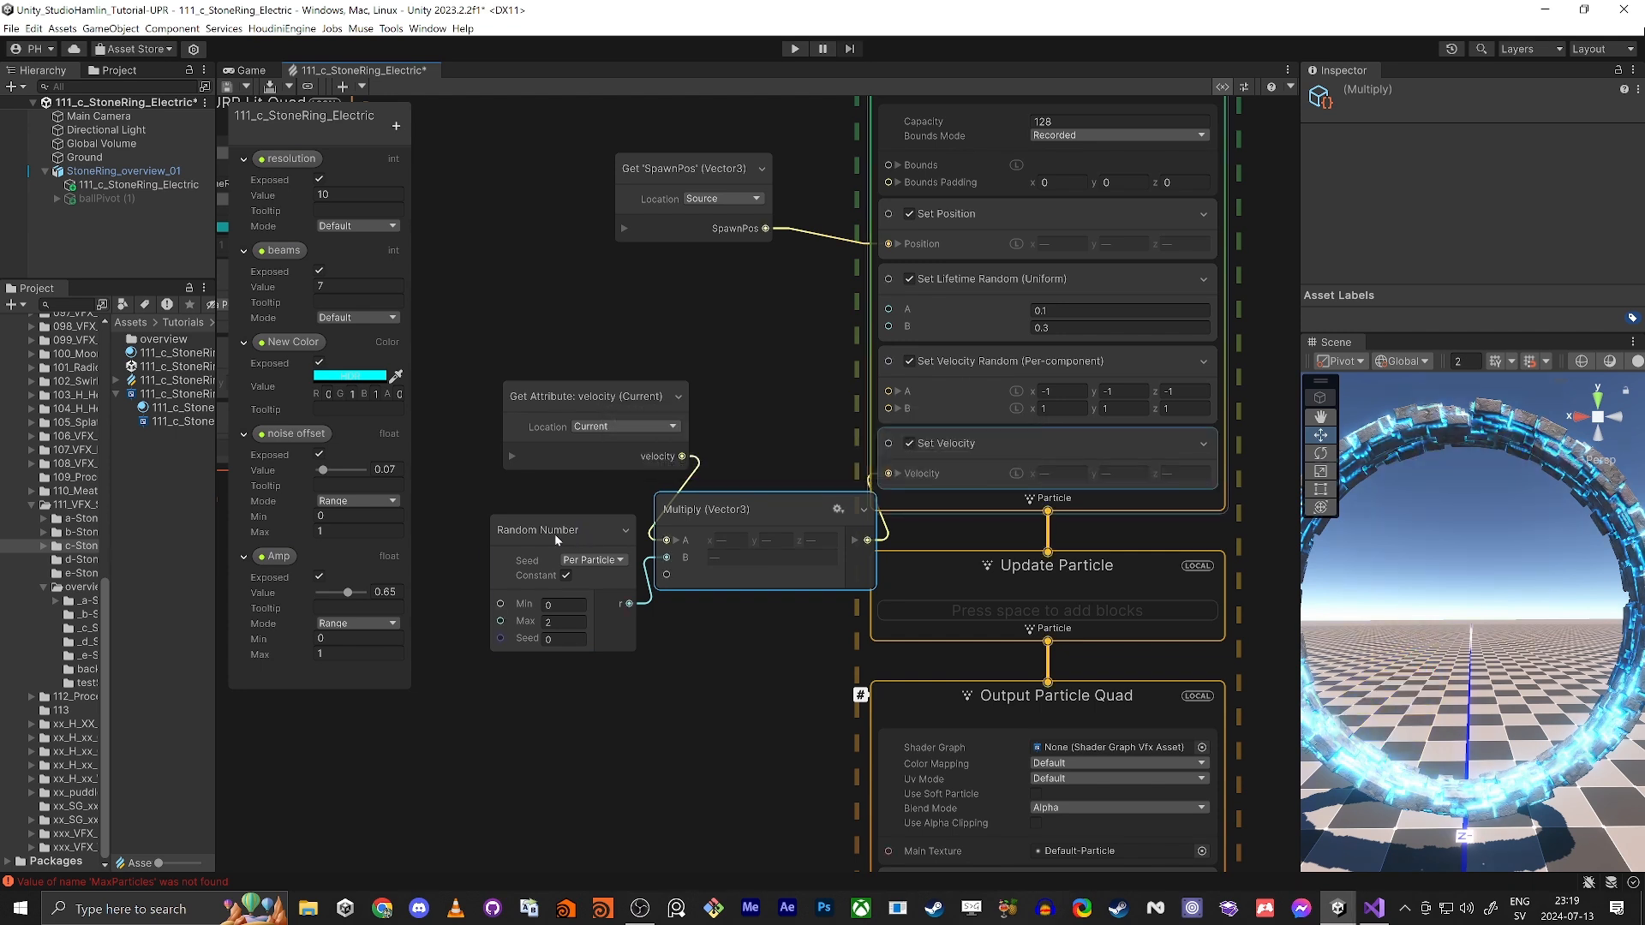
Step: Spread the Random Number, Multiply and velocity nodes farther from the Initialize Particle context
left_click_drag(578, 535, 495, 541)
left_click_drag(702, 508, 609, 509)
left_click_drag(591, 396, 497, 395)
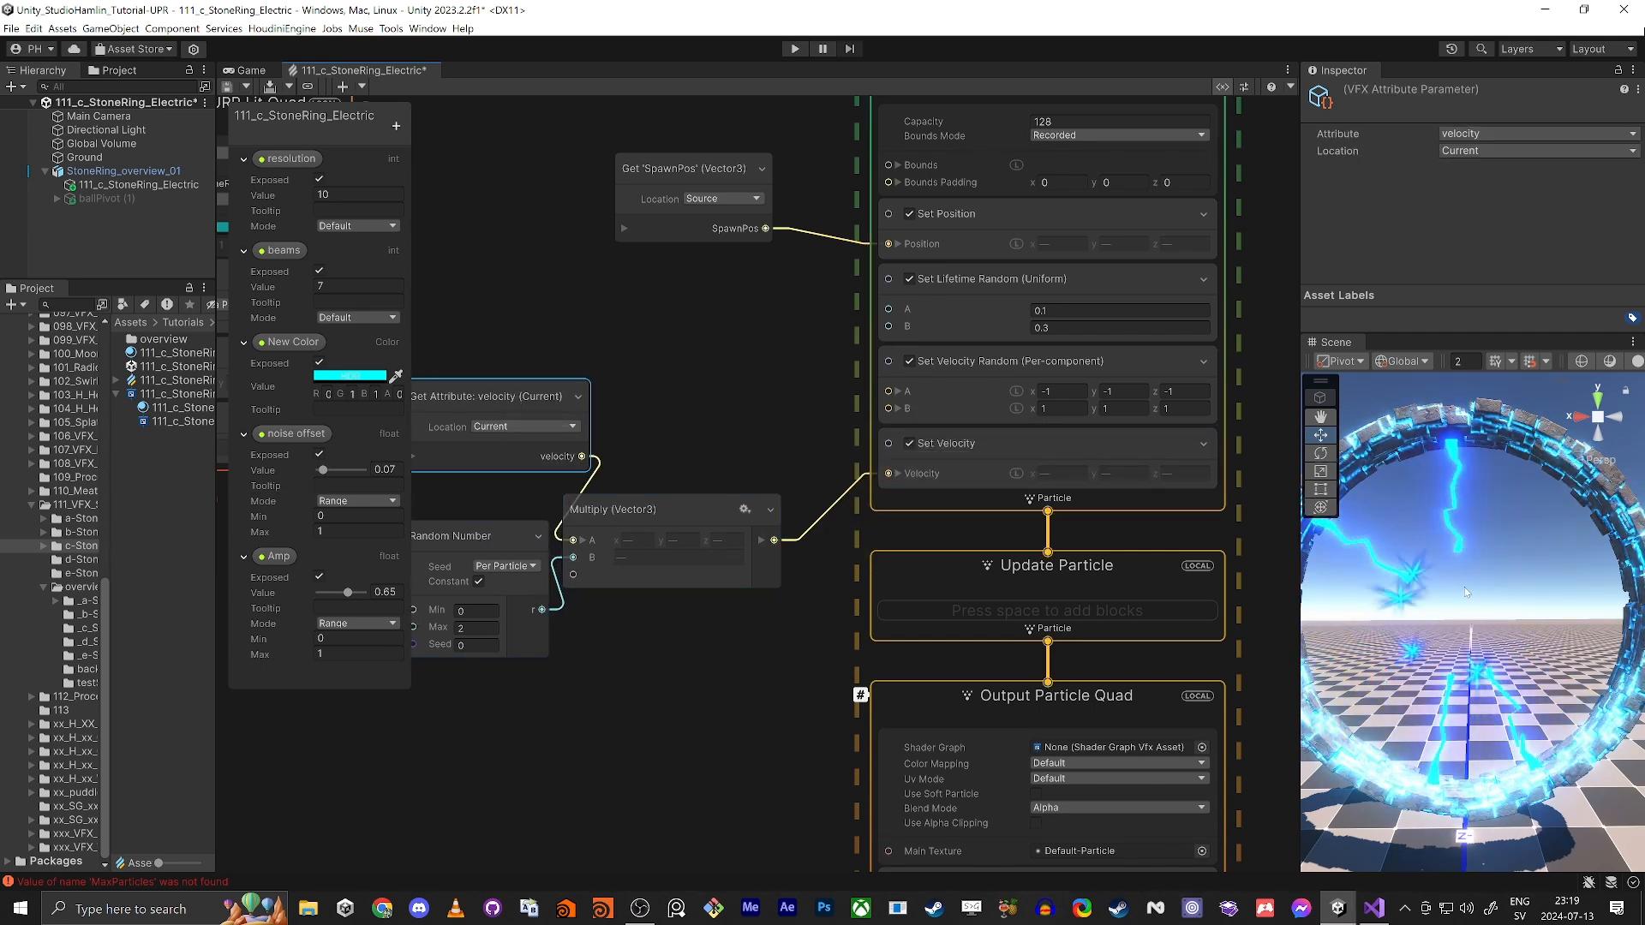
Step: Insert a Multiply node with B at 2 between the New Color property and Set Color's Color input
middle_click_drag(640, 736, 772, 634)
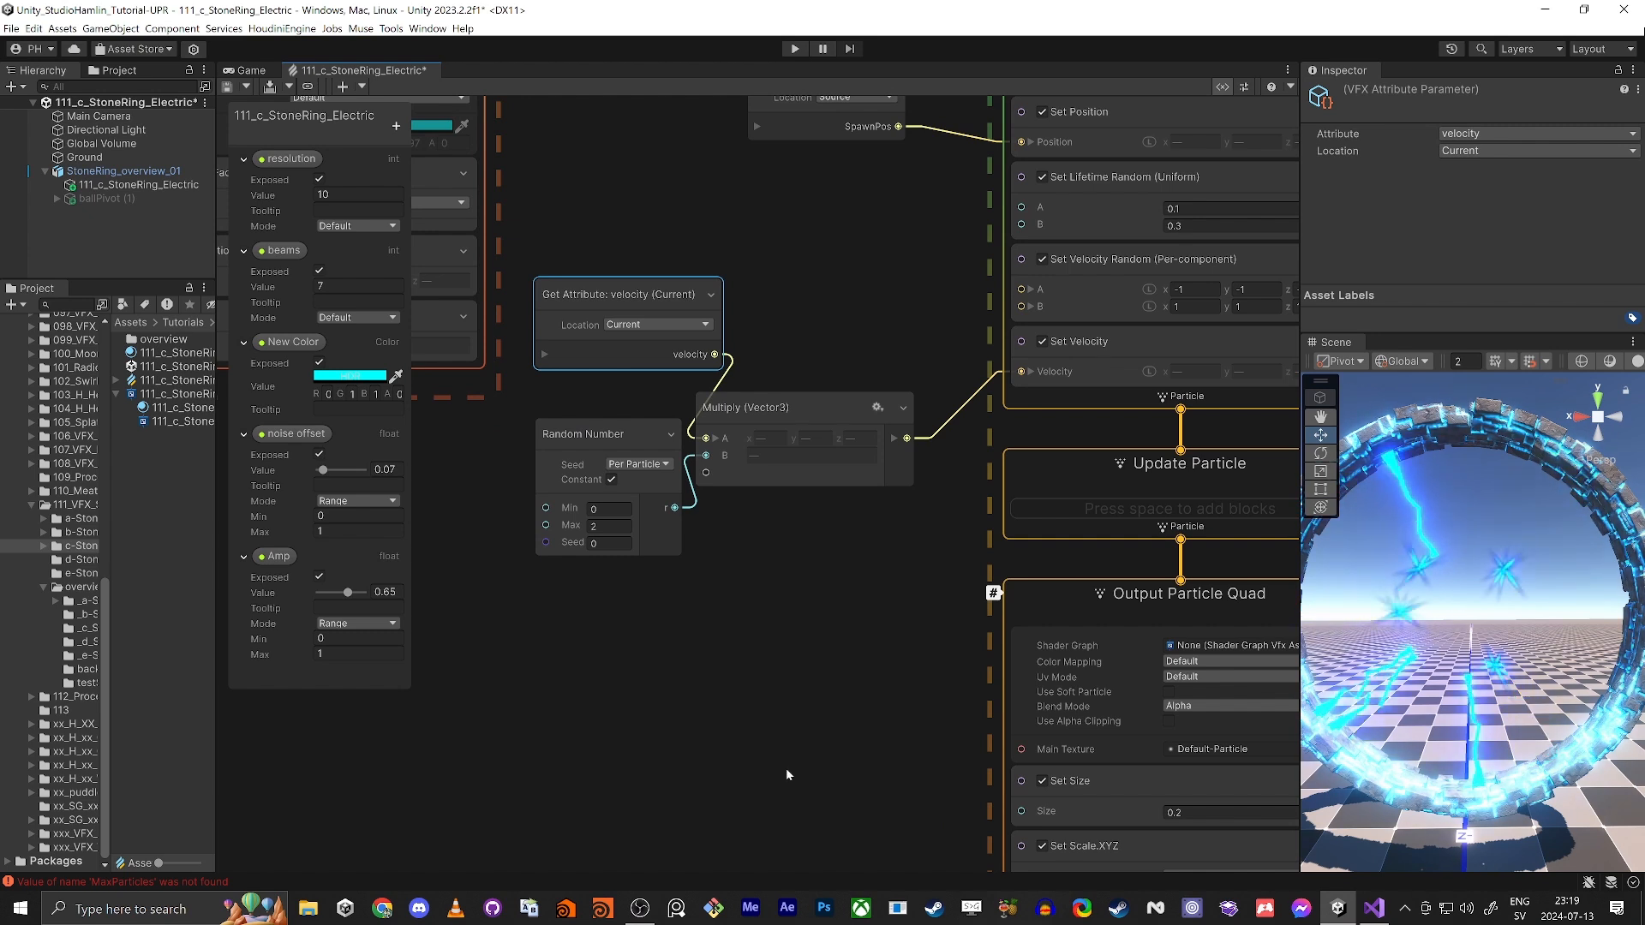
middle_click_drag(786, 769, 736, 275)
left_click_drag(770, 476, 619, 564)
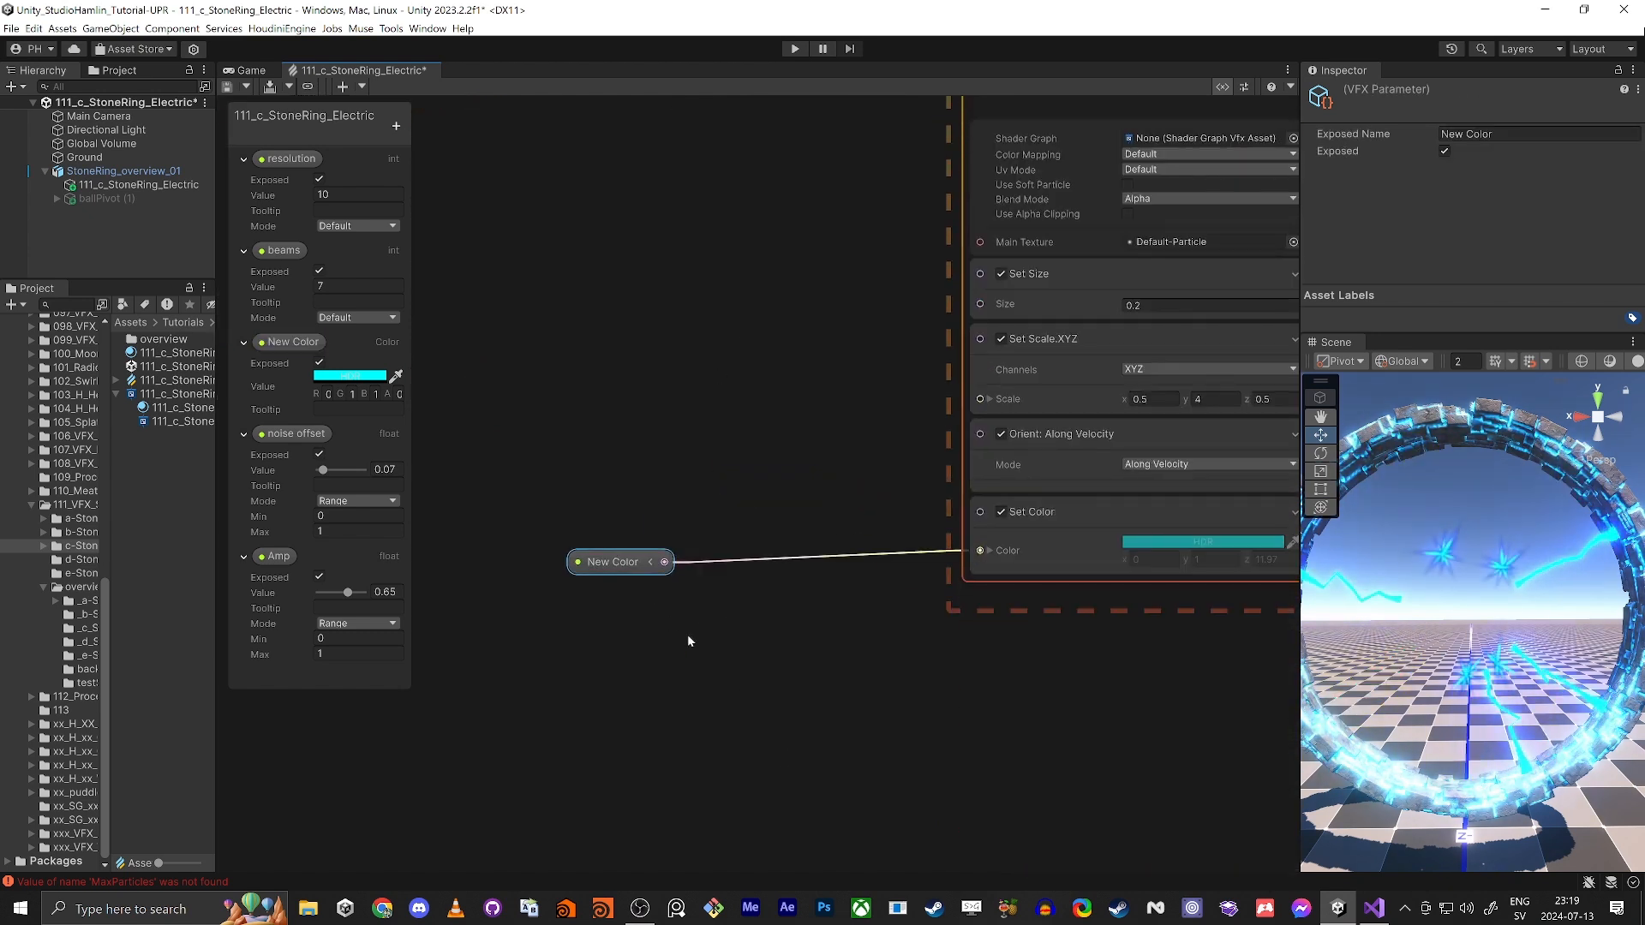
key("space")
type("mult")
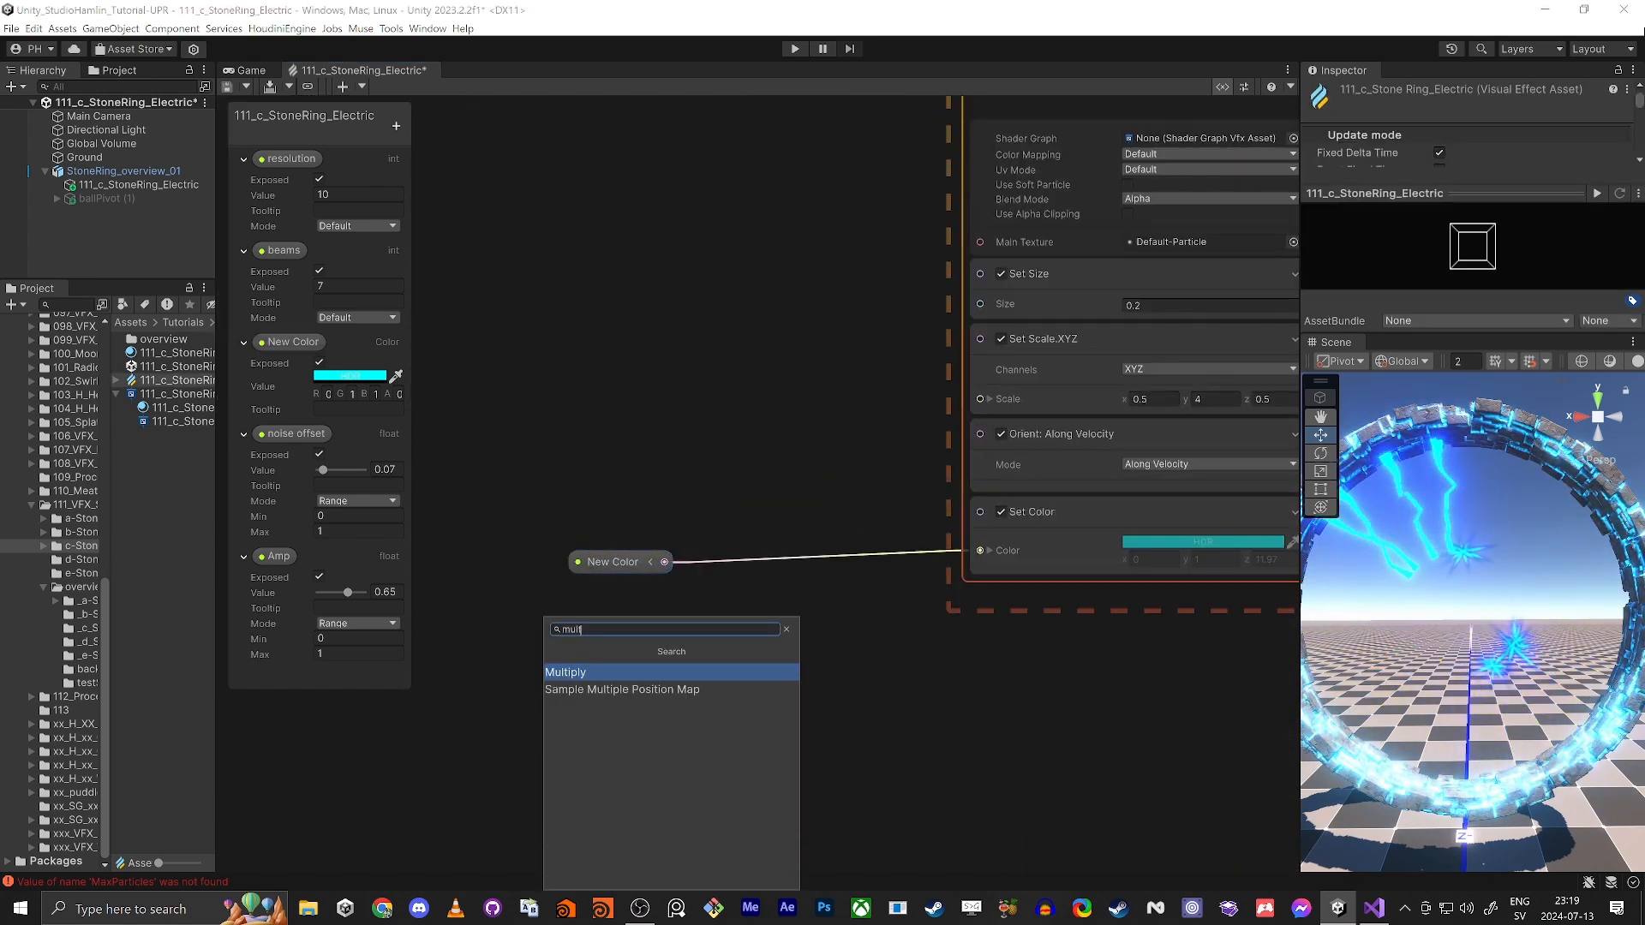
key("Return")
left_click_drag(685, 712, 665, 563)
left_click_drag(932, 712, 982, 549)
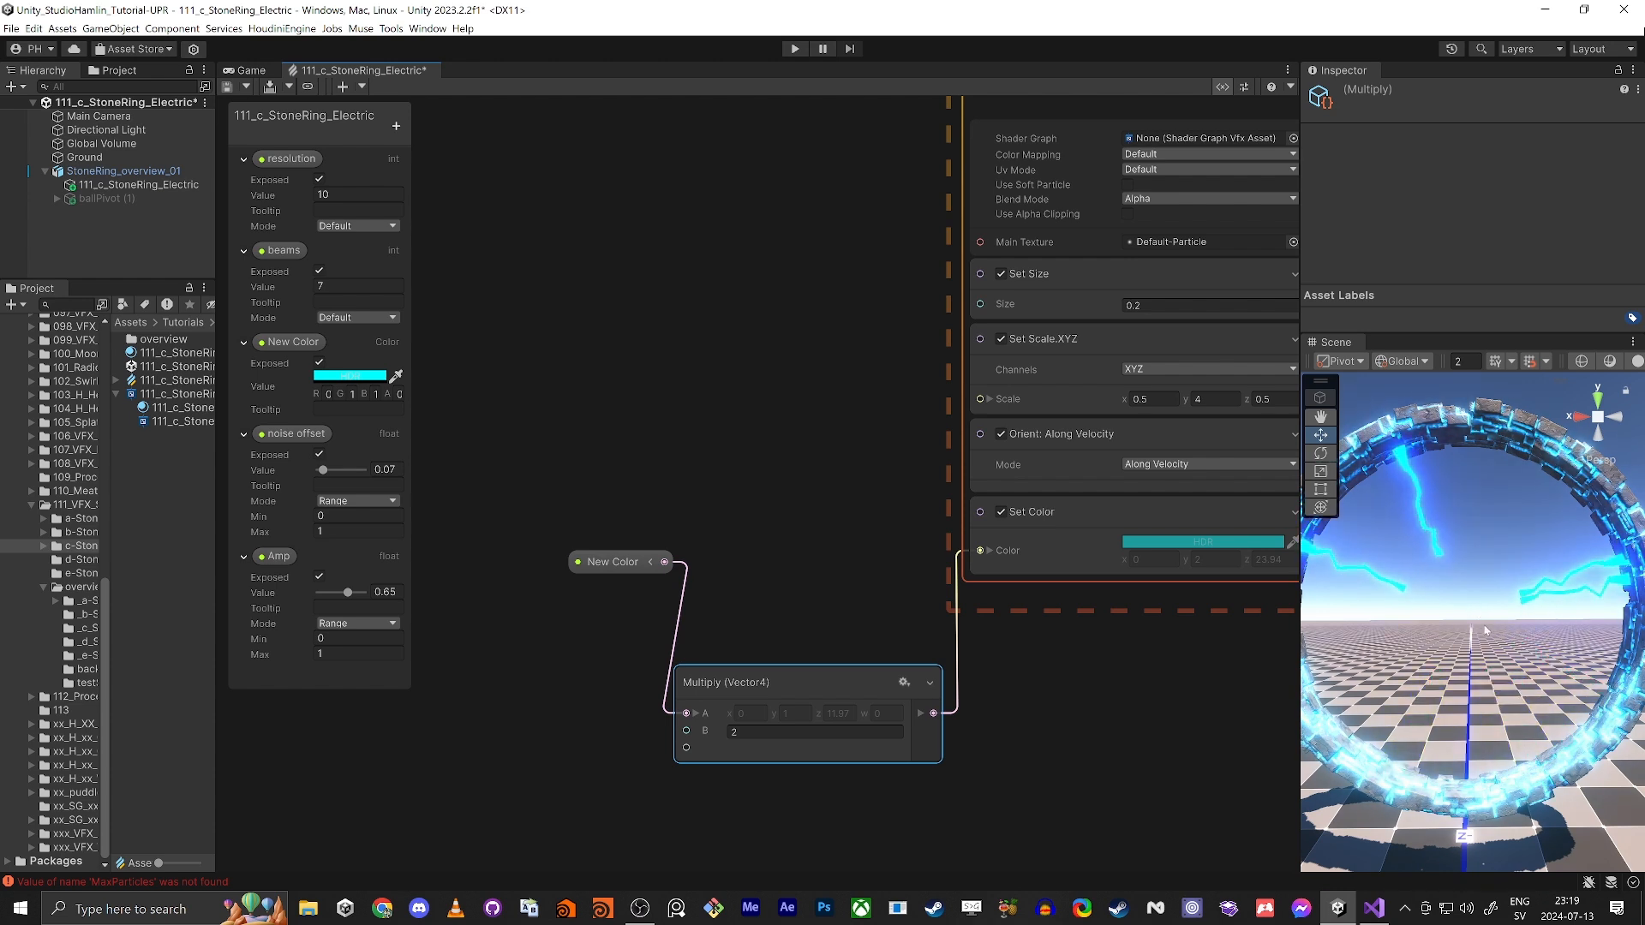
Step: Activate the ballPivot (1) object and show the ring in the Game view
left_click(101, 197)
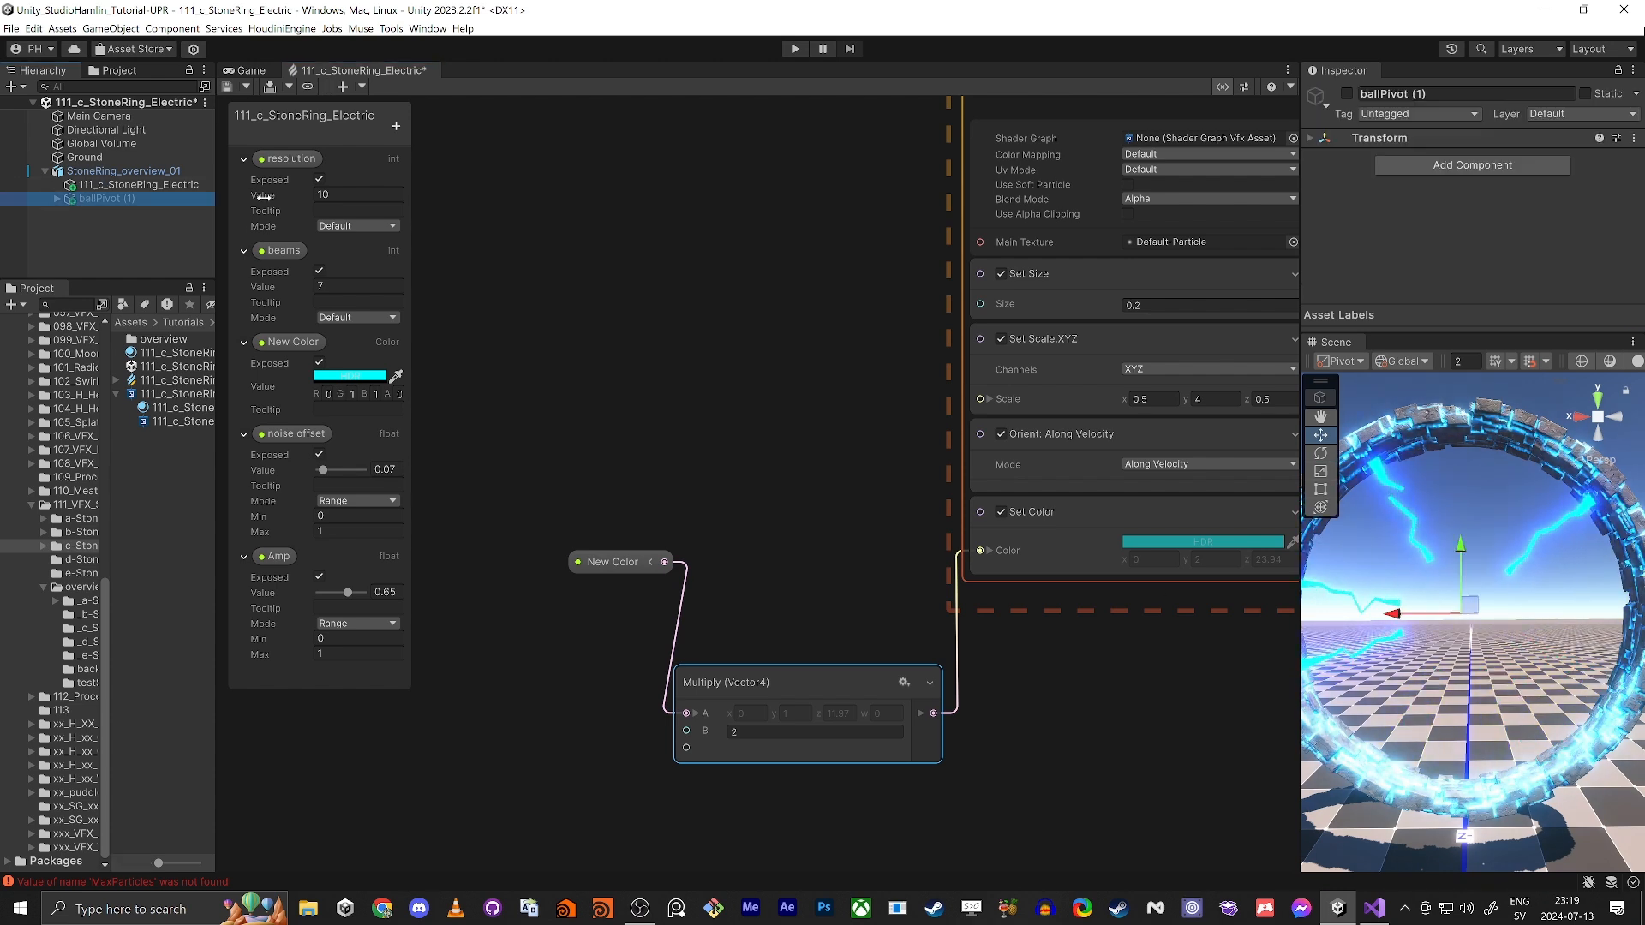
left_click(1347, 94)
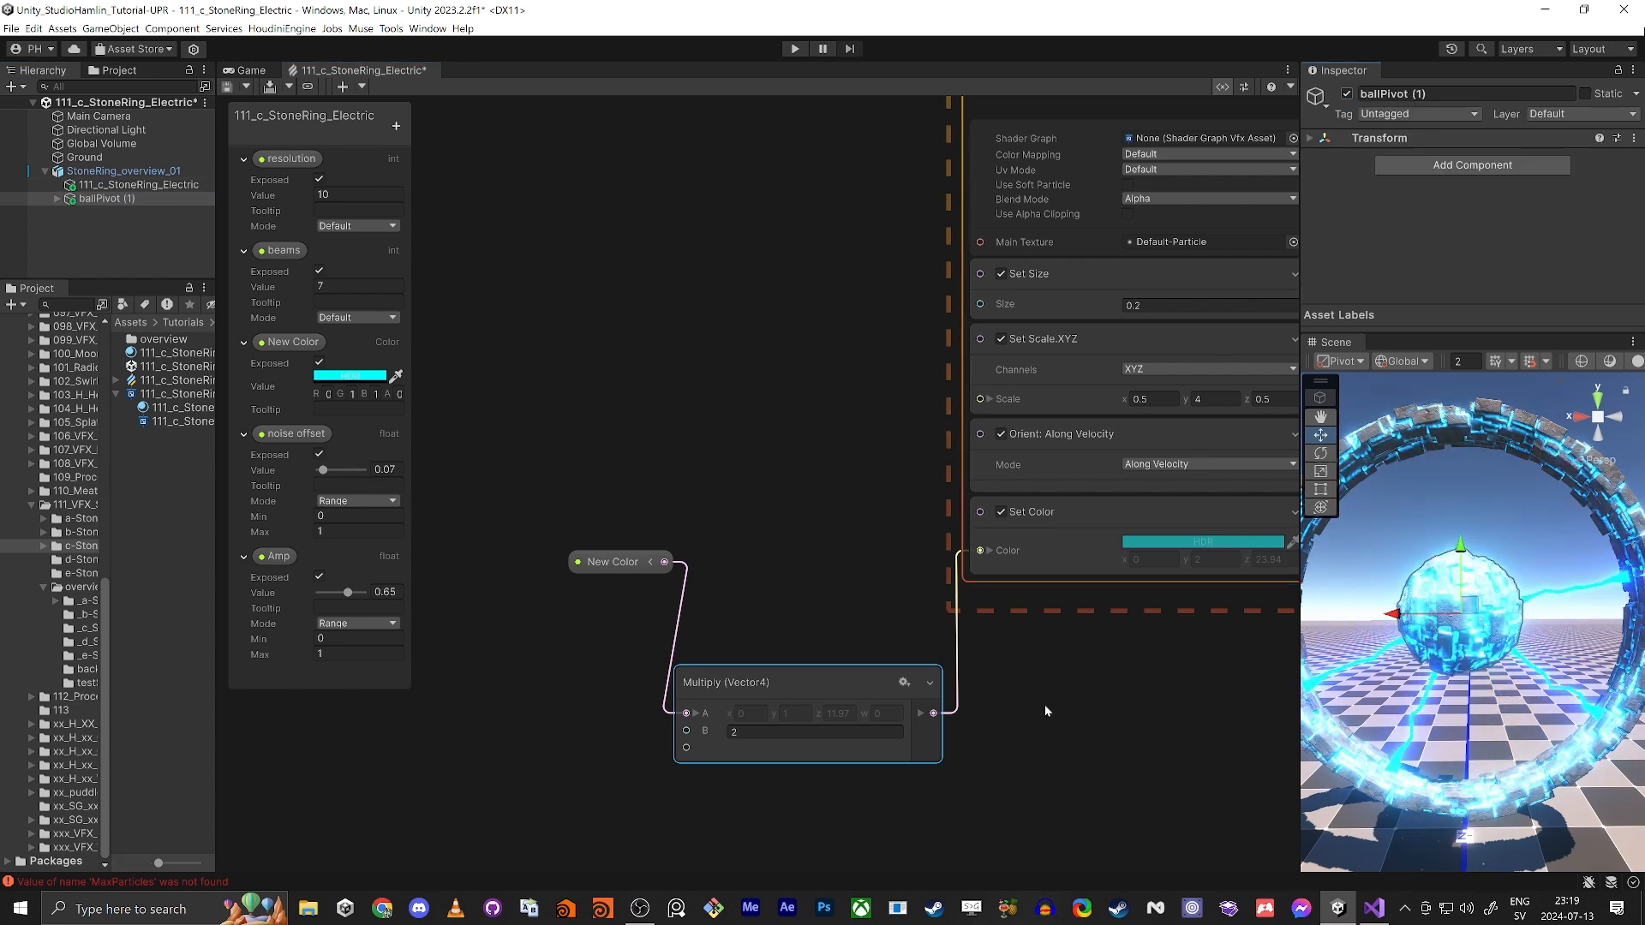
left_click(106, 242)
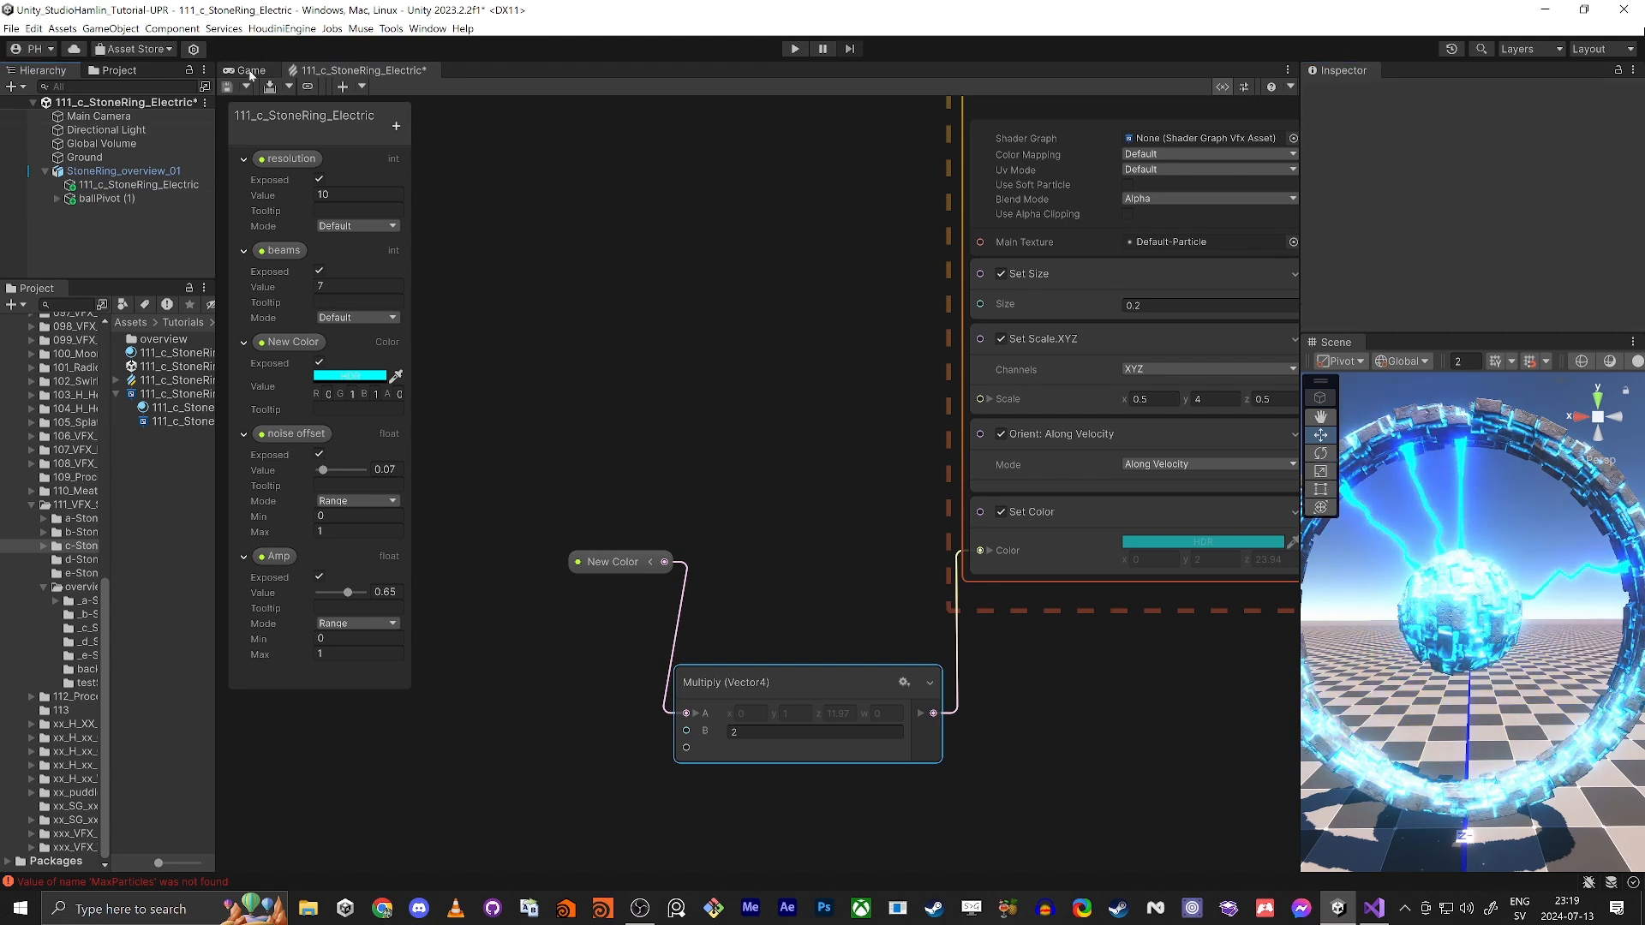
left_click(251, 72)
left_click(129, 171)
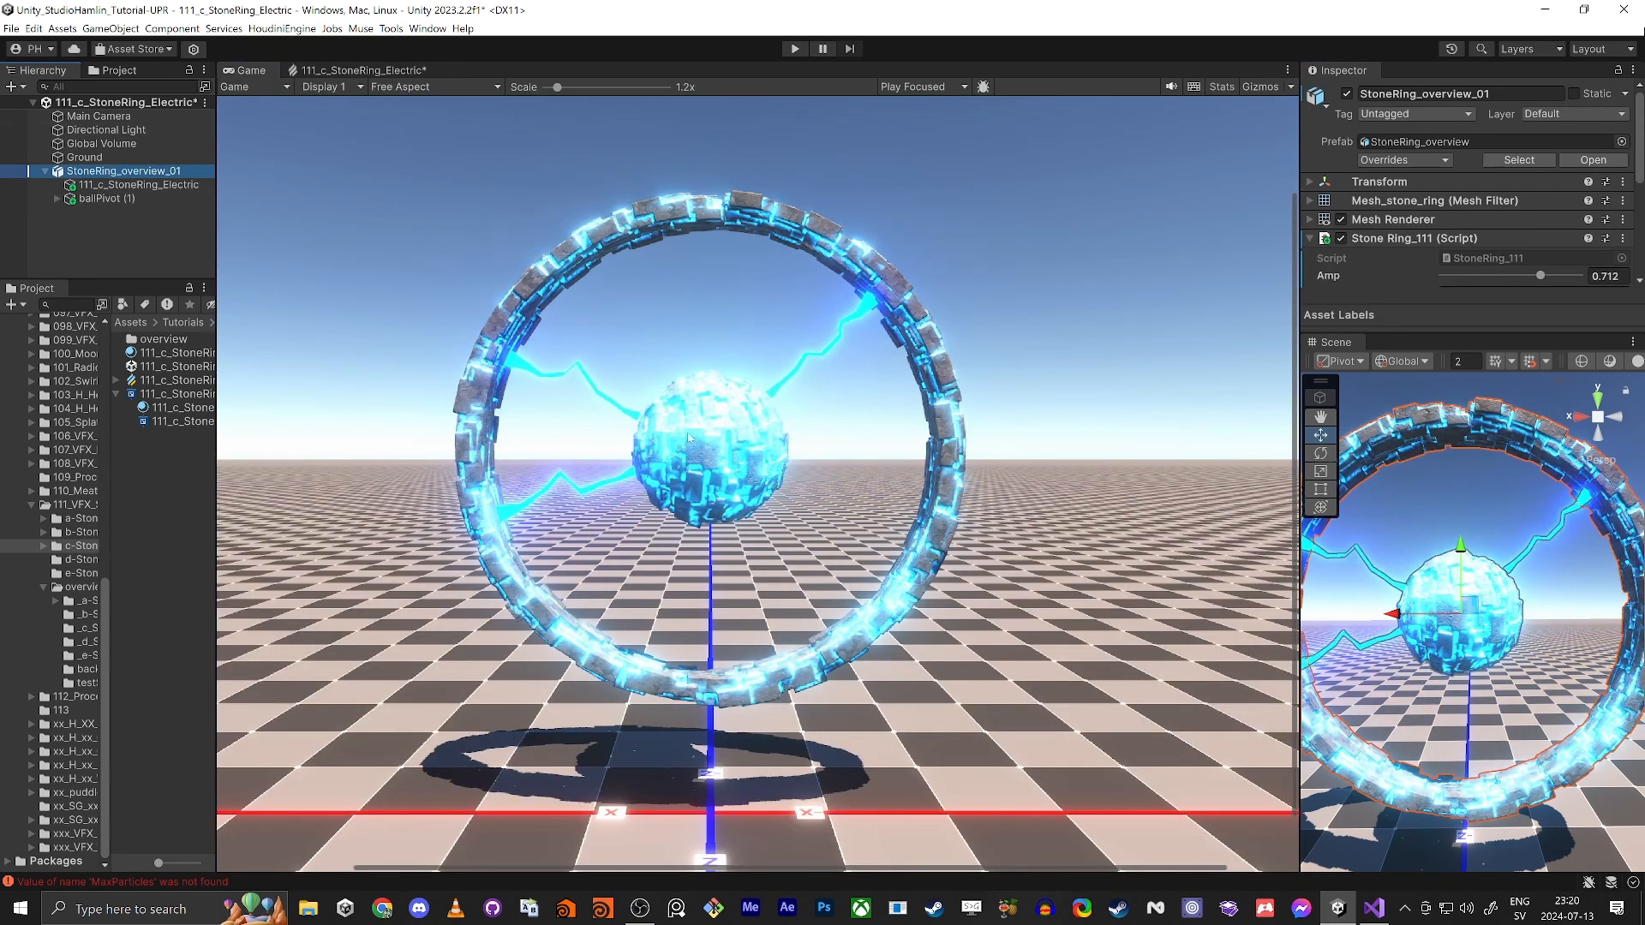
Step: Set Main Camera's Background Type to Solid Color with black as the color, and deactivate the Ground object
left_click(98, 116)
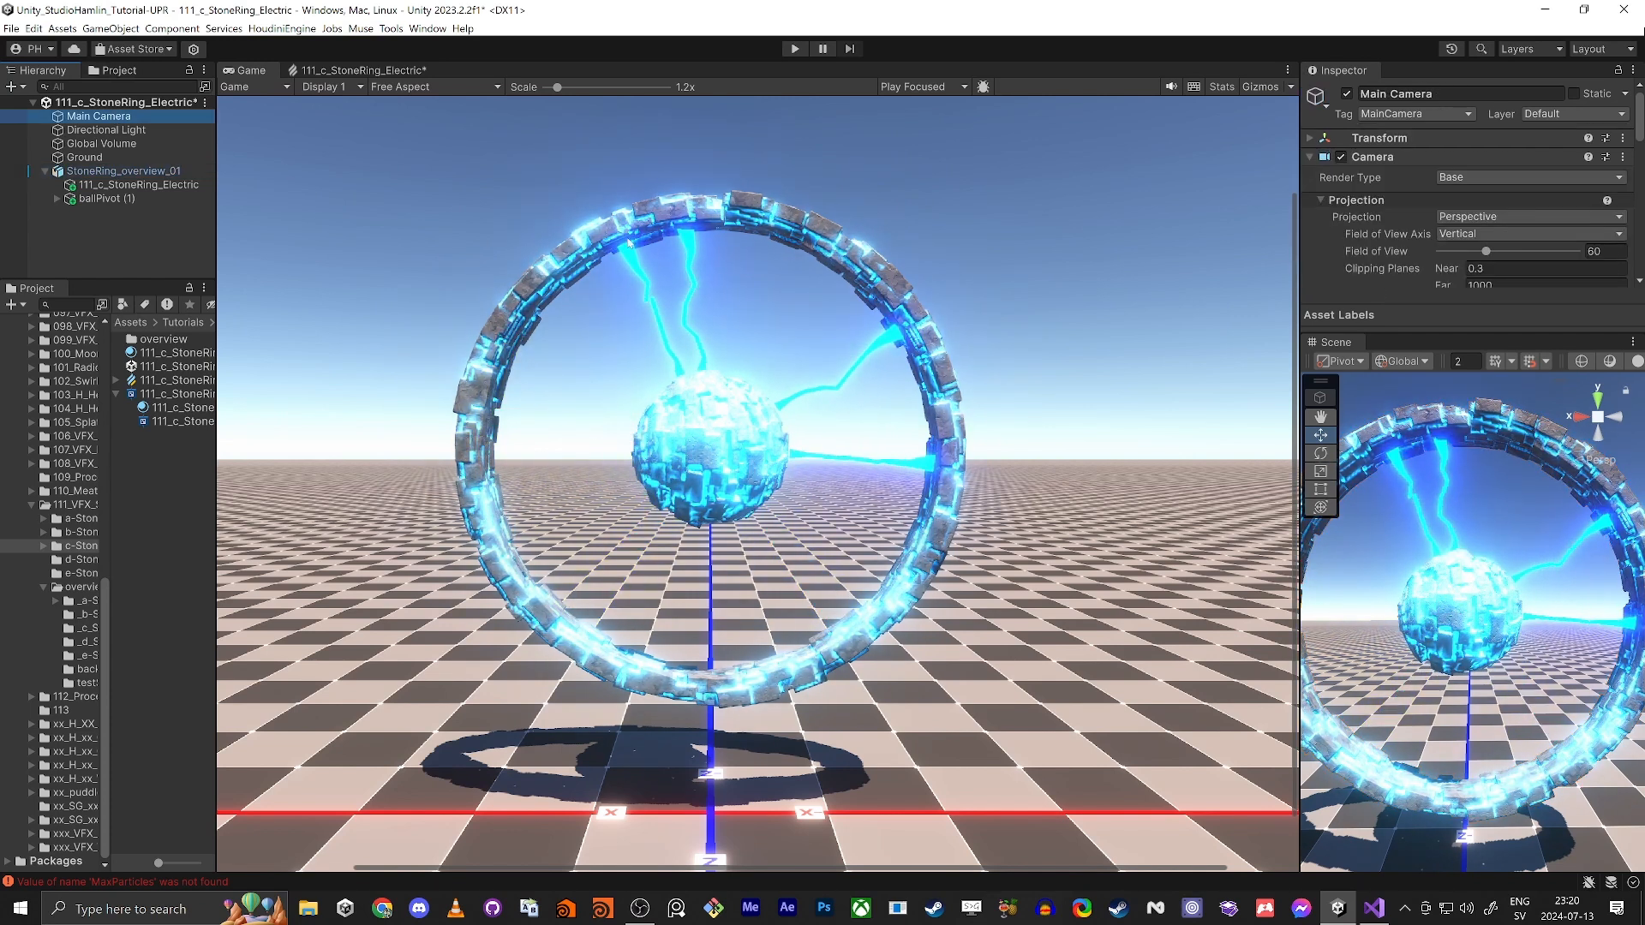
scroll(1456, 214, "down", 5)
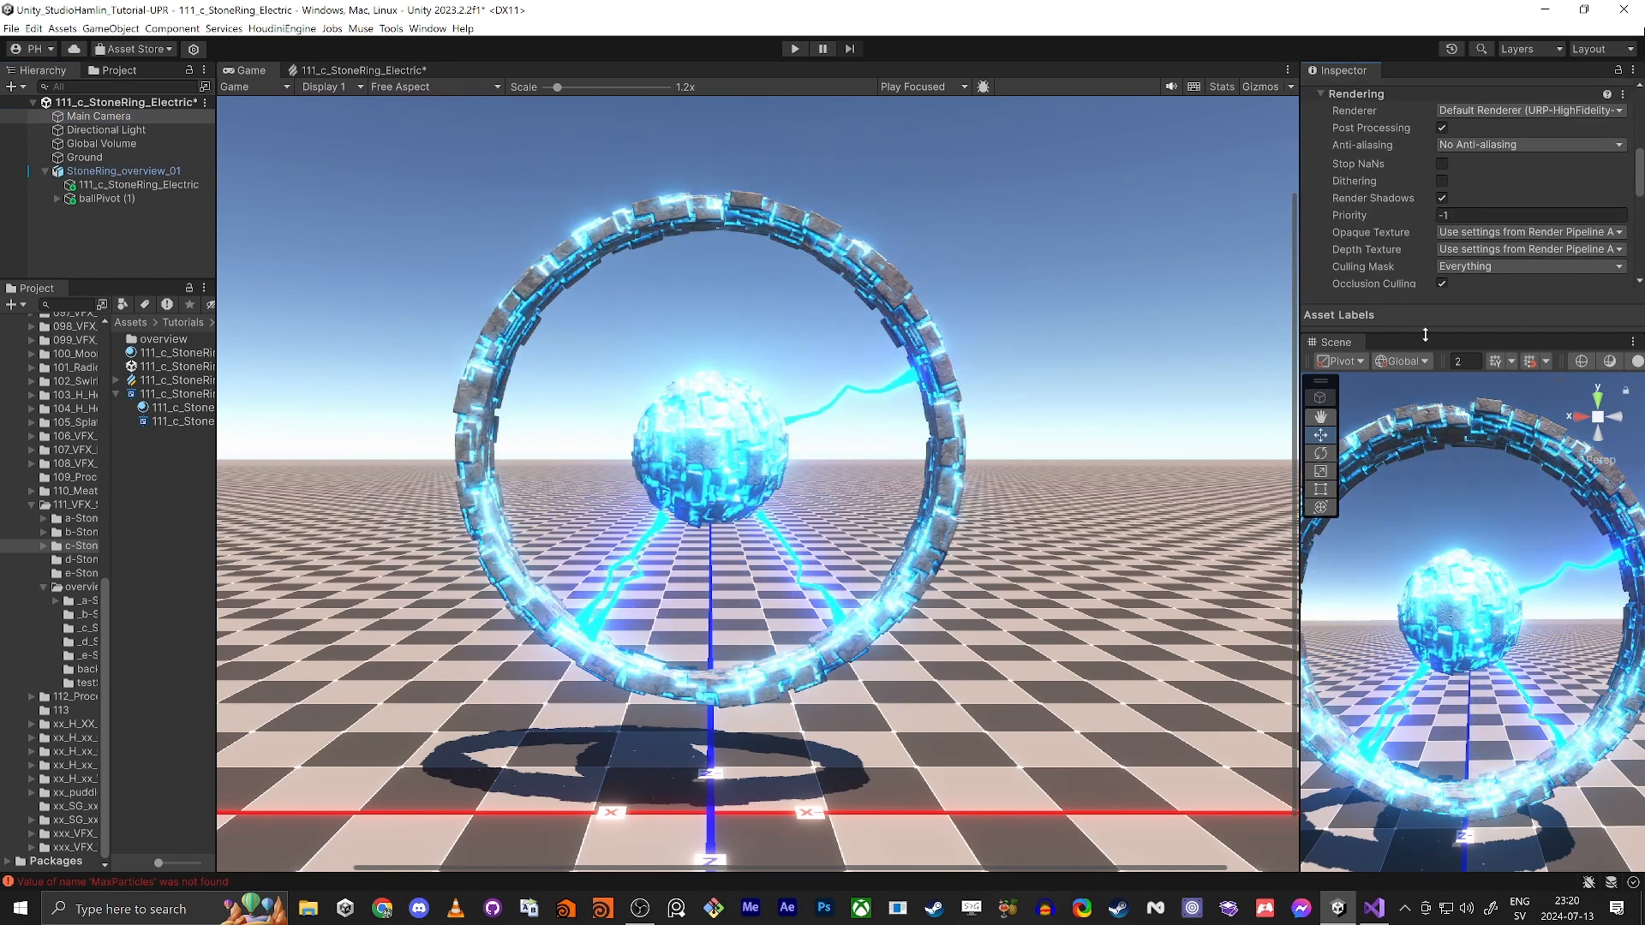
left_click_drag(1425, 335, 1424, 771)
left_click(1477, 538)
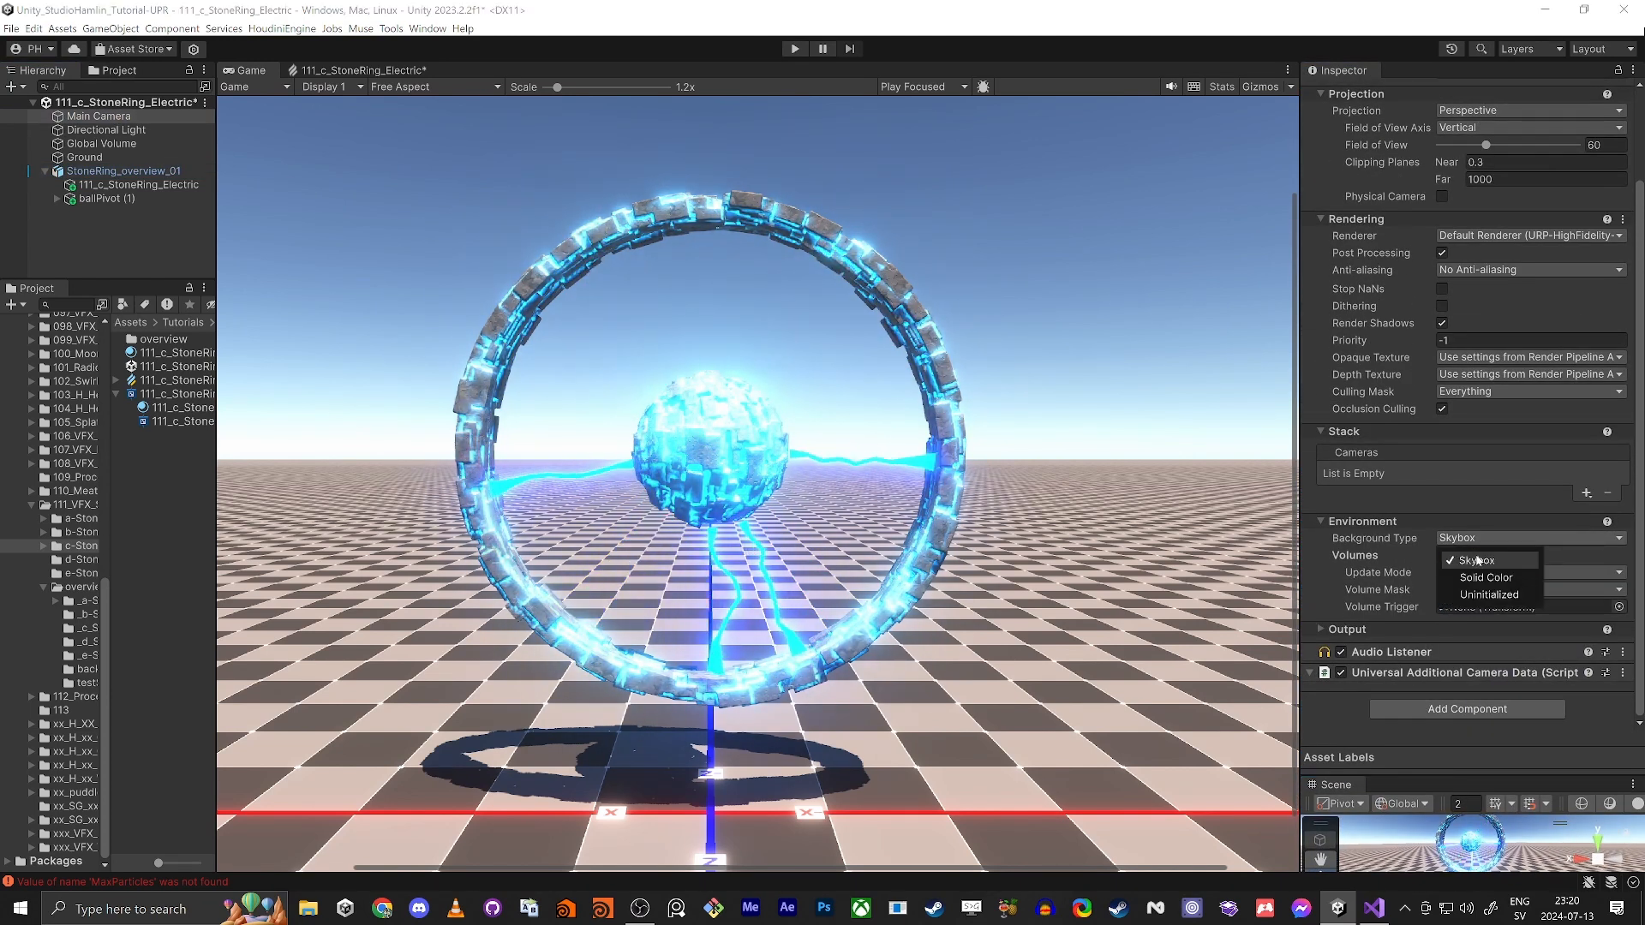
left_click(1486, 577)
left_click(1508, 555)
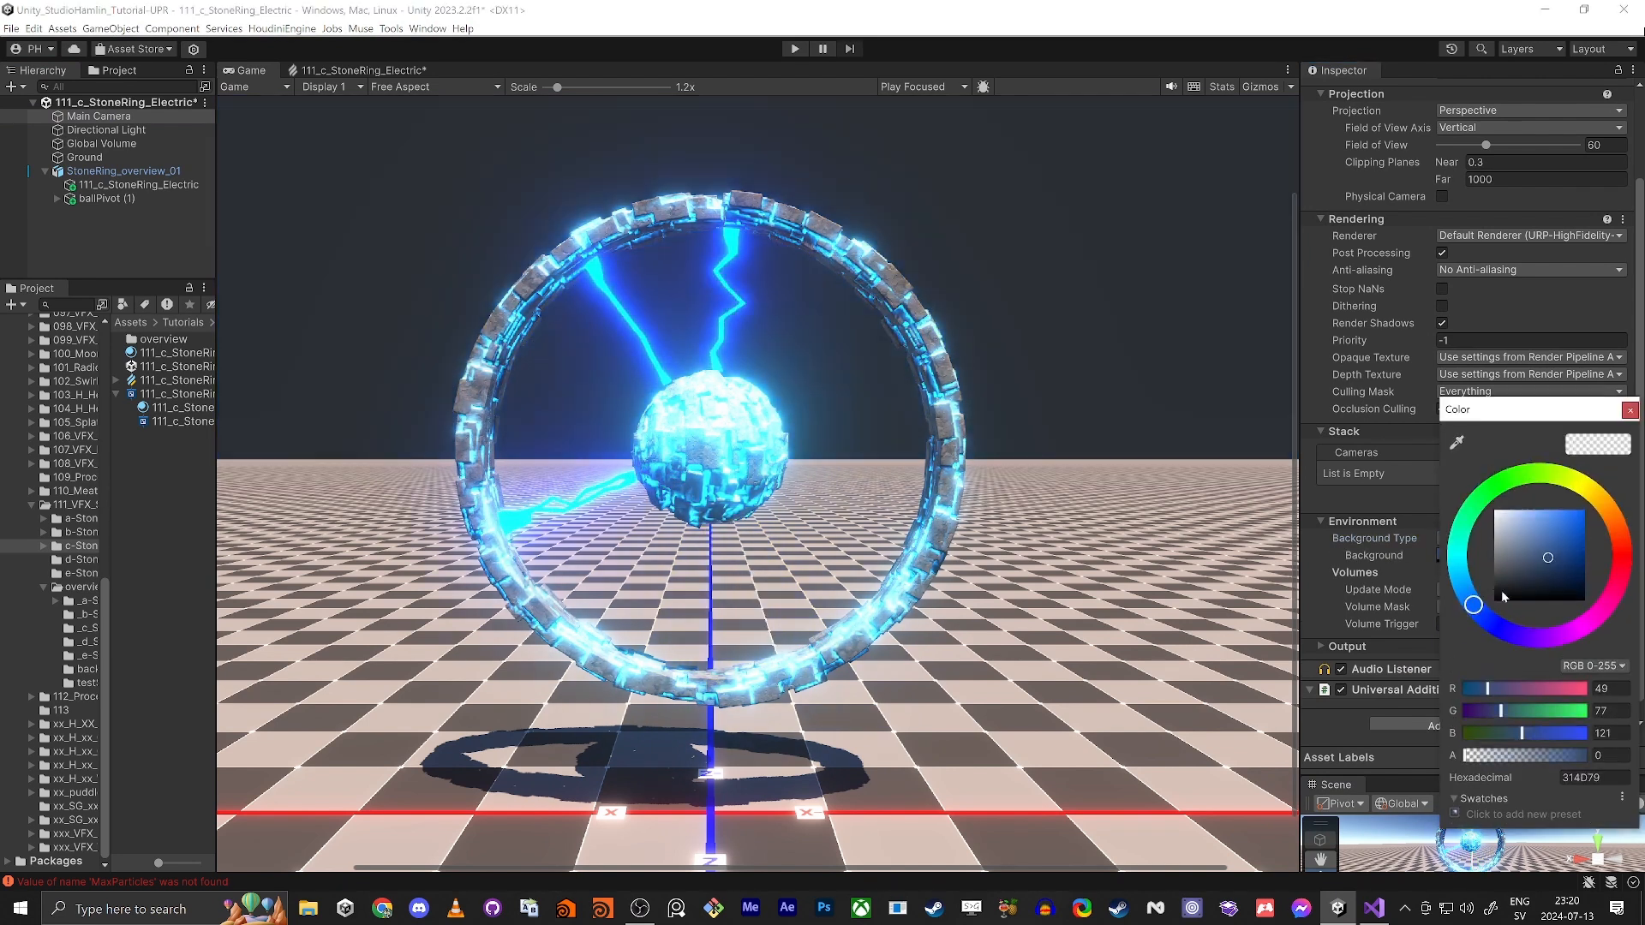
left_click(1504, 597)
left_click(1516, 390)
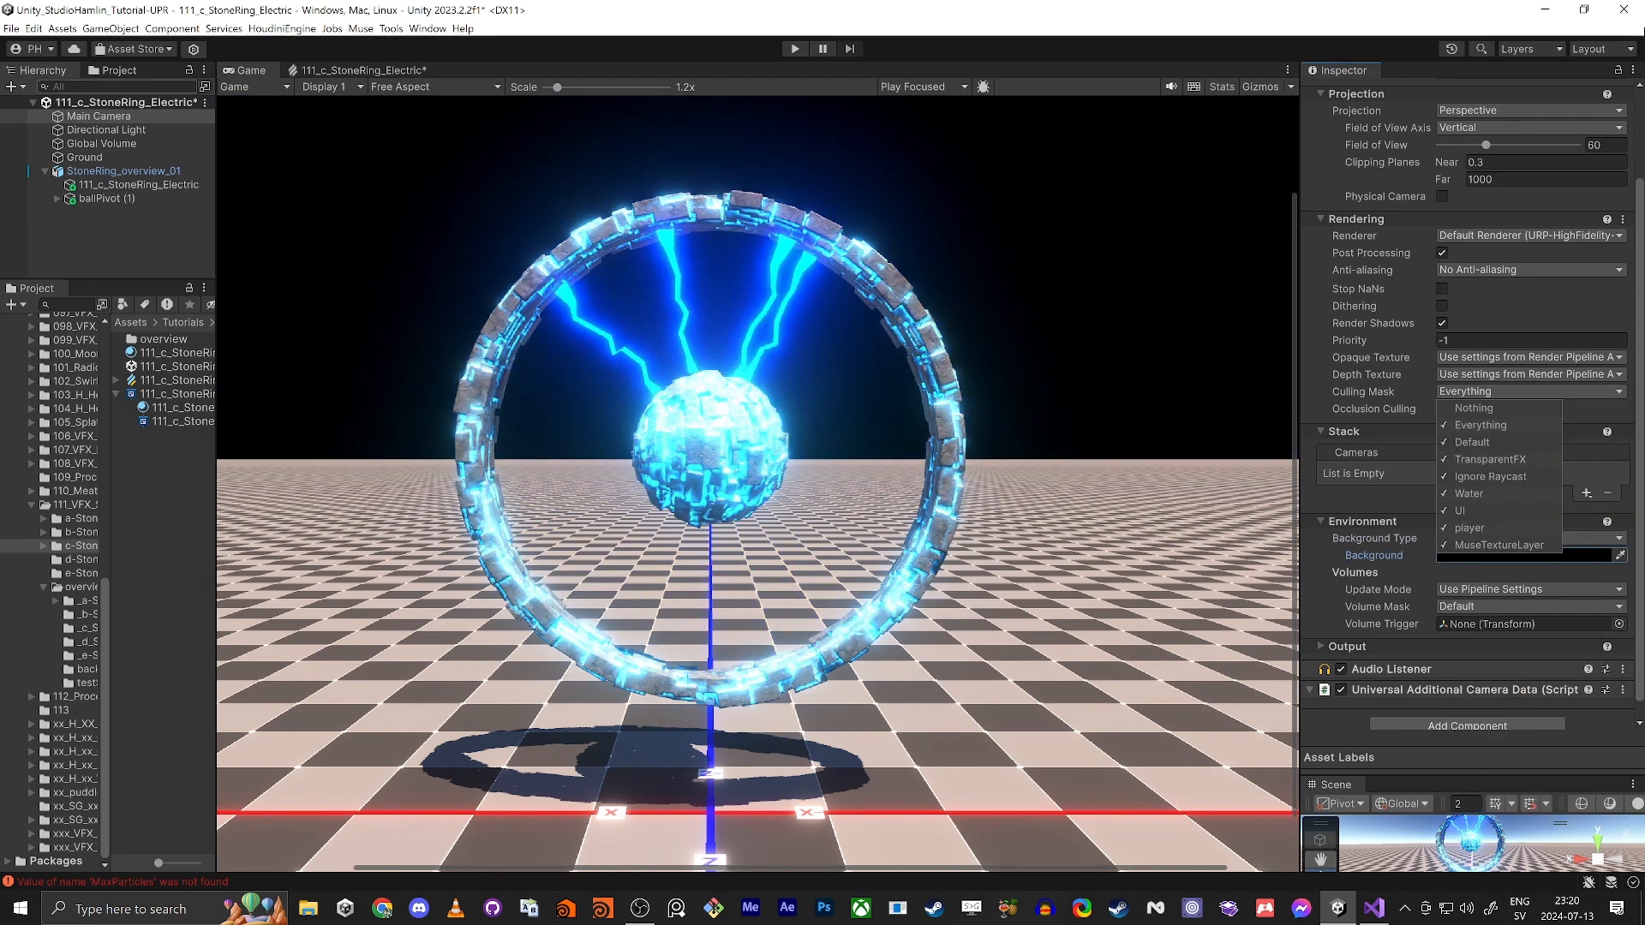
left_click(84, 156)
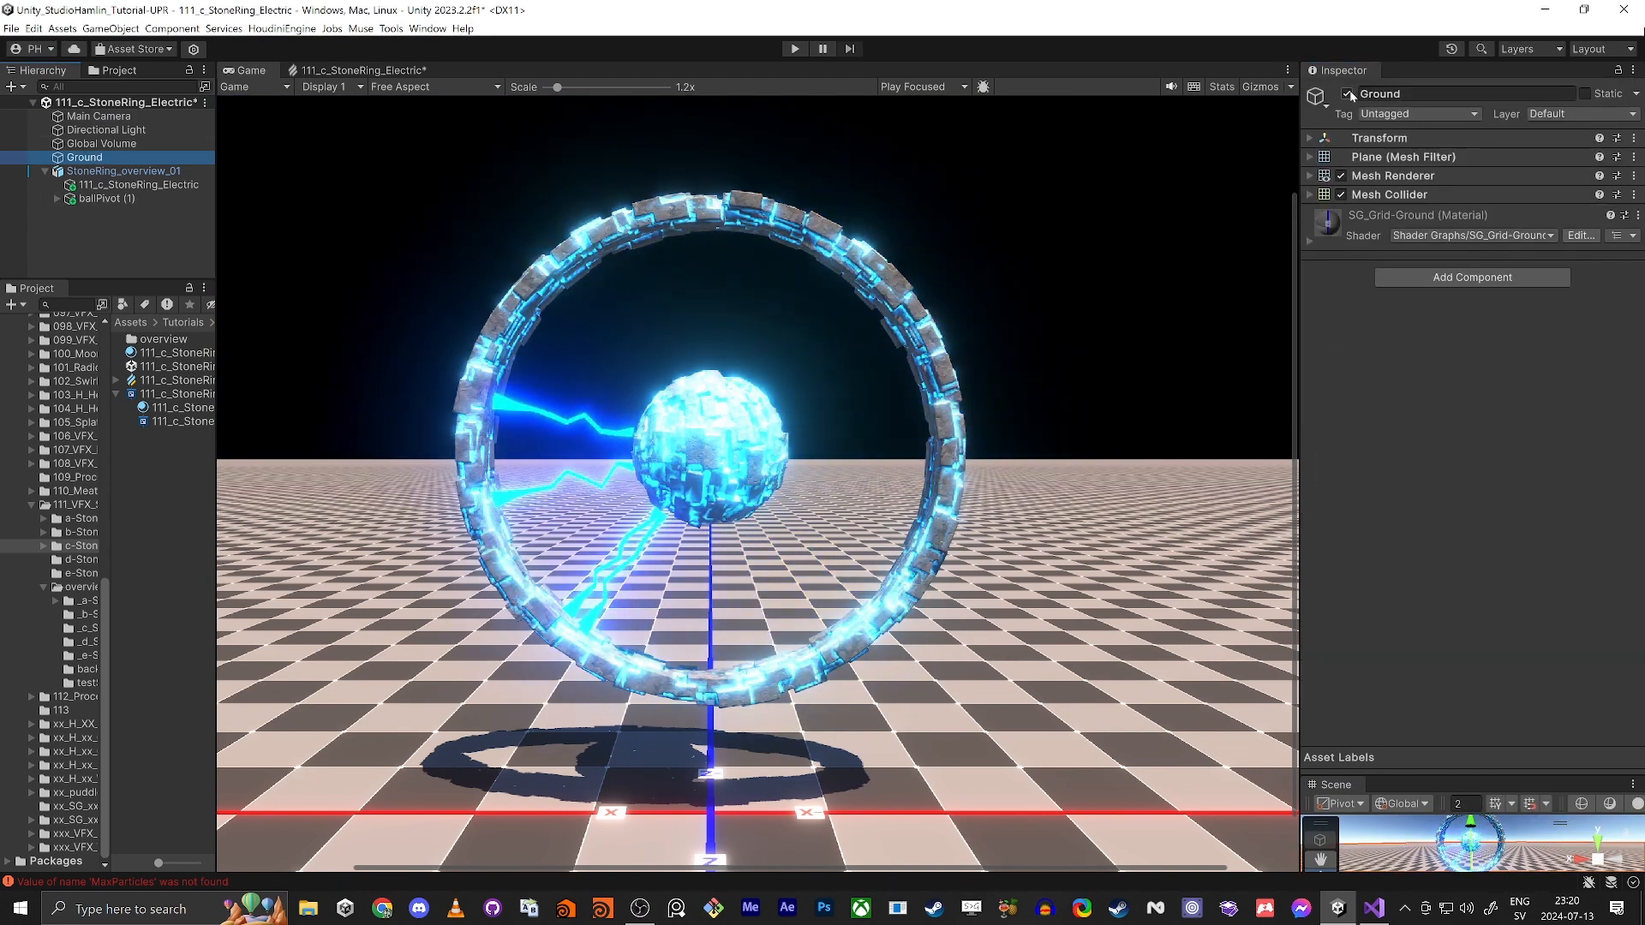
left_click(1348, 94)
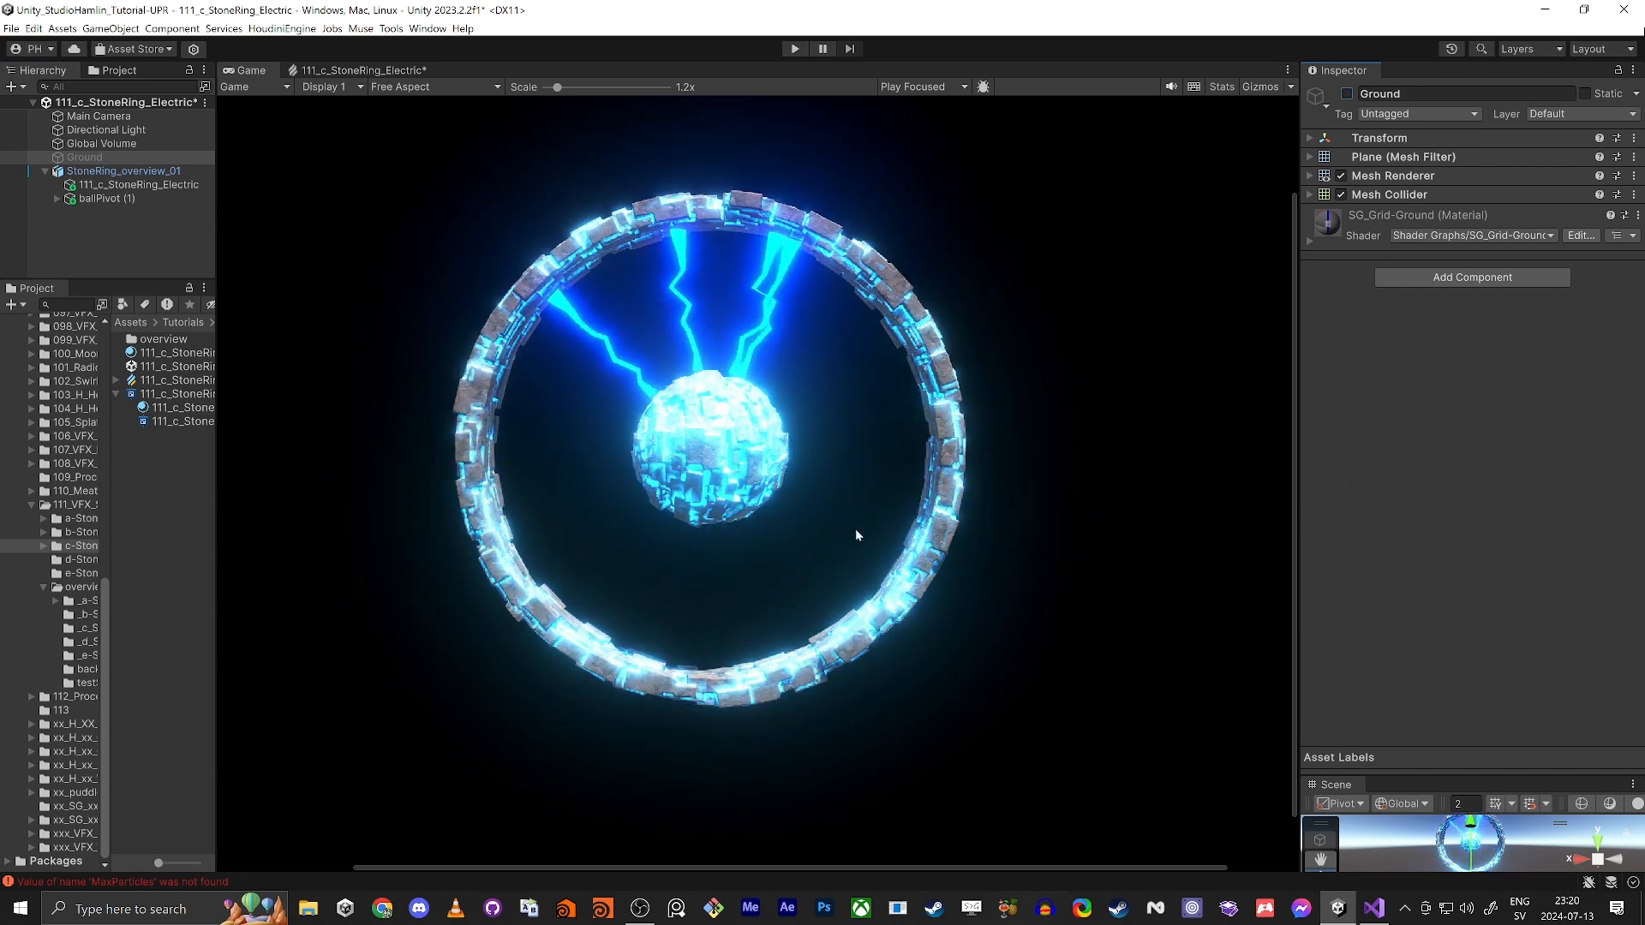
Step: Raise Amp in StoneRing_overview_01's Stone Ring_111 script to about 0.881
left_click(151, 171)
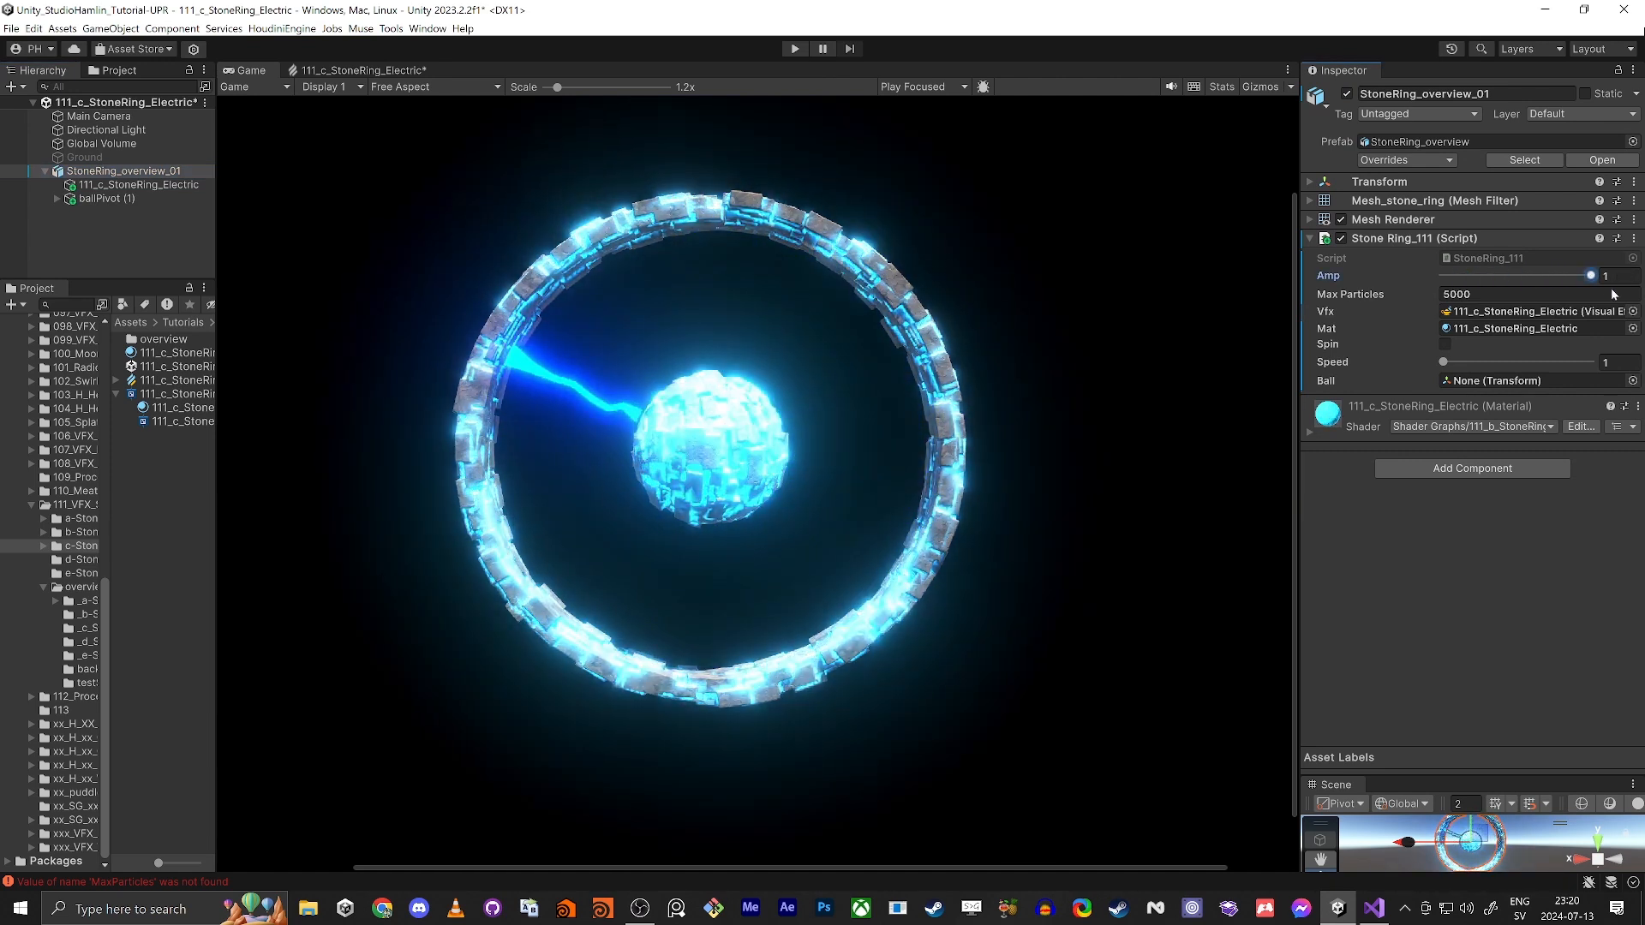
mouse_move(1614, 294)
left_mouse_down()
mouse_move(1542, 294)
mouse_move(1607, 293)
left_mouse_up()
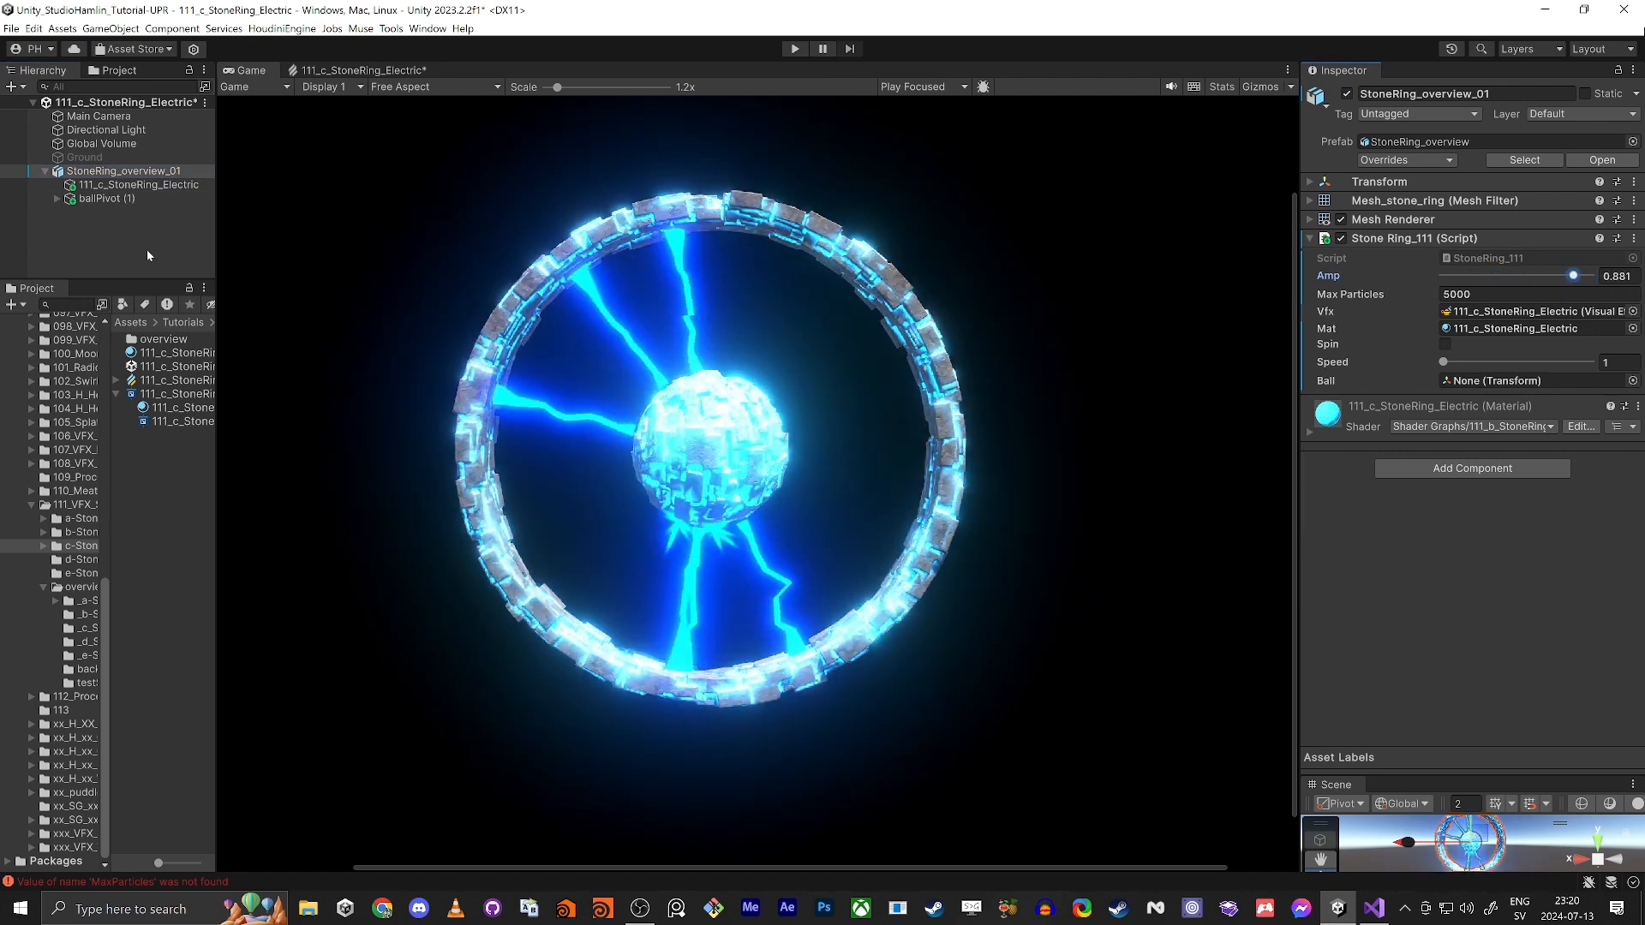
Step: Set the Global Volume's Bloom Intensity to 1
left_click(98, 144)
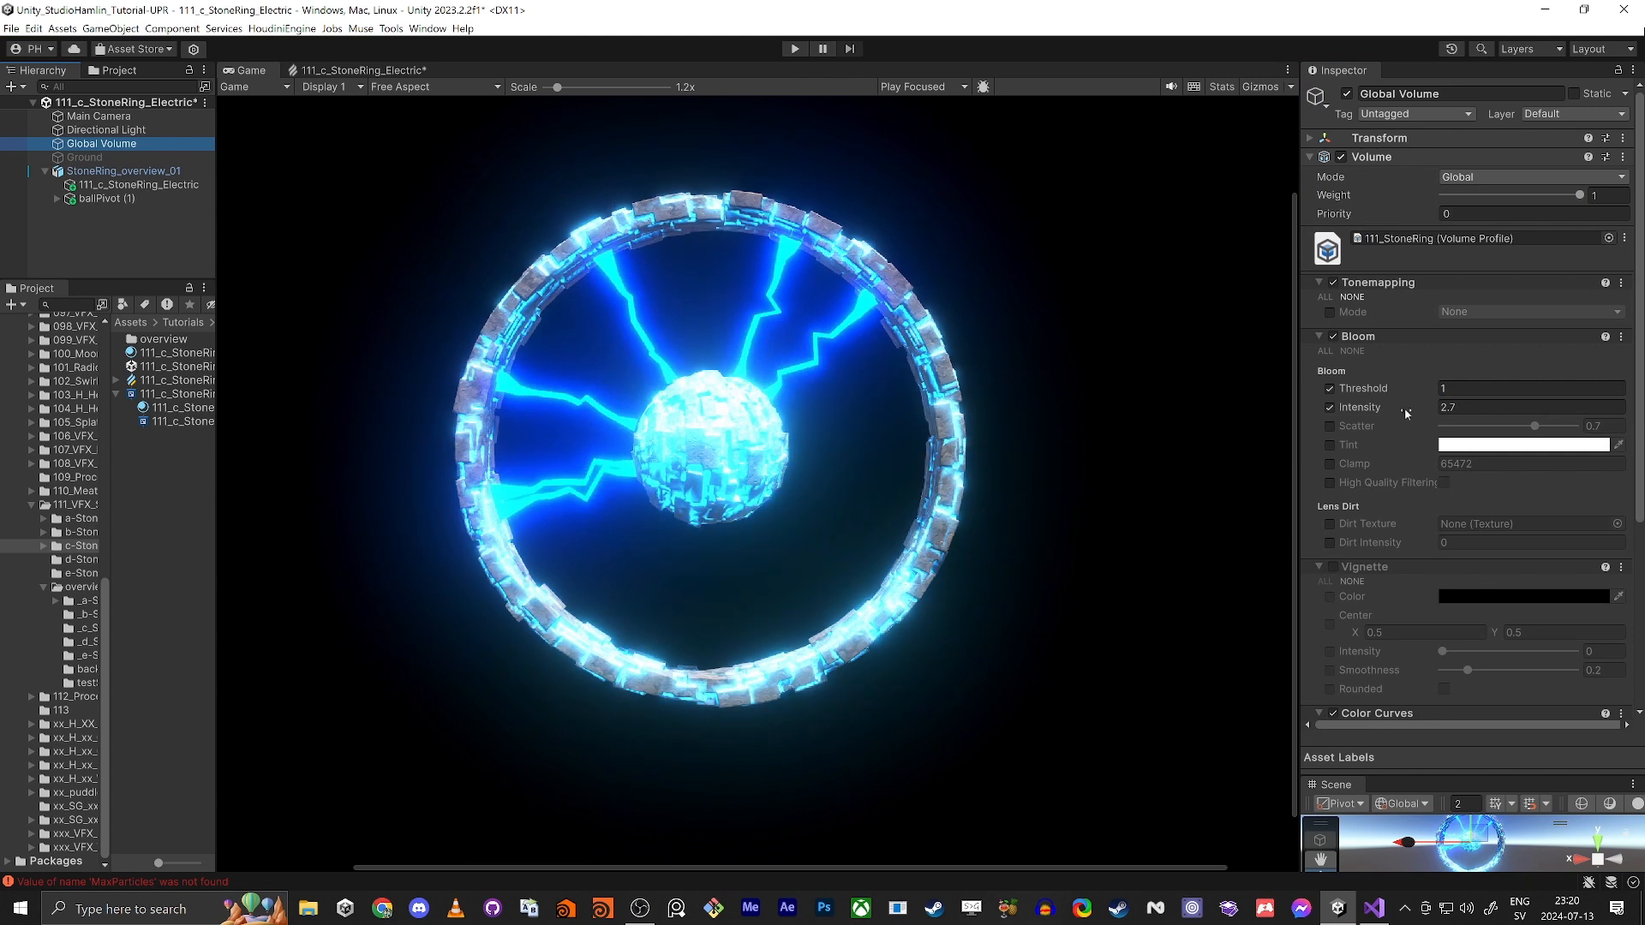
left_click_drag(1387, 412, 1432, 415)
left_click(1465, 407)
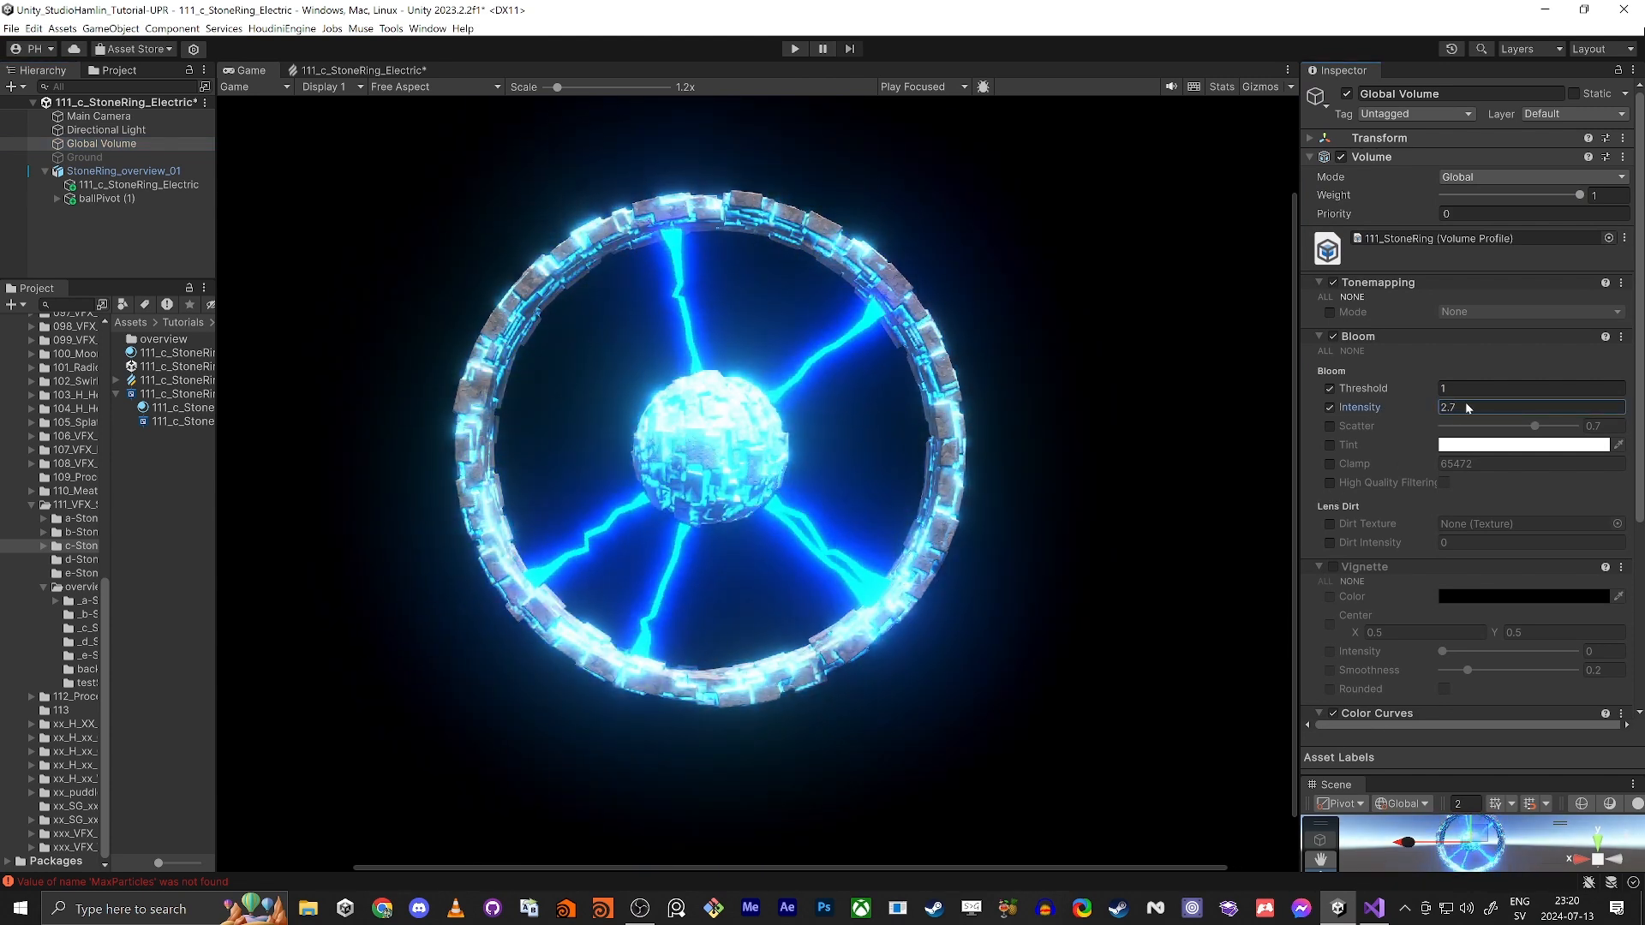
type("1")
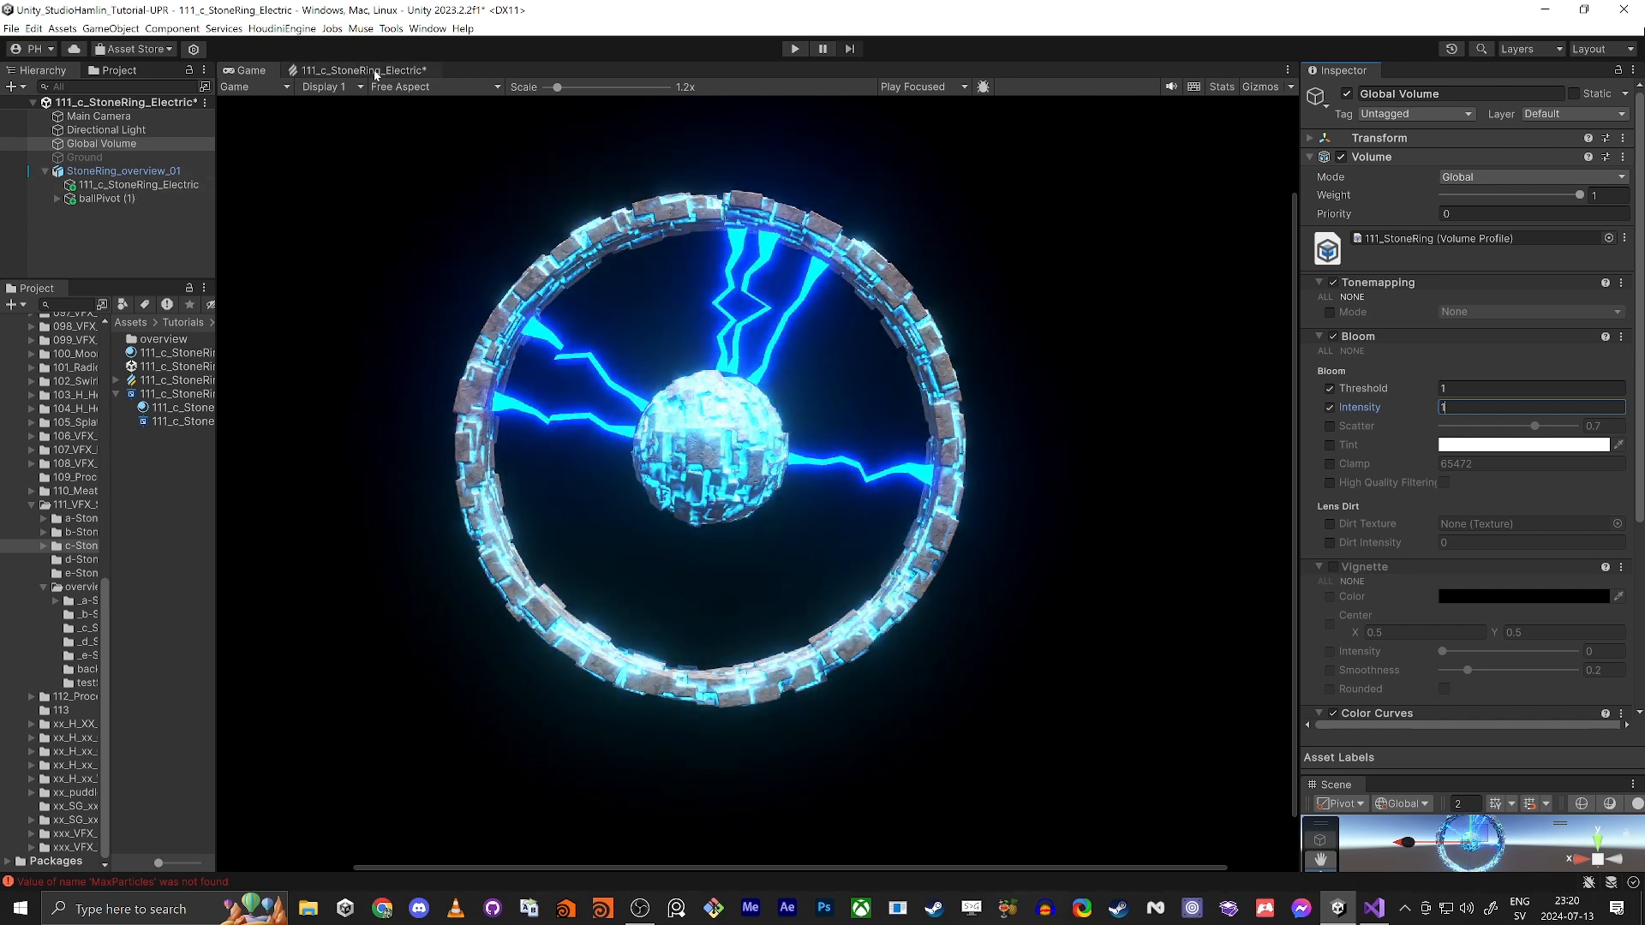
Step: Raise the HDR intensity of New Color on the 111_c_StoneRing_Electric object's Visual Effect to 6.9
left_click(120, 185)
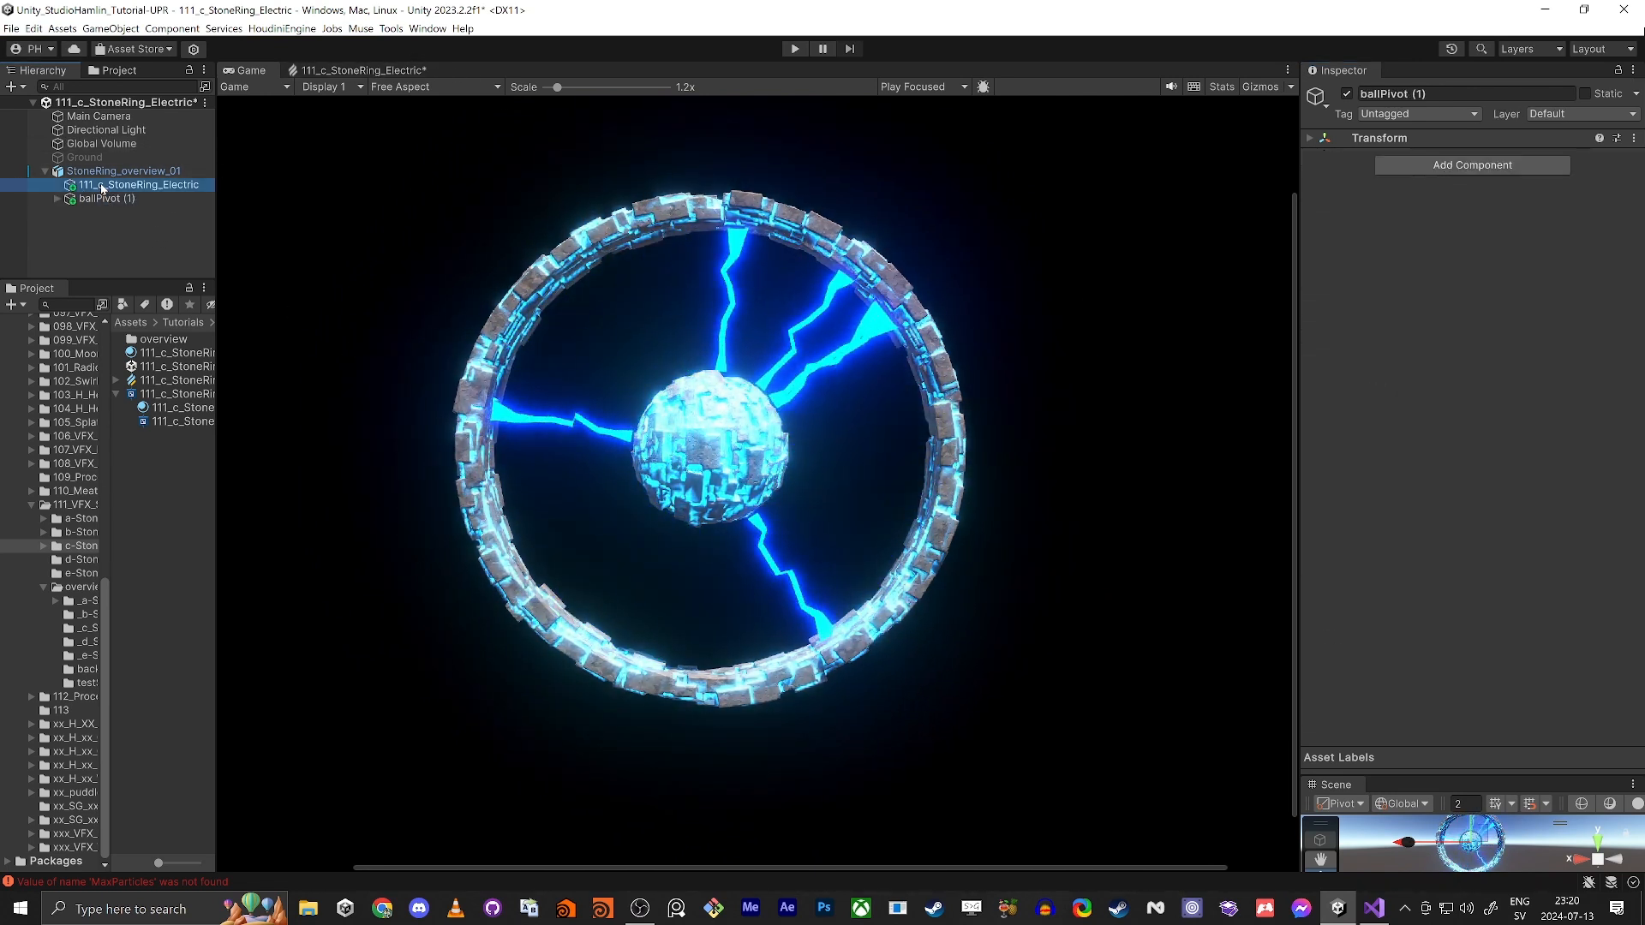
left_click(1551, 499)
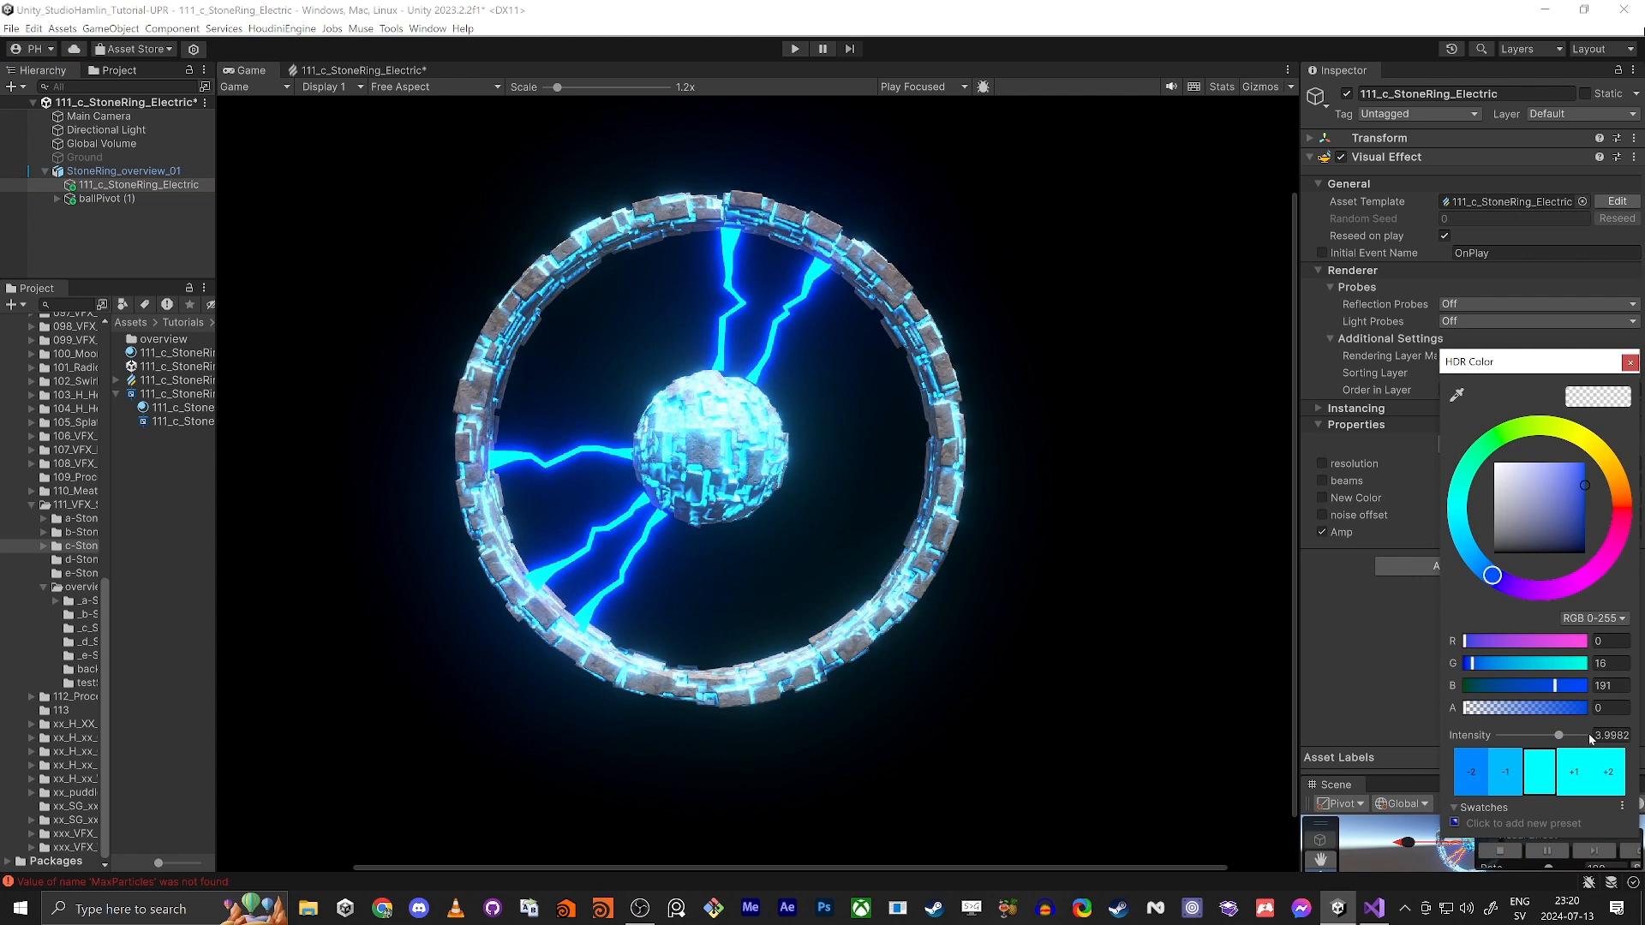
left_click_drag(1562, 738, 1570, 737)
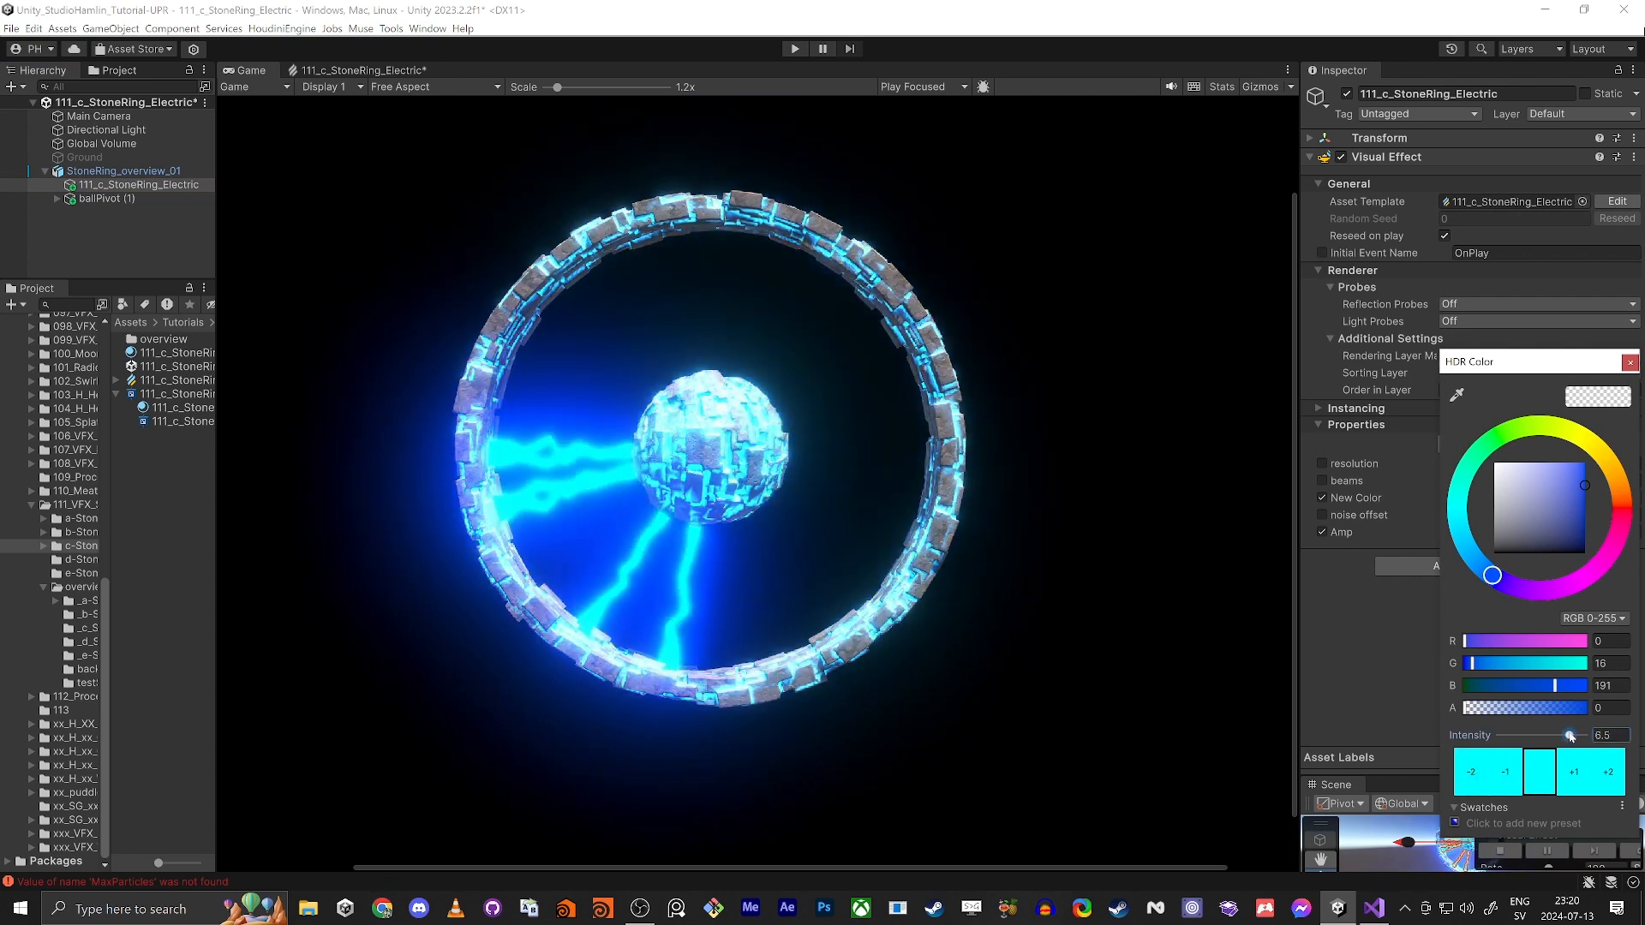
left_click(1629, 362)
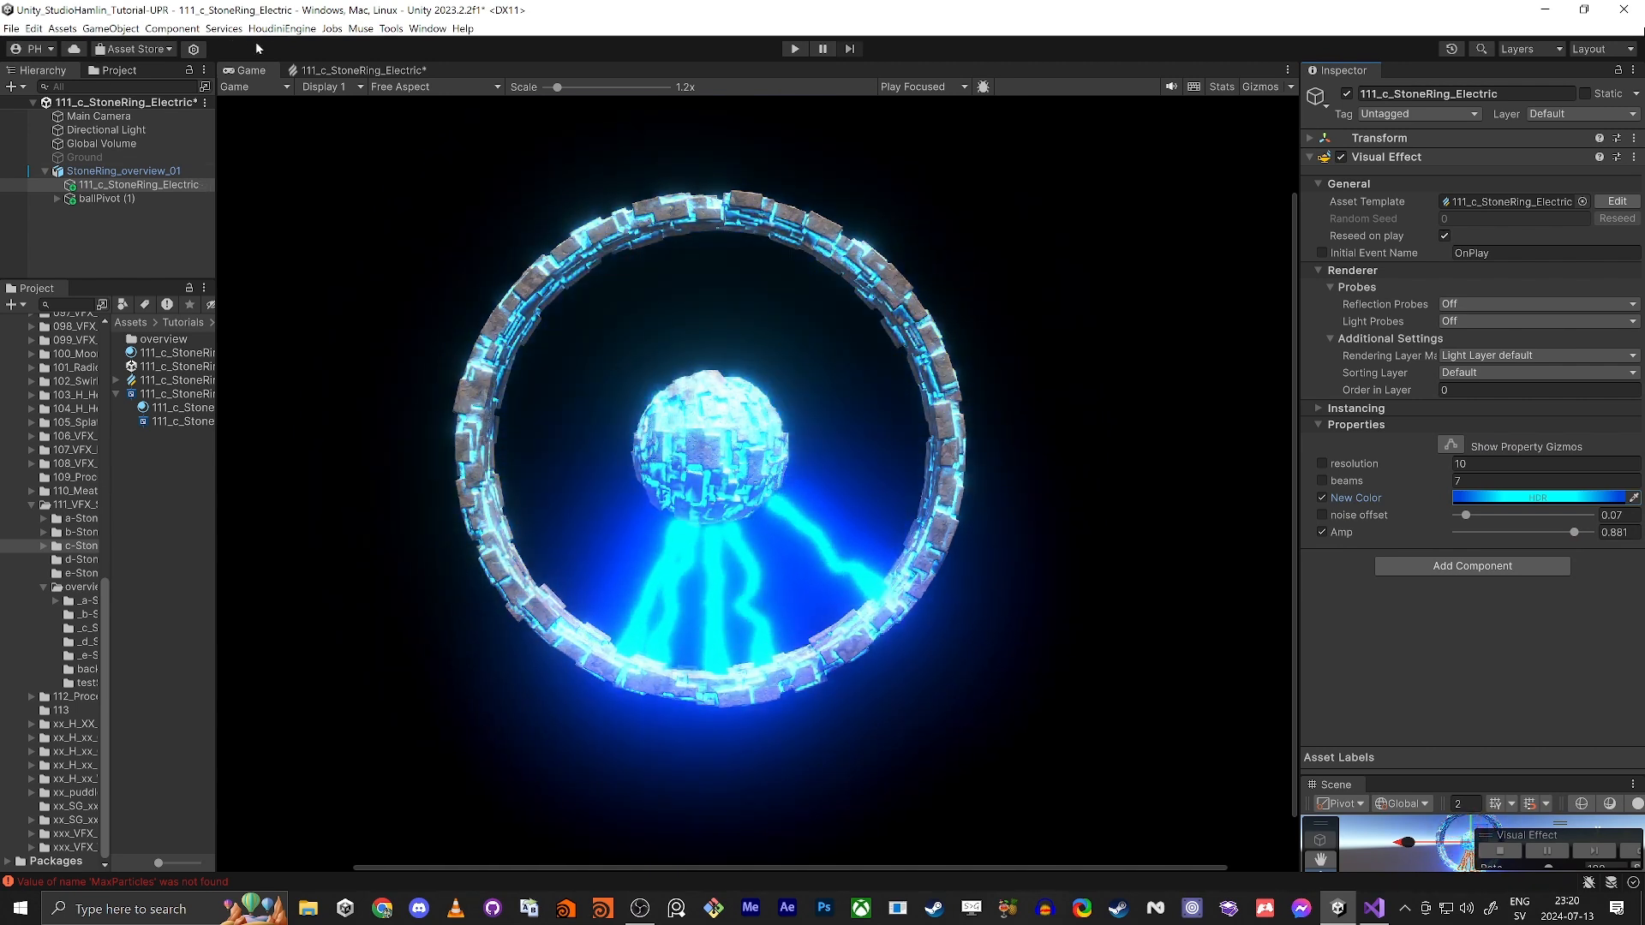
Step: Set B to 0.66 in the Multiply (Vector3) node feeding the beams' End and Spawn Pos, and show the ring in the Game view
left_click(404, 76)
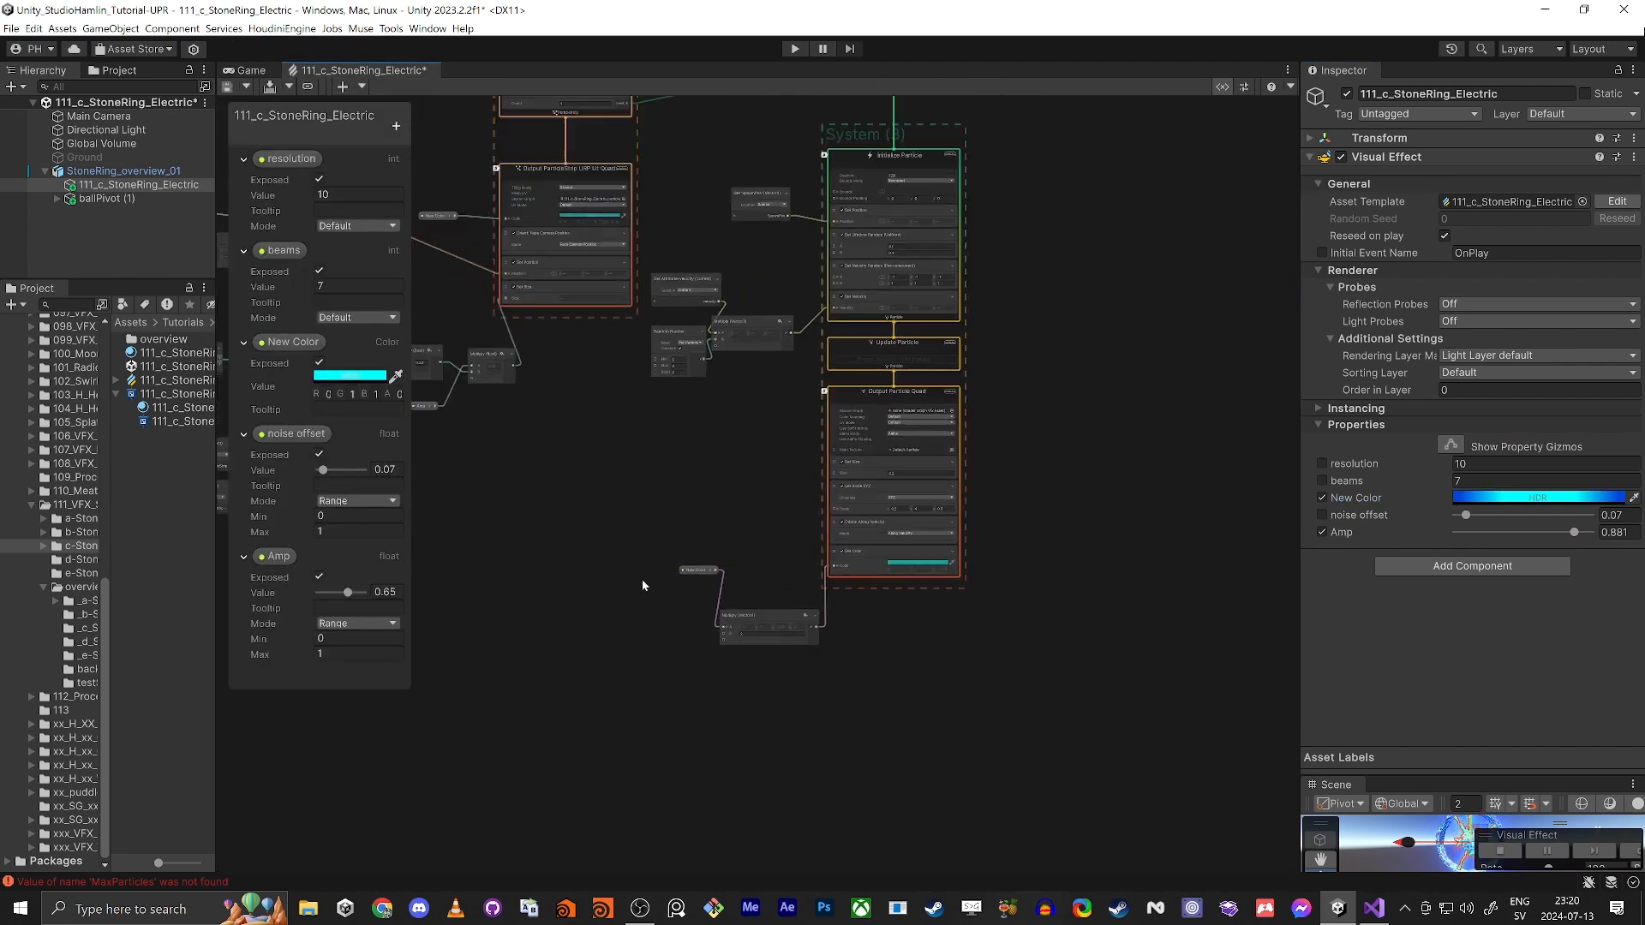
middle_click_drag(882, 666, 921, 694)
middle_click_drag(737, 214, 759, 699)
scroll(768, 706, "up", 9)
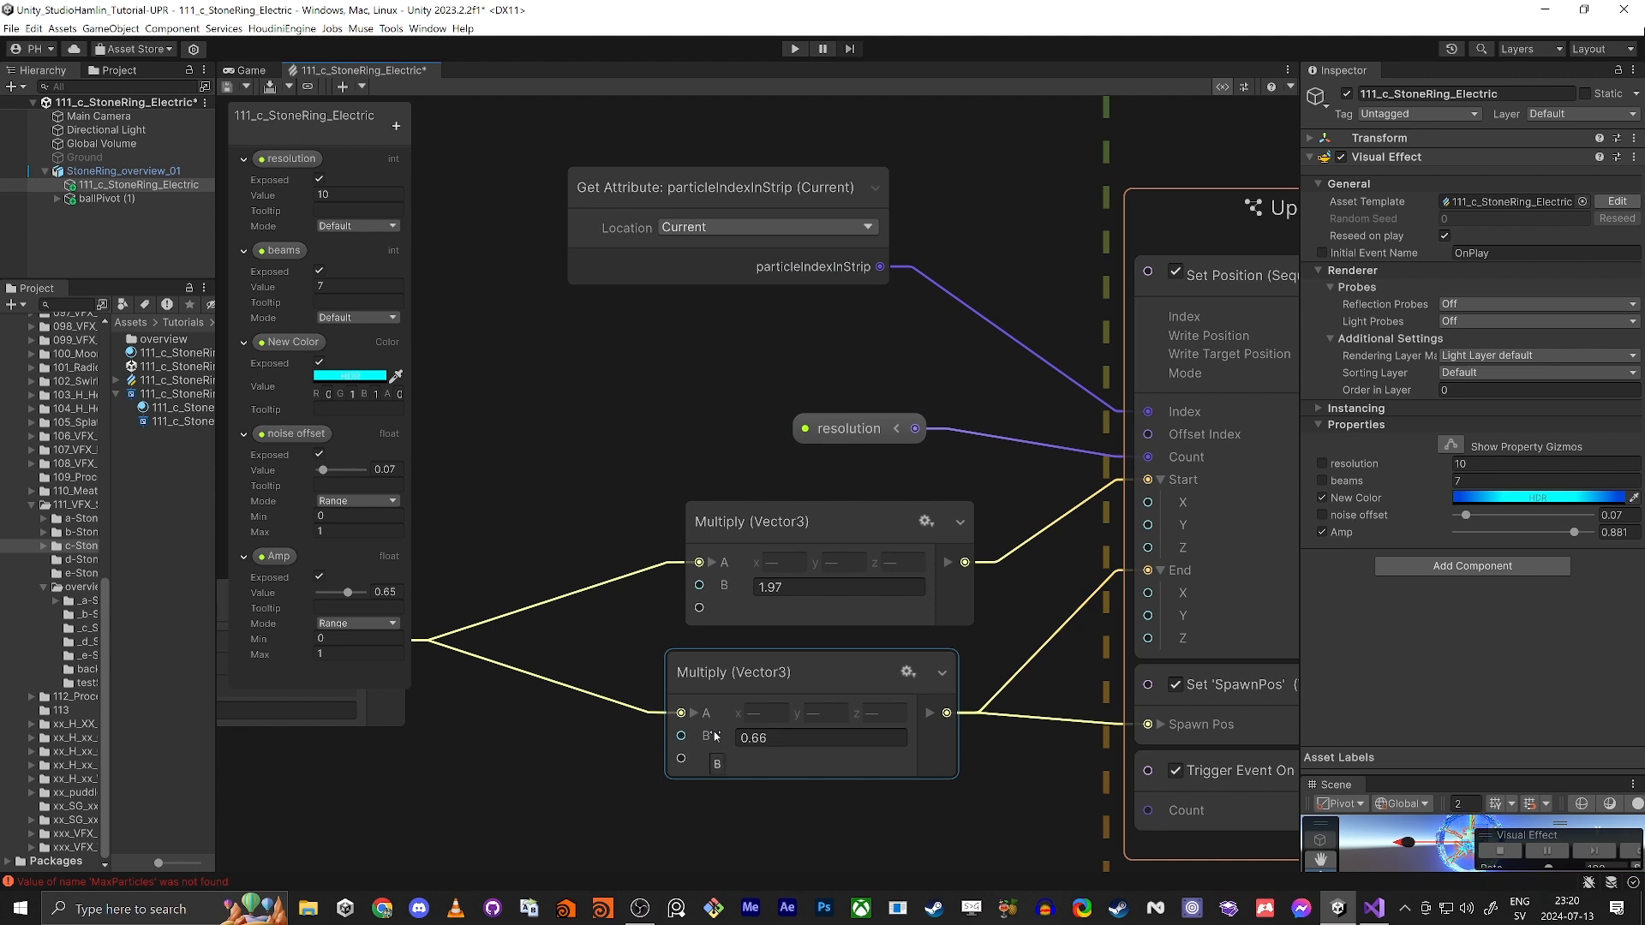
left_click(250, 70)
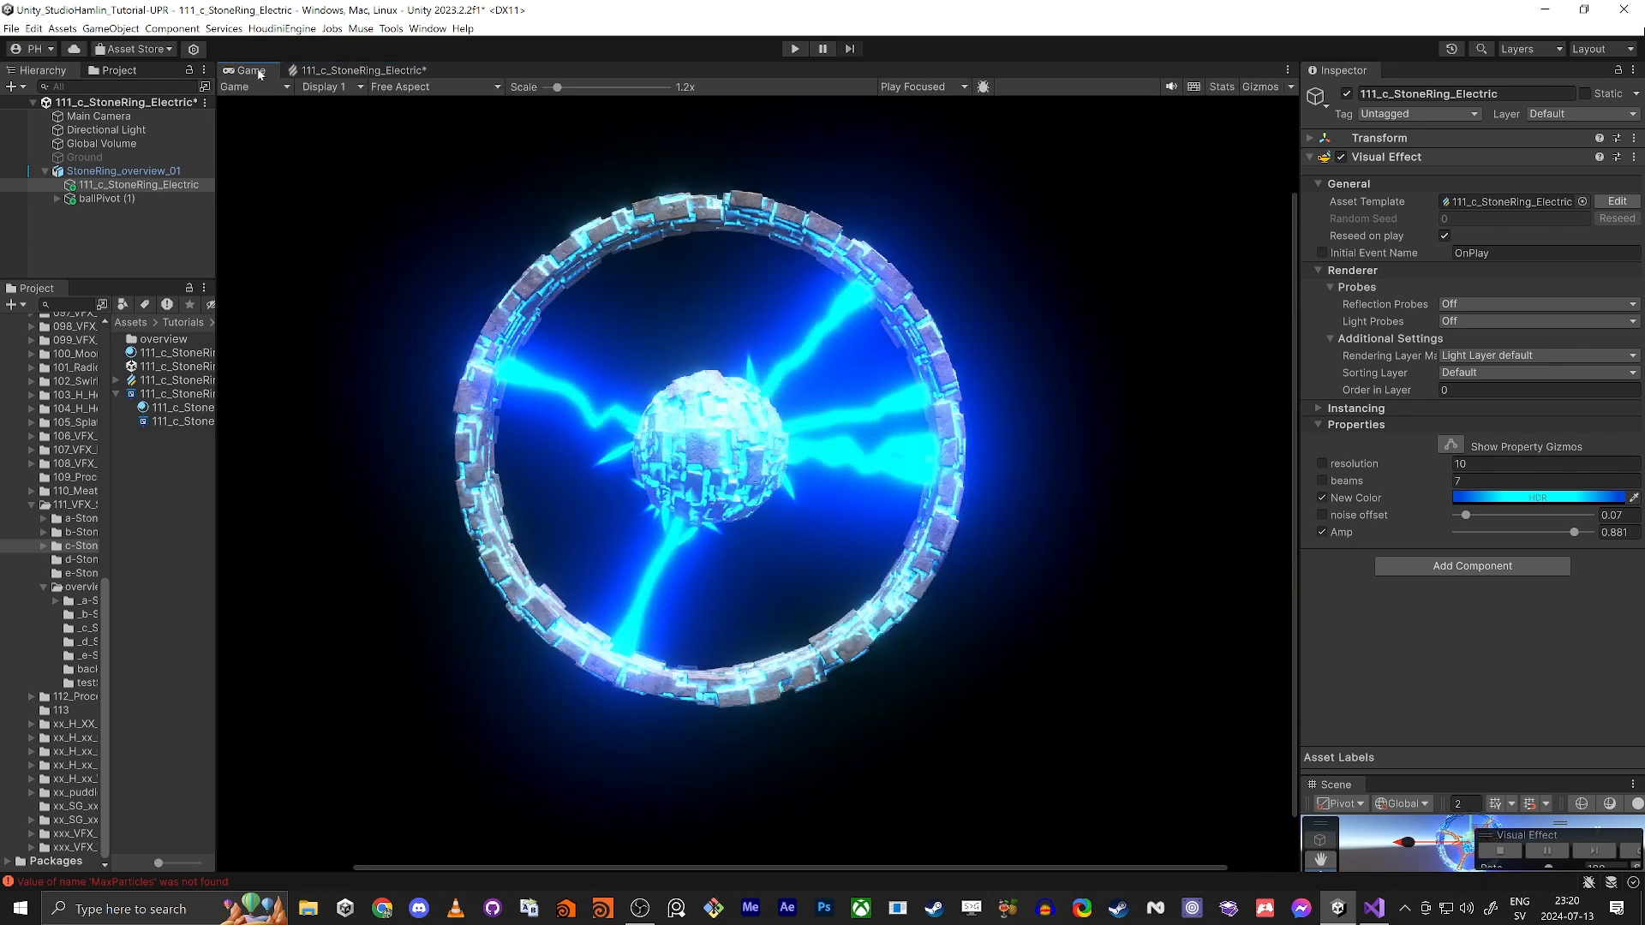